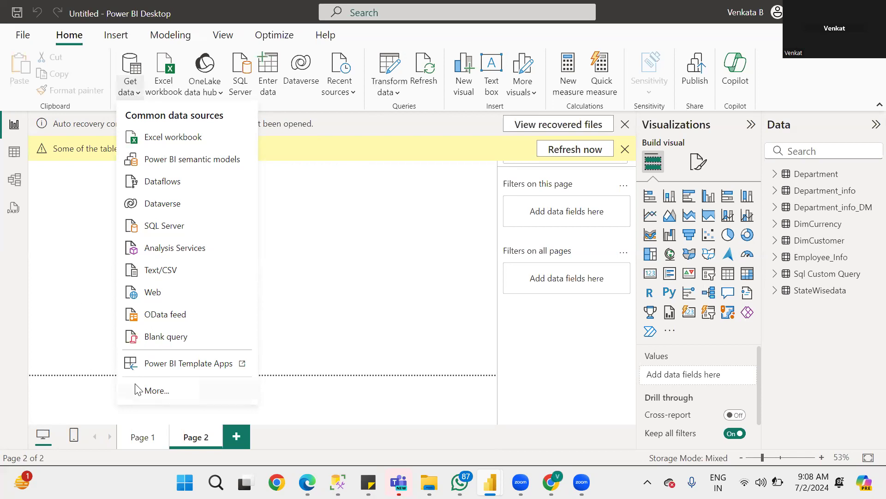
# Step: Start a SQL Server data connection, then switch to SQL Server Management Studio and connect to DESKTOP-998TETV\SQLEXPRESS with Windows Authentication
pyautogui.click(165, 228)
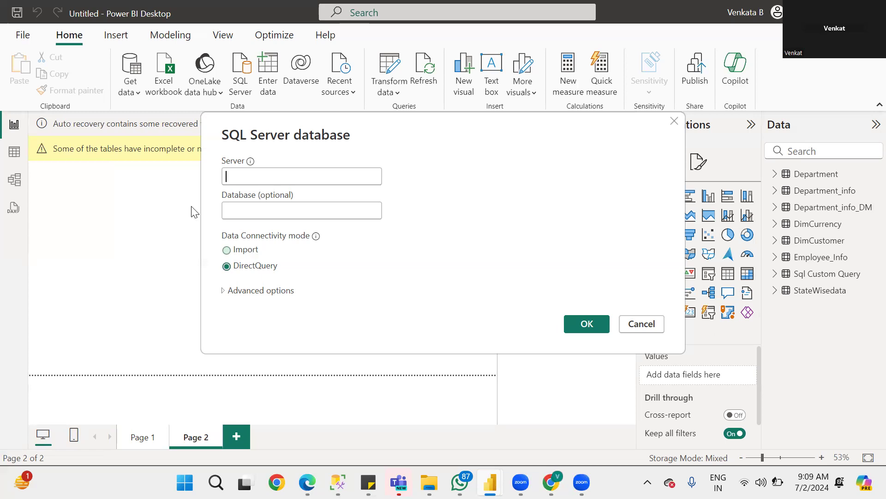
pyautogui.moveTo(307, 482)
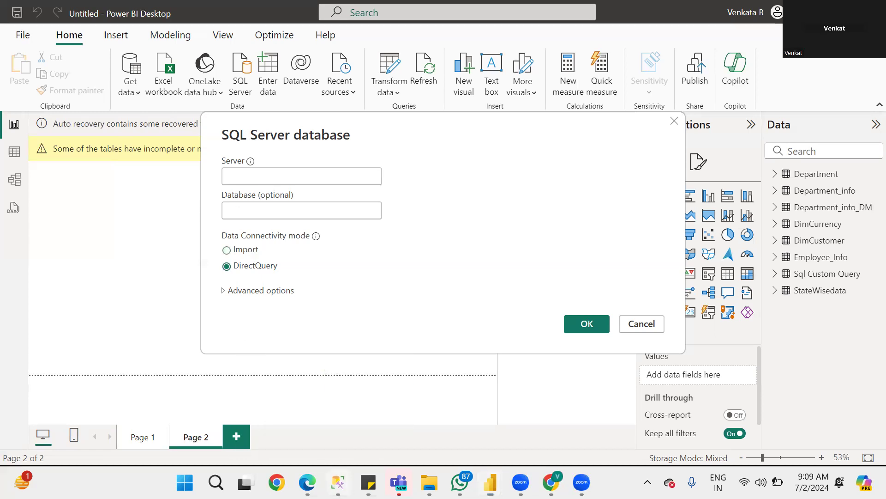
pyautogui.click(338, 482)
pyautogui.click(563, 419)
pyautogui.click(203, 48)
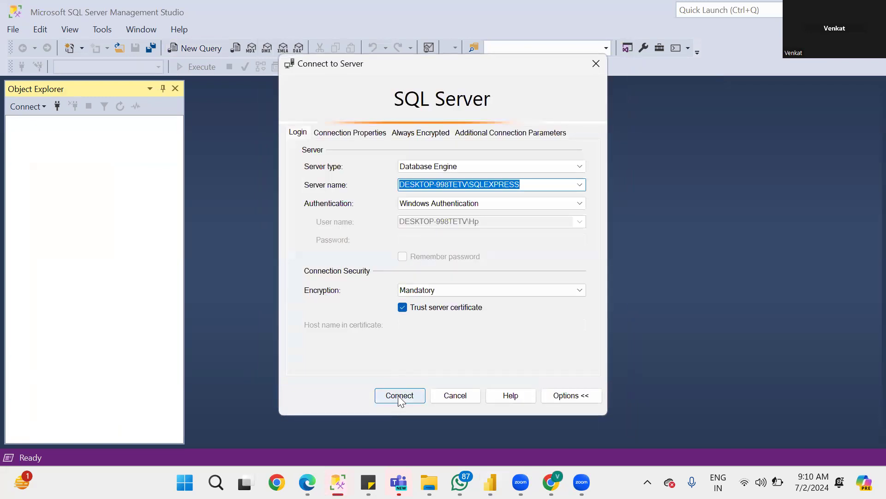
pyautogui.click(412, 396)
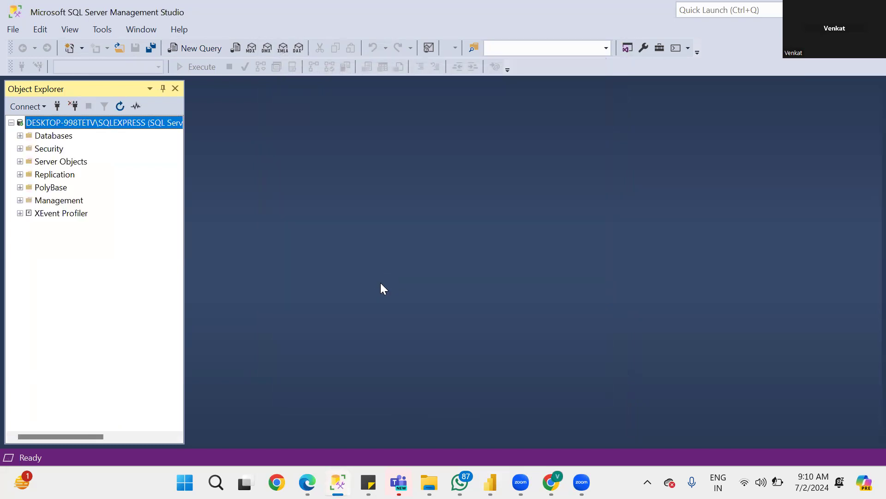
# Step: Open a new query window set to the SQLGlobaledutech database and expand the server's list of databases
pyautogui.click(198, 52)
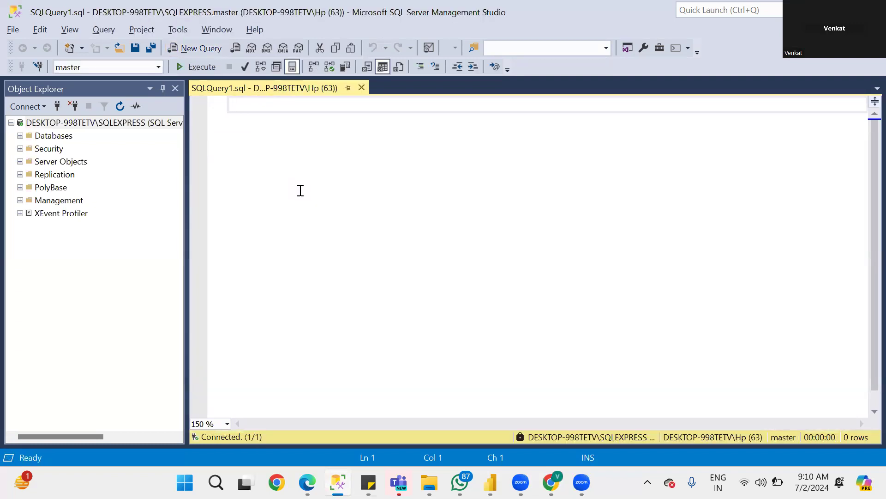
pyautogui.hotkey('alt', 'Tab')
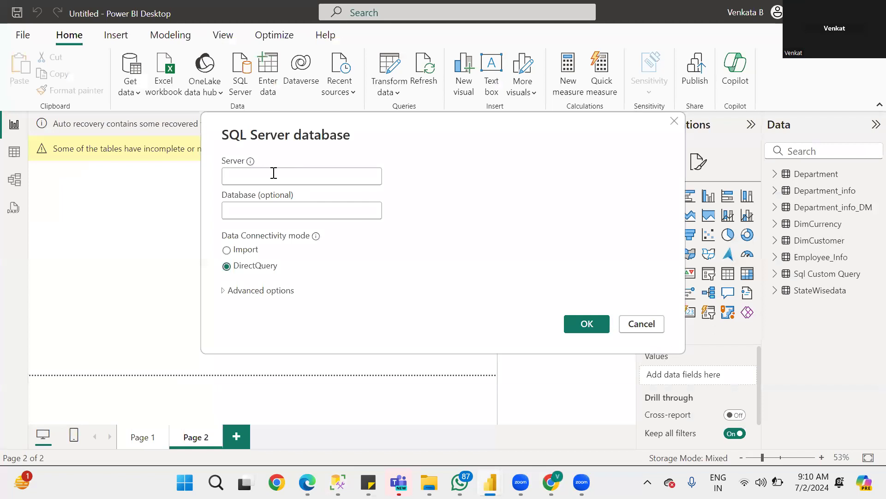
pyautogui.hotkey('alt', 'Tab')
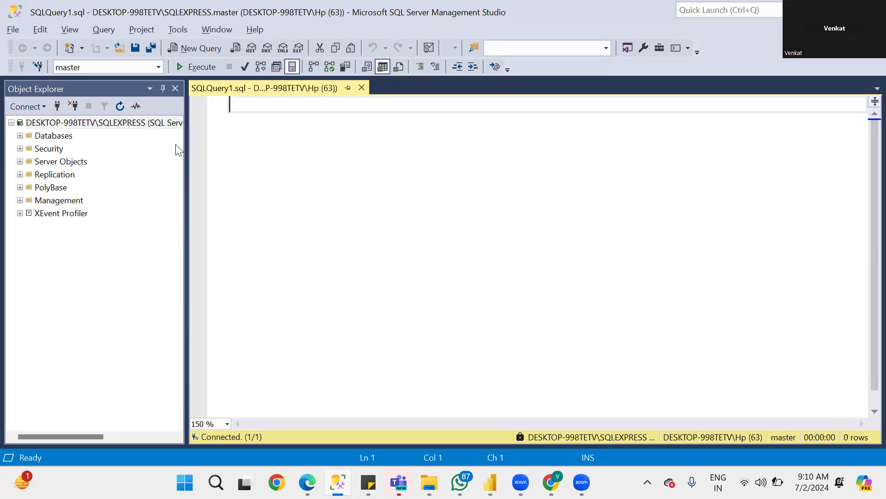
pyautogui.click(125, 66)
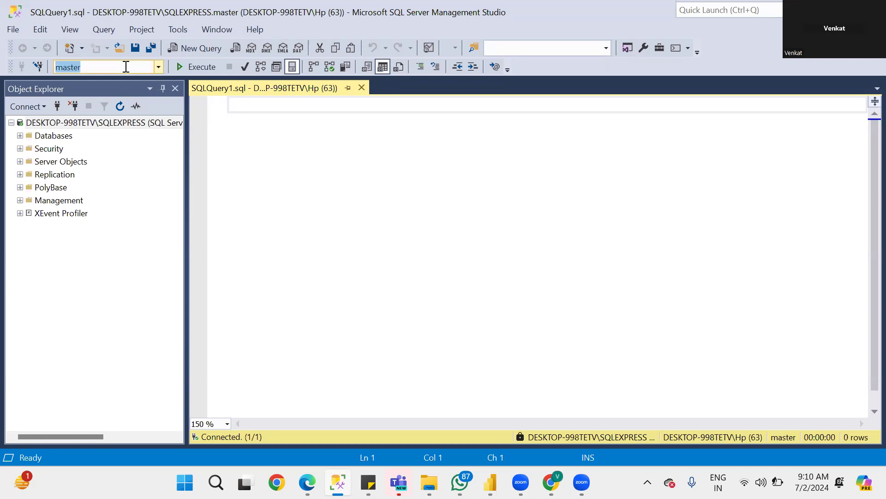
pyautogui.write('DESKTOP-998TETV\\SQLEXPRESS')
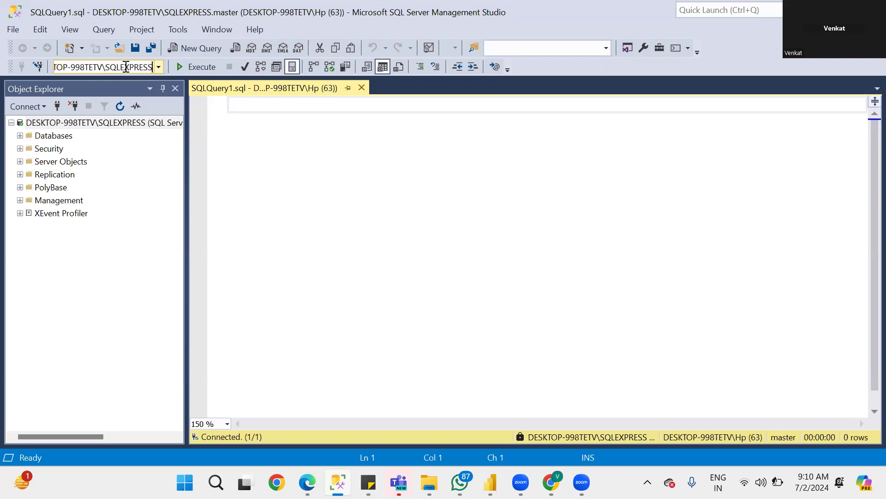
pyautogui.click(158, 67)
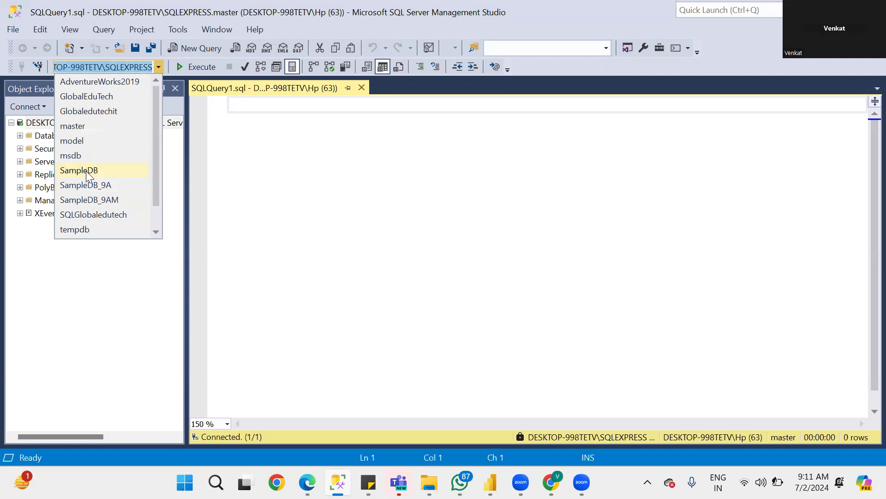
pyautogui.click(97, 214)
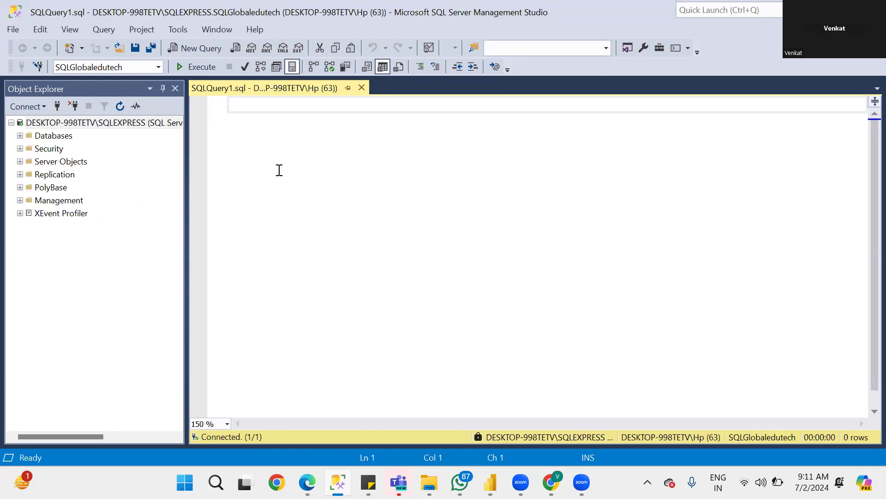
pyautogui.click(19, 136)
pyautogui.click(233, 208)
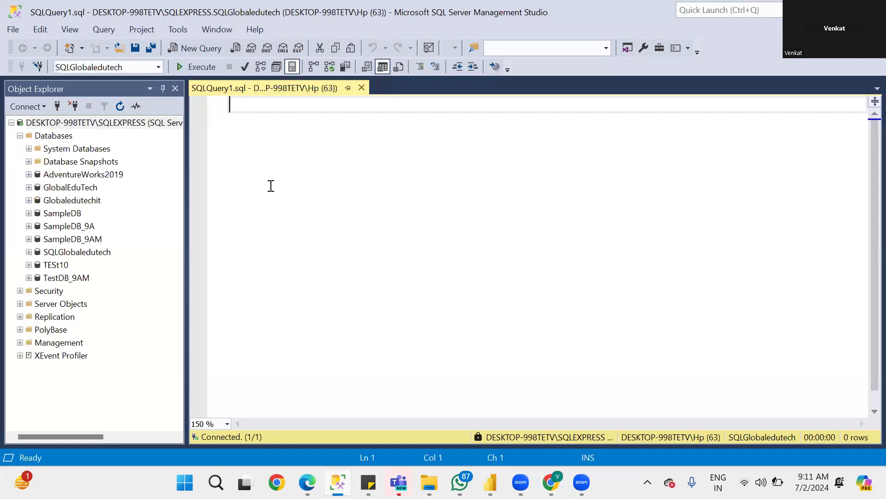
# Step: Copy the server name and enter DESKTOP-998TETV\SQLEXPRESS as the server in Power BI's SQL Server connection
pyautogui.click(64, 125)
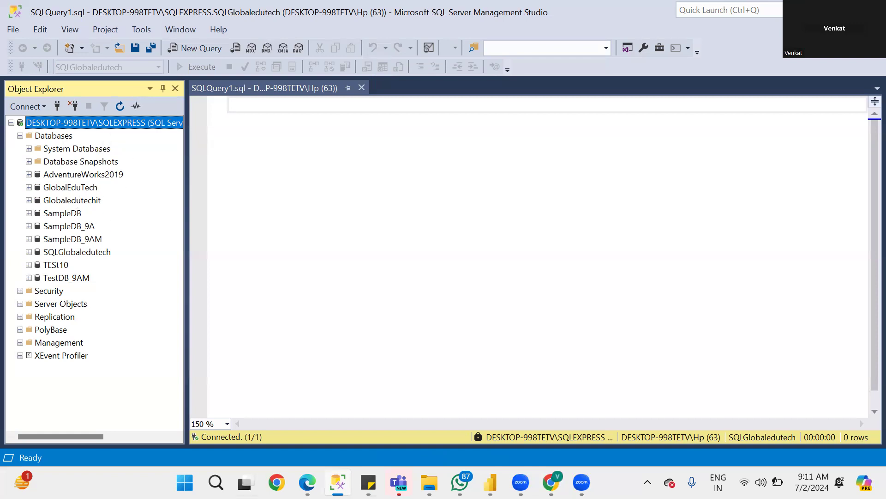
pyautogui.click(491, 482)
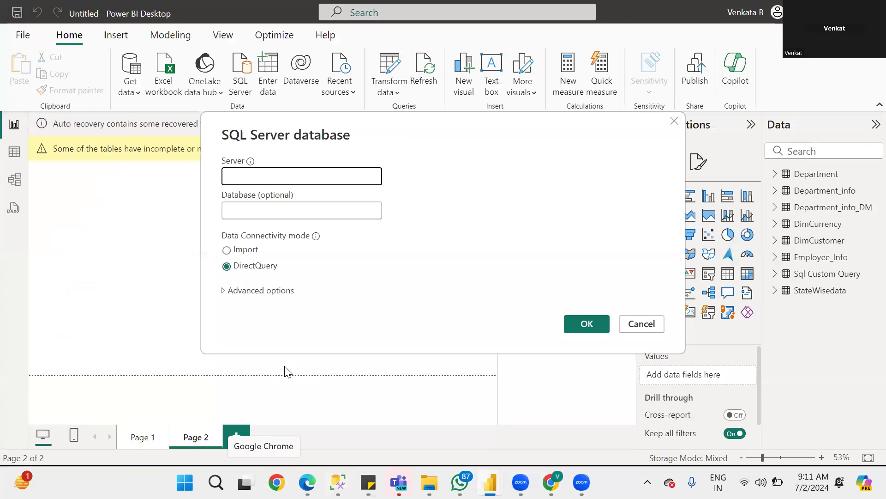
pyautogui.write('DESKTOP-998TETV\\SQLEXPRESS')
# Step: In SQL Server Management Studio, run "Select * from [dbo].[Employee_Info]" on SQLGlobaledutech and inspect the COMMISSION_PCT and DEPARTMENT_ID columns
pyautogui.hotkey('alt', 'Tab')
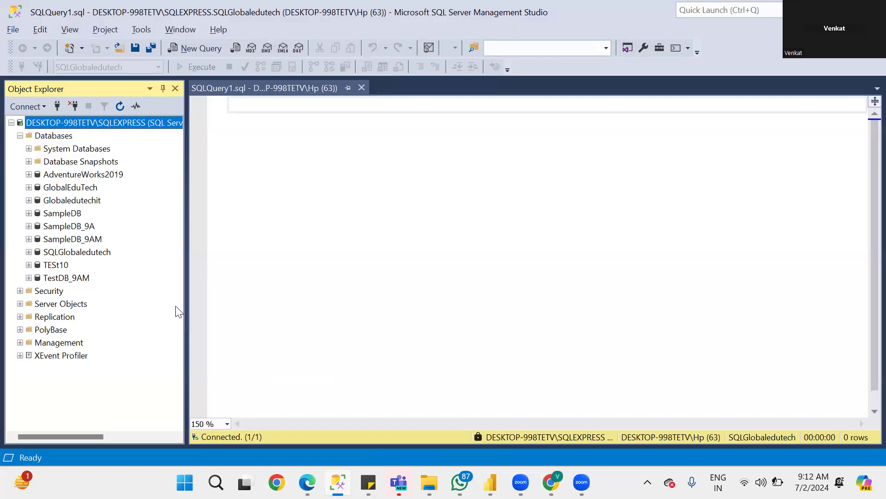
pyautogui.click(29, 252)
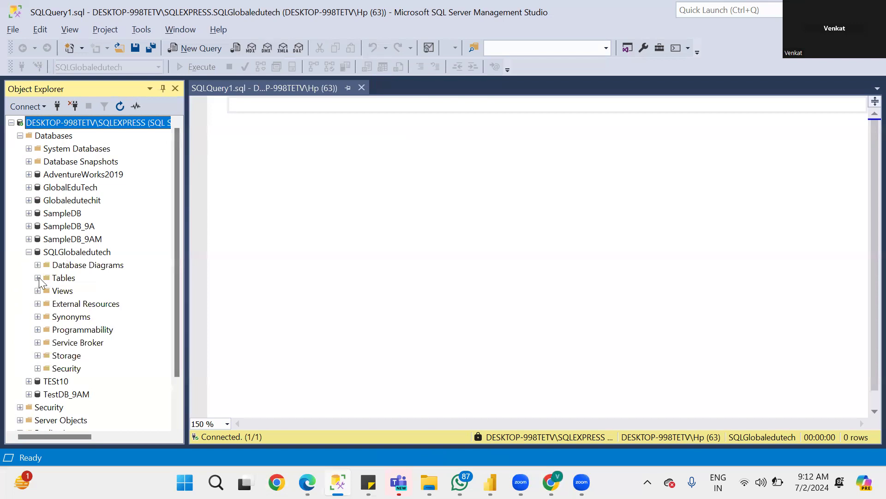
pyautogui.click(38, 277)
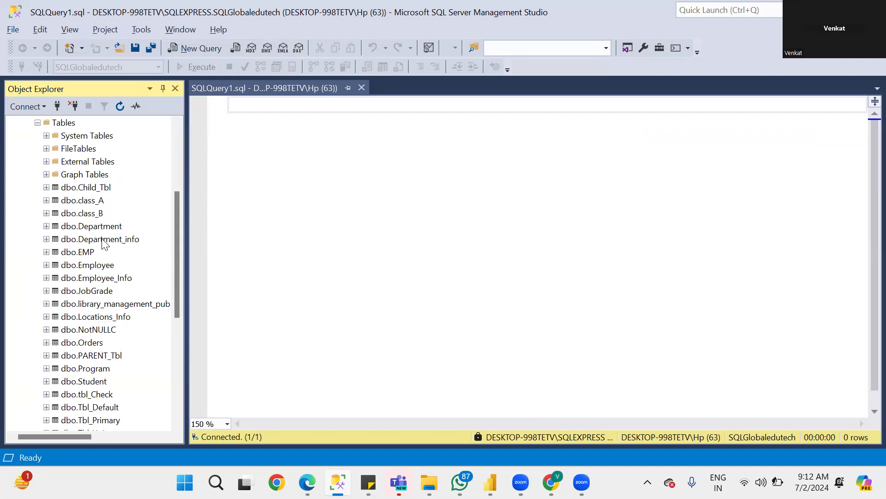
pyautogui.moveTo(97, 279); pyautogui.dragTo(295, 143)
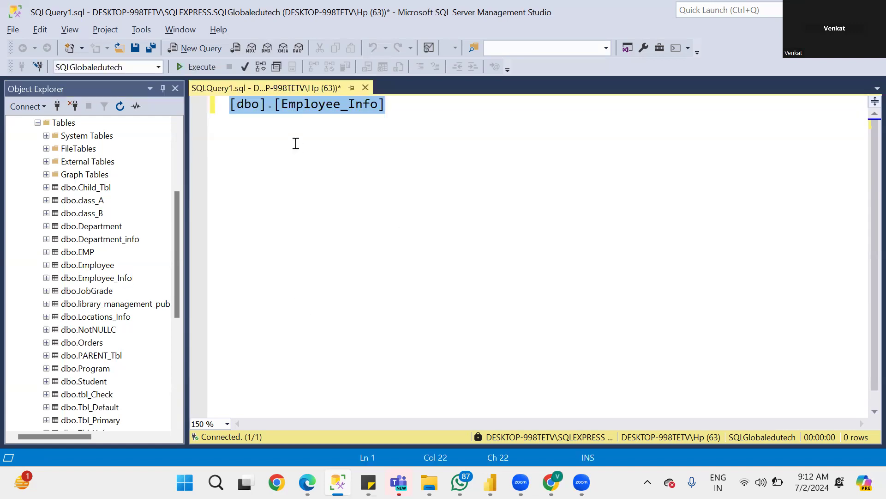
pyautogui.click(229, 107)
pyautogui.write('Select ')
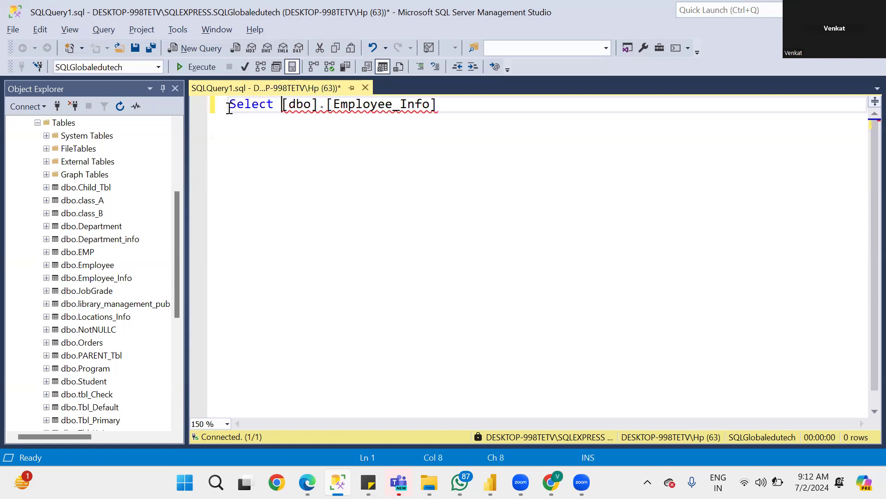
pyautogui.write('* from')
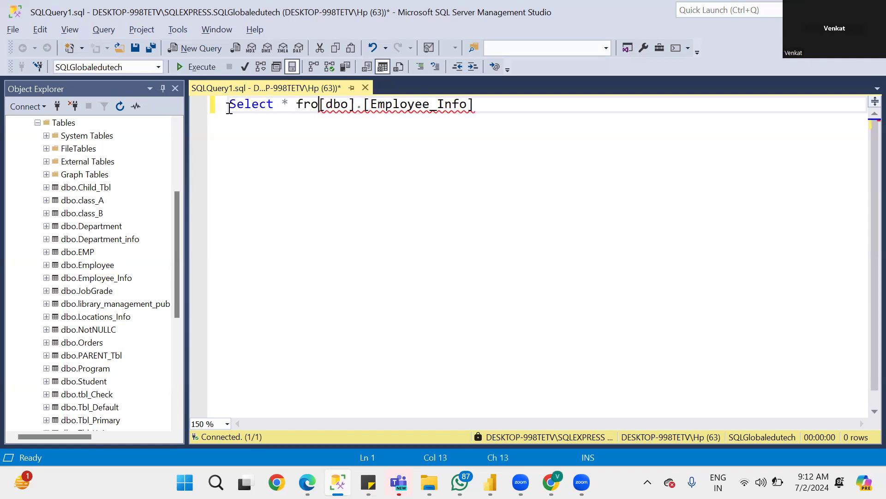
pyautogui.click(196, 67)
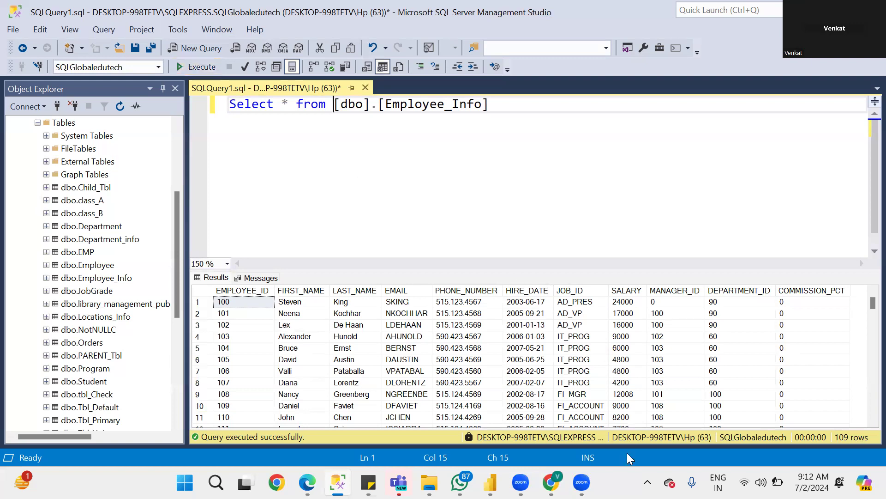
pyautogui.click(817, 291)
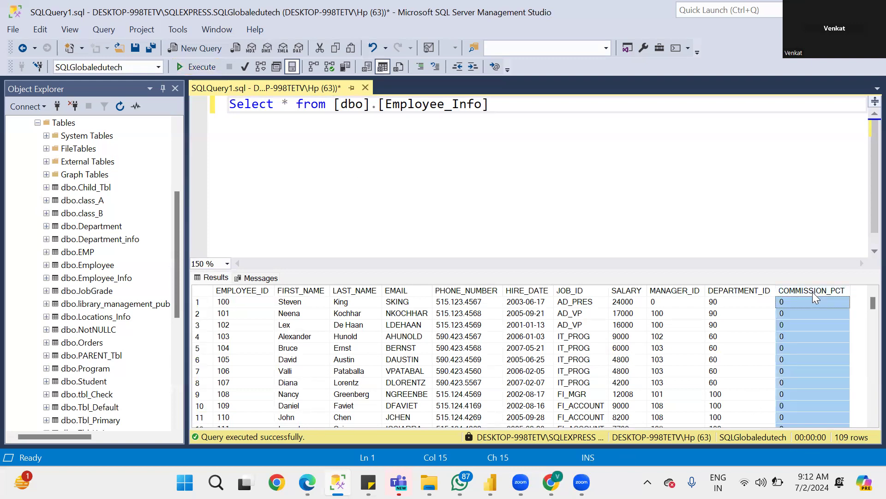
pyautogui.click(733, 297)
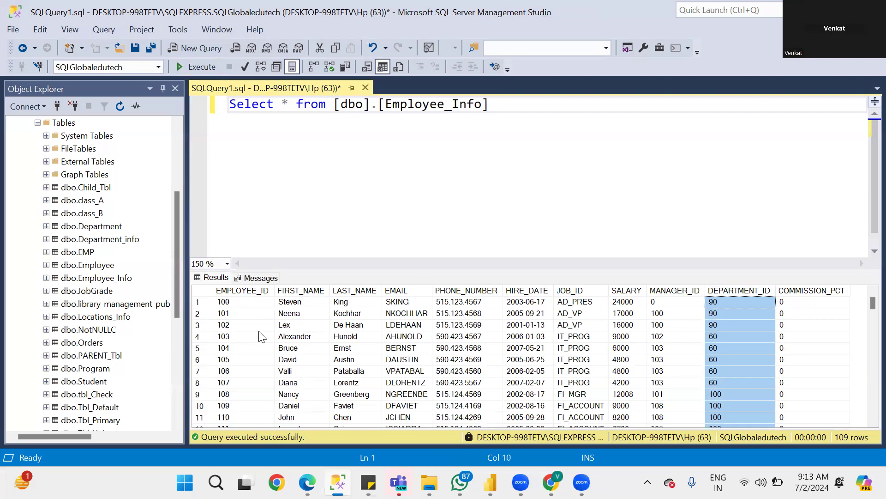
# Step: Collapse the SQLGlobaledutech database in the object tree and copy its name
pyautogui.hotkey('alt', 'Tab')
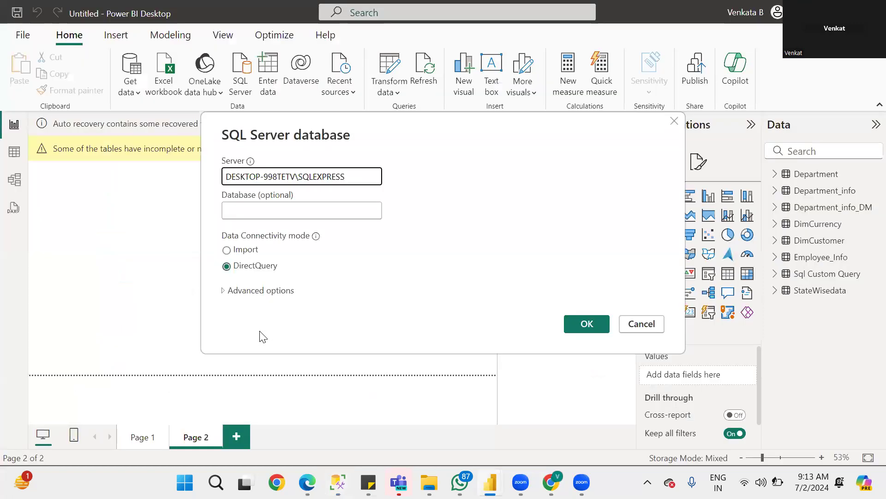
pyautogui.hotkey('alt', 'Tab')
pyautogui.moveTo(174, 209); pyautogui.dragTo(175, 149)
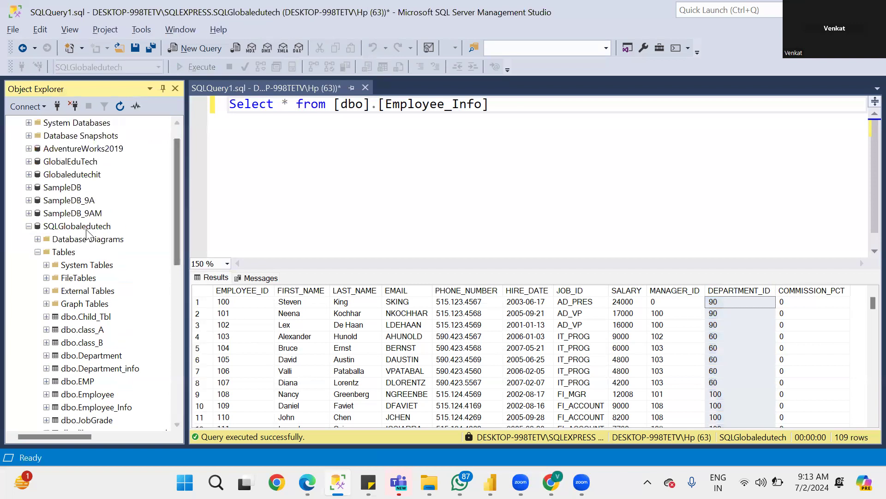
pyautogui.doubleClick(73, 227)
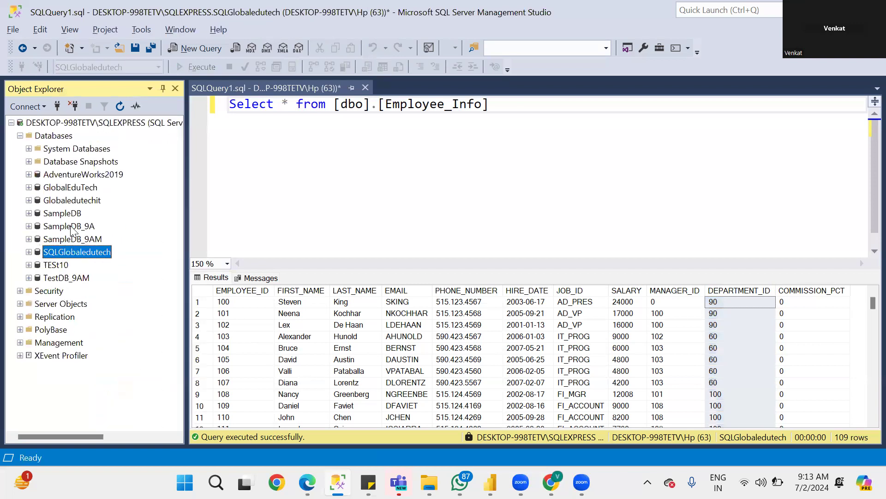
pyautogui.rightClick(50, 255)
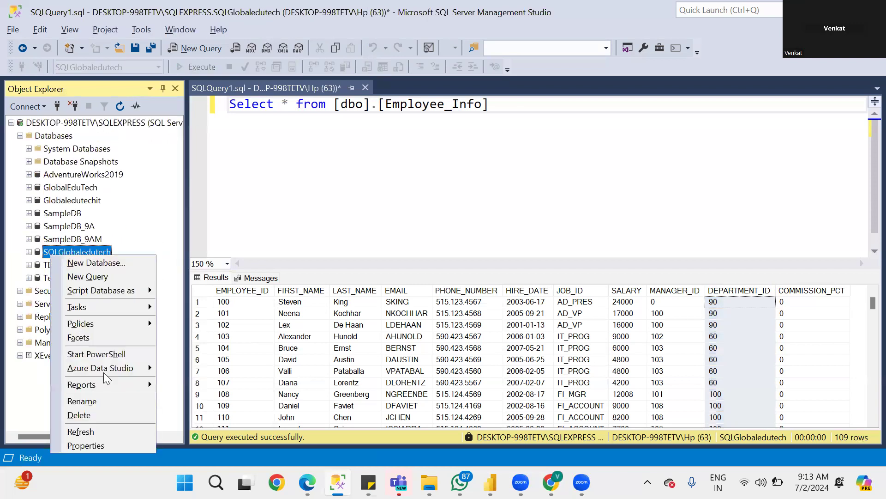
pyautogui.click(87, 401)
pyautogui.hotkey('ctrl', 'c')
# Step: In Power BI, set the database to SQLGlobaledutech, choose Import as the data connectivity mode, and submit the connection
pyautogui.hotkey('alt', 'Tab')
pyautogui.click(295, 213)
pyautogui.hotkey('ctrl', 'v')
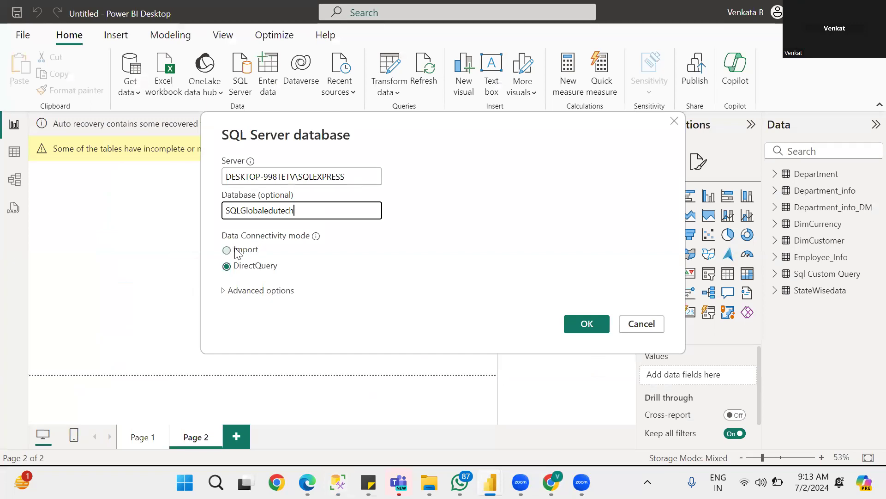
pyautogui.click(237, 253)
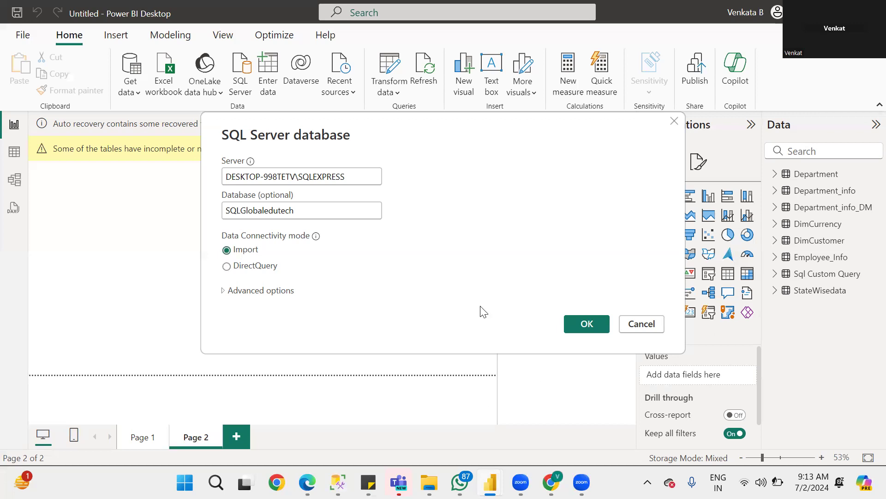
pyautogui.click(575, 325)
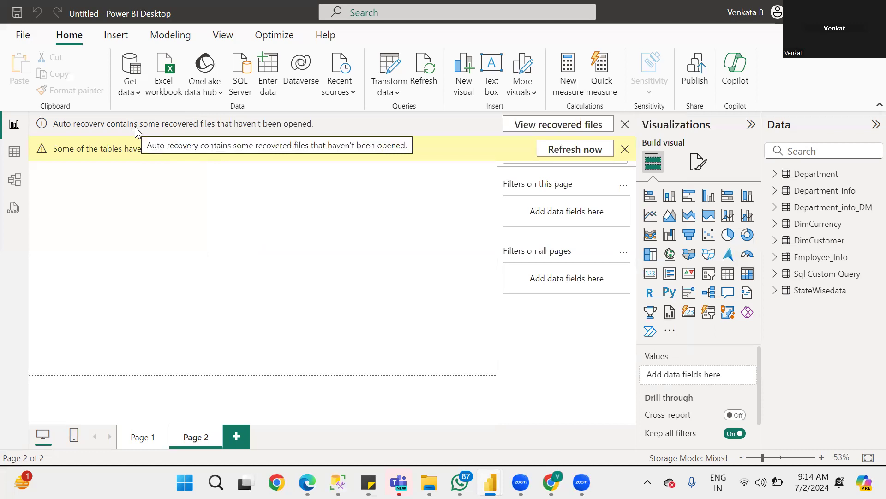
# Step: Compare the SQLGlobaledutech tables in SQL Server Management Studio with Power BI's Navigator, and select the Employee_Info table there
pyautogui.click(338, 482)
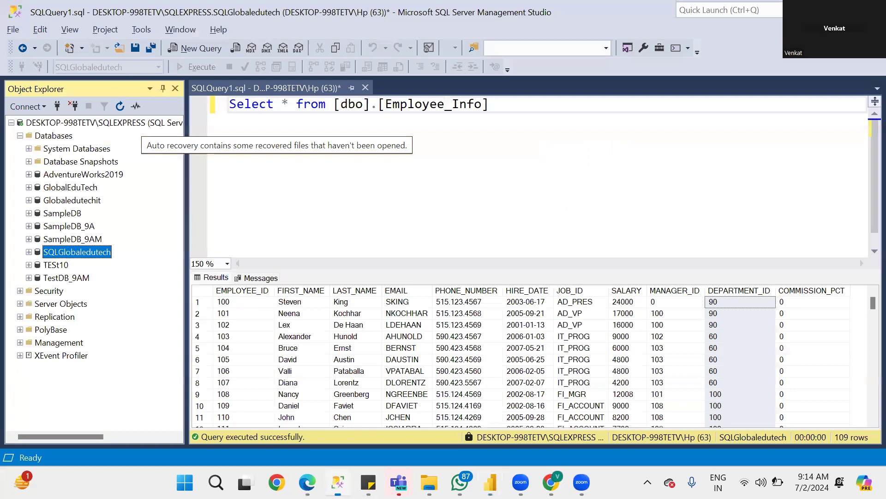
pyautogui.click(29, 252)
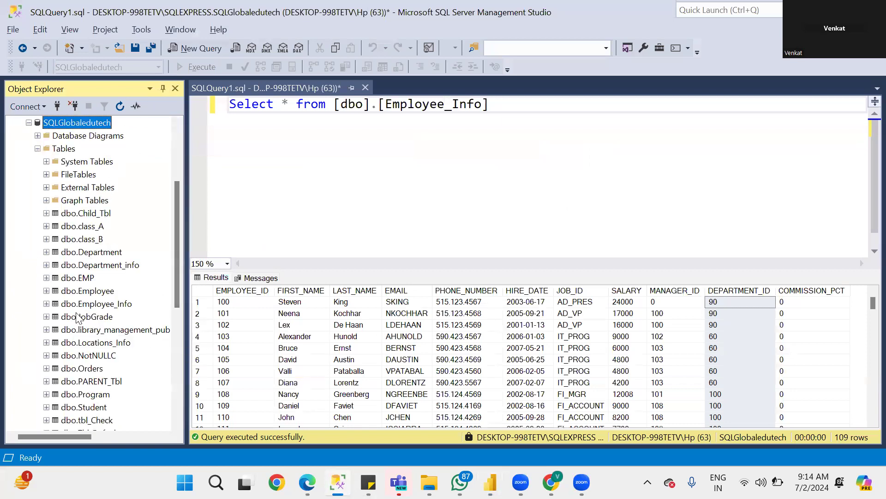
pyautogui.hotkey('alt', 'Tab')
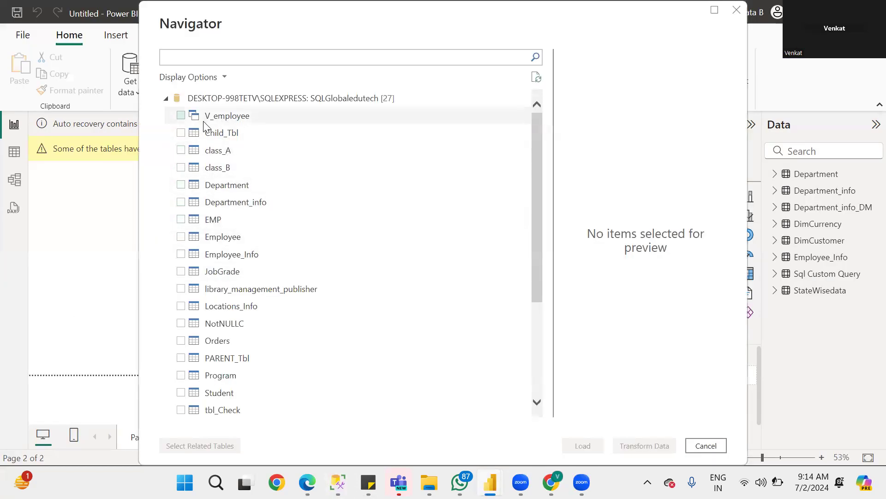
pyautogui.hotkey('alt', 'Tab')
pyautogui.hotkey('alt', 'Tab')
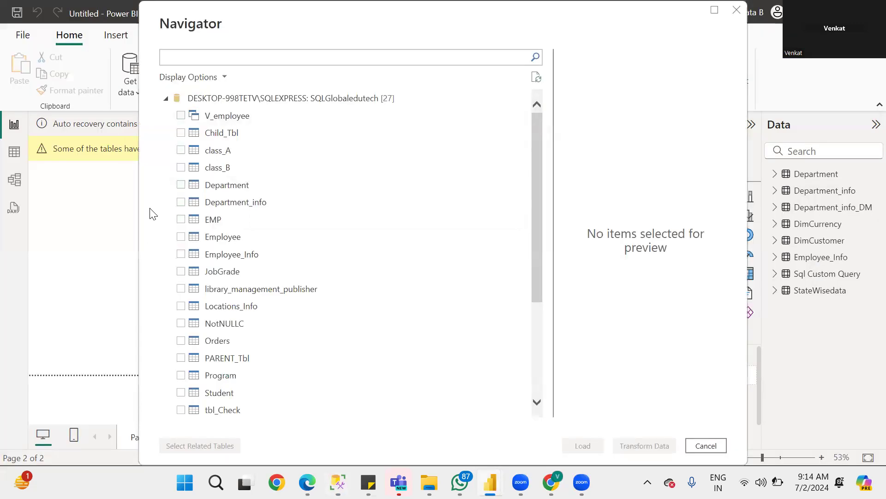
pyautogui.click(180, 254)
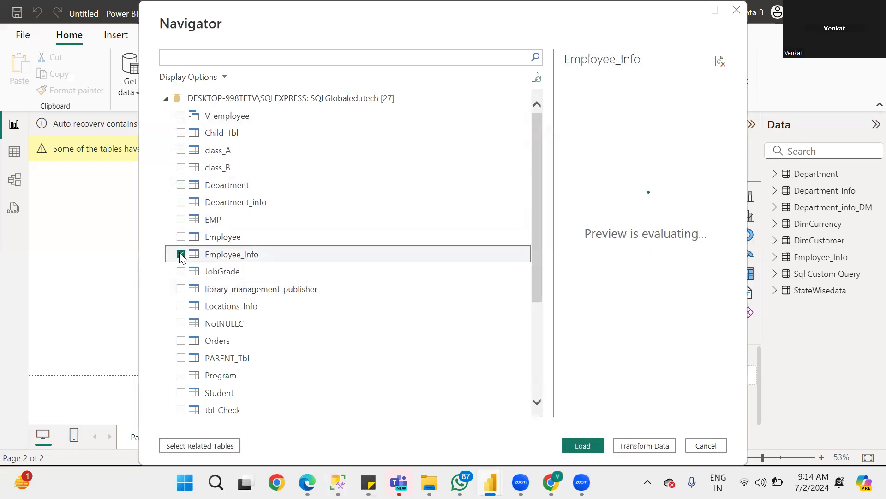
# Step: Deselect Employee_Info in the Navigator, select Locations_Info instead, and load it into the model
pyautogui.click(180, 255)
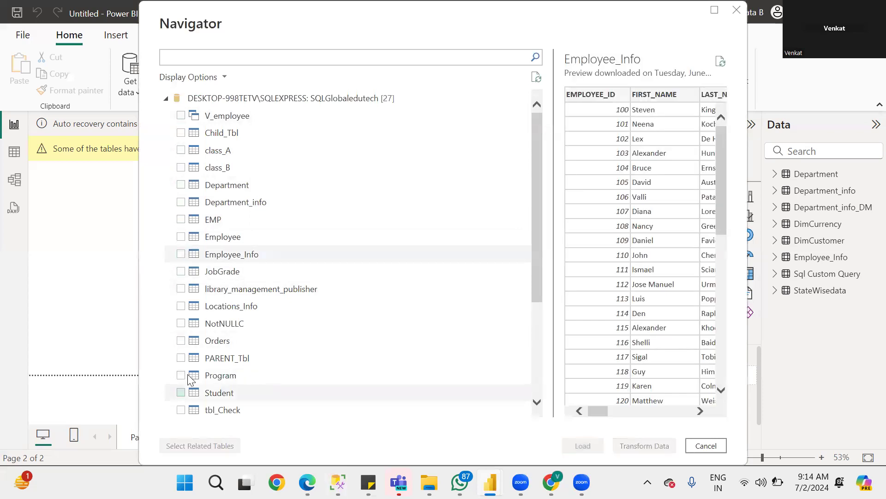
pyautogui.click(183, 304)
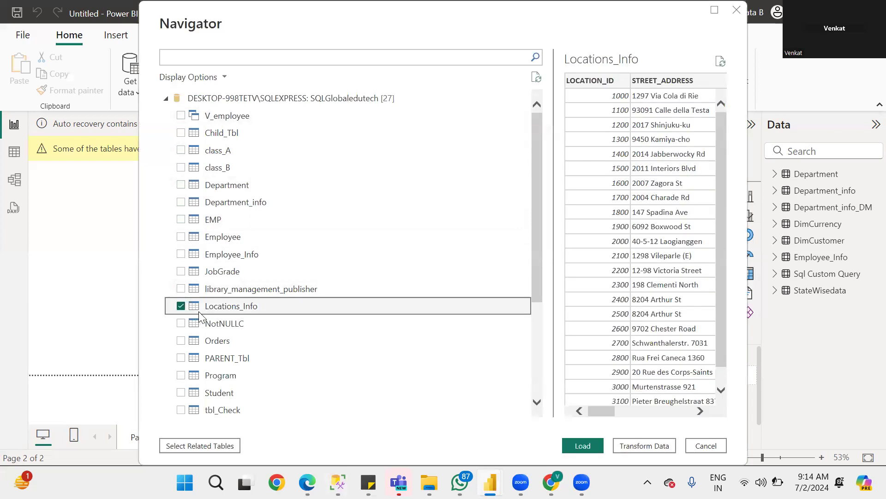
pyautogui.moveTo(490, 482)
pyautogui.click(583, 446)
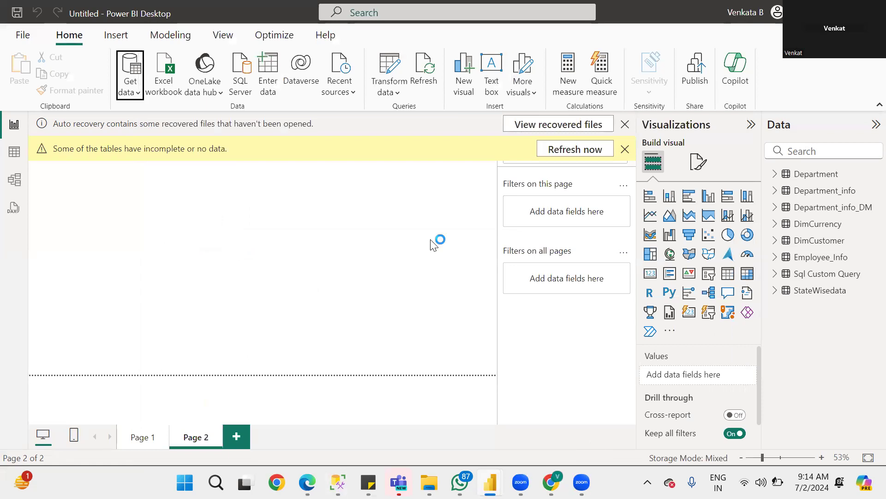
pyautogui.click(475, 179)
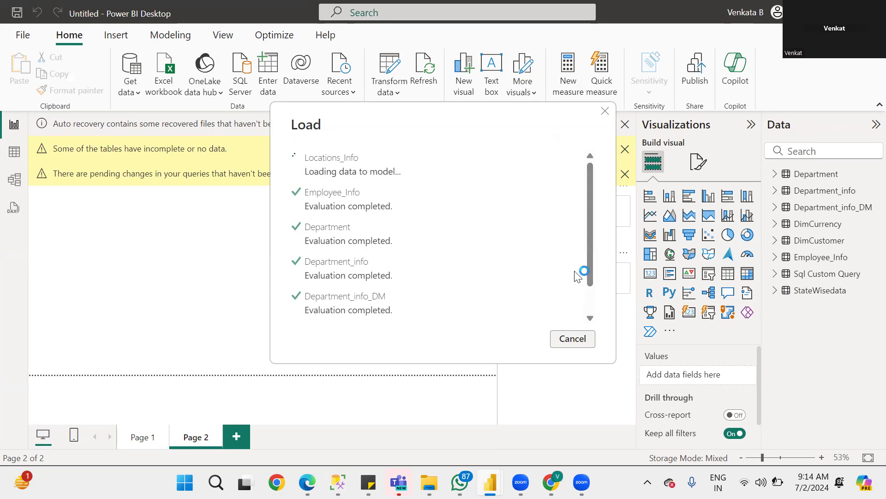
pyautogui.moveTo(588, 209); pyautogui.dragTo(577, 278)
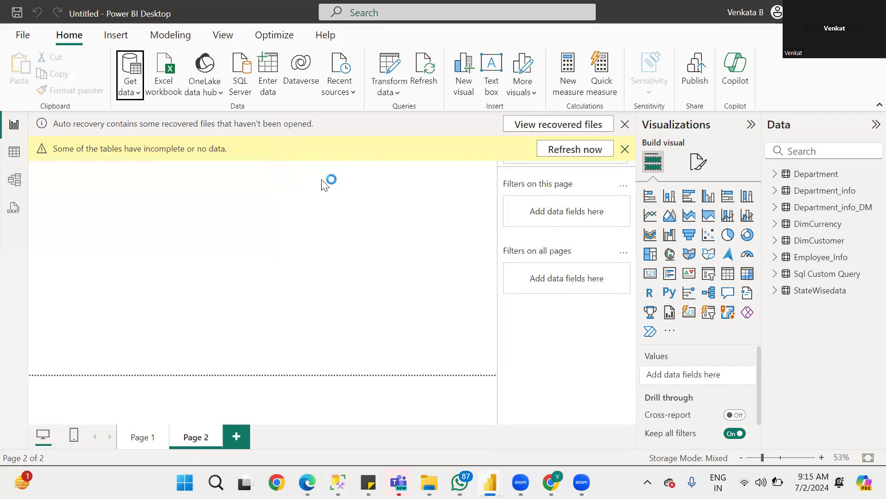
# Step: Dismiss the auto recovery notice, choosing to remove the recovered files, and close the incomplete-data warning
pyautogui.click(624, 124)
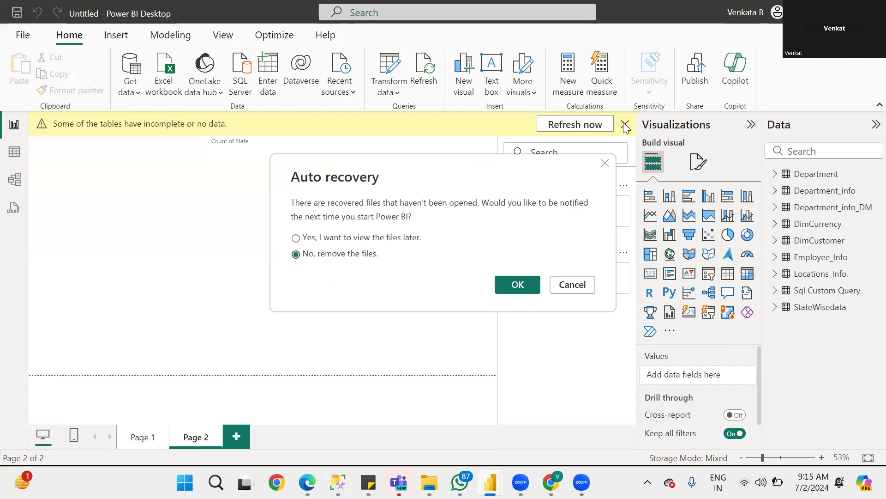
pyautogui.click(508, 283)
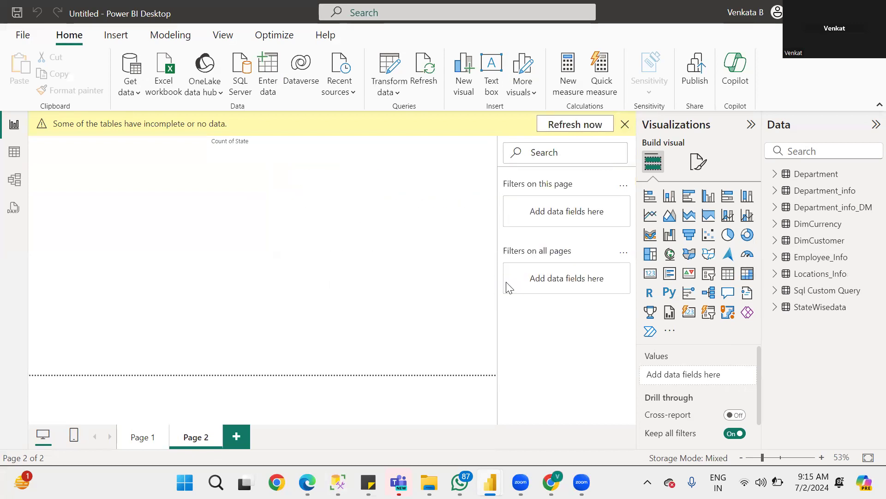
pyautogui.click(625, 125)
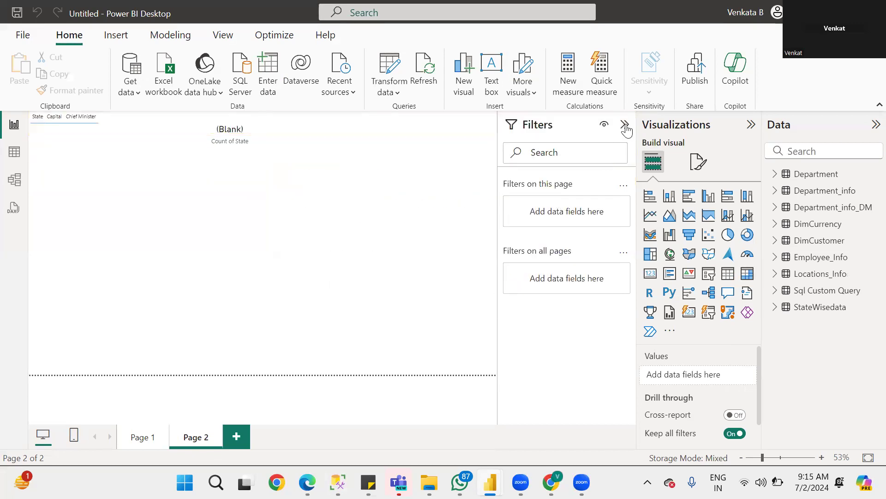
# Step: Check the storage mode of Locations_Info and examine its imported rows in Table view
pyautogui.click(817, 275)
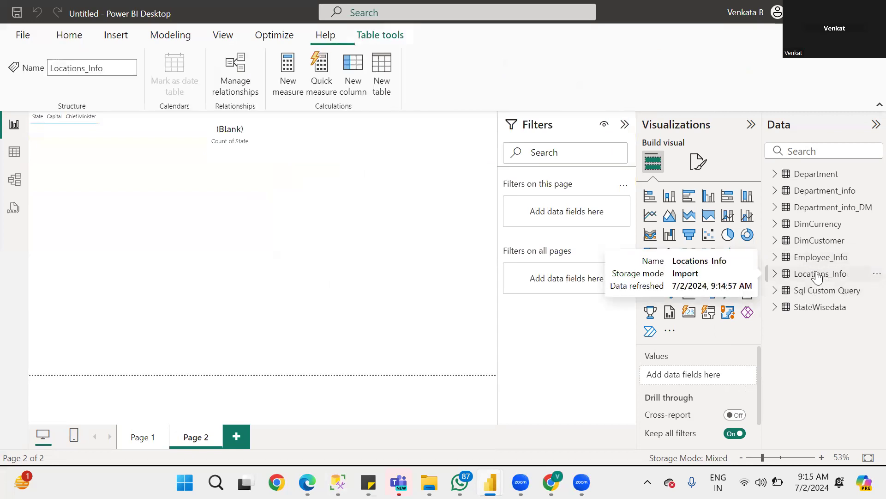
pyautogui.click(15, 154)
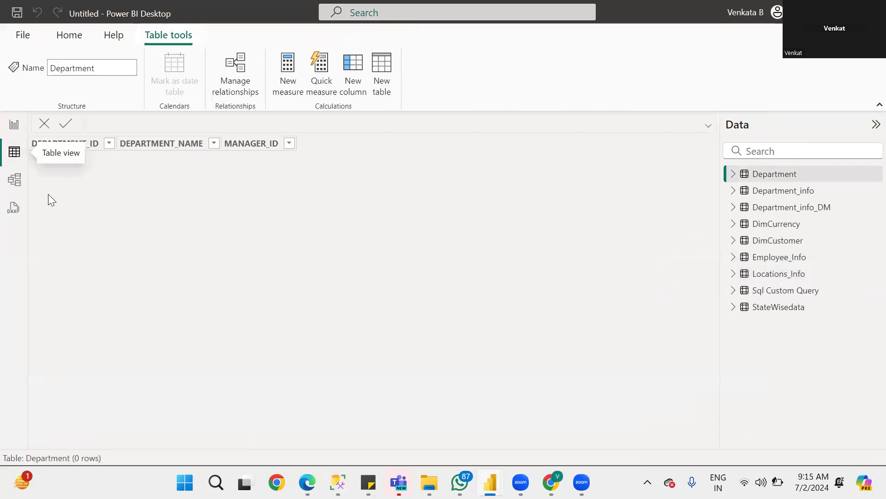
pyautogui.click(783, 279)
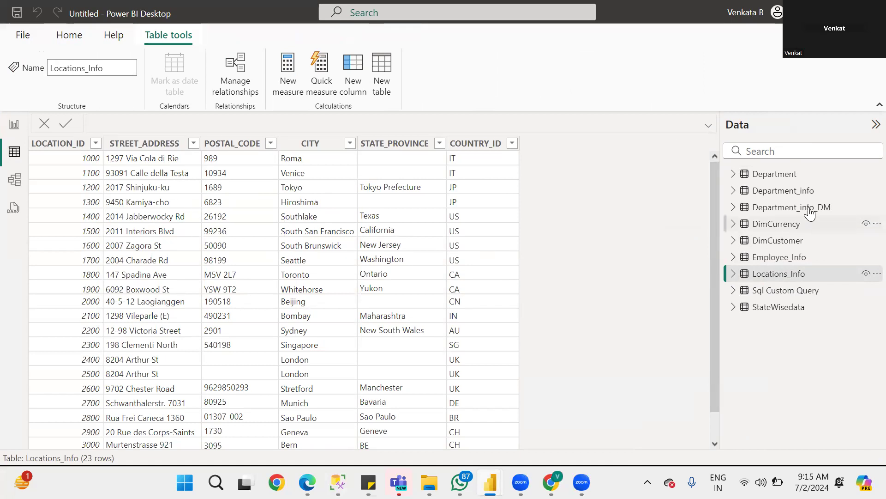
pyautogui.click(788, 279)
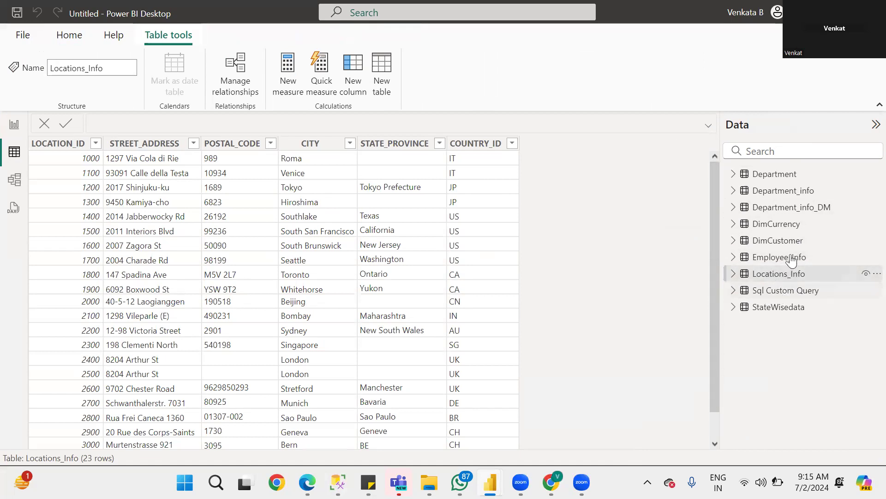
# Step: Compare how the Department_info and Department_info_DM tables appear in Table view
pyautogui.click(800, 193)
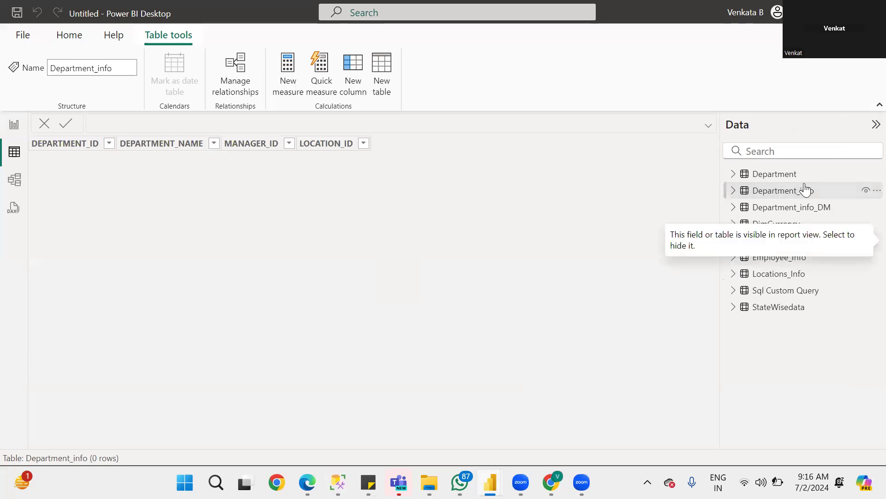
pyautogui.click(763, 210)
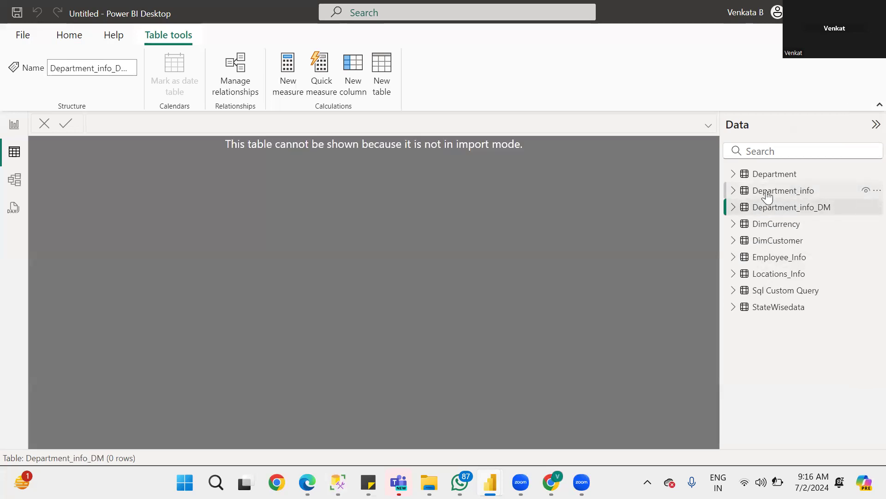
pyautogui.click(767, 194)
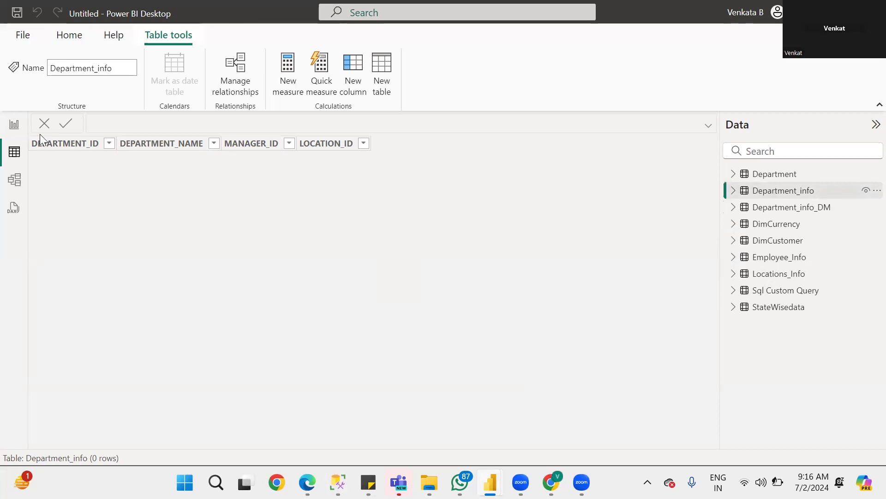
pyautogui.click(16, 127)
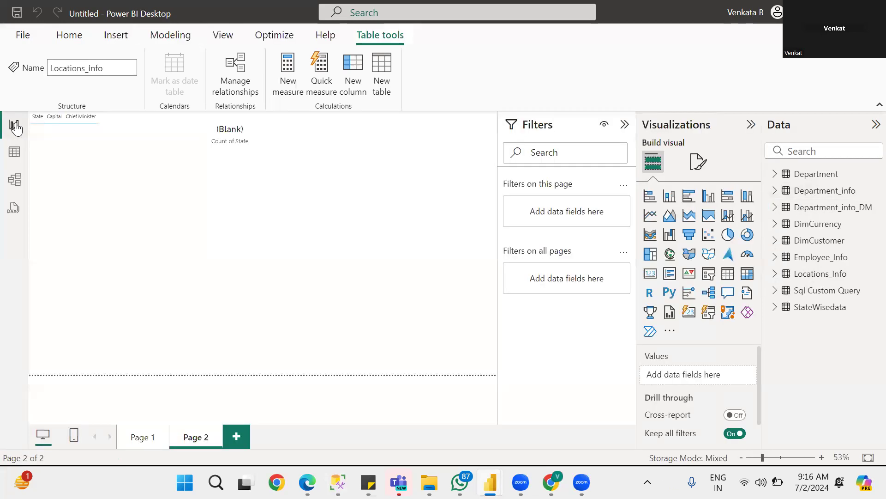
pyautogui.click(15, 151)
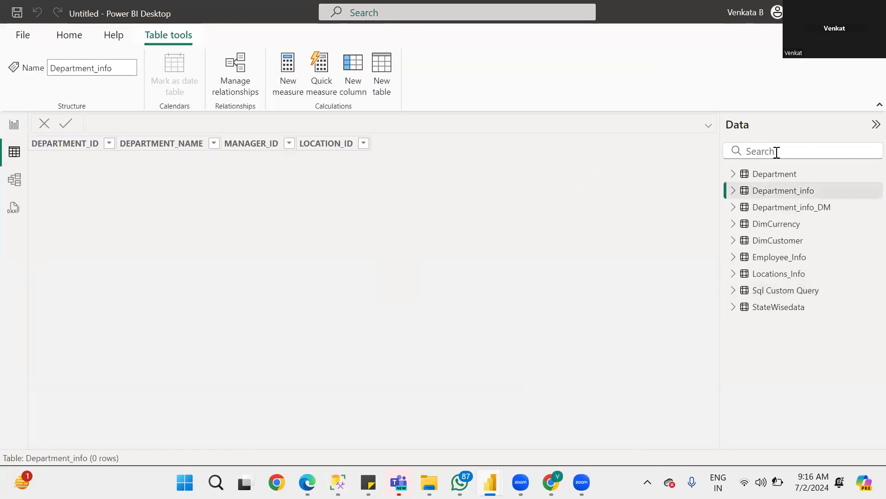
# Step: Go through Department, Department_info, Department_info_DM, DimCurrency and Locations_Info in Table view to see which tables show data
pyautogui.click(770, 175)
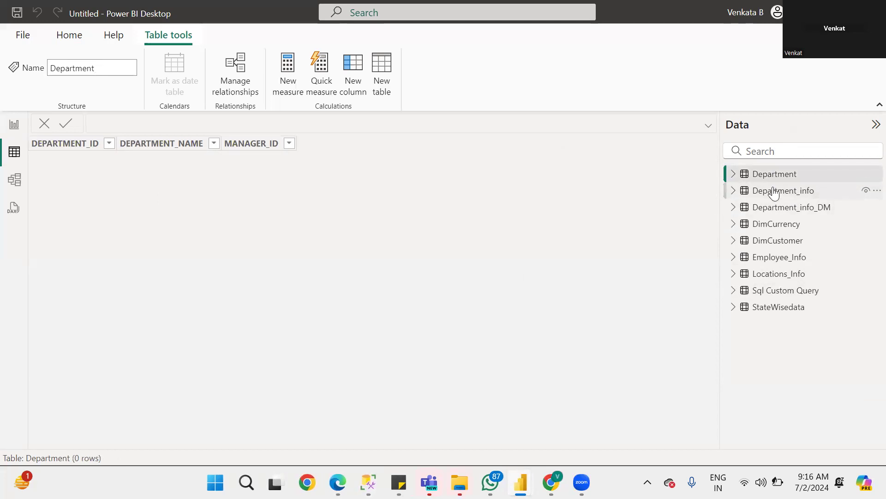
pyautogui.click(774, 192)
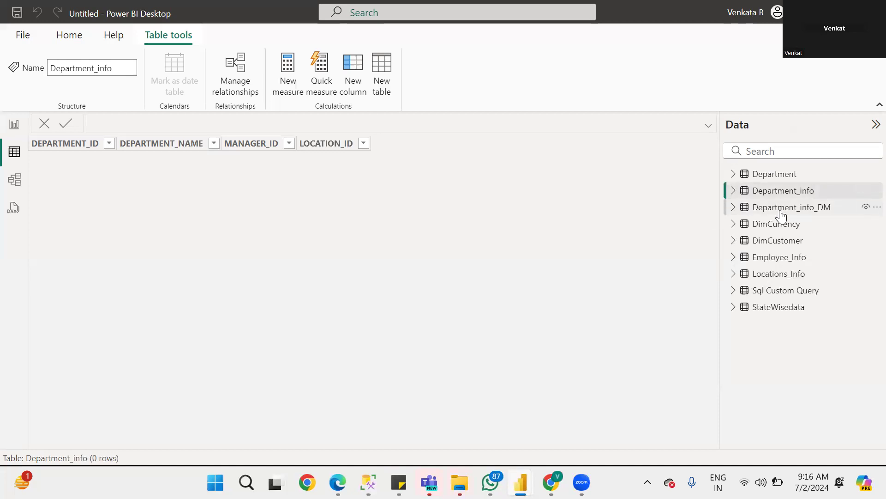
pyautogui.click(780, 211)
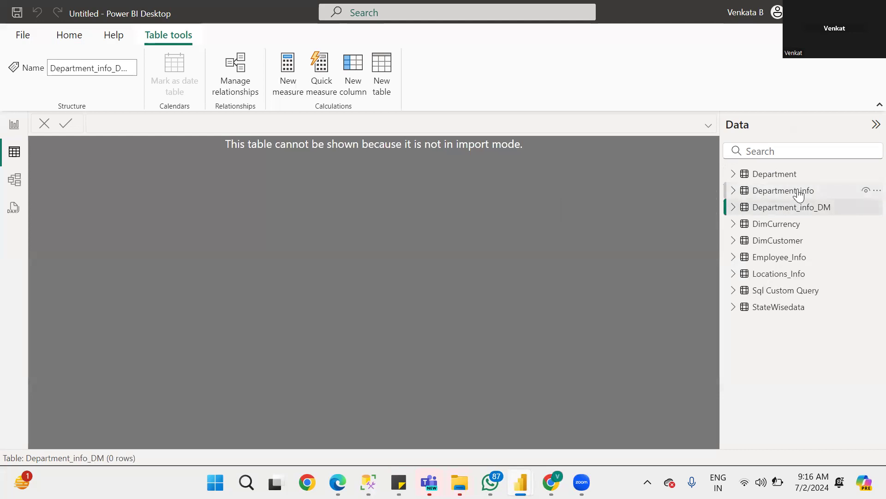
pyautogui.click(799, 192)
pyautogui.click(797, 209)
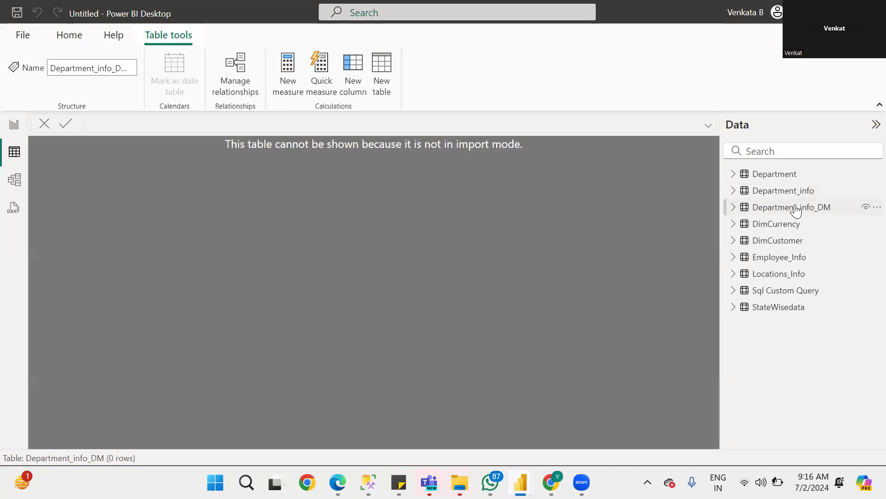
pyautogui.click(790, 227)
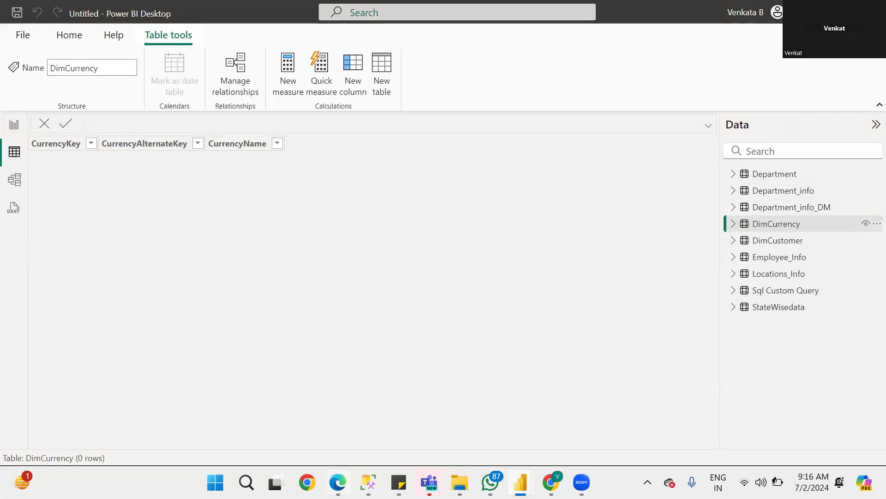
pyautogui.moveTo(460, 483)
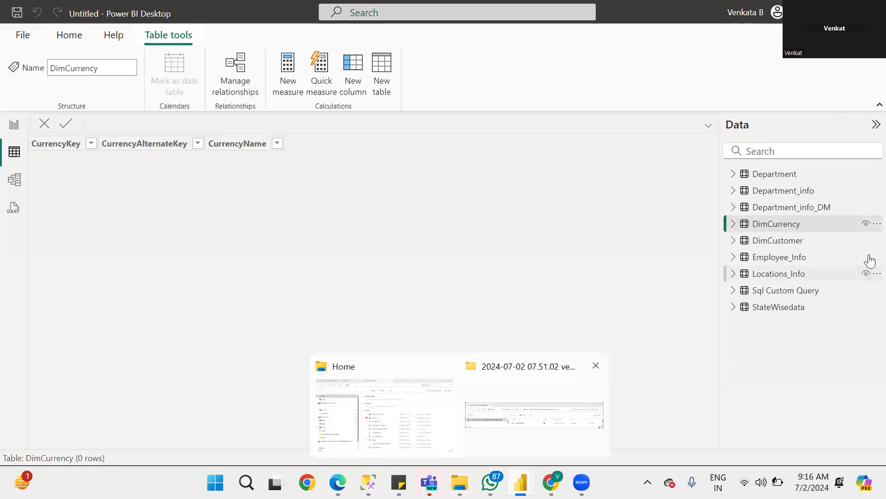
pyautogui.click(785, 224)
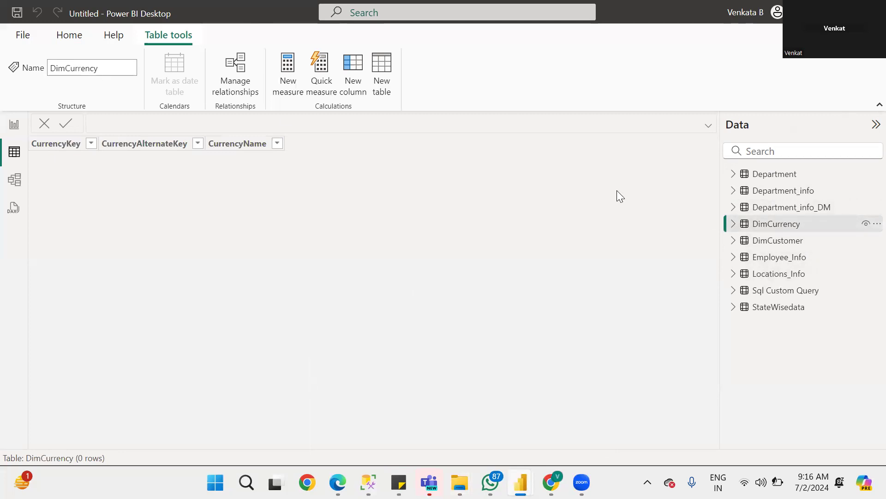
pyautogui.click(785, 277)
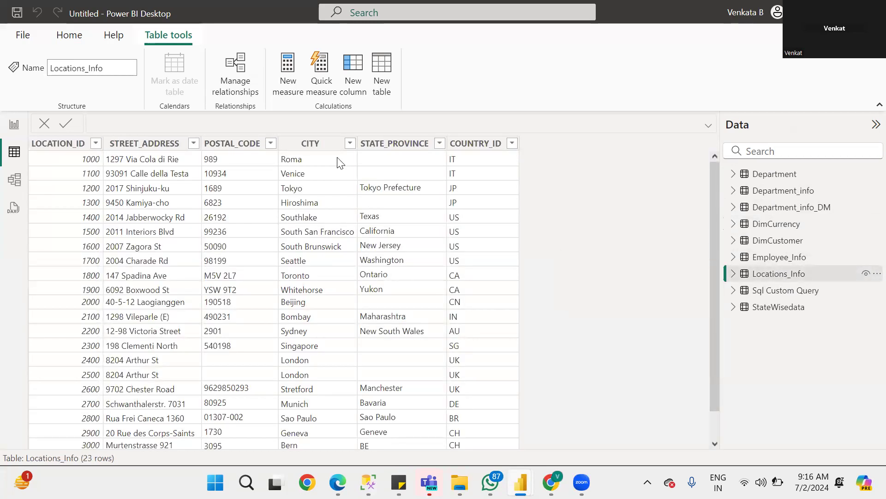
# Step: Refresh the data of the Department_info table and look through its rows down to the end
pyautogui.doubleClick(793, 191)
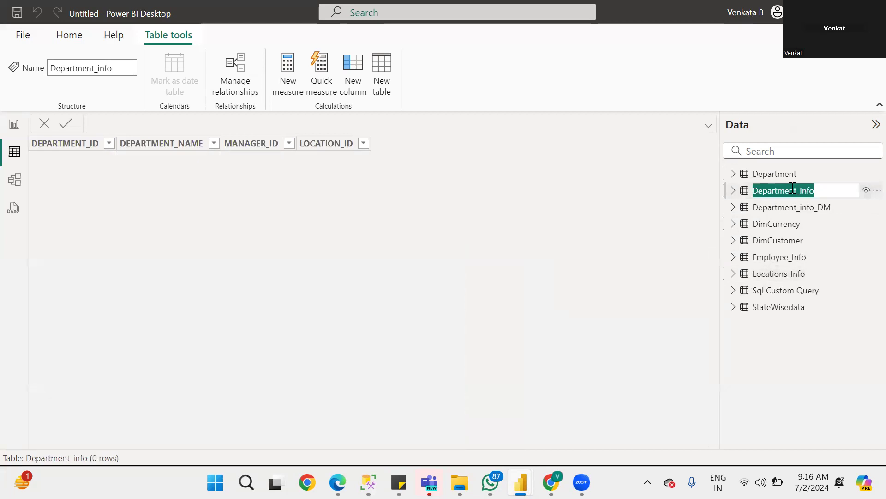
pyautogui.click(752, 193)
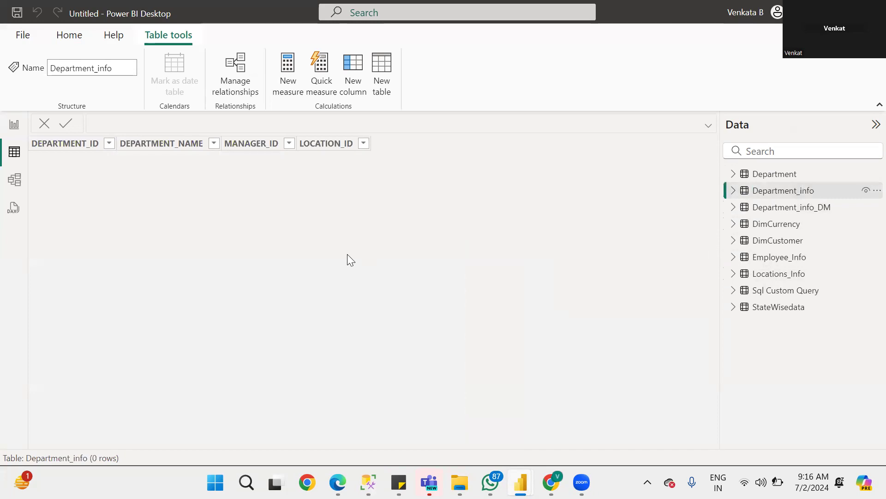
pyautogui.click(876, 191)
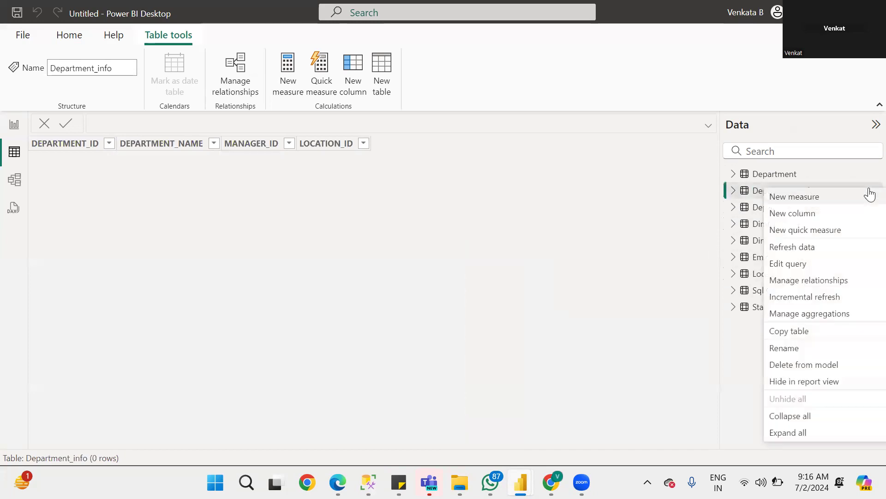
pyautogui.click(790, 247)
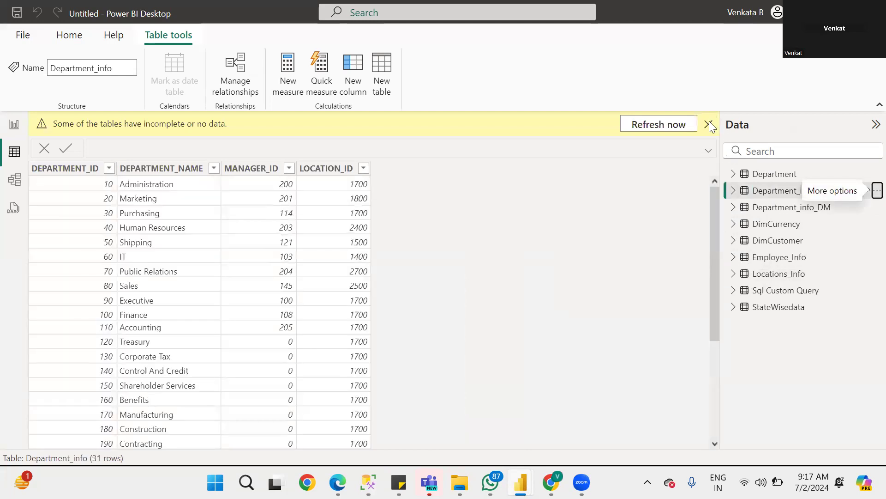
pyautogui.click(710, 125)
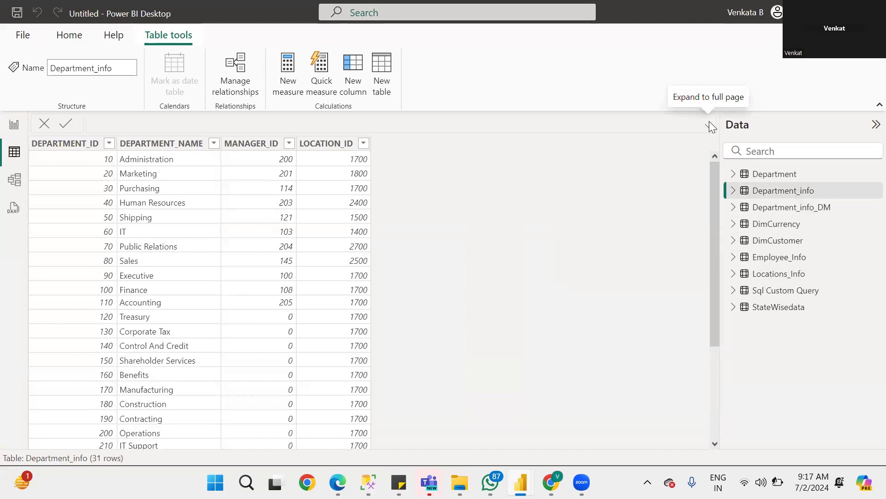
pyautogui.moveTo(718, 191); pyautogui.dragTo(702, 174)
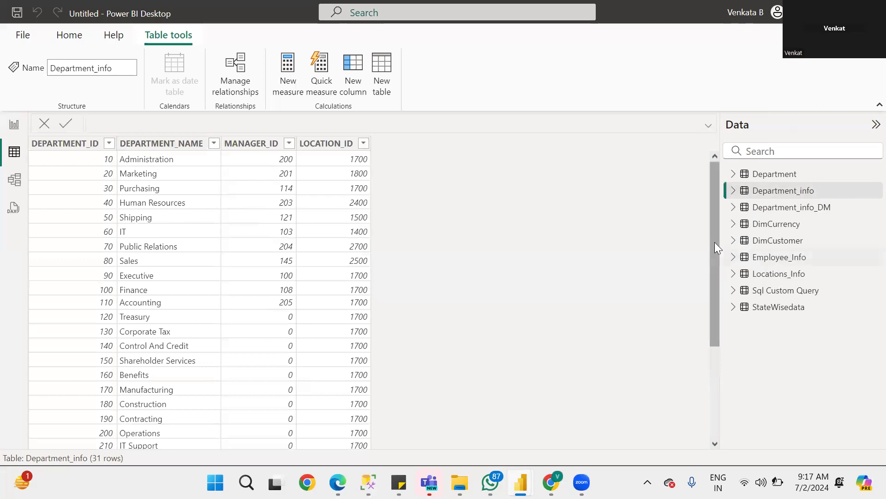
pyautogui.moveTo(715, 219); pyautogui.dragTo(698, 354)
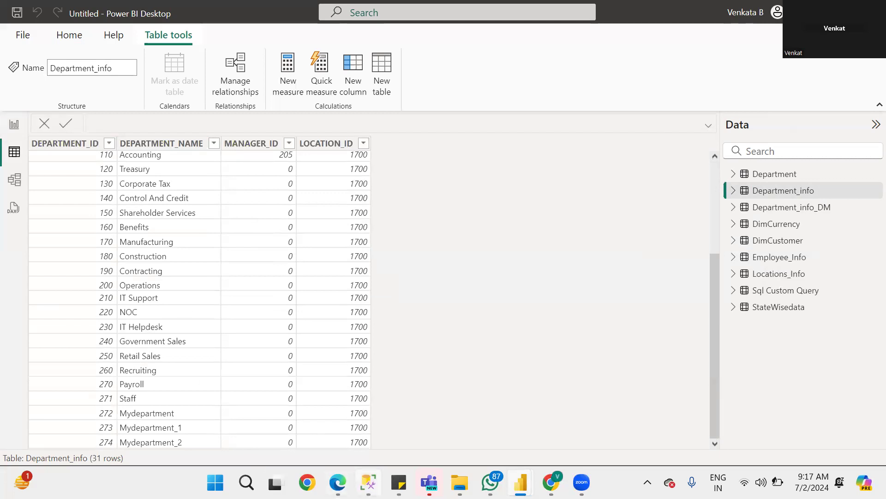
# Step: Switch to SQL Server Management Studio and open the top 200 rows of dbo.Department_info for editing
pyautogui.click(369, 482)
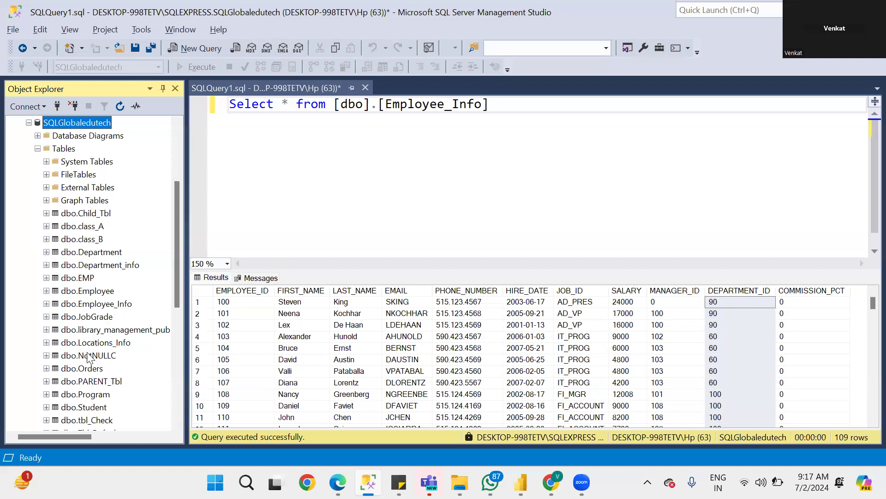
pyautogui.click(116, 266)
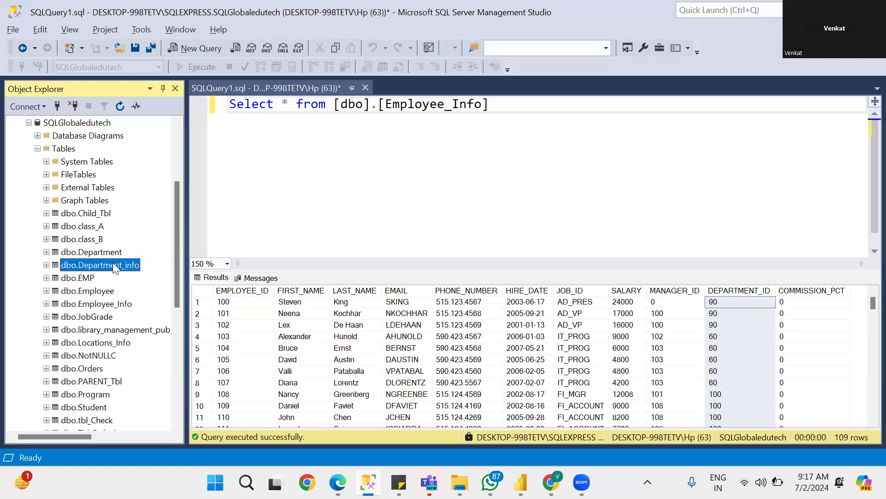
pyautogui.rightClick(114, 268)
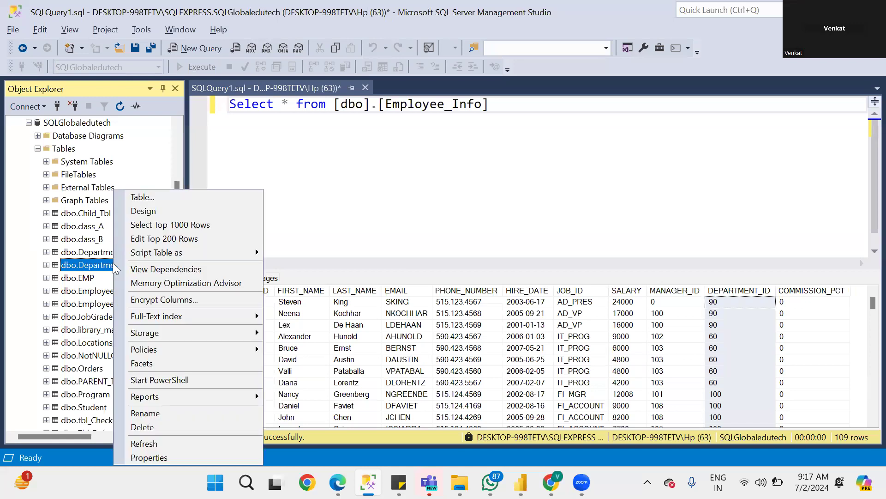
pyautogui.click(172, 239)
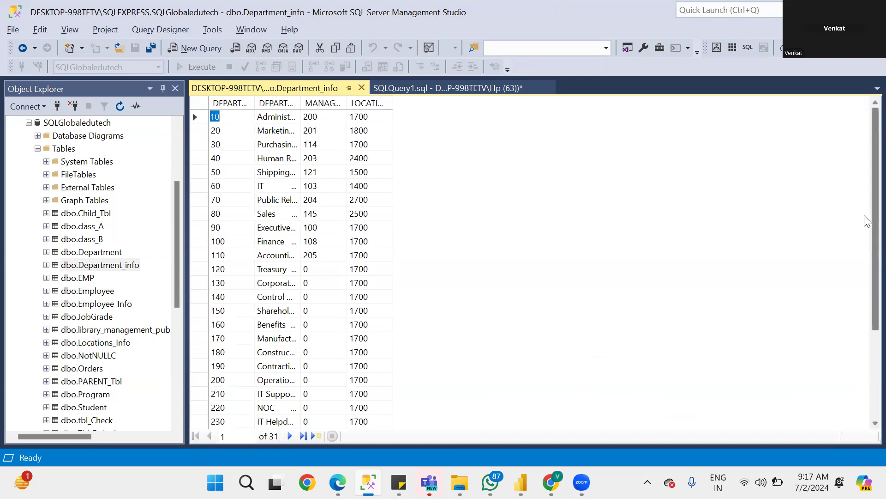
# Step: Add a row to the end of Department_info with department ID 275, name Mydept5, manager ID 0 and location ID 1700
pyautogui.scroll(-3, 867, 221)
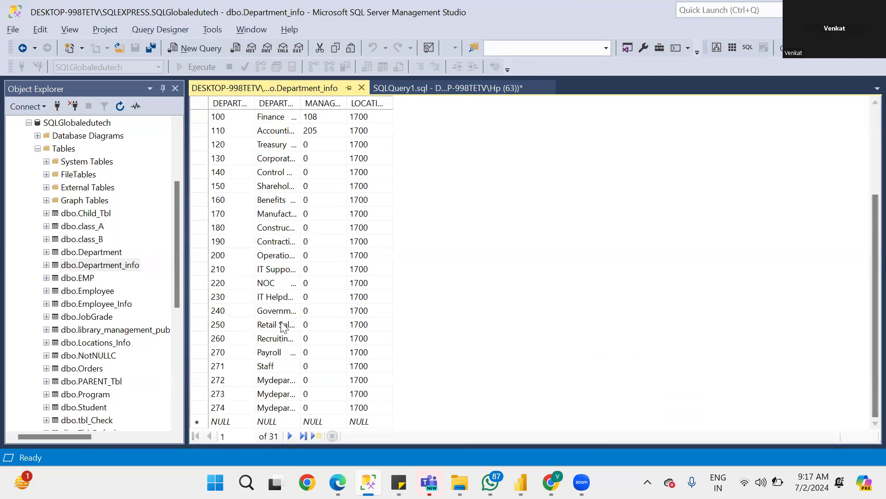
pyautogui.click(208, 425)
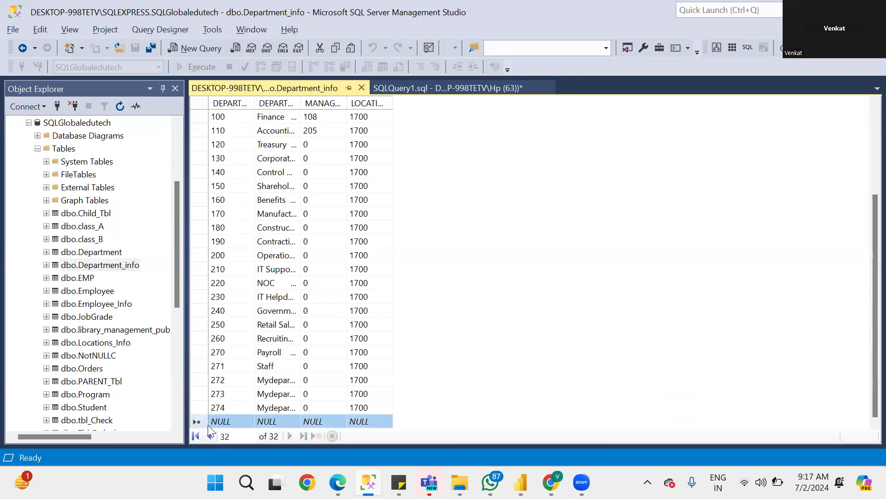
pyautogui.click(219, 422)
pyautogui.write('275')
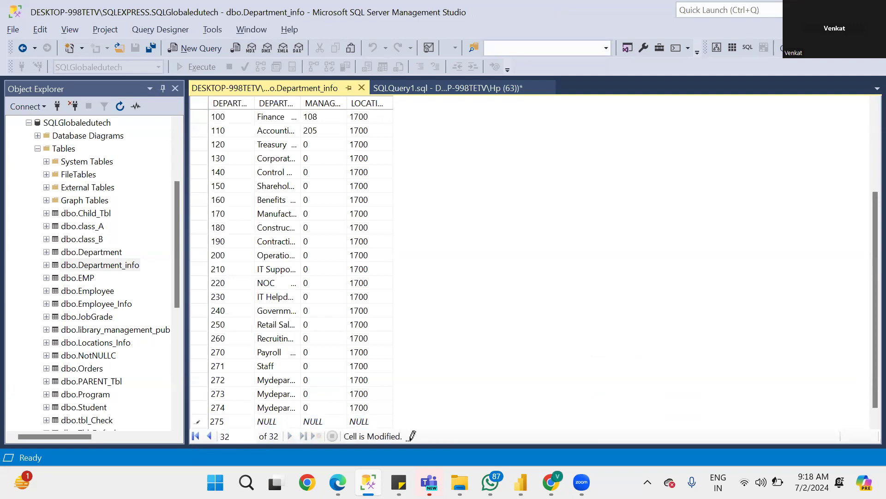
pyautogui.press('Tab')
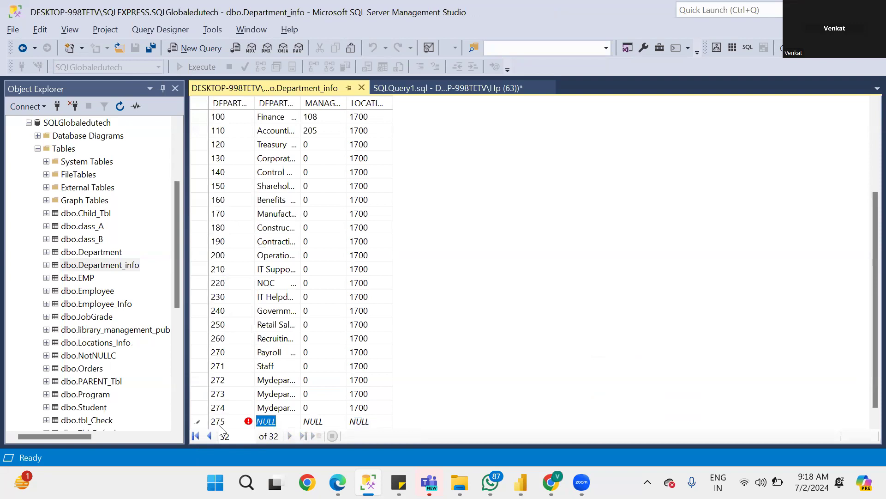
pyautogui.write('M')
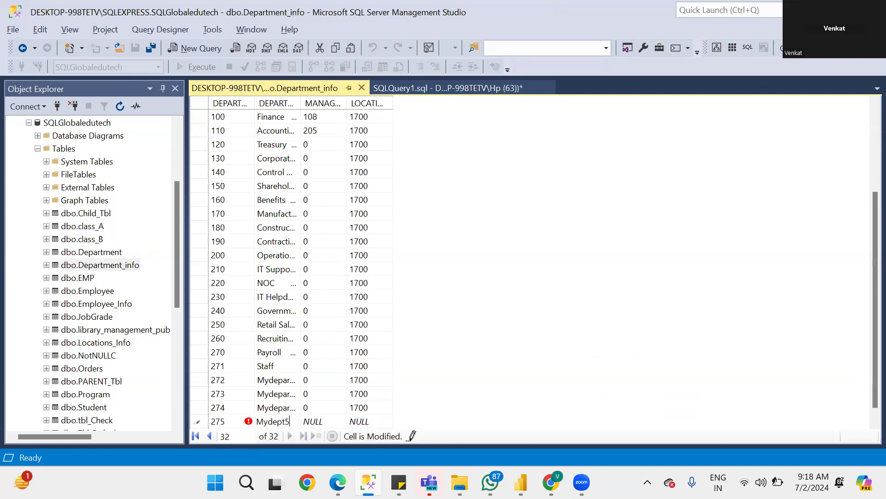
pyautogui.write('ydept5')
pyautogui.press('Tab')
pyautogui.write('0')
pyautogui.press('Tab')
pyautogui.write('1')
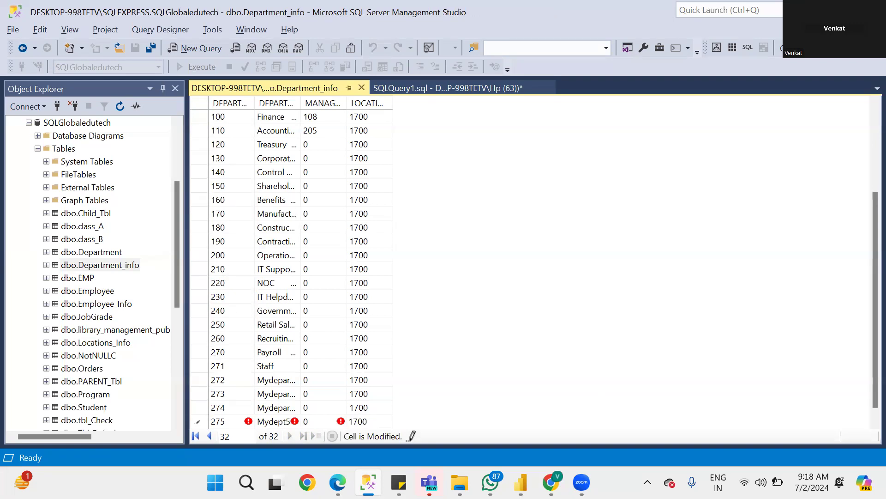
pyautogui.press('Tab')
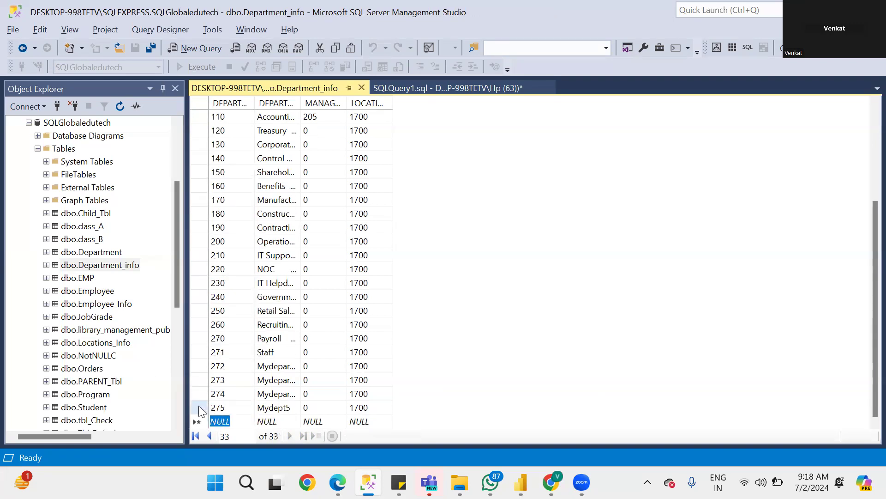
# Step: Re-execute the SQL of the Department_info edit grid to reload its rows
pyautogui.click(199, 410)
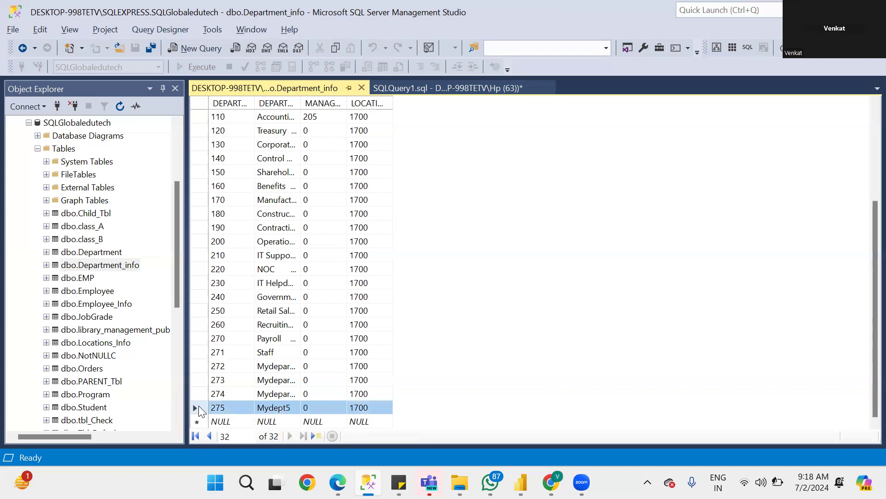
pyautogui.rightClick(199, 408)
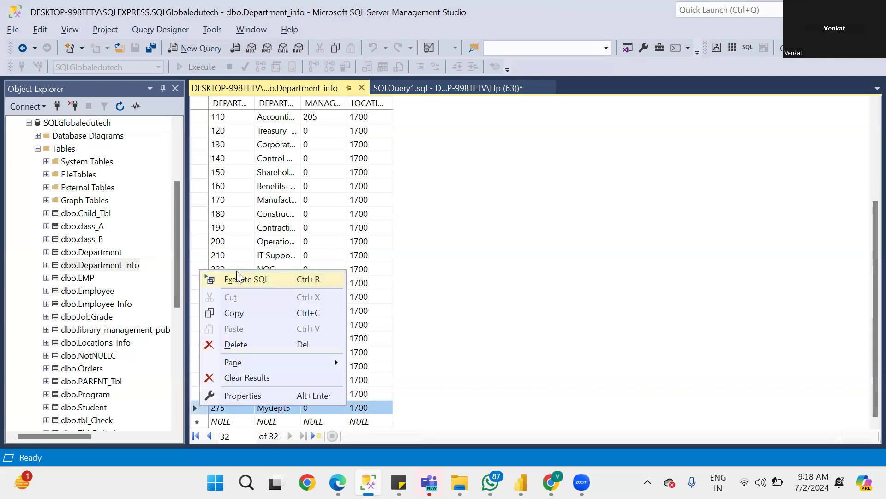
pyautogui.click(250, 279)
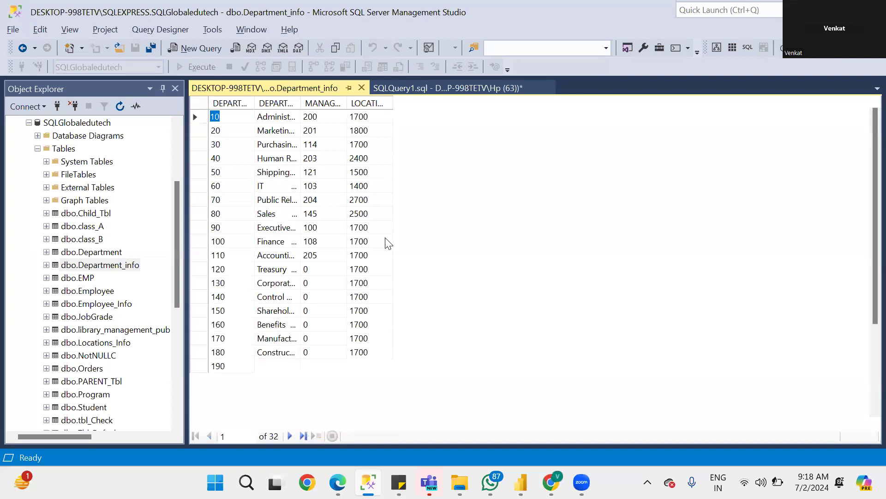
# Step: Change the Employee_Info query to select all rows from [dbo].Department_info, run it and find department 275 in the results
pyautogui.click(458, 87)
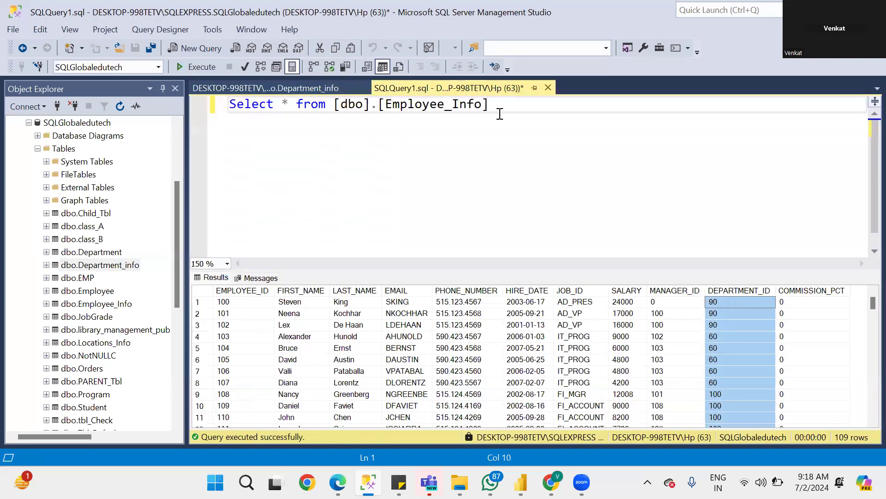
pyautogui.doubleClick(419, 105)
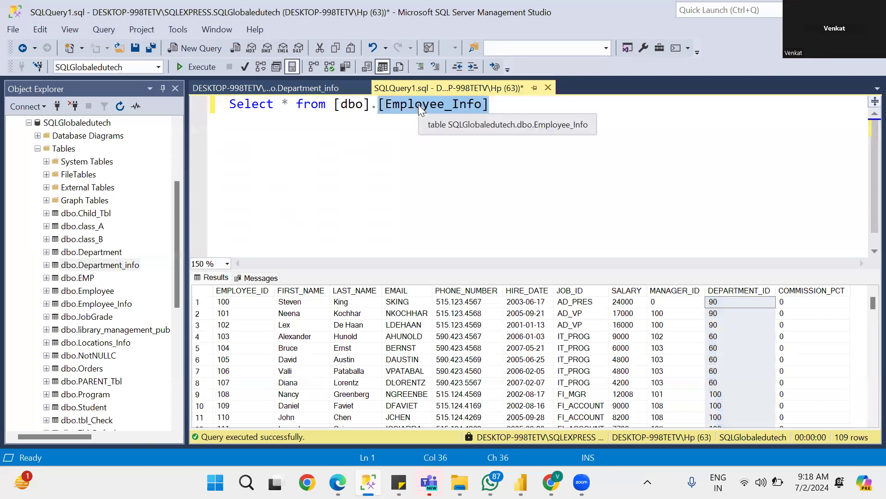
pyautogui.write('Depart')
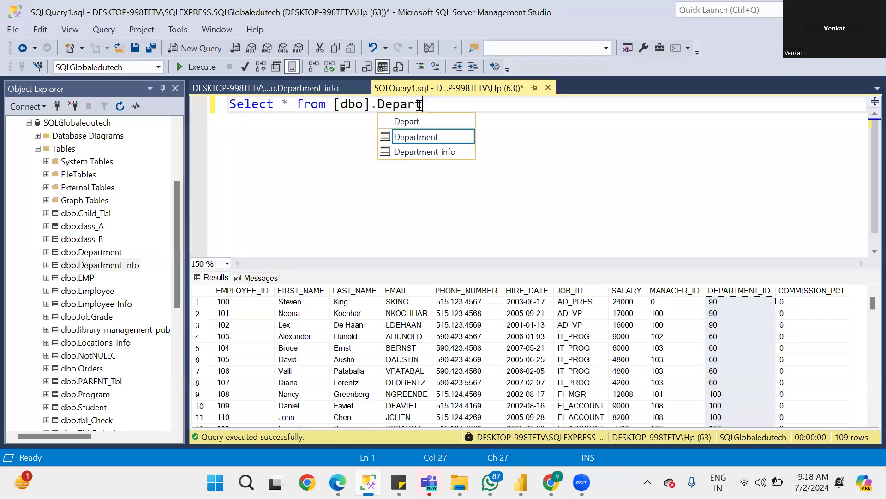
pyautogui.doubleClick(443, 152)
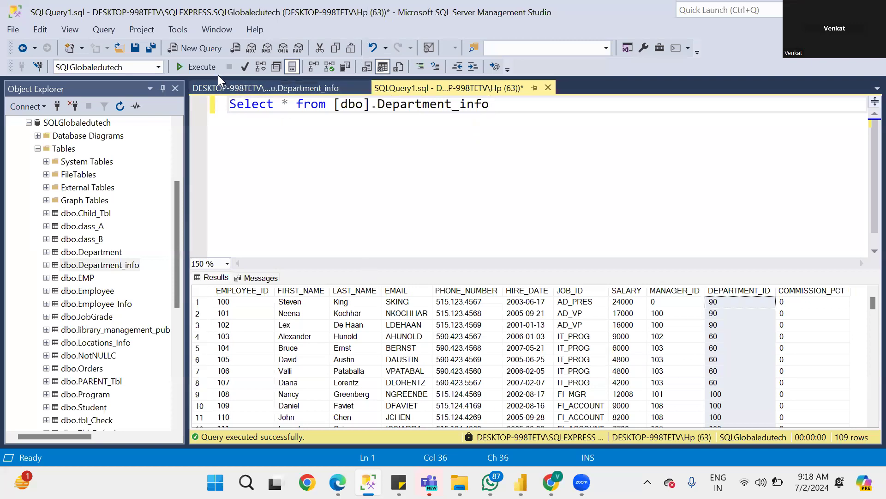
pyautogui.click(202, 67)
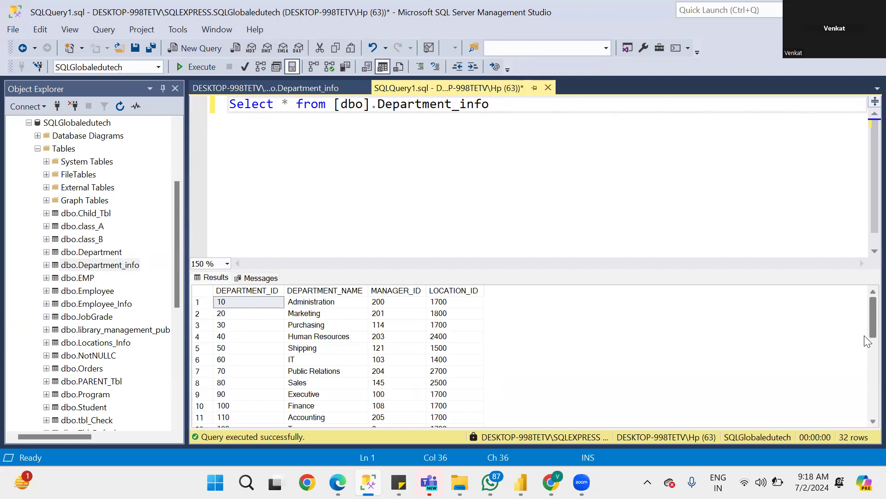
pyautogui.moveTo(871, 332); pyautogui.dragTo(867, 435)
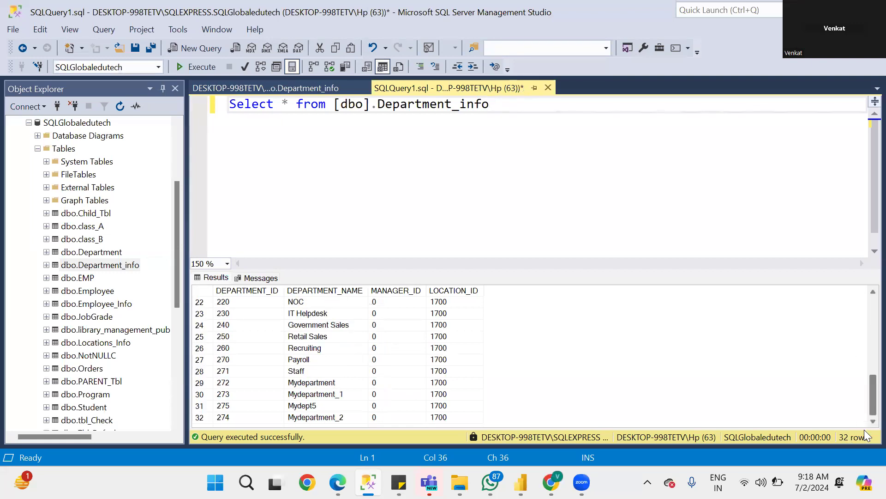
pyautogui.click(218, 409)
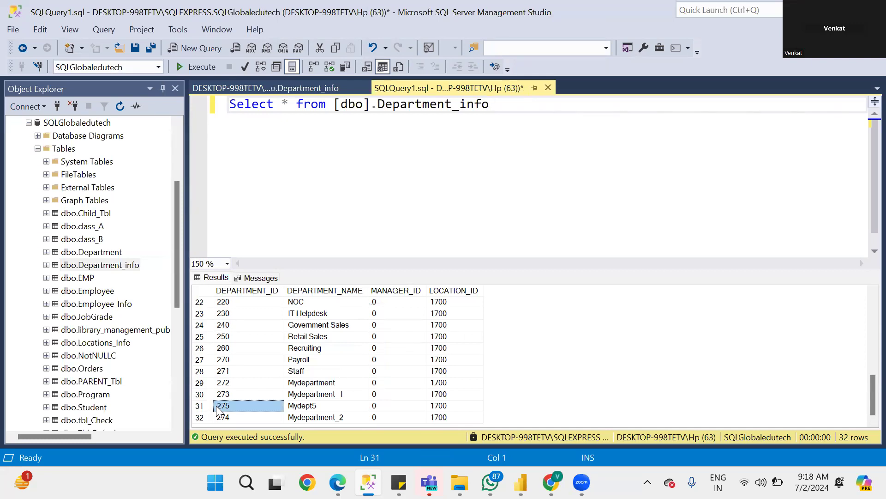
# Step: Add "order by 1" to the Department_info query, run it and select the department 275 row in the results
pyautogui.click(521, 106)
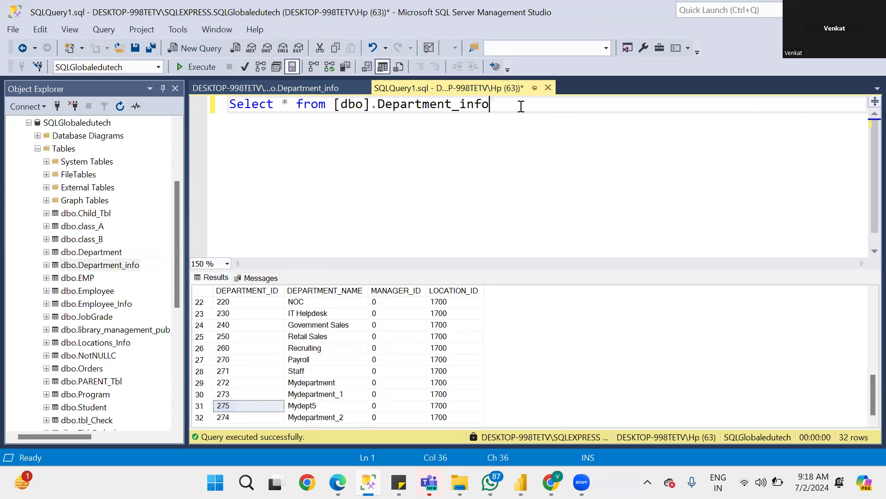
pyautogui.write('order by 1')
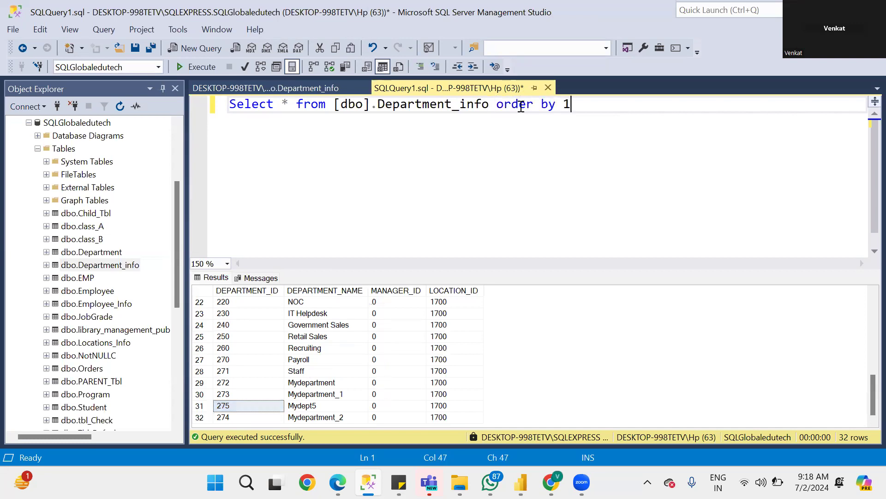
pyautogui.click(202, 64)
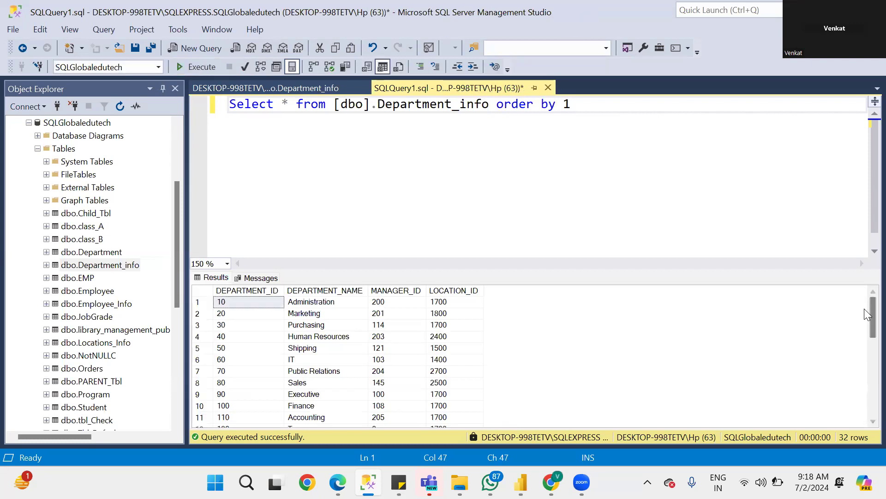
pyautogui.scroll(-7, 867, 348)
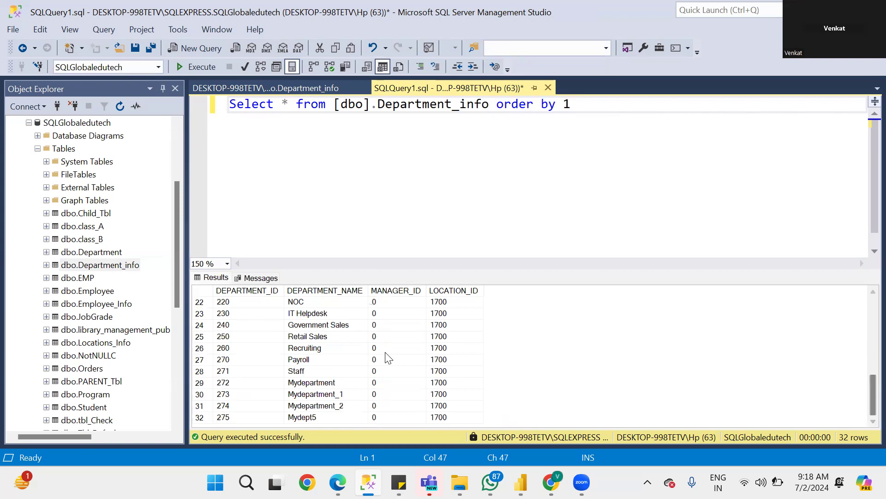
pyautogui.click(195, 417)
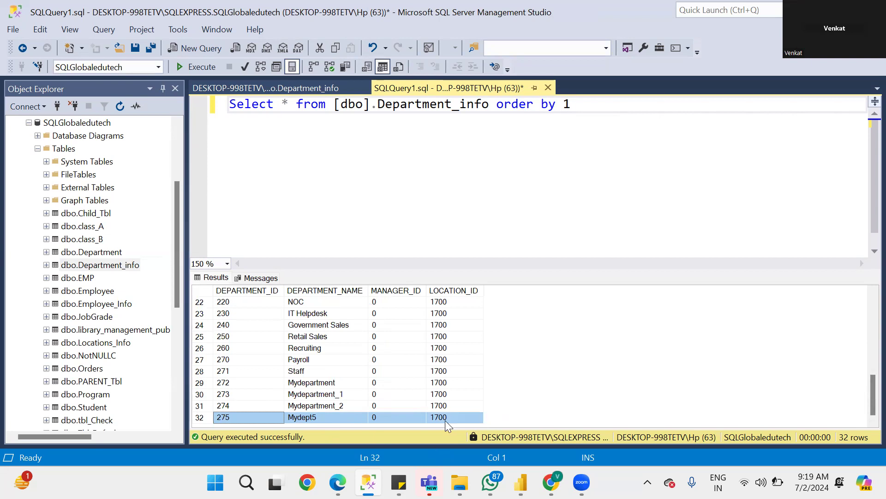
# Step: Switch to Power BI Desktop, dismiss the incomplete-data notice and filter Department_info to rows where DEPARTMENT_ID equals 275
pyautogui.hotkey('alt', 'Tab')
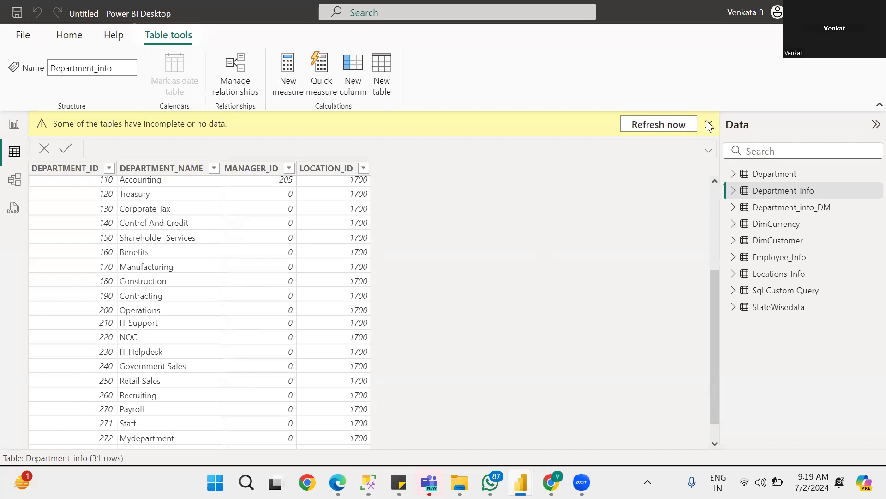
pyautogui.click(707, 123)
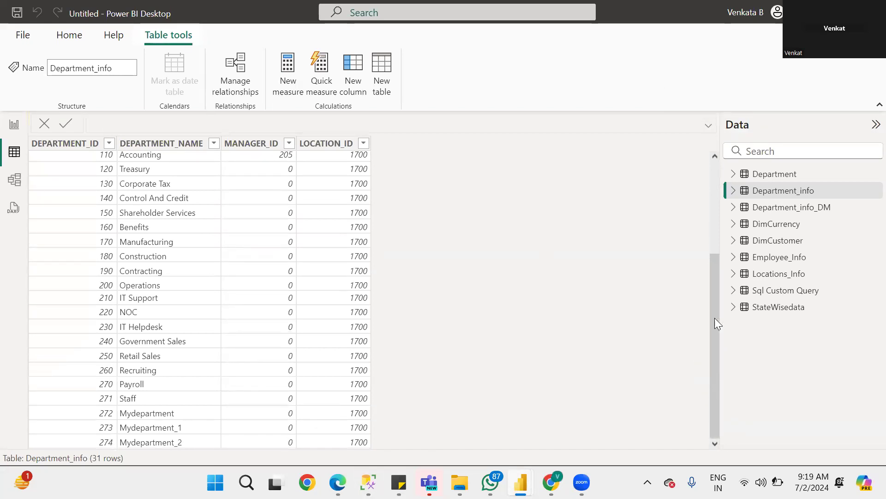
pyautogui.click(109, 143)
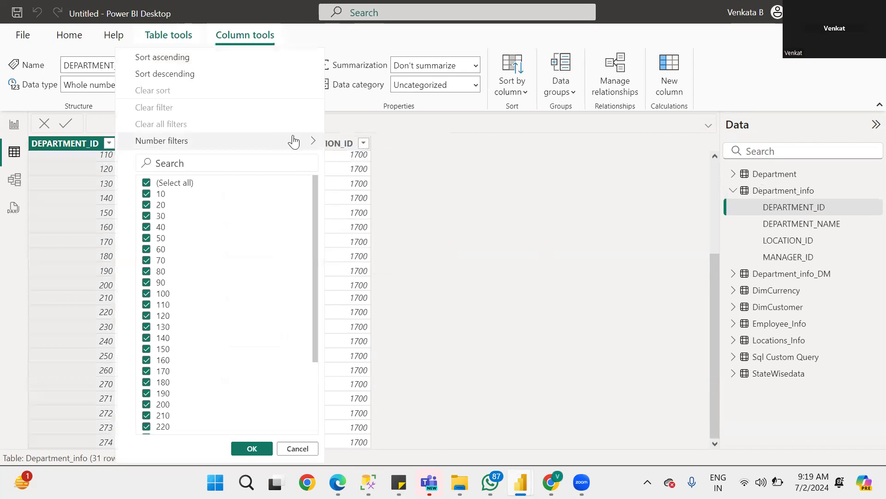
pyautogui.moveTo(316, 141)
pyautogui.click(365, 141)
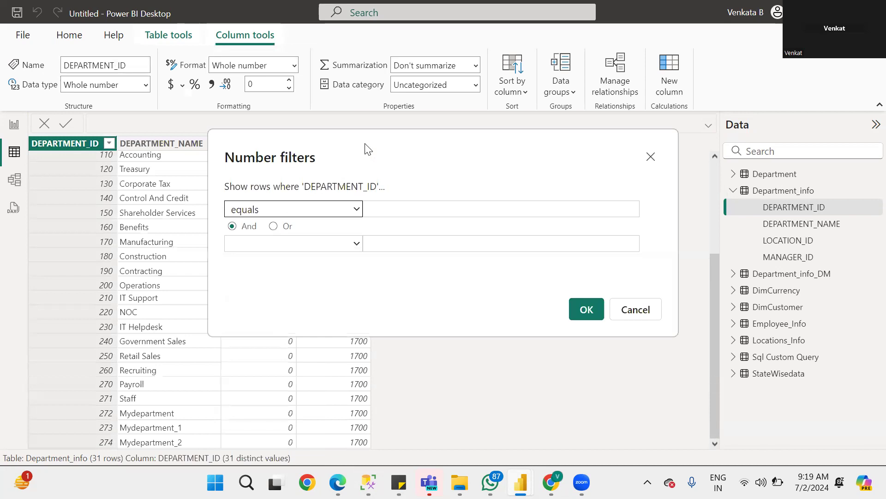
pyautogui.click(404, 206)
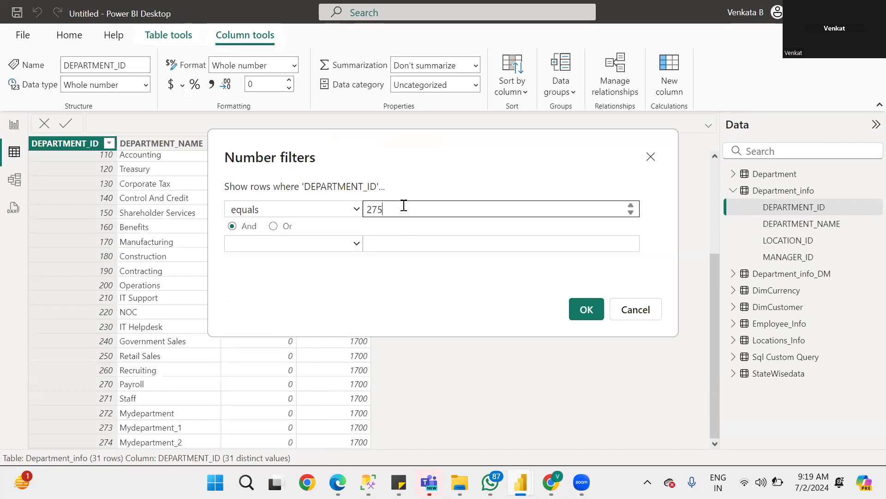
pyautogui.click(587, 317)
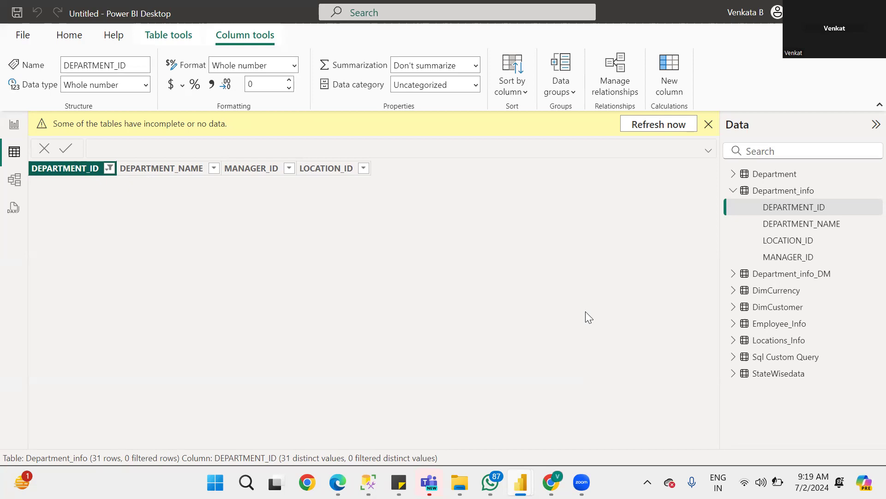
# Step: Refresh the data of the filtered Department_info table, check its rows and switch to Report view
pyautogui.rightClick(789, 192)
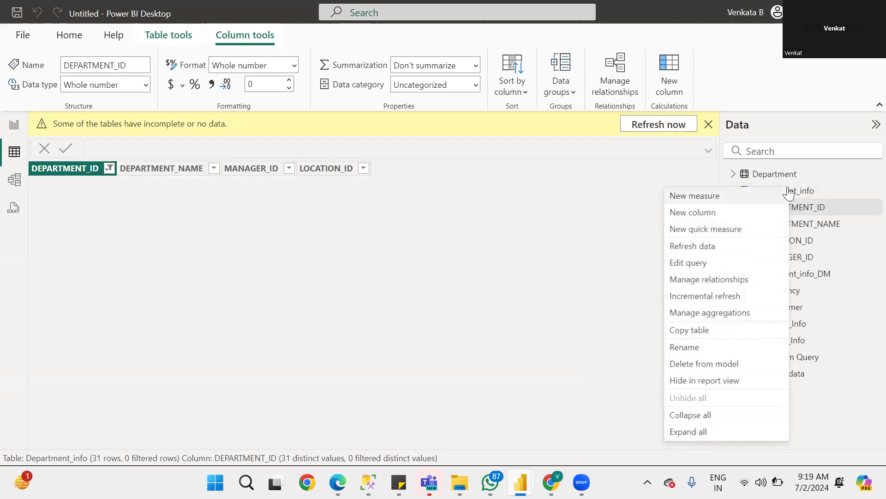
pyautogui.click(692, 248)
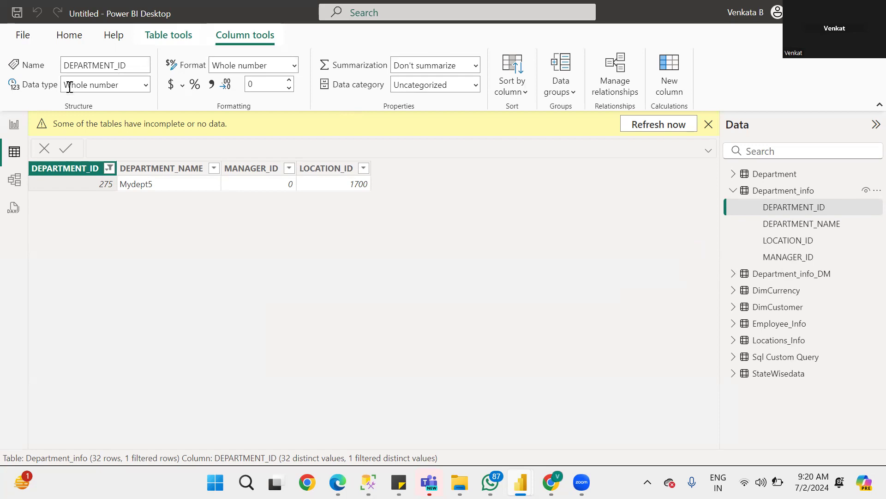
pyautogui.click(15, 124)
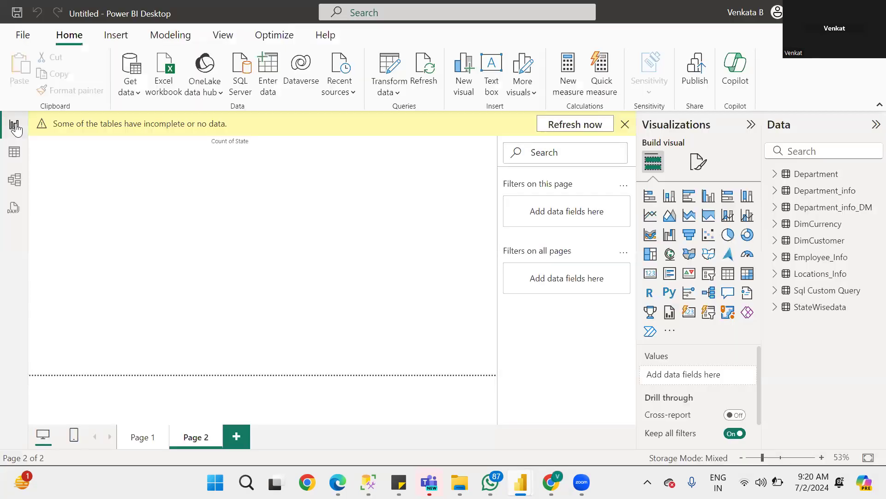
# Step: Start a new SQL Server database connection, then switch to SQL Server Management Studio to look up the server name
pyautogui.click(139, 92)
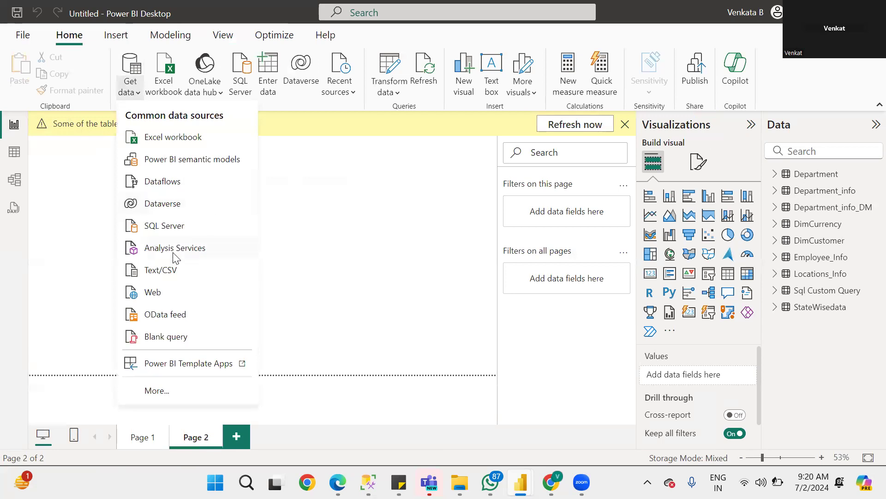
pyautogui.click(160, 227)
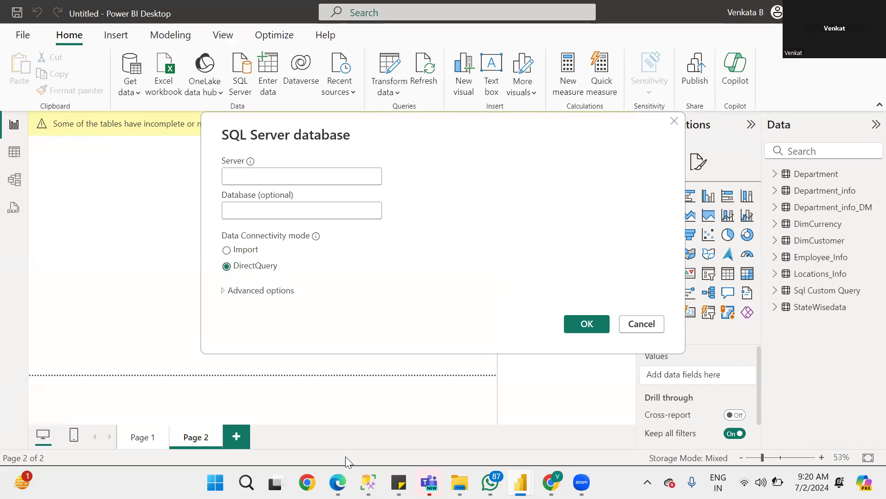
pyautogui.click(368, 482)
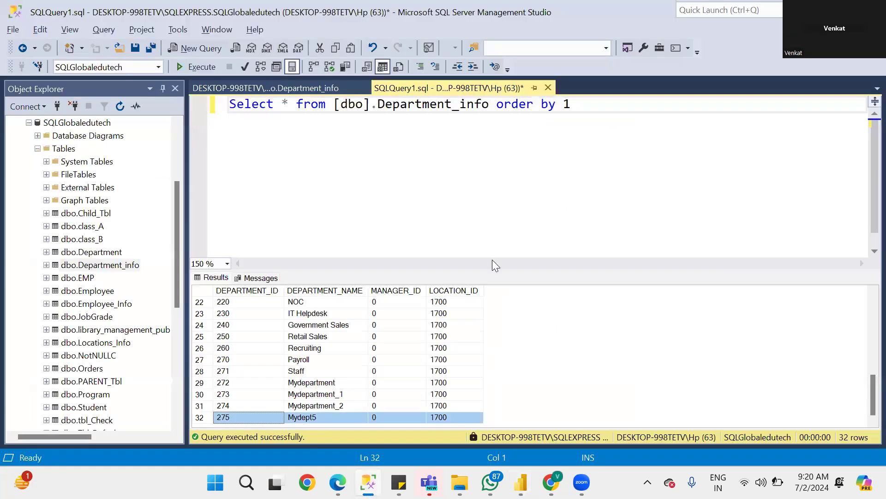
pyautogui.click(616, 102)
pyautogui.press('Return')
pyautogui.press('Return')
pyautogui.press('Return')
pyautogui.write('Select #')
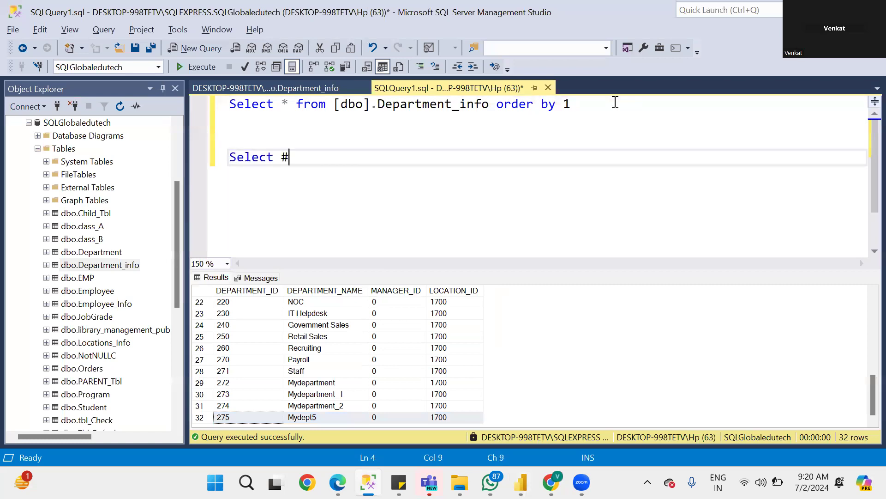
pyautogui.press('BackSpace')
pyautogui.write('@@')
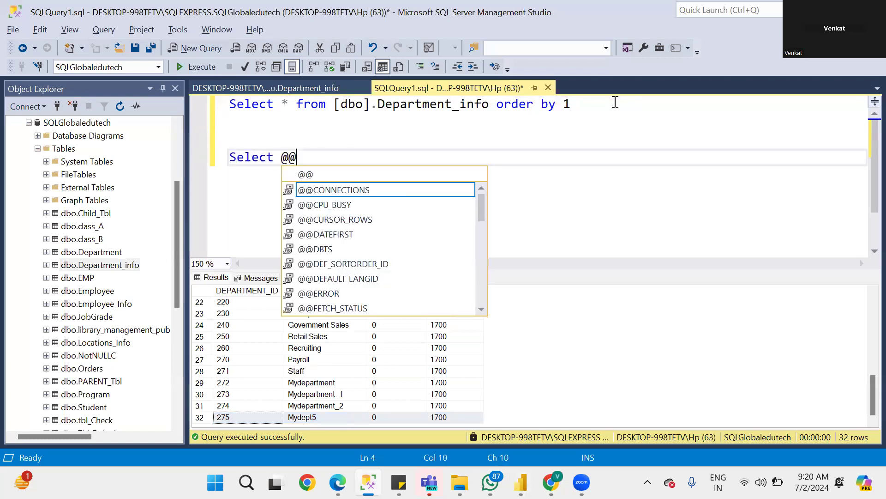
pyautogui.write('Server')
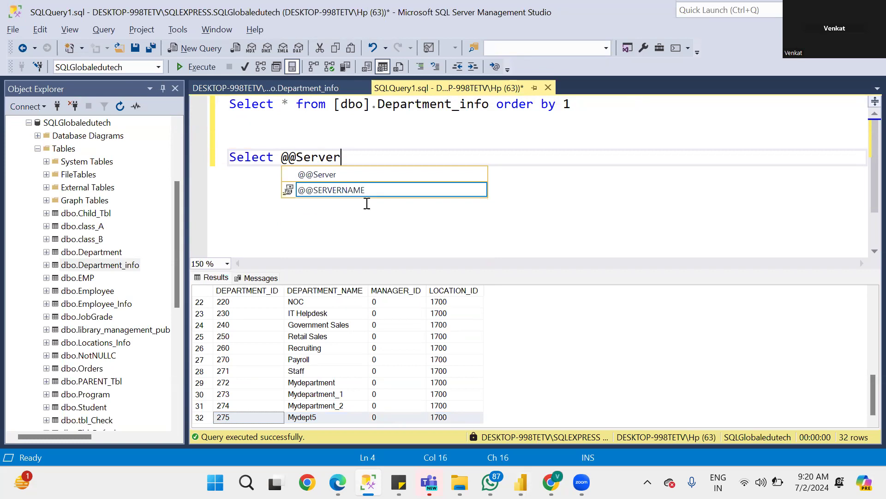
pyautogui.press('Tab')
pyautogui.moveTo(417, 156); pyautogui.dragTo(226, 158)
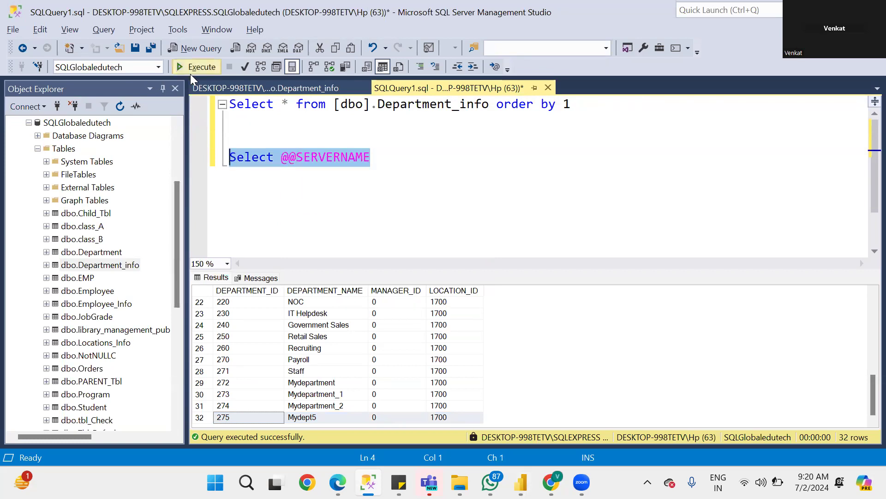
pyautogui.click(192, 71)
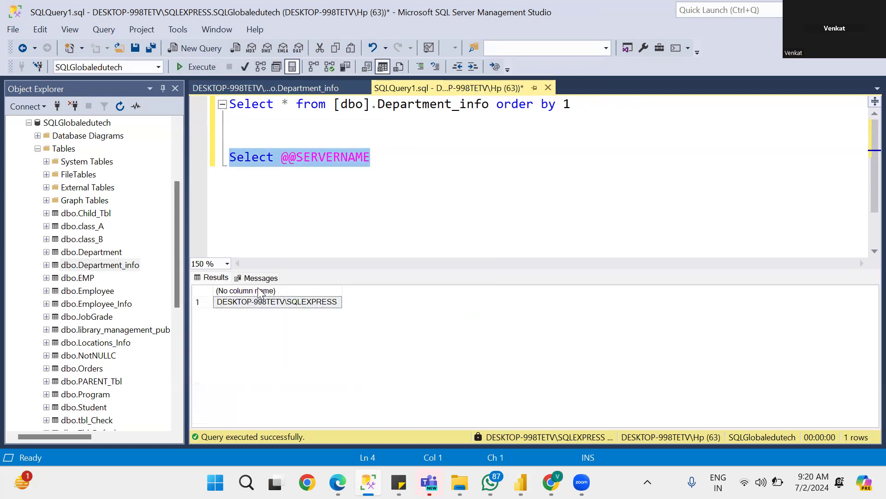
pyautogui.click(271, 312)
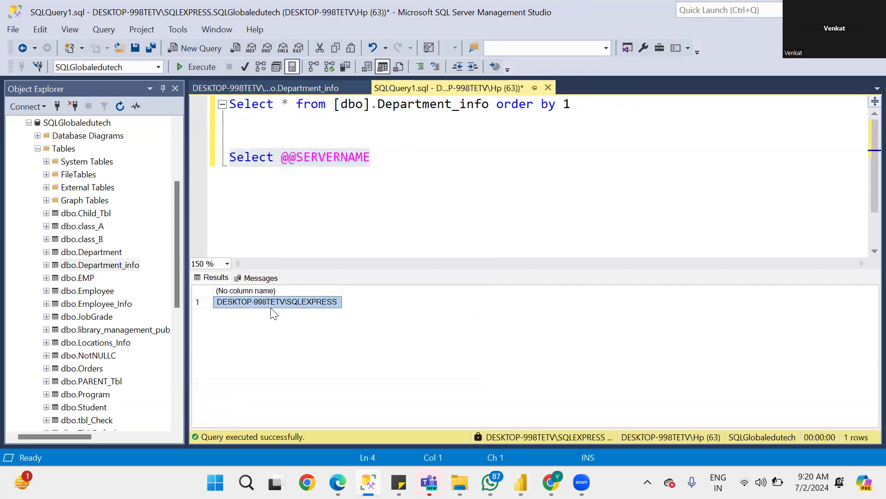
# Step: Copy the server name DESKTOP-998TETV\SQLEXPRESS from the query results into the Server field of Power BI Desktop's SQL Server connection
pyautogui.hotkey('alt', 'Tab')
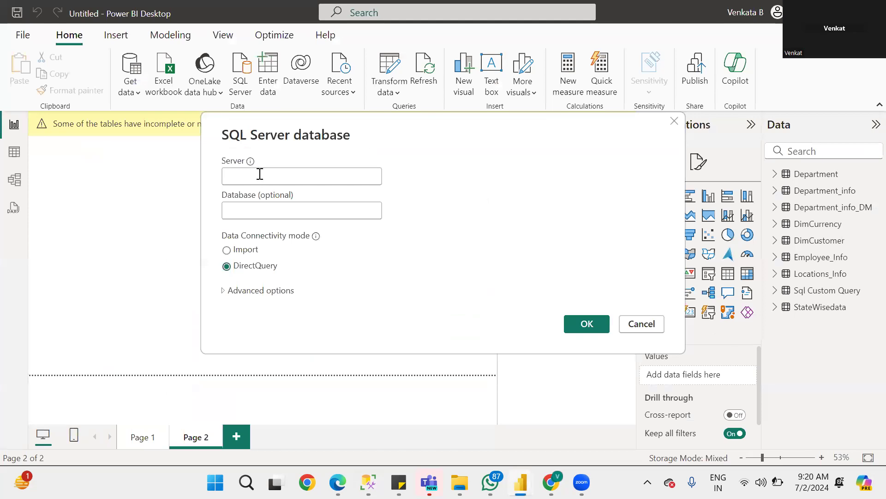
pyautogui.click(259, 174)
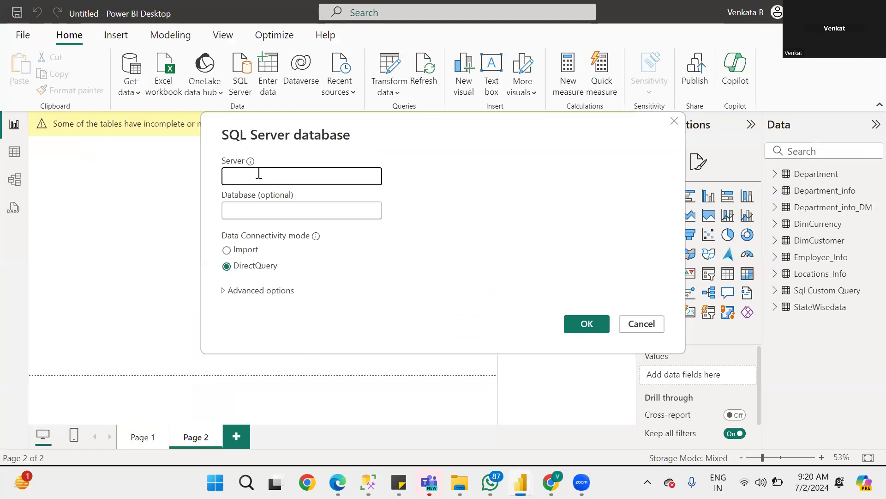
pyautogui.hotkey('alt', 'Tab')
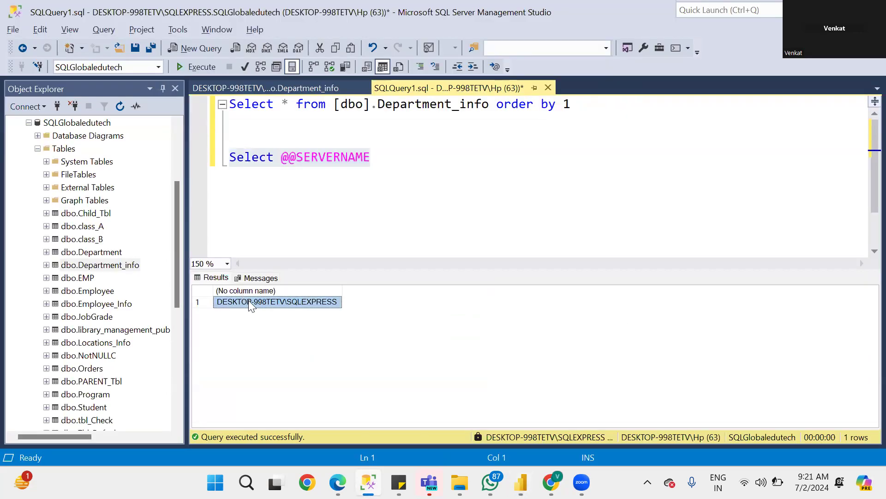
pyautogui.hotkey('alt', 'Tab')
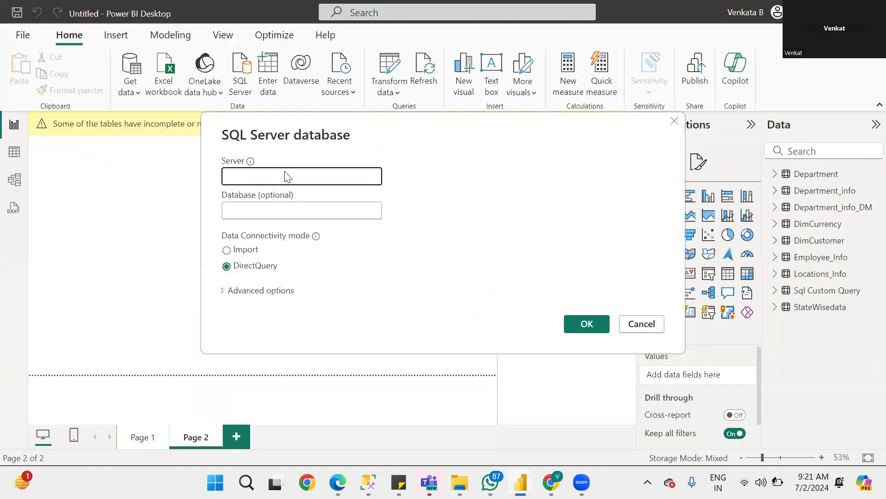
pyautogui.click(283, 171)
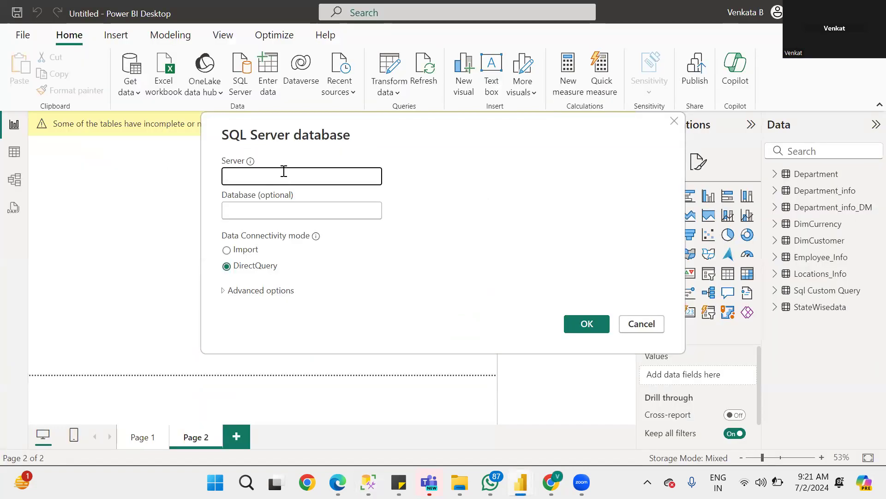
pyautogui.hotkey('alt', 'Tab')
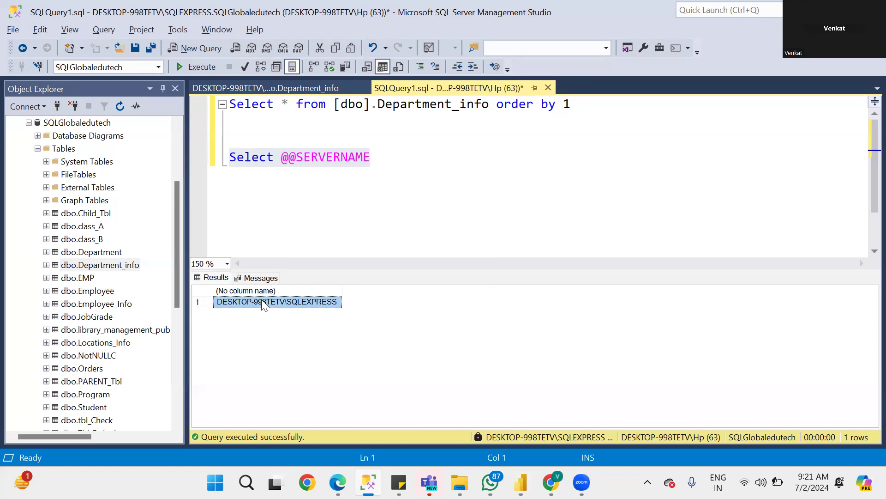
pyautogui.rightClick(261, 299)
pyautogui.click(298, 310)
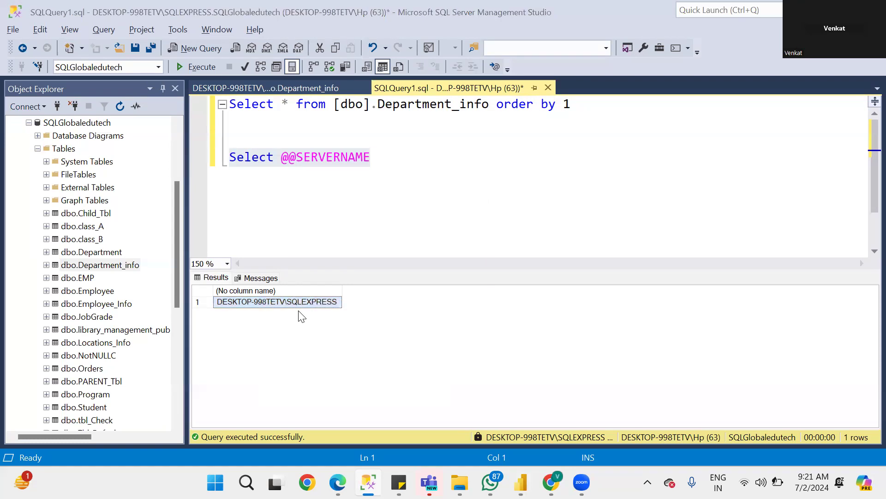
pyautogui.hotkey('alt', 'Tab')
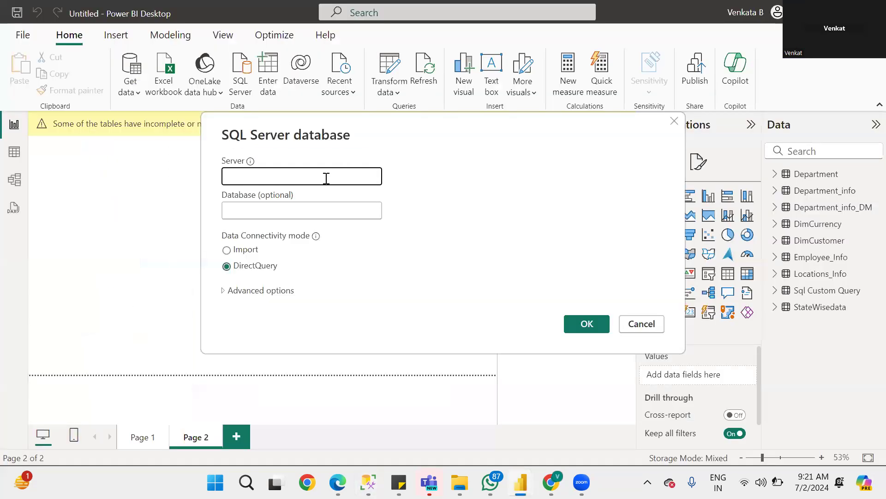
pyautogui.hotkey('ctrl', 'v')
# Step: Copy the database name SQLGlobaledutech from SQL Server Management Studio into the connection's Database field in Power BI Desktop
pyautogui.click(305, 217)
pyautogui.hotkey('alt', 'Tab')
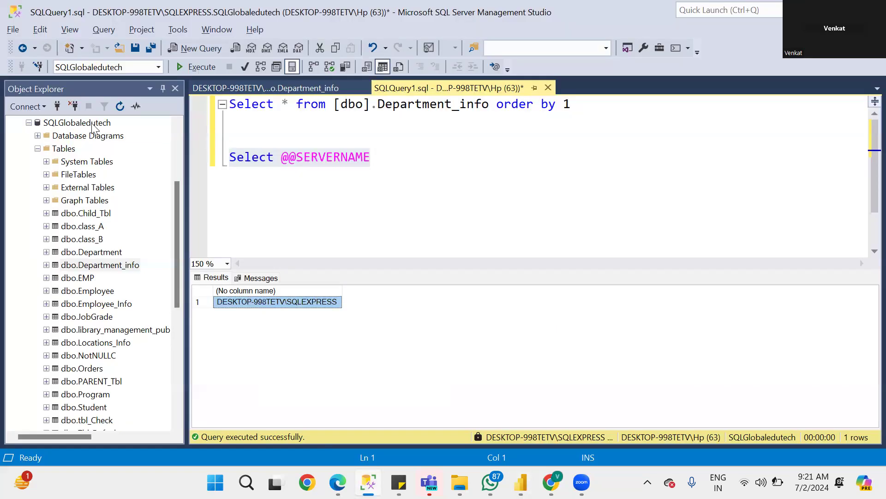
pyautogui.rightClick(58, 123)
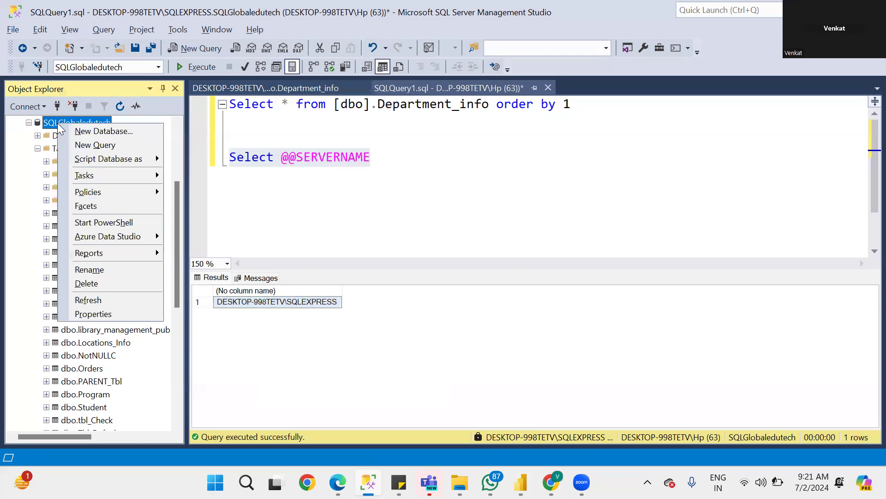
pyautogui.click(97, 269)
pyautogui.hotkey('alt', 'Tab')
pyautogui.hotkey('ctrl', 'v')
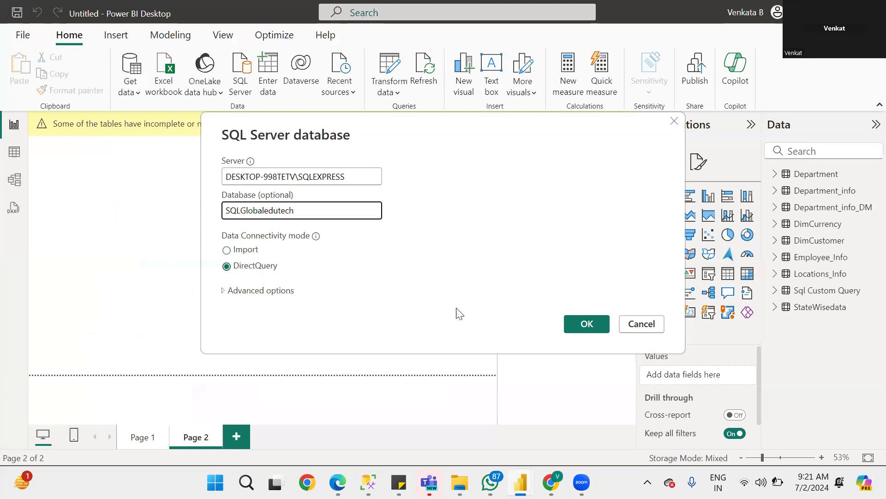
# Step: Connect to the database in DirectQuery mode and load the Department_info table
pyautogui.click(584, 319)
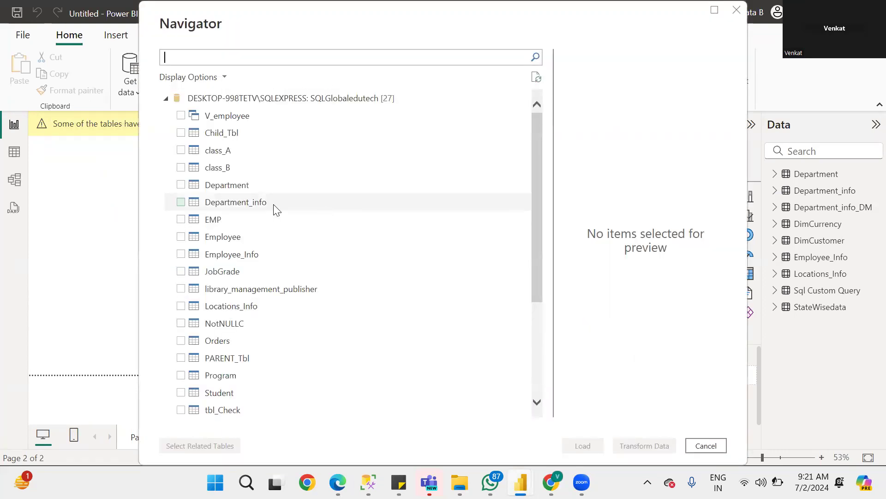
pyautogui.click(180, 203)
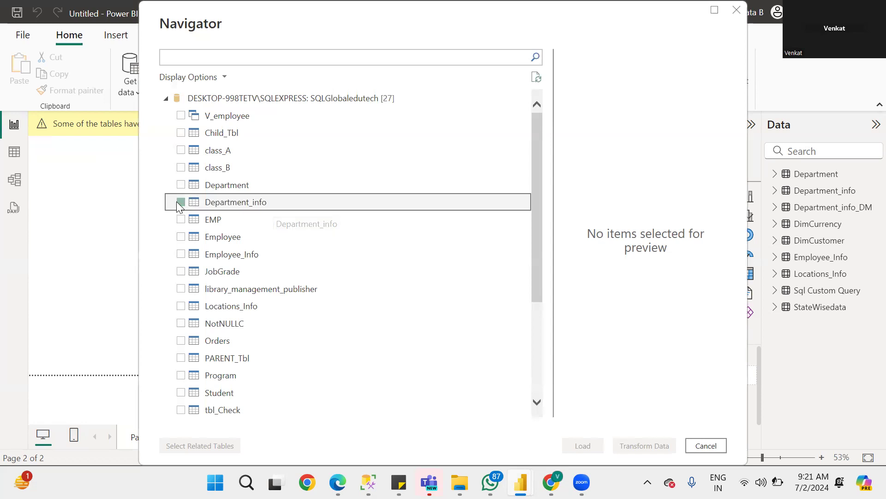
pyautogui.click(580, 445)
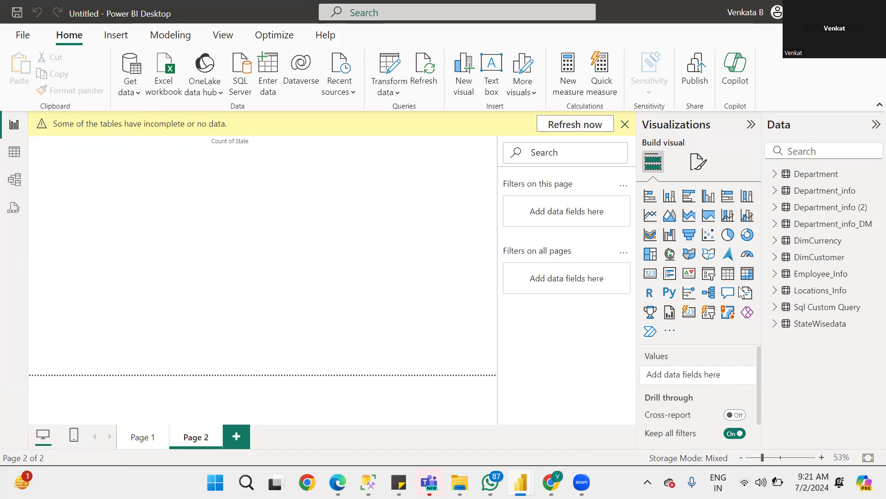
# Step: Rename the newly loaded Department_info (2) table to Department_DirectQM
pyautogui.rightClick(842, 211)
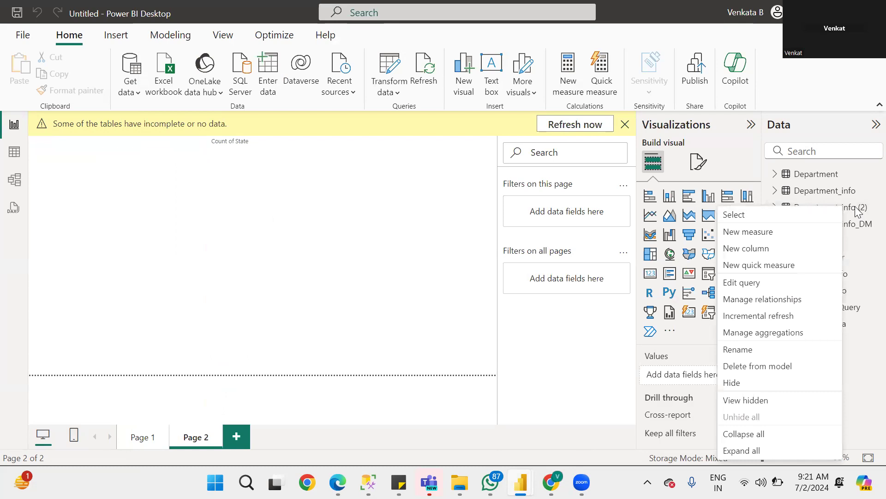
pyautogui.click(857, 211)
pyautogui.rightClick(856, 210)
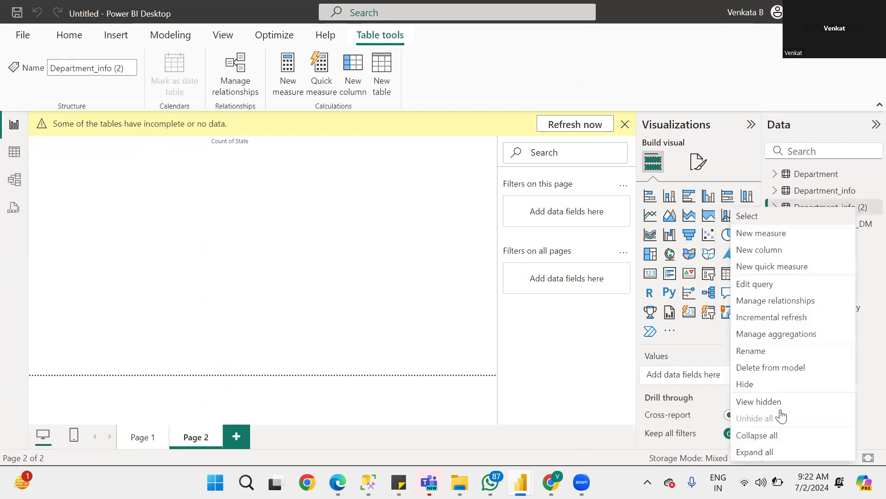
pyautogui.click(758, 352)
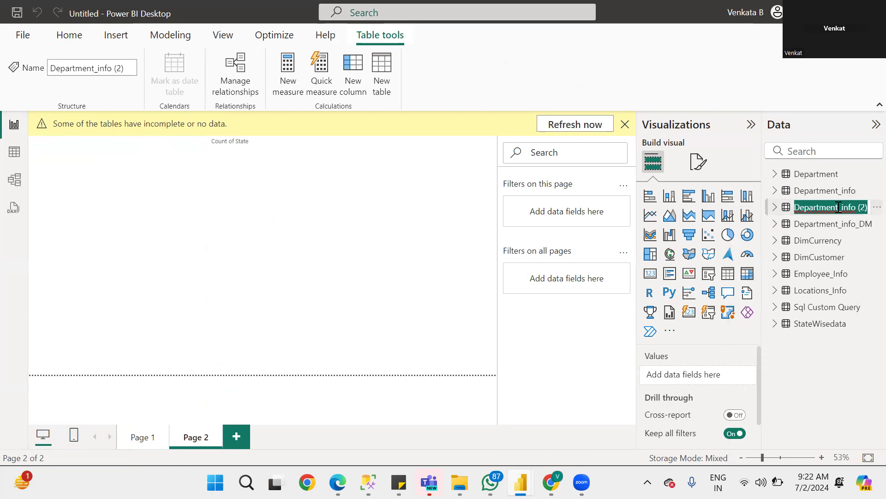
pyautogui.click(839, 208)
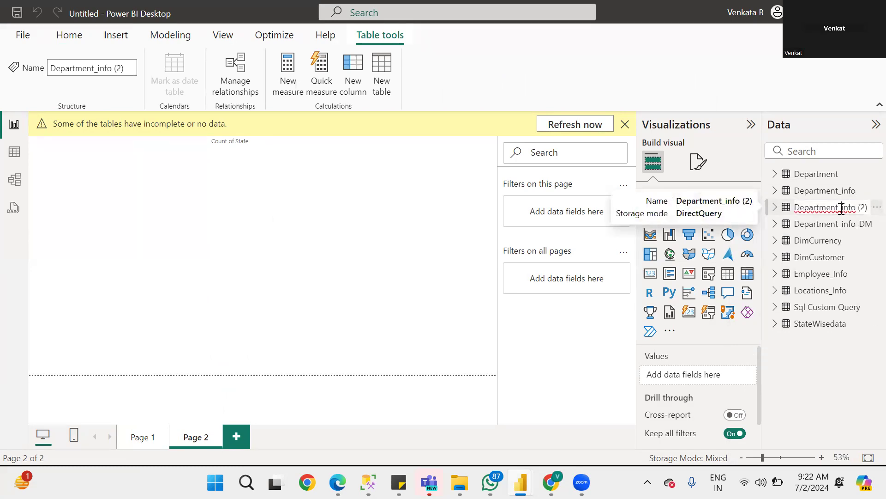
pyautogui.press('BackSpace')
pyautogui.press('BackSpace')
pyautogui.press('BackSpace')
pyautogui.press('BackSpace')
pyautogui.press('BackSpace')
pyautogui.write('_DirectQM')
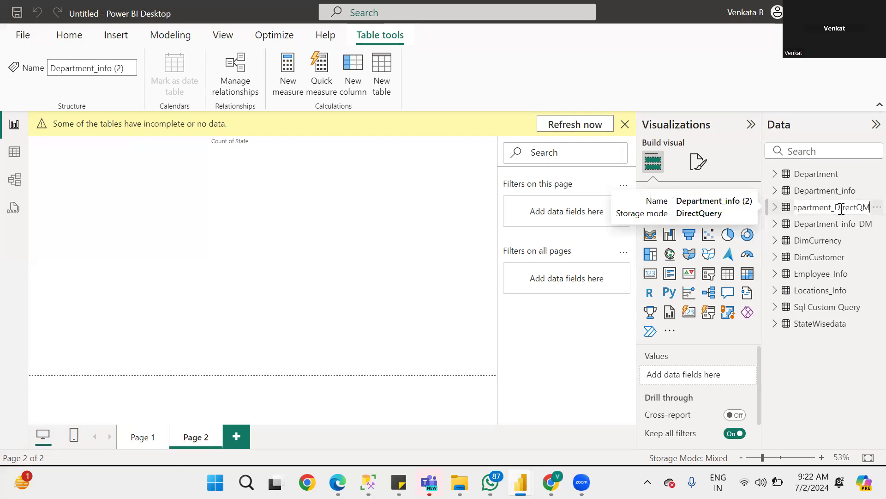
pyautogui.press('Return')
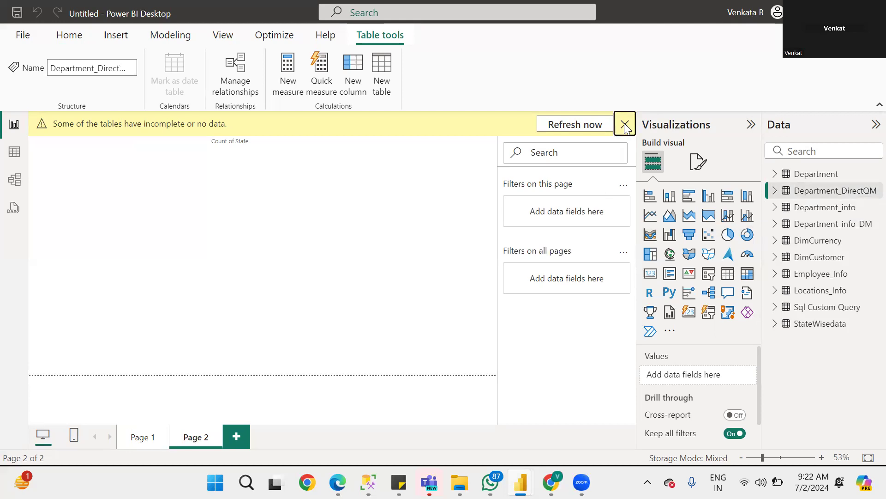
# Step: Dismiss the incomplete-data notice and turn on page refresh in the format settings of Page 2
pyautogui.click(624, 124)
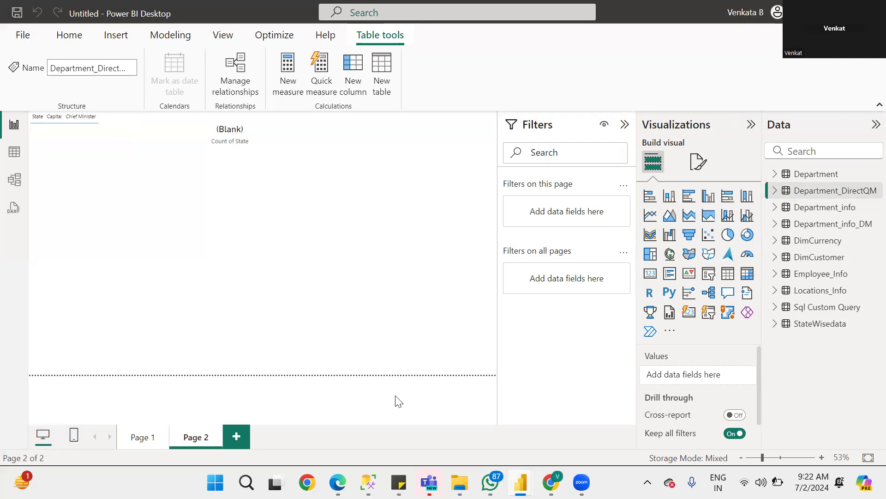
pyautogui.click(699, 162)
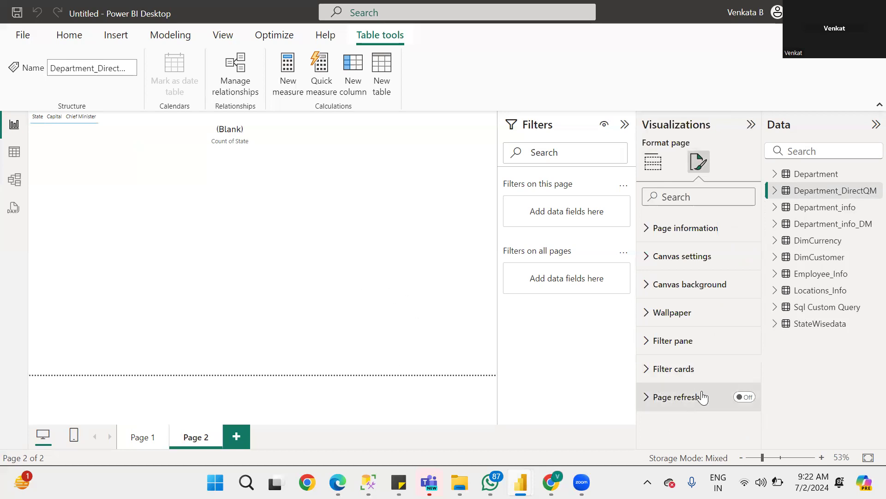
pyautogui.click(748, 398)
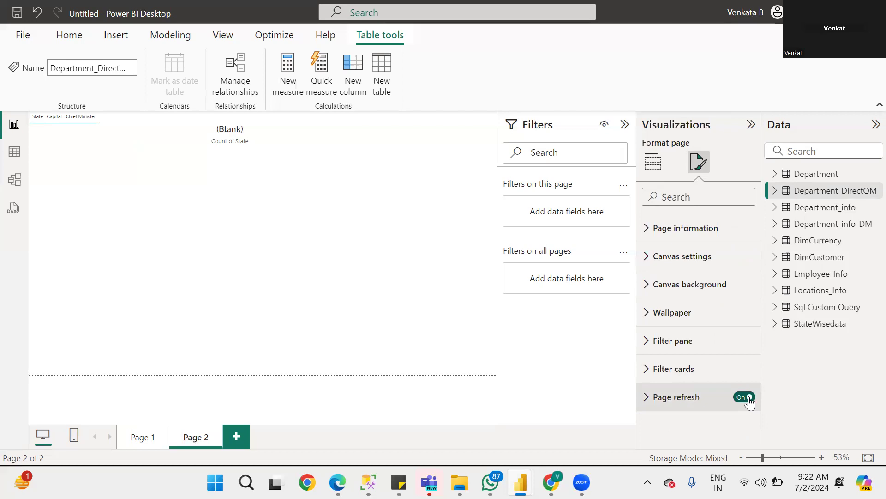
# Step: Expand the page refresh settings to show the refresh type and interval, keeping the wallpaper settings collapsed
pyautogui.click(648, 406)
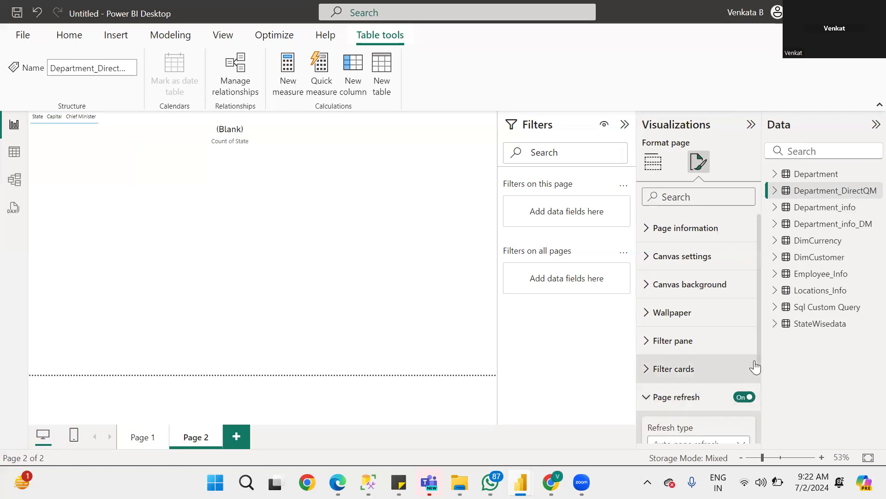
pyautogui.click(757, 312)
pyautogui.moveTo(759, 311); pyautogui.dragTo(757, 336)
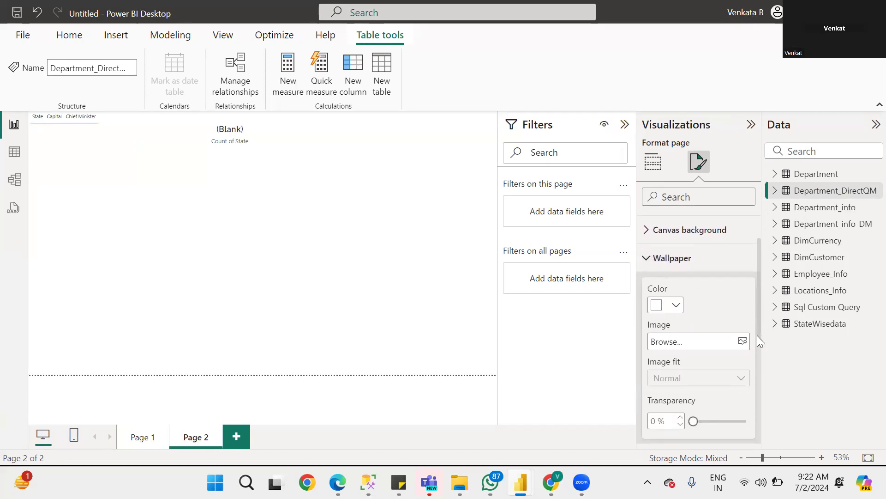
pyautogui.click(670, 259)
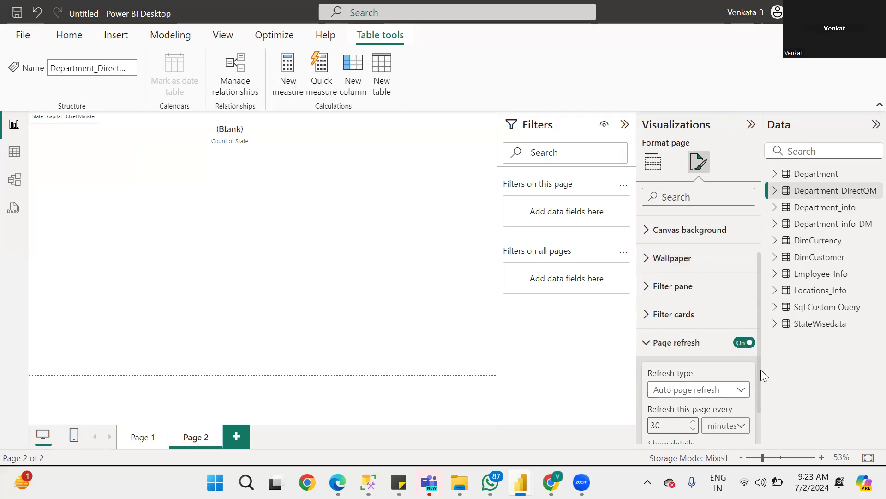
# Step: Set the automatic page refresh interval of Page 2 to 10 seconds
pyautogui.moveTo(761, 369); pyautogui.dragTo(758, 397)
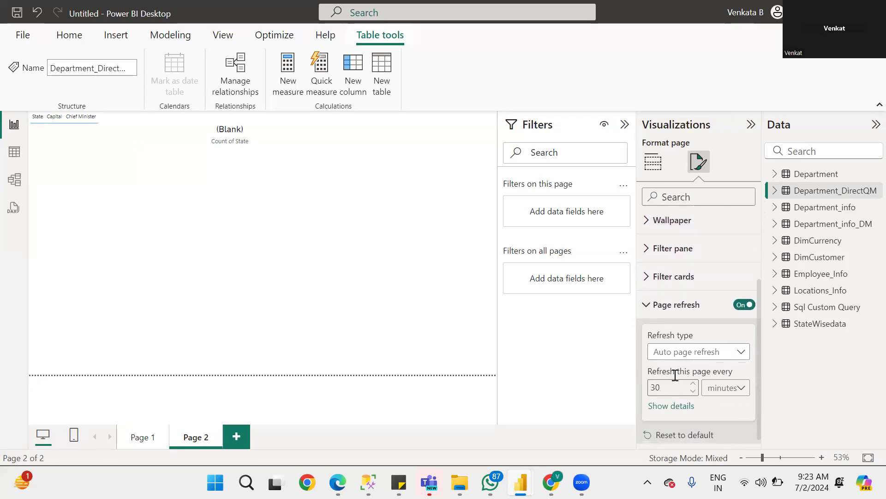
pyautogui.click(664, 385)
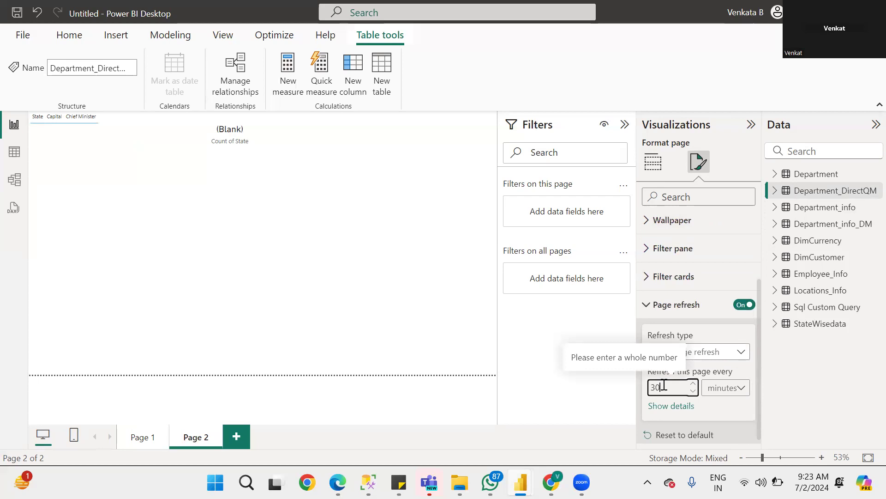
pyautogui.press('Tab')
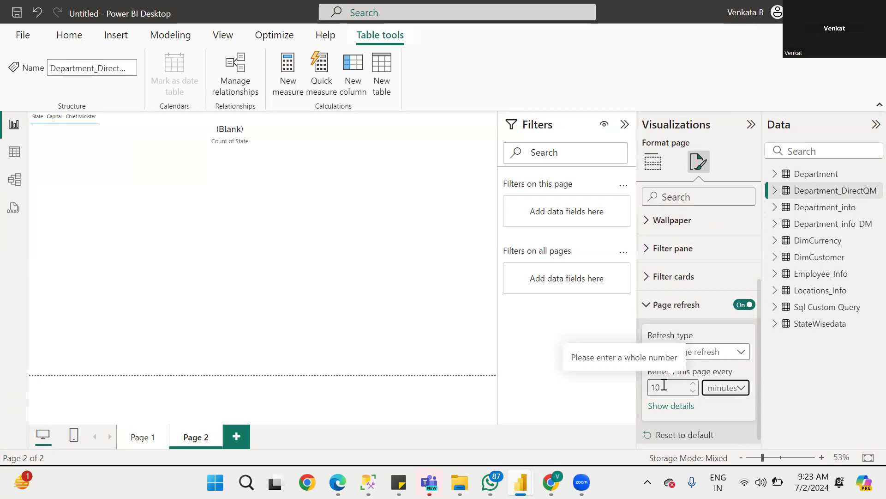
pyautogui.click(733, 388)
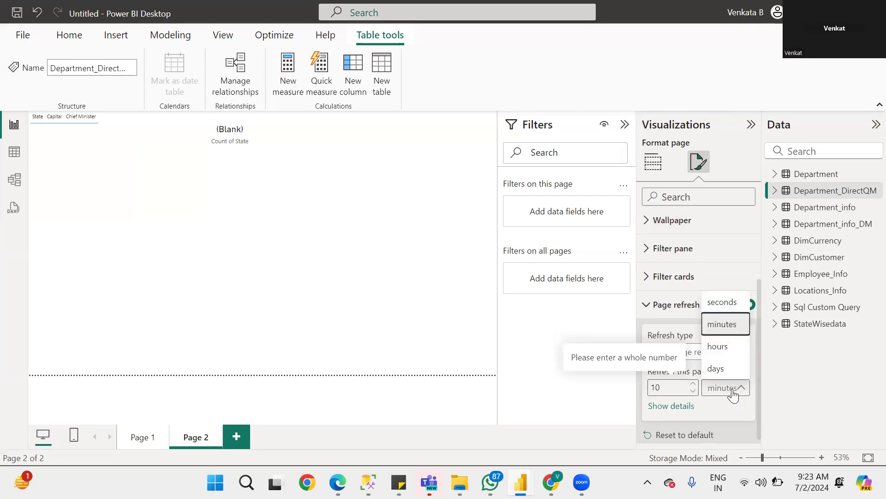
pyautogui.click(724, 302)
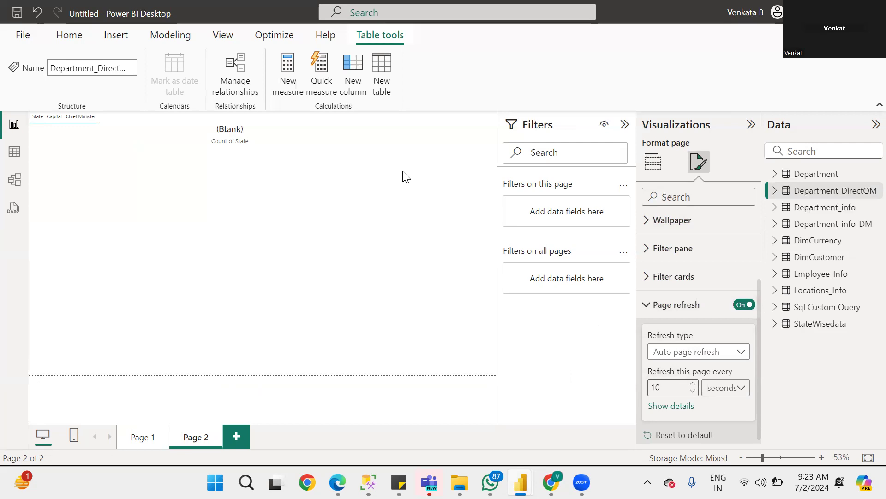
# Step: Create a visual from DEPARTMENT_ID of Department_DirectQM in the blank lower area of Page 2, and place it near the left edge
pyautogui.click(775, 190)
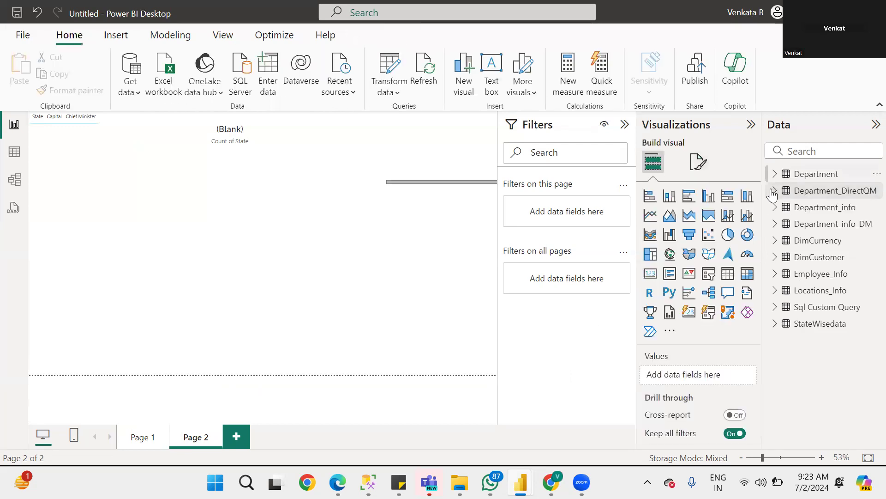
pyautogui.moveTo(853, 210); pyautogui.dragTo(188, 218)
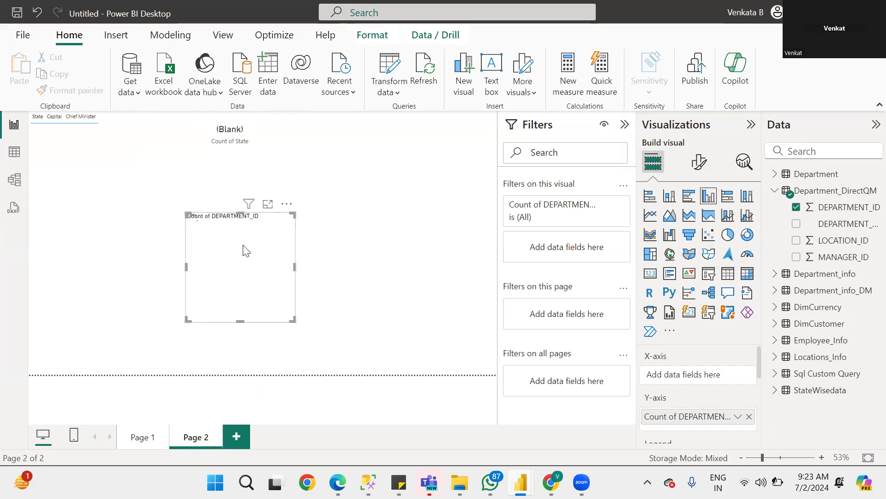
pyautogui.moveTo(171, 233); pyautogui.dragTo(141, 221)
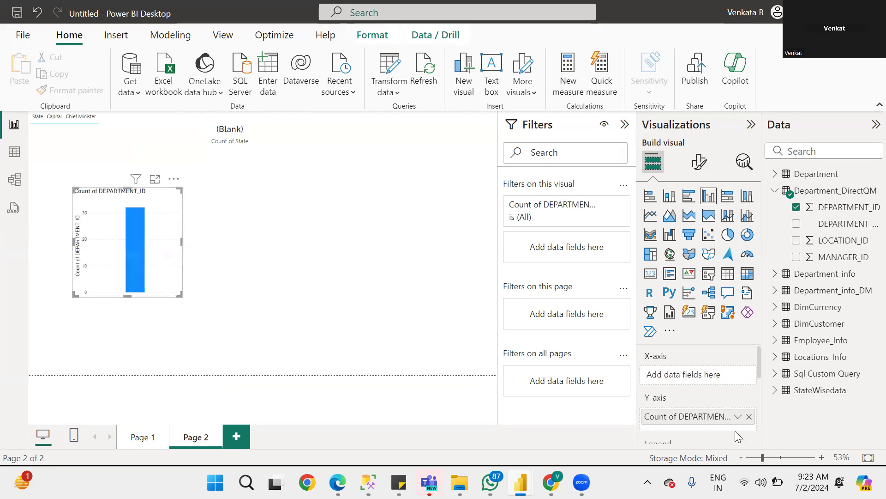
pyautogui.click(739, 416)
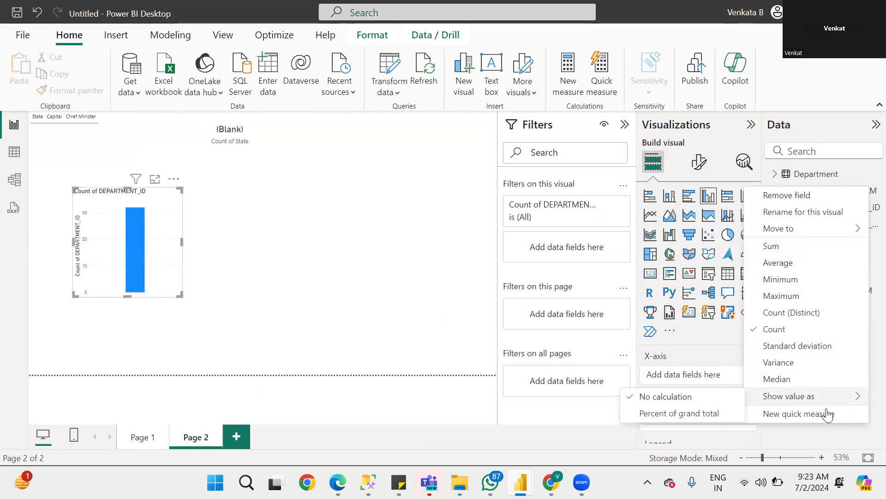
pyautogui.press('Escape')
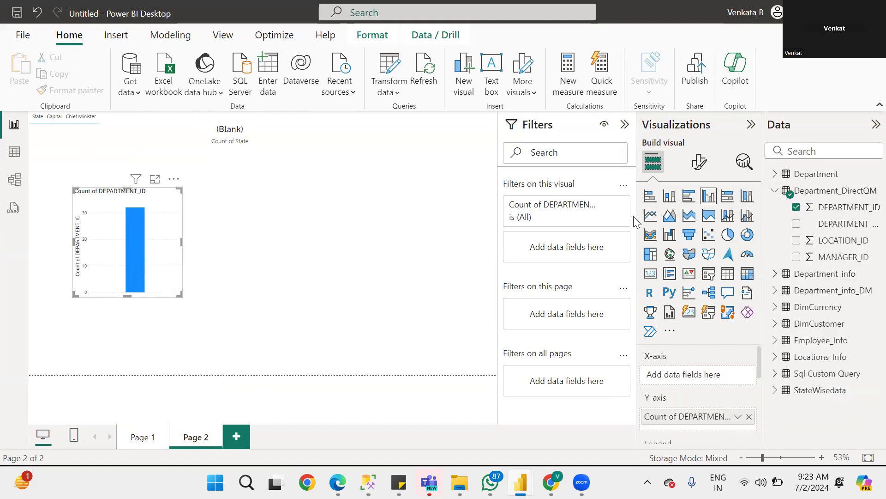
# Step: Convert the new DEPARTMENT_ID column chart to a table and set the field to Don't summarize
pyautogui.moveTo(837, 224); pyautogui.dragTo(843, 285)
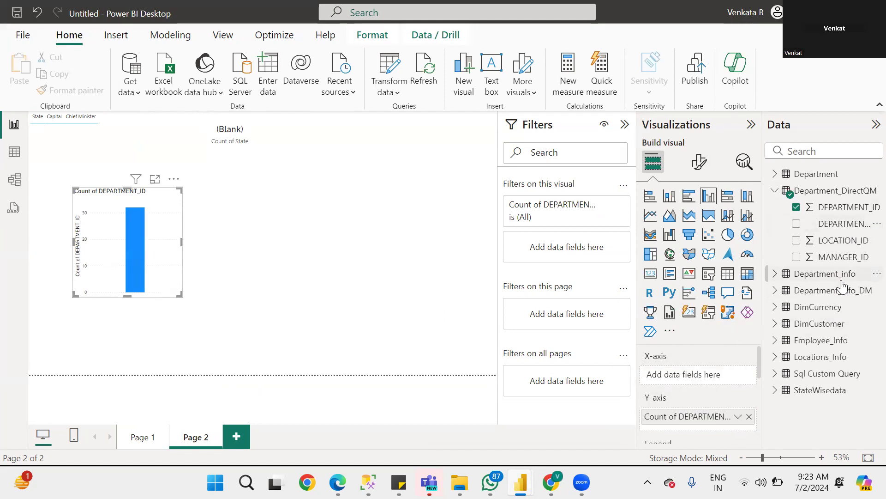
pyautogui.click(728, 274)
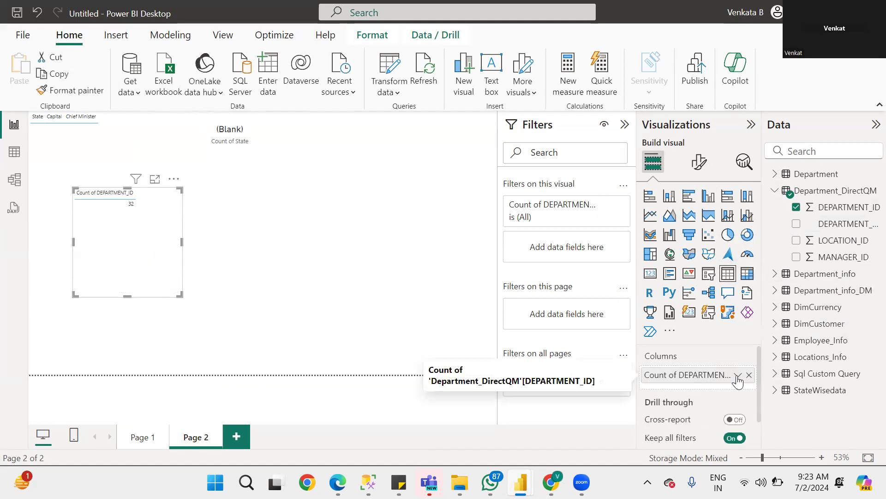
pyautogui.click(738, 376)
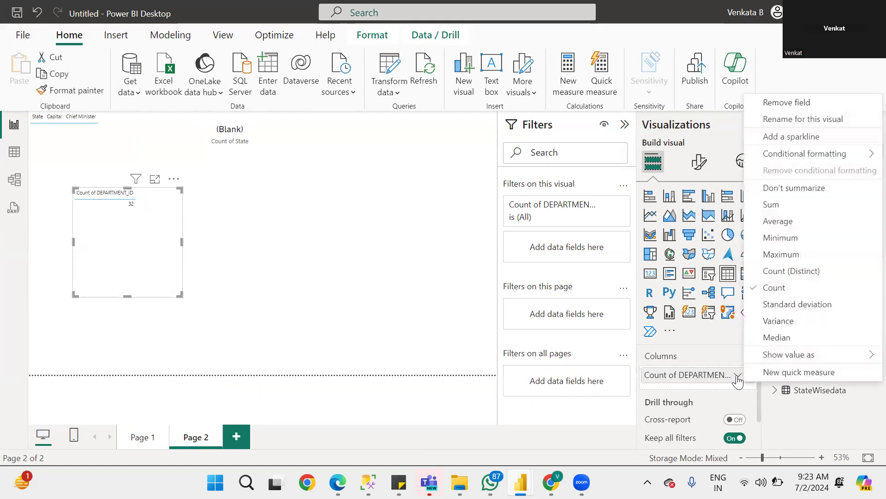
pyautogui.click(807, 195)
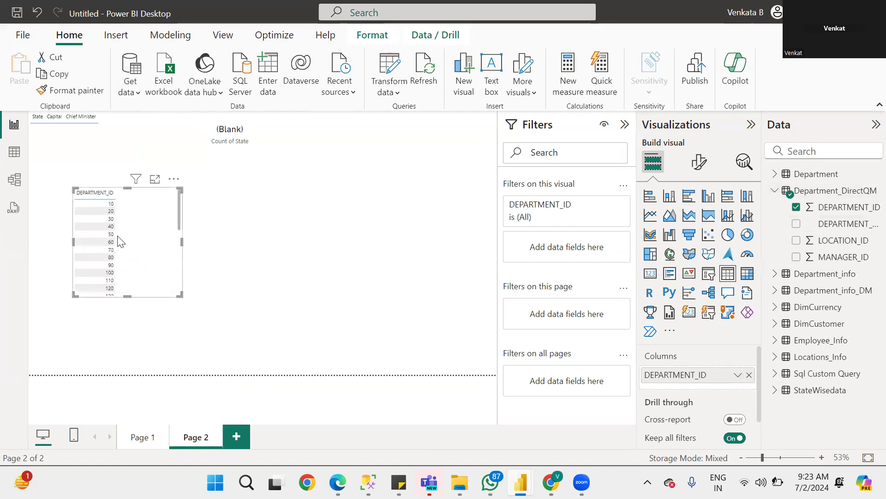
# Step: Add the department name field as the table's second column, widen the visual, and show its last rows
pyautogui.moveTo(847, 224); pyautogui.dragTo(677, 390)
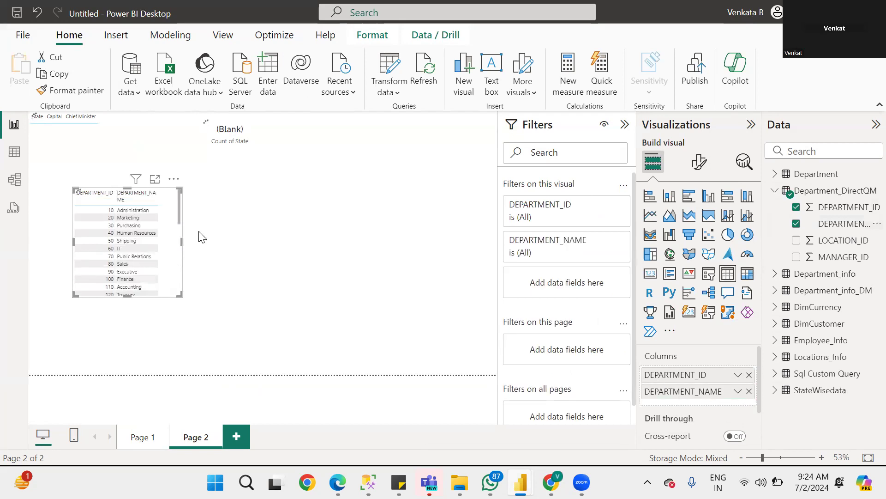
pyautogui.moveTo(182, 241); pyautogui.dragTo(301, 271)
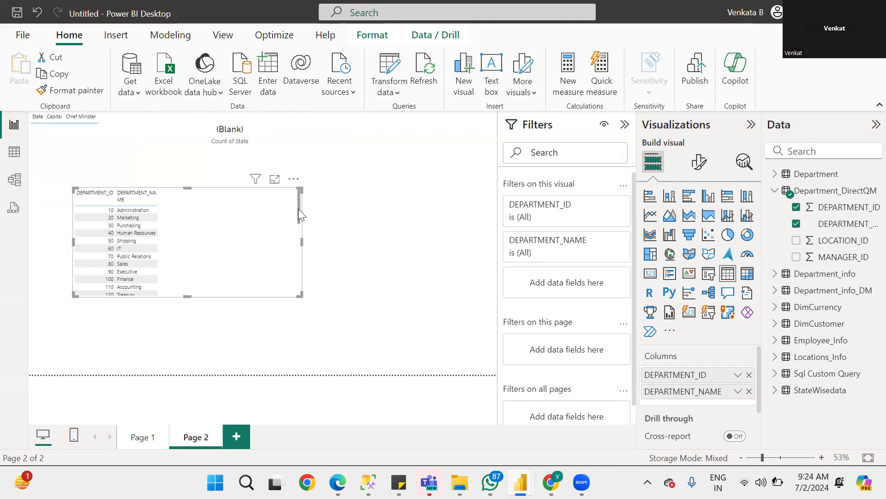
pyautogui.moveTo(299, 225); pyautogui.dragTo(296, 290)
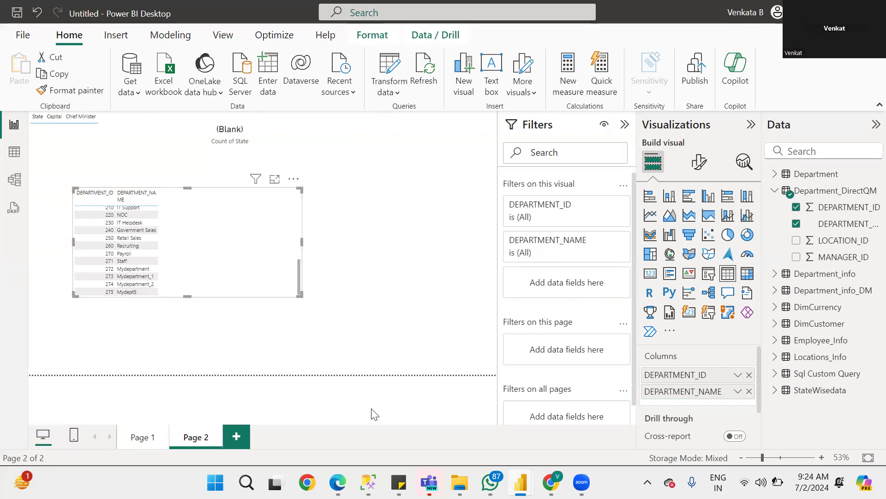
# Step: Switch to SQL Server Management Studio and open the top 200 rows of dbo.Department_info for editing
pyautogui.click(369, 483)
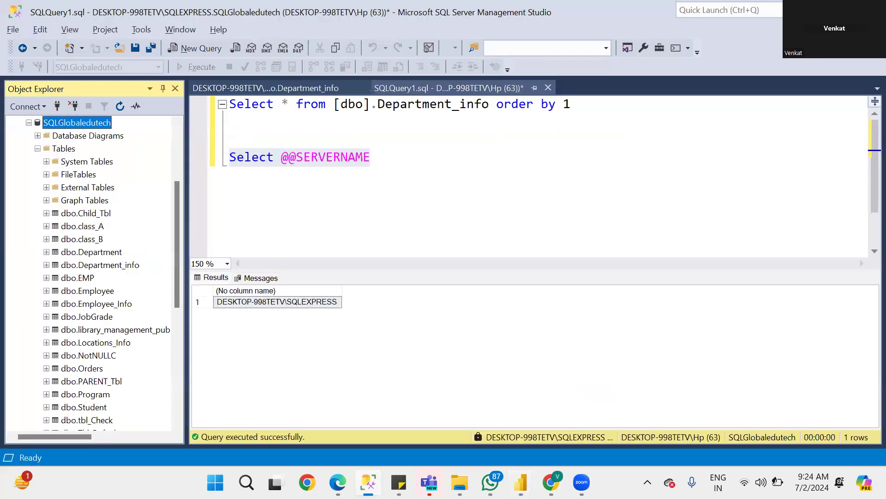
pyautogui.rightClick(109, 264)
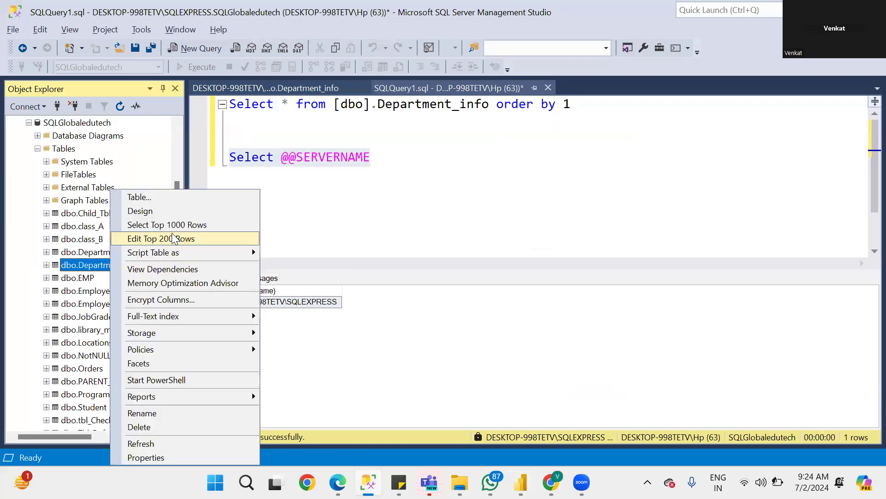
pyautogui.click(172, 239)
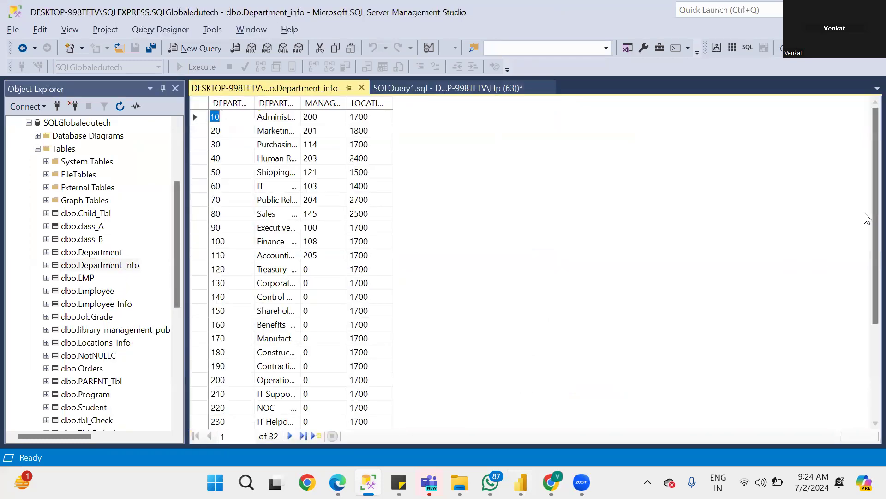
pyautogui.scroll(-4, 865, 323)
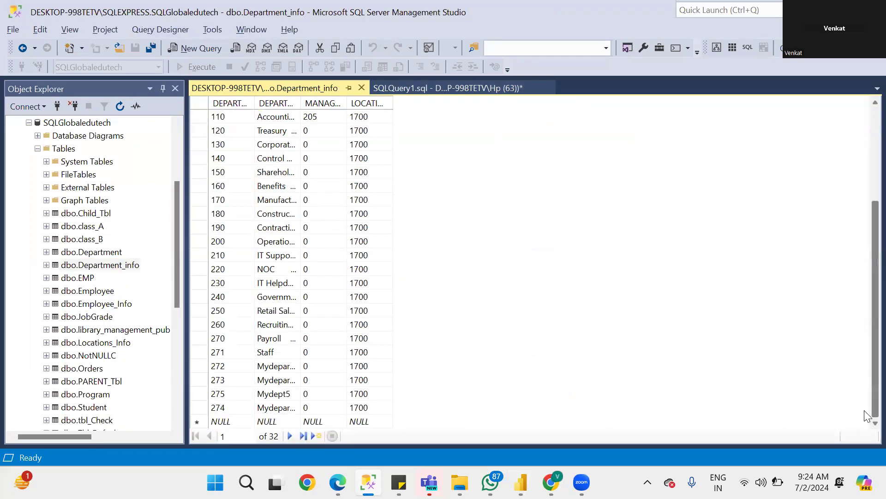
# Step: Add a row to Department_info with department ID 276, name Mydept6, manager ID 0 and location ID 1700, and reload the grid
pyautogui.click(219, 421)
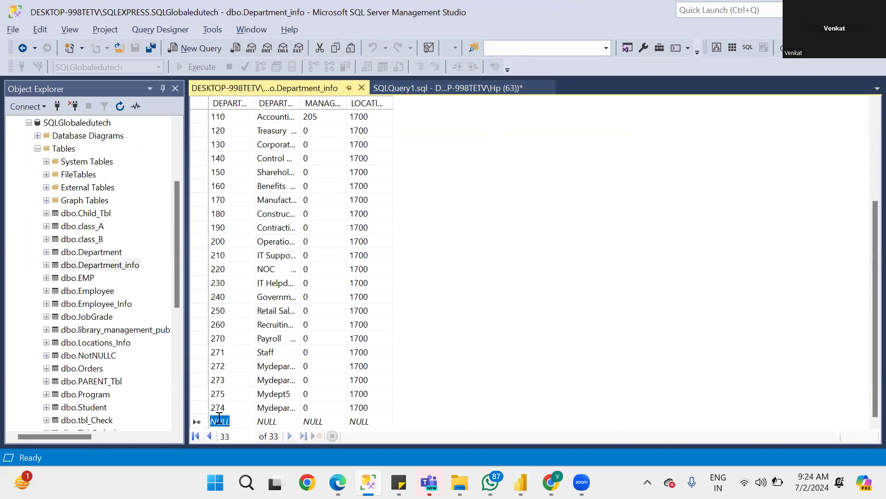
pyautogui.write('276')
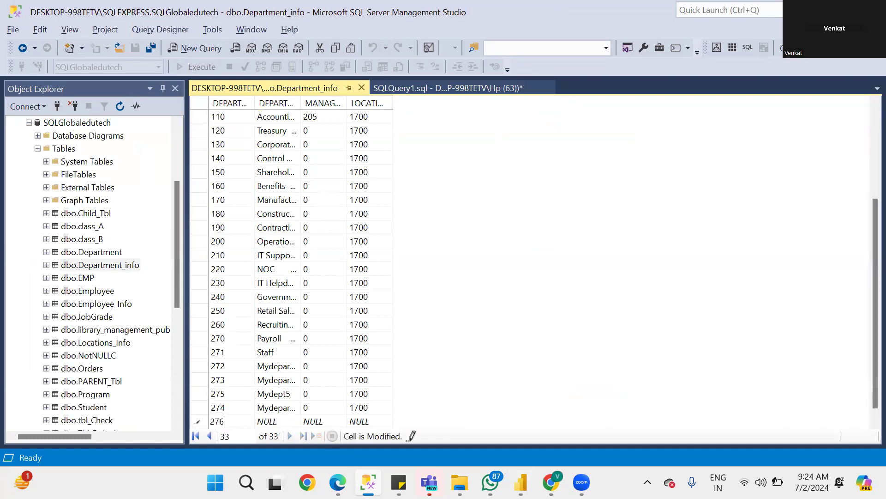
pyautogui.press('Tab')
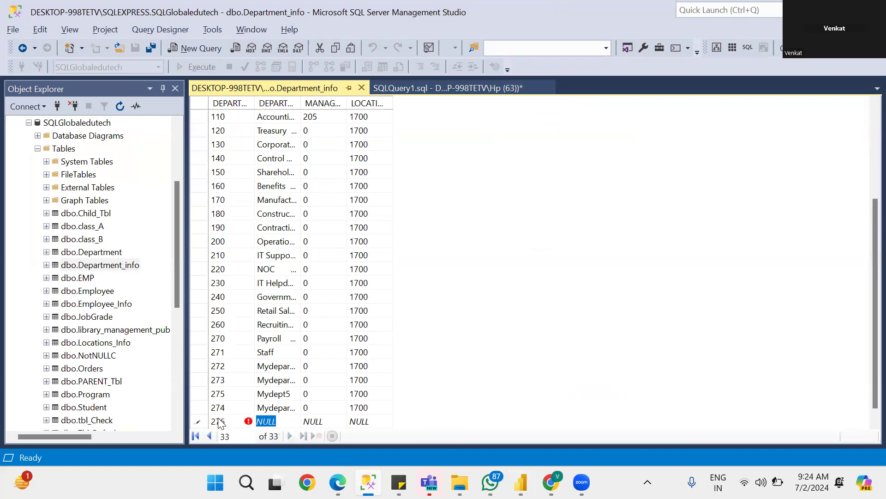
pyautogui.write('Mydept6')
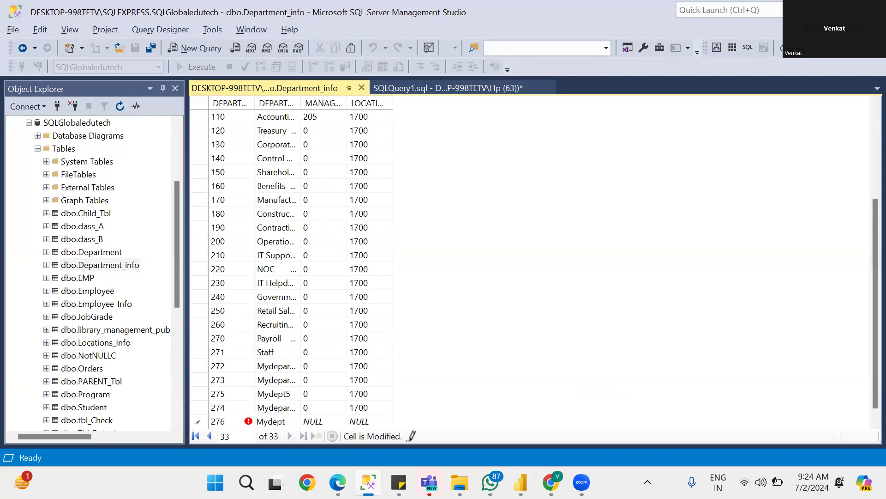
pyautogui.press('Tab')
pyautogui.write('0')
pyautogui.press('Tab')
pyautogui.write('1')
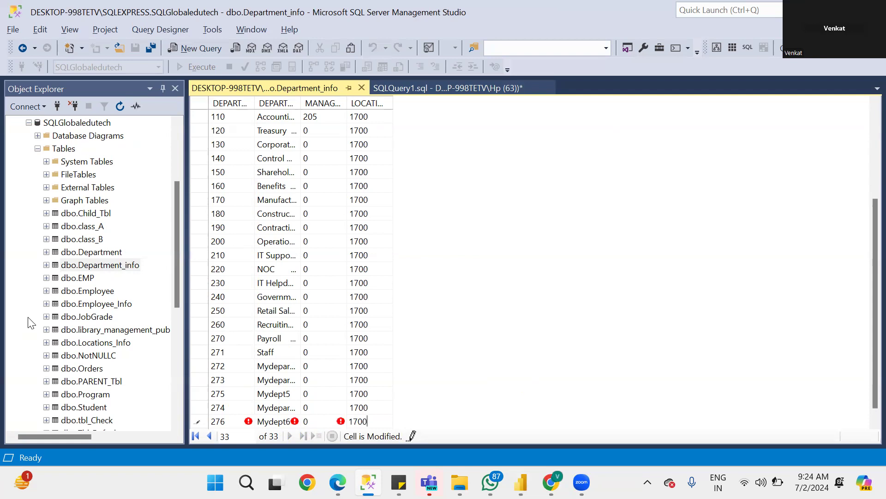
pyautogui.press('Tab')
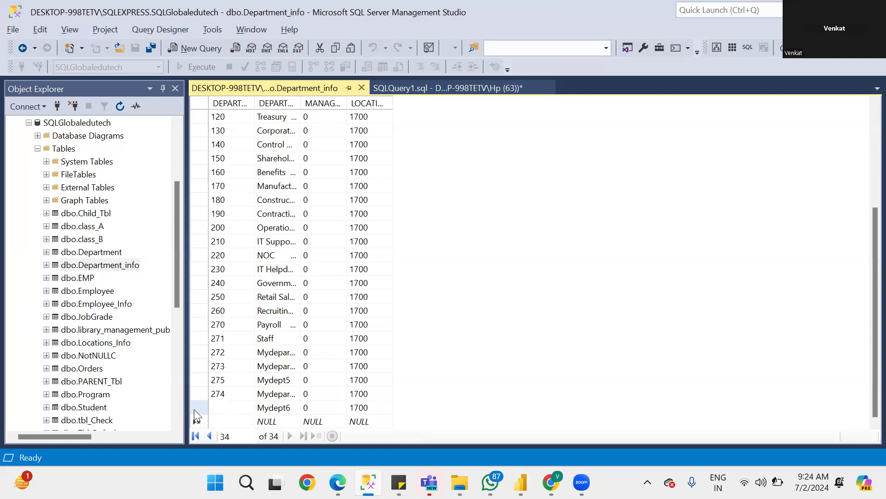
pyautogui.rightClick(194, 408)
pyautogui.click(266, 282)
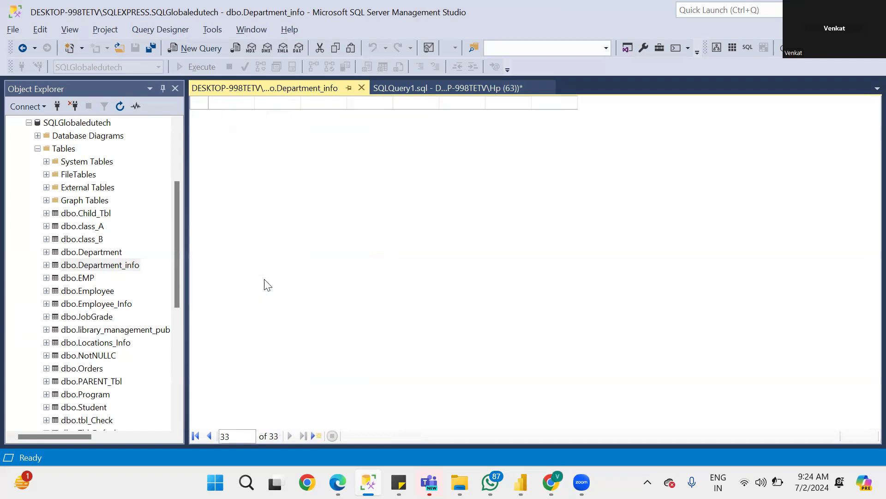
# Step: Run only the Select query on Department_info in SQLQuery1.sql and check the last row of the results for the new department
pyautogui.click(484, 87)
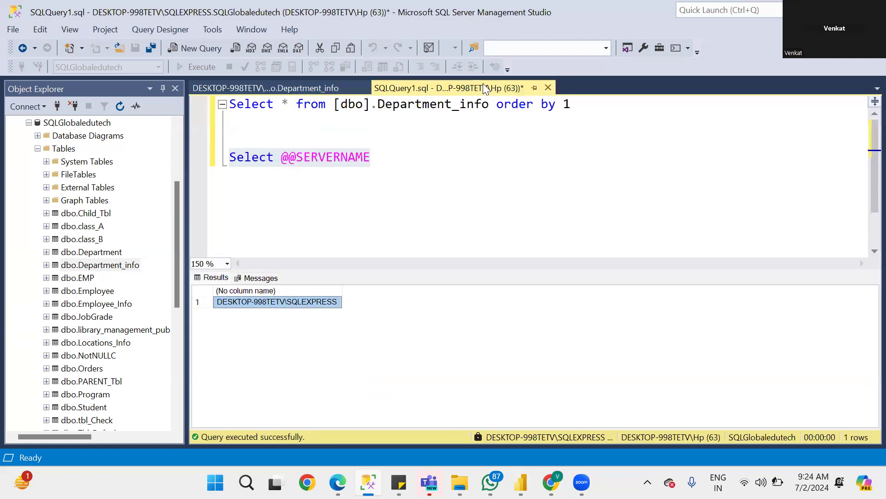
pyautogui.moveTo(584, 113); pyautogui.dragTo(171, 44)
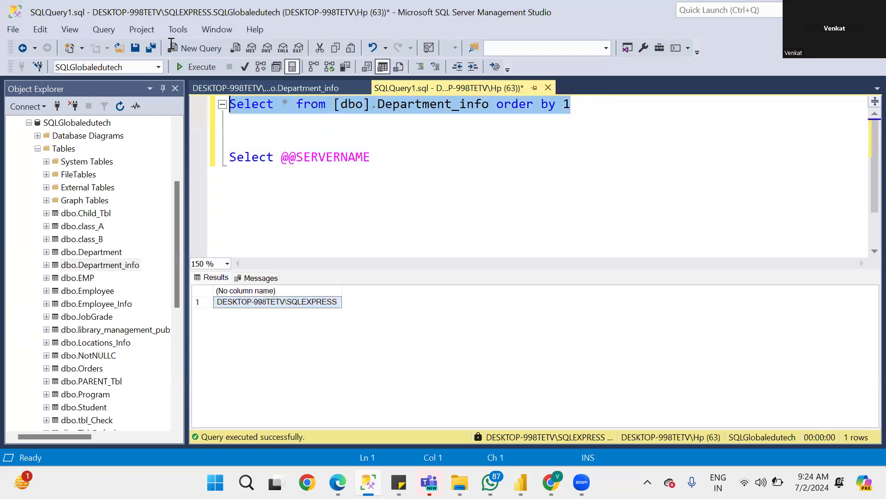
pyautogui.click(204, 67)
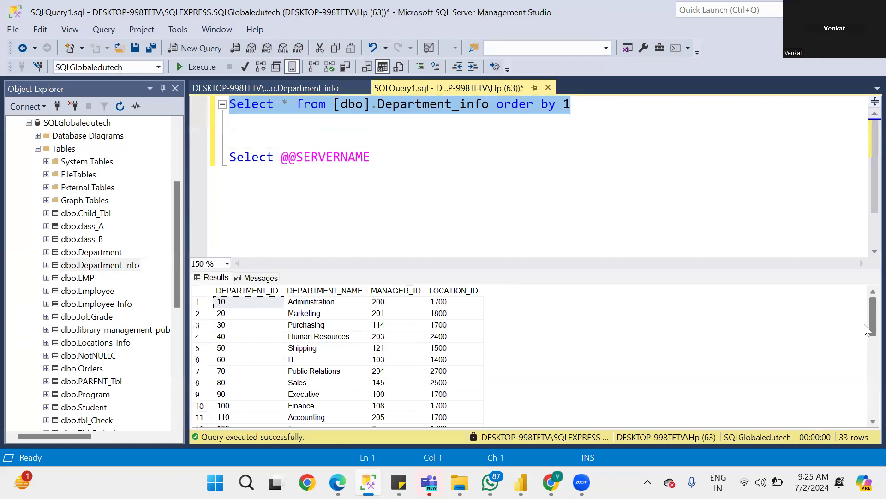
pyautogui.moveTo(866, 329); pyautogui.dragTo(863, 414)
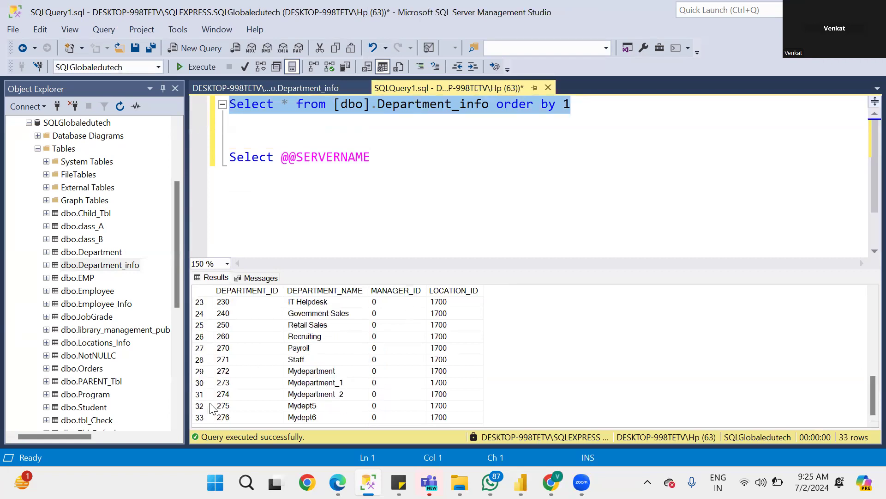
pyautogui.click(199, 418)
# Step: Switch back to Power BI Desktop and dismiss the incomplete-data notice above the enlarged Page 2 report
pyautogui.hotkey('alt', 'Tab')
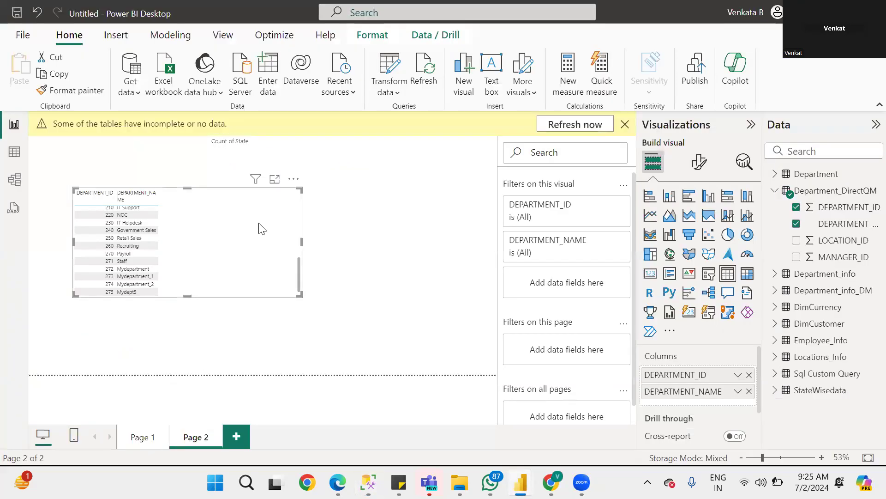
pyautogui.click(782, 458)
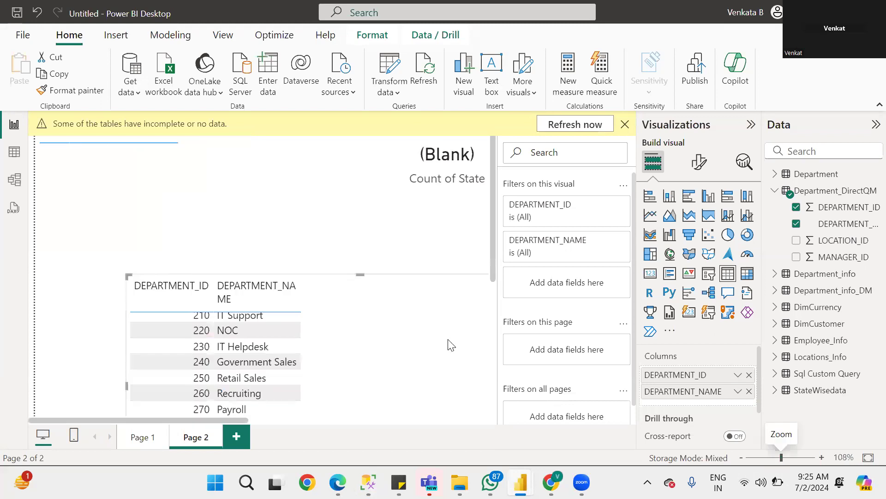
pyautogui.click(625, 125)
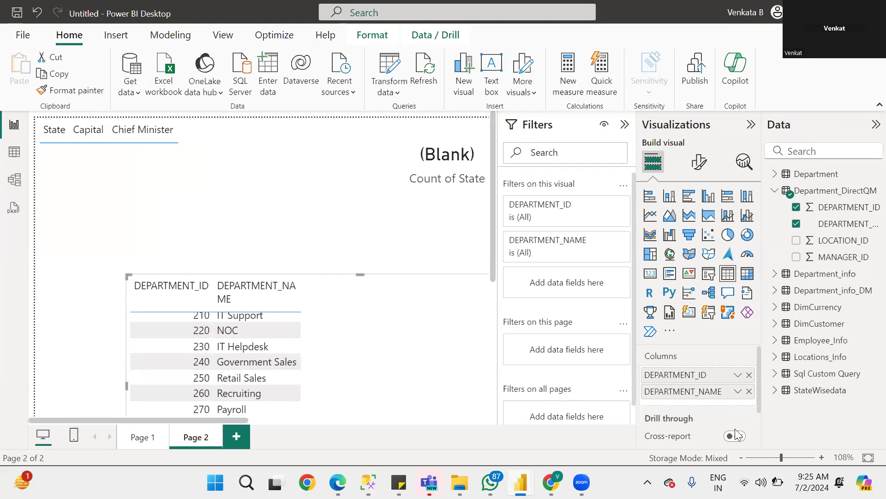
# Step: Collapse the Filters pane, then narrow the department table visual and move it up beside the Count of State card
pyautogui.moveTo(781, 457); pyautogui.dragTo(770, 457)
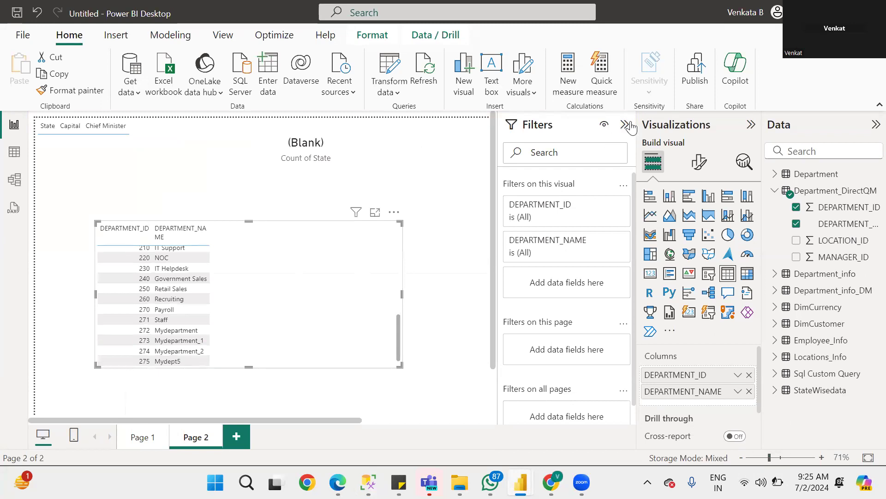
pyautogui.click(626, 127)
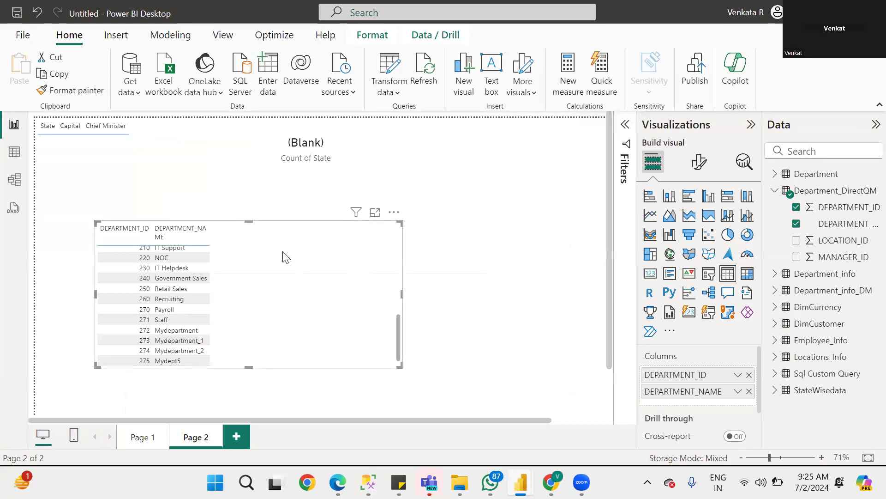
pyautogui.moveTo(283, 257); pyautogui.dragTo(285, 238)
pyautogui.click(396, 192)
pyautogui.click(415, 265)
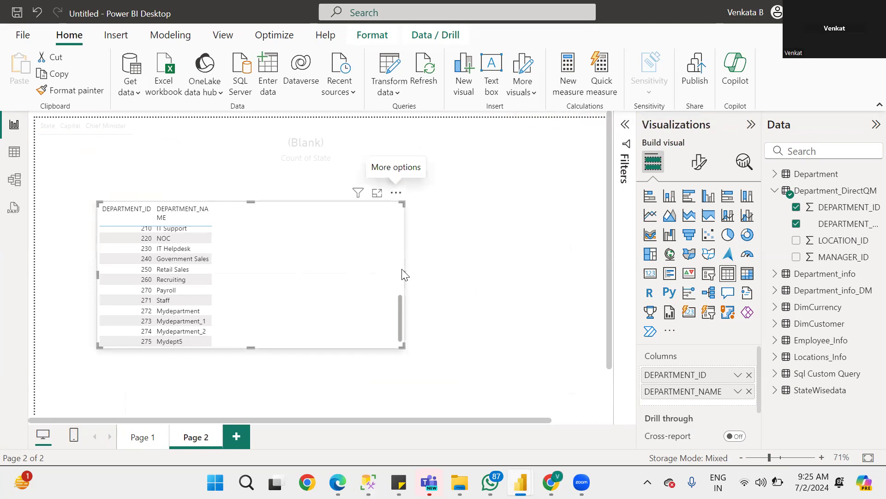
pyautogui.click(406, 271)
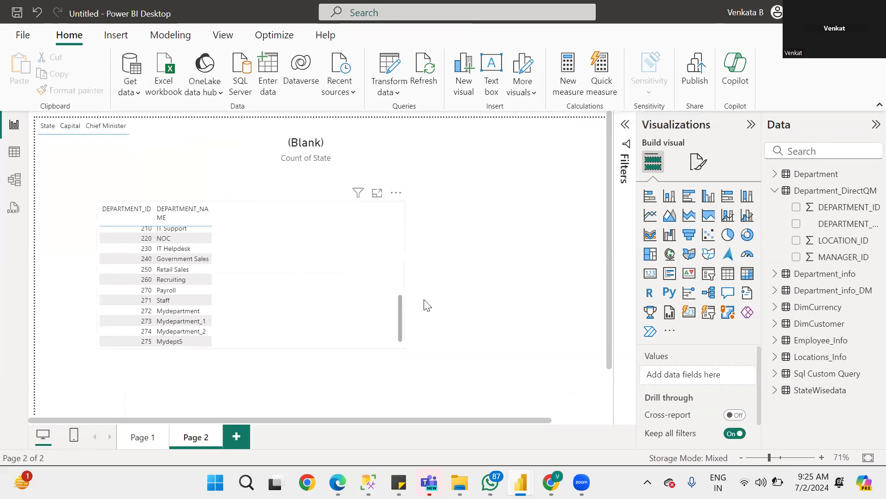
pyautogui.click(406, 277)
pyautogui.moveTo(401, 271); pyautogui.dragTo(277, 247)
pyautogui.moveTo(271, 282); pyautogui.dragTo(254, 297)
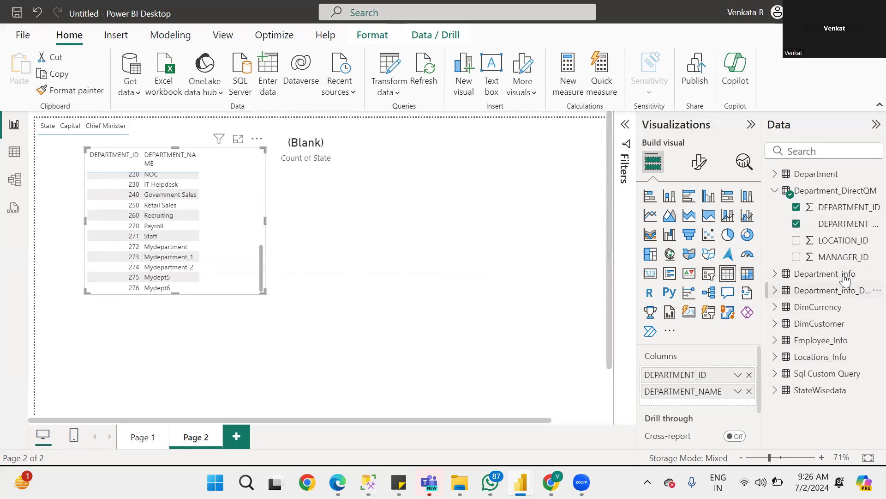
# Step: Try to refresh all tables with incomplete data, then dismiss the load errors and the notice
pyautogui.click(826, 342)
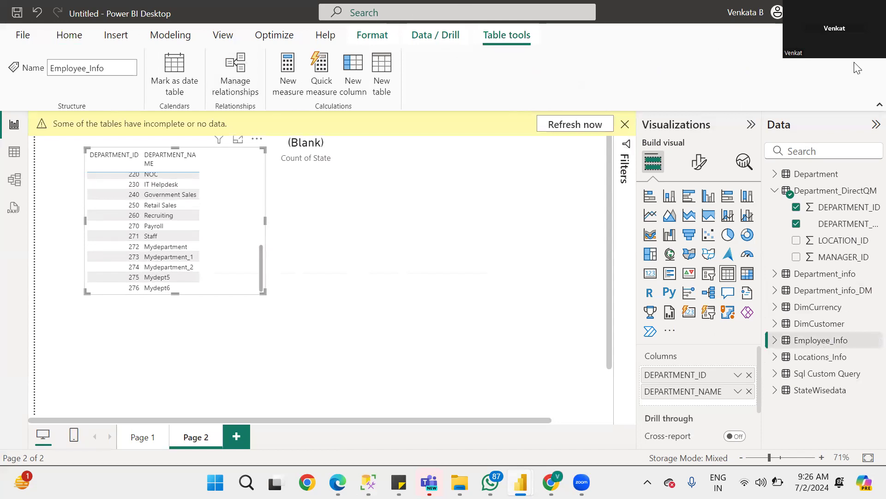
pyautogui.click(576, 122)
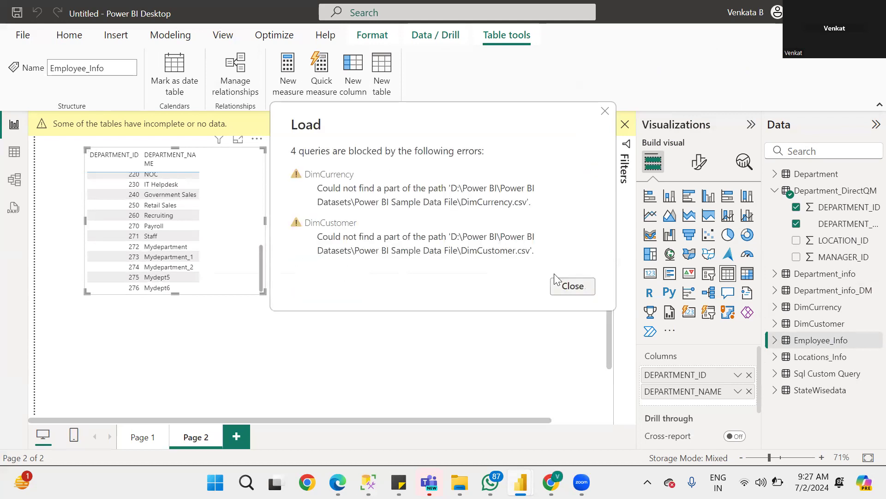
pyautogui.click(571, 287)
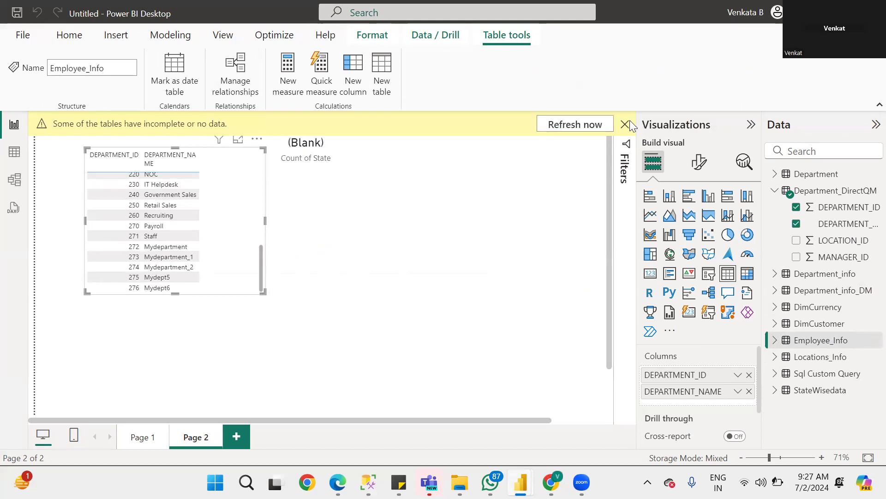
pyautogui.click(626, 123)
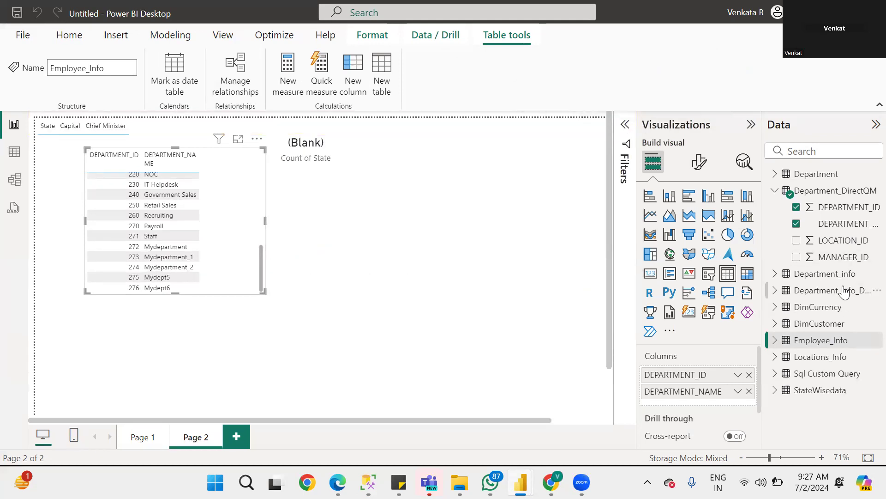
# Step: Try to refresh only the DimCustomer table's data, then dismiss the refresh error and the incomplete-data notice
pyautogui.click(780, 191)
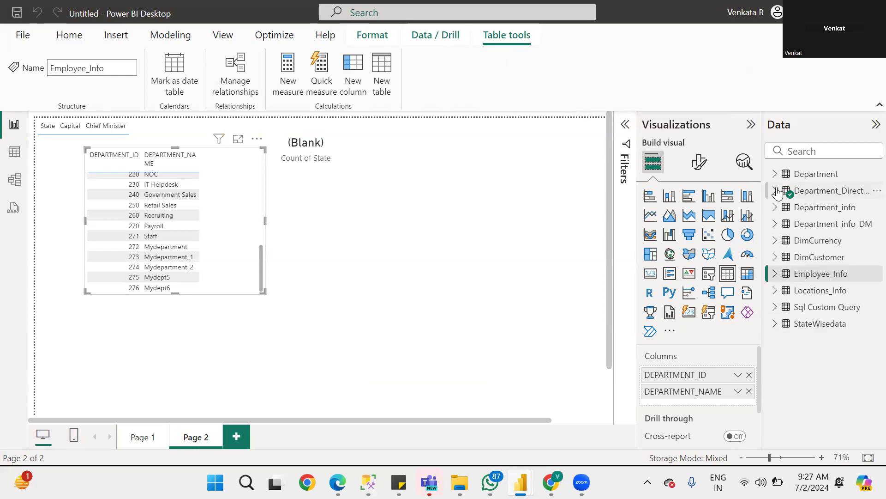
pyautogui.rightClick(810, 255)
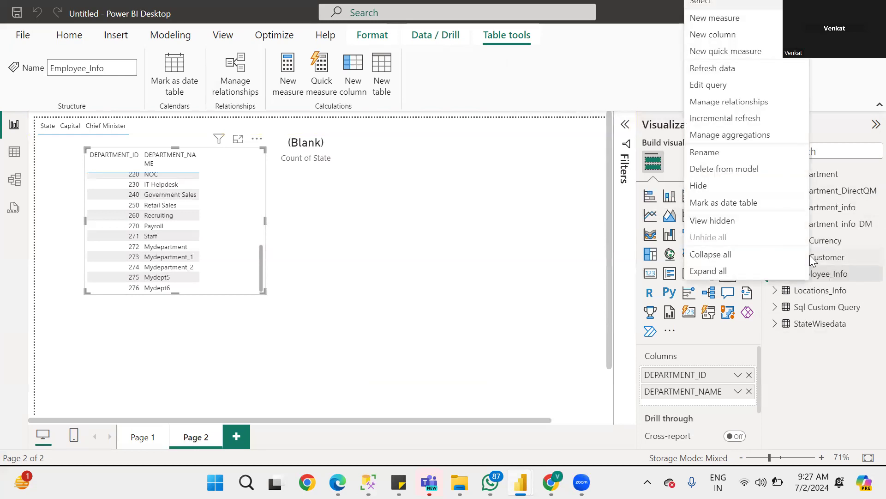
pyautogui.click(723, 70)
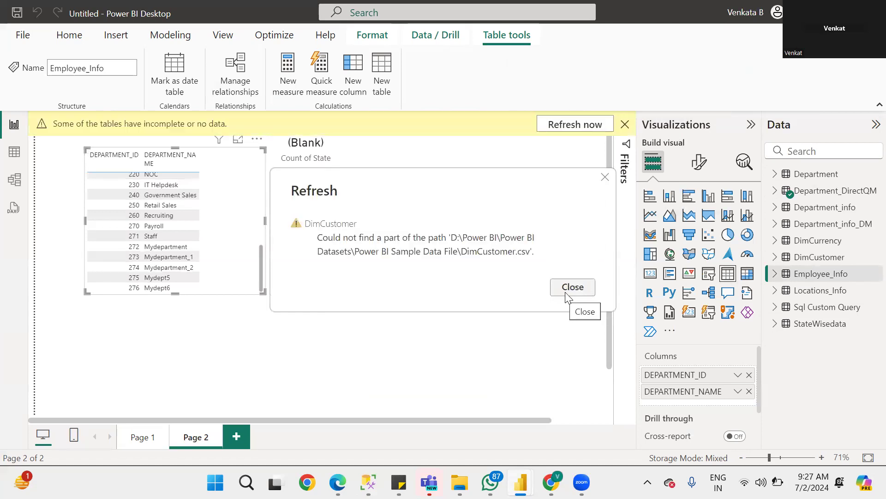
pyautogui.click(565, 291)
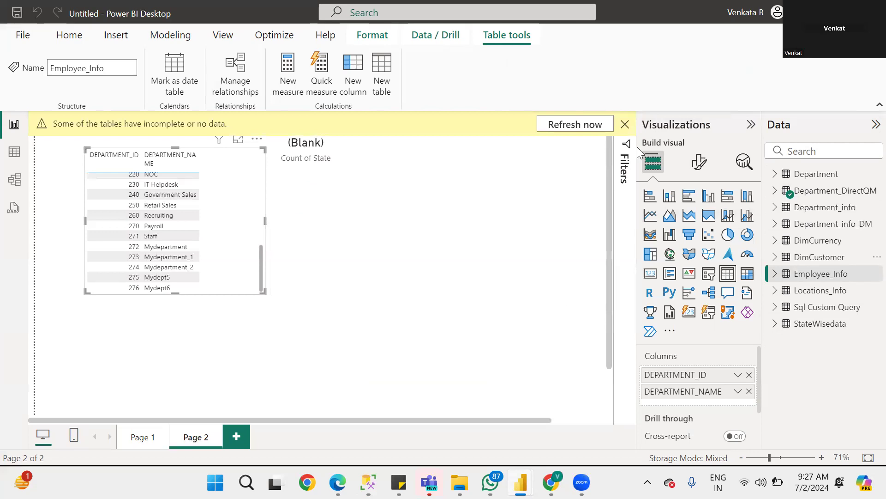
pyautogui.click(625, 123)
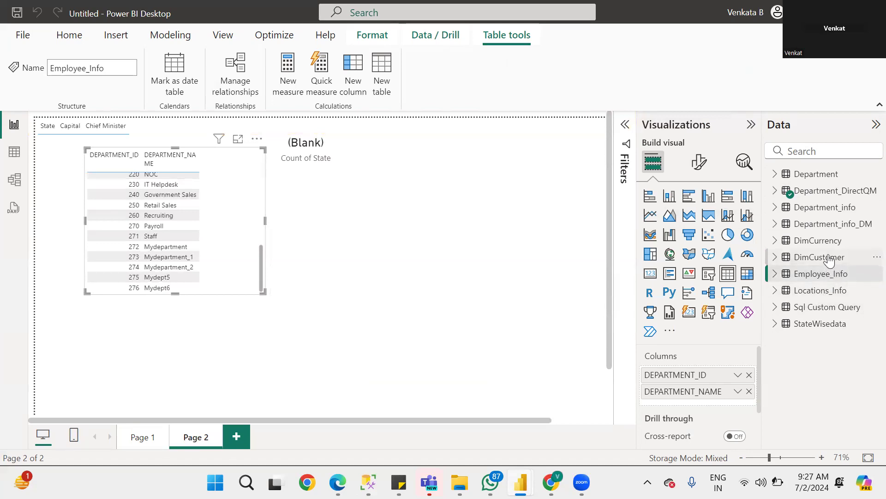
# Step: Show the Employee_Info table in Table view and refresh only that table's data
pyautogui.moveTo(830, 260)
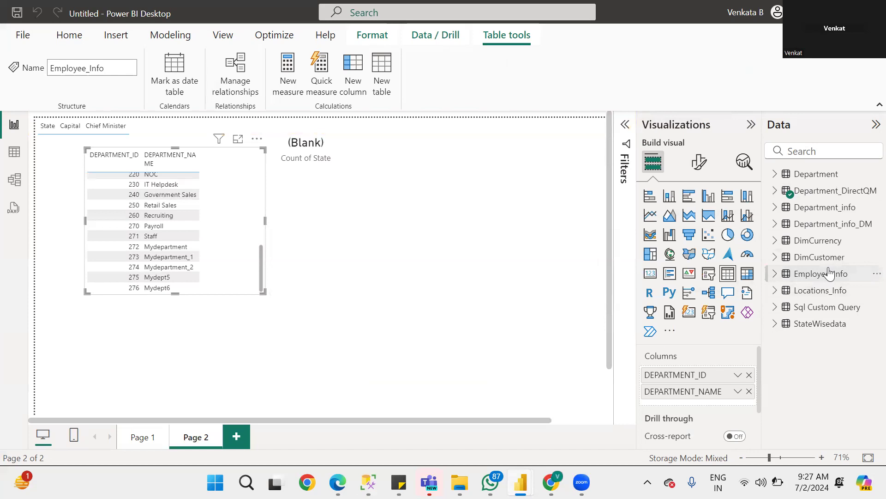
pyautogui.click(14, 153)
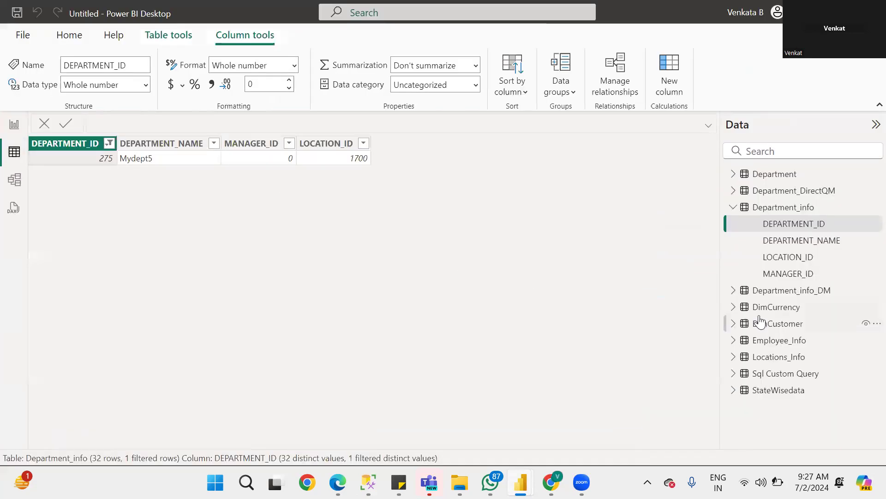
pyautogui.click(795, 342)
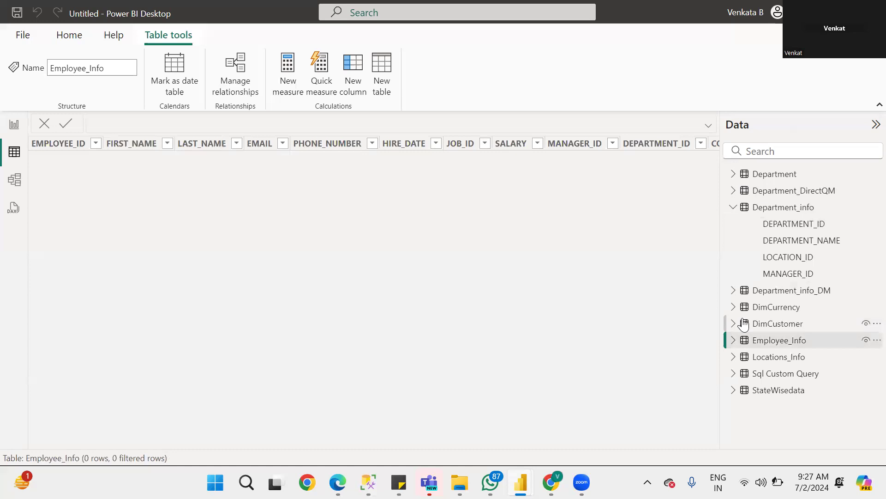
pyautogui.click(876, 341)
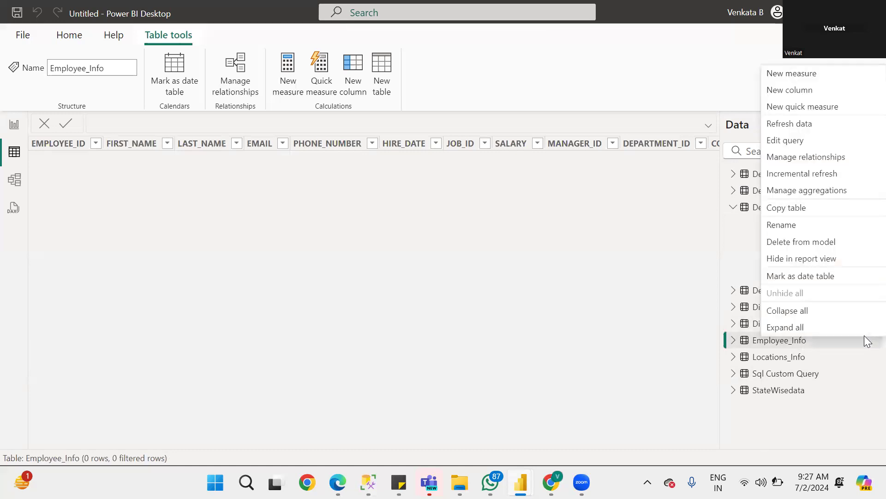
pyautogui.click(804, 124)
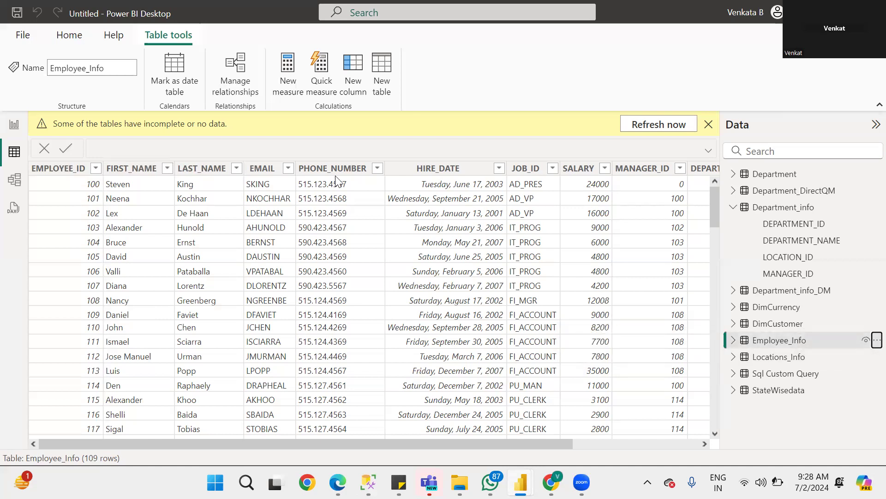
# Step: Examine the FIRST_NAME and LAST_NAME columns of Employee_Info and the FIRST_NAME column's options, then dismiss the incomplete-data notice
pyautogui.click(158, 167)
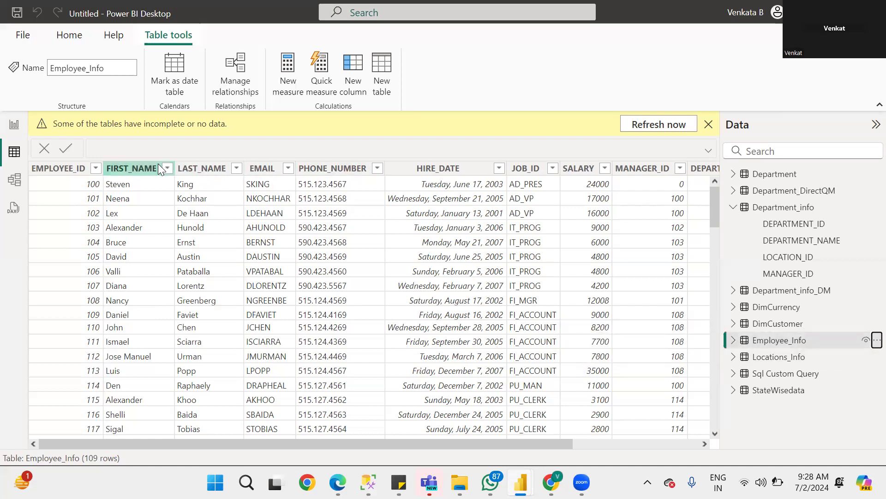
pyautogui.click(204, 168)
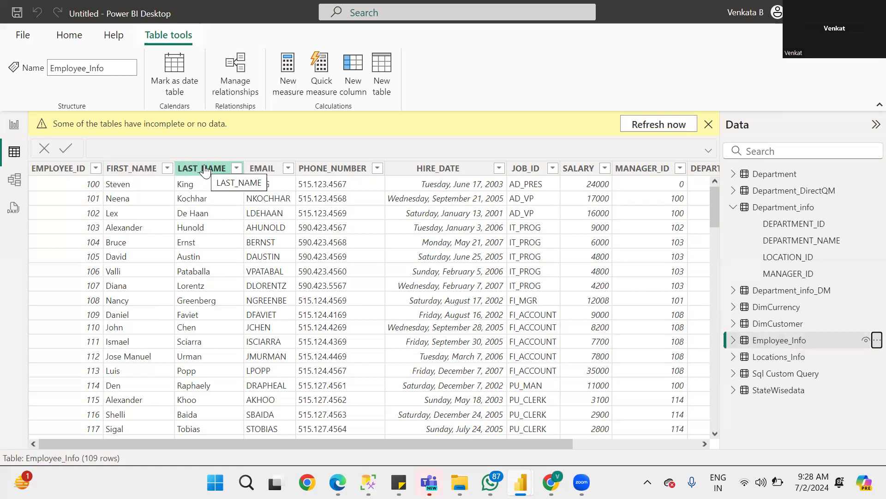
pyautogui.click(146, 168)
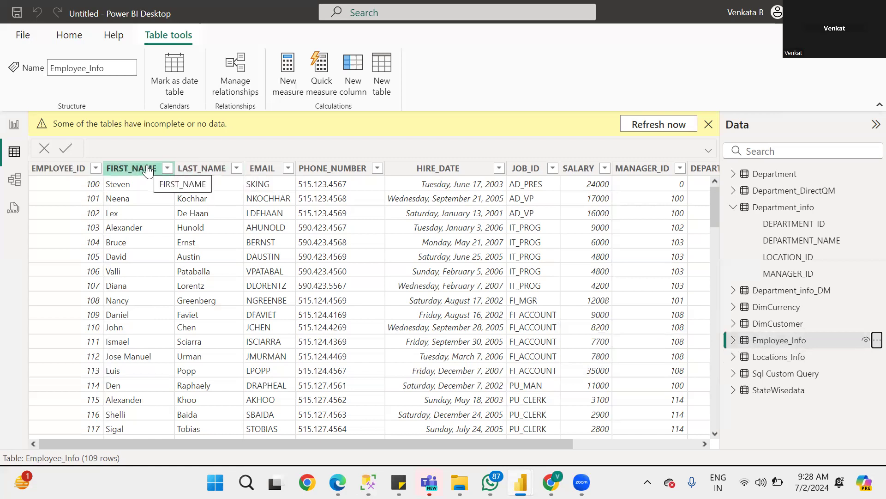
pyautogui.click(190, 168)
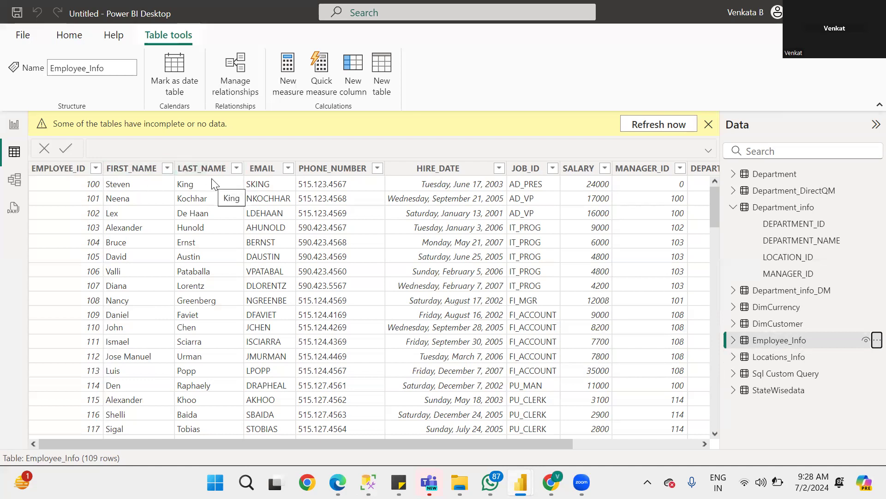
pyautogui.rightClick(132, 163)
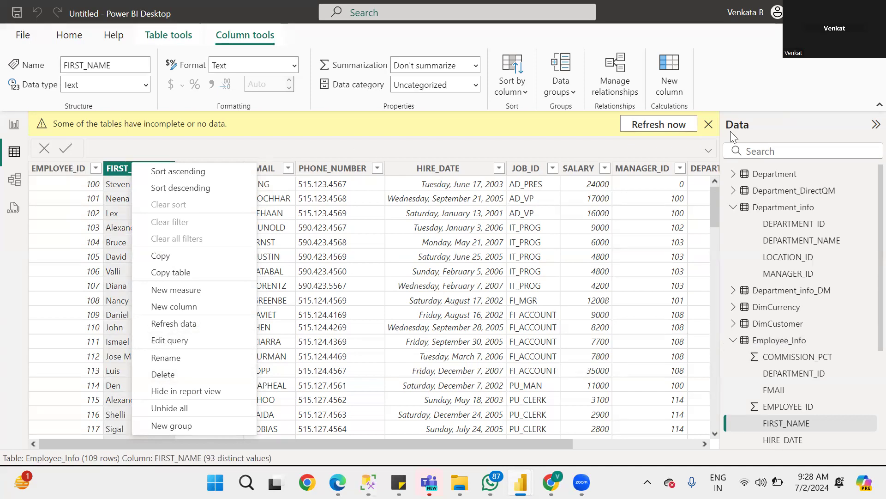
pyautogui.click(710, 127)
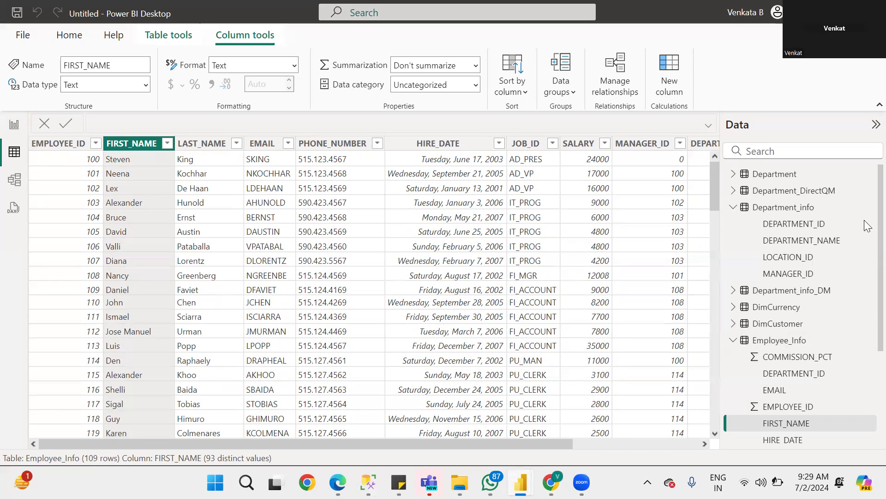
# Step: Try to add a calculated column to the Employee_Info table, clearing the incomplete-data notice
pyautogui.scroll(-1, 867, 308)
pyautogui.scroll(-5, 867, 309)
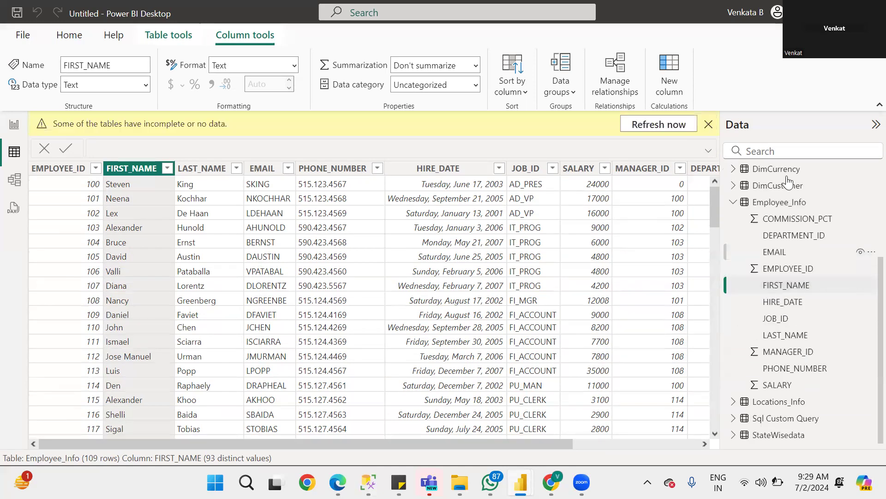
pyautogui.click(709, 123)
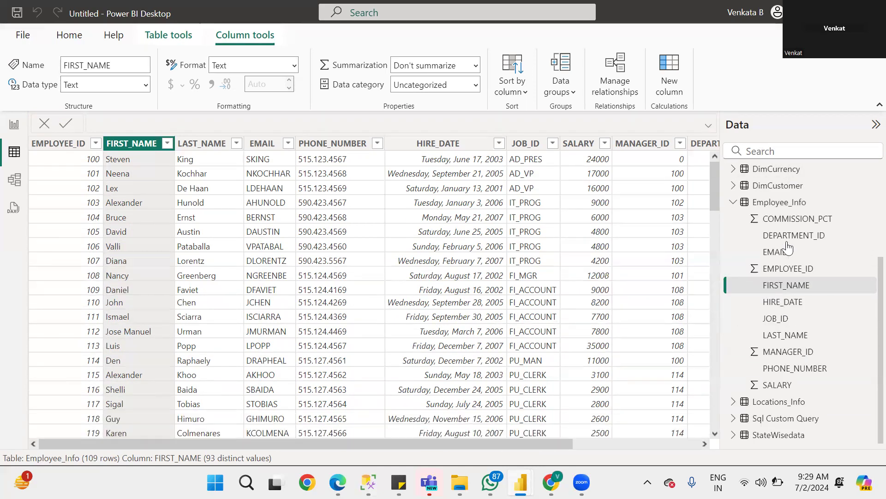
pyautogui.rightClick(782, 201)
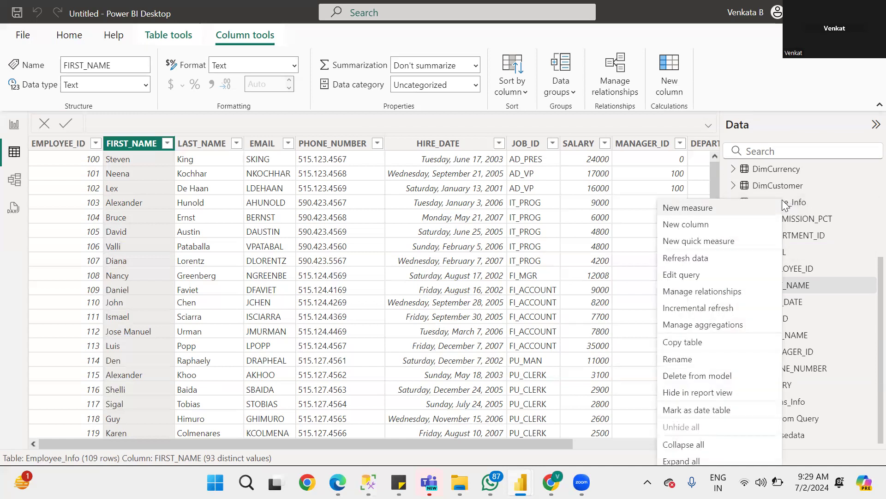
pyautogui.click(692, 225)
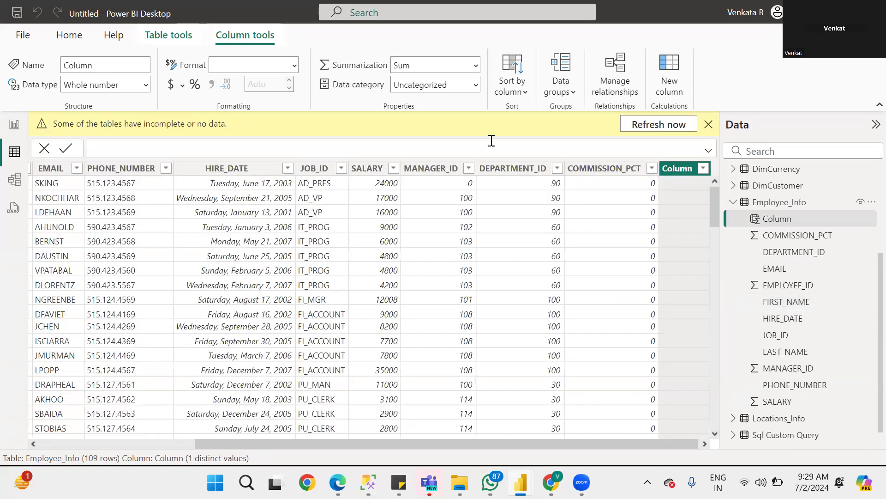
pyautogui.click(711, 123)
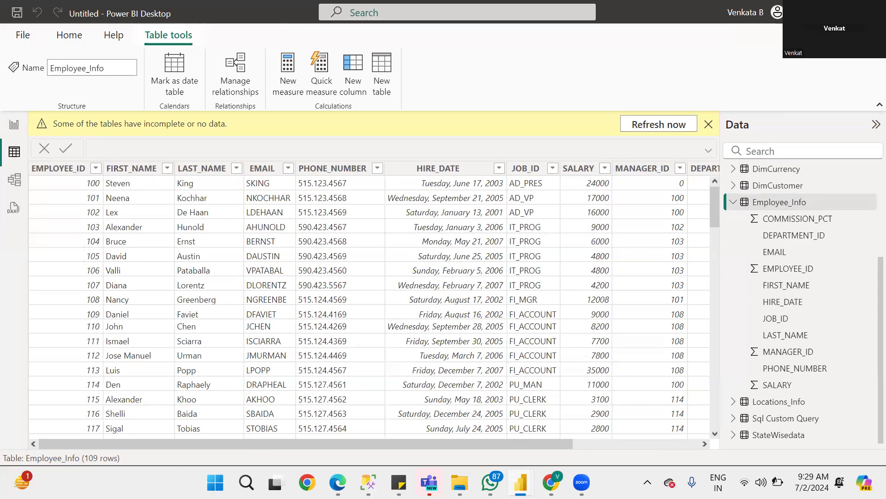
# Step: Look through the recent files in File Explorer, including DimCustomer and DimCurrency, and return to the Power BI Desktop report with the Employee_Info table
pyautogui.moveTo(460, 482)
pyautogui.click(383, 406)
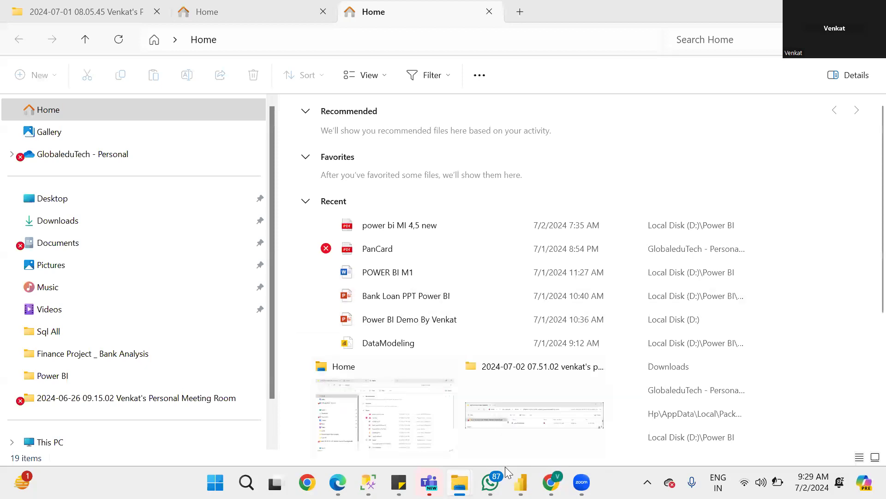
pyautogui.click(506, 415)
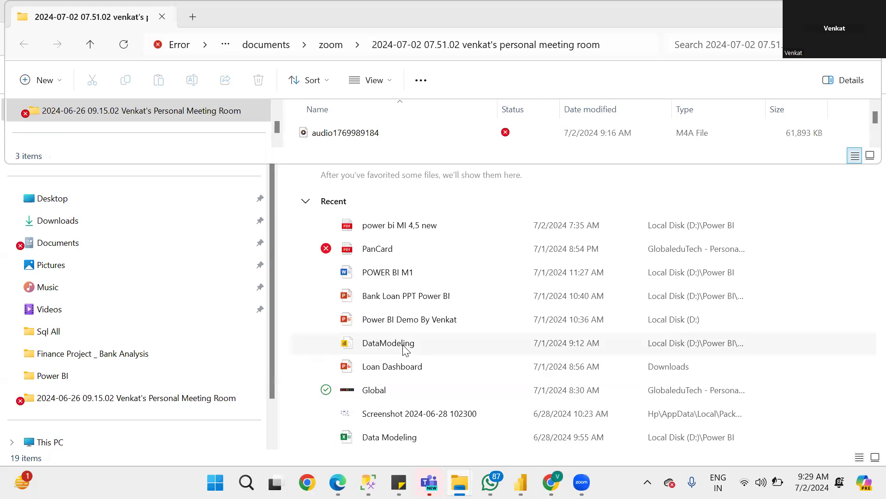
pyautogui.moveTo(551, 483)
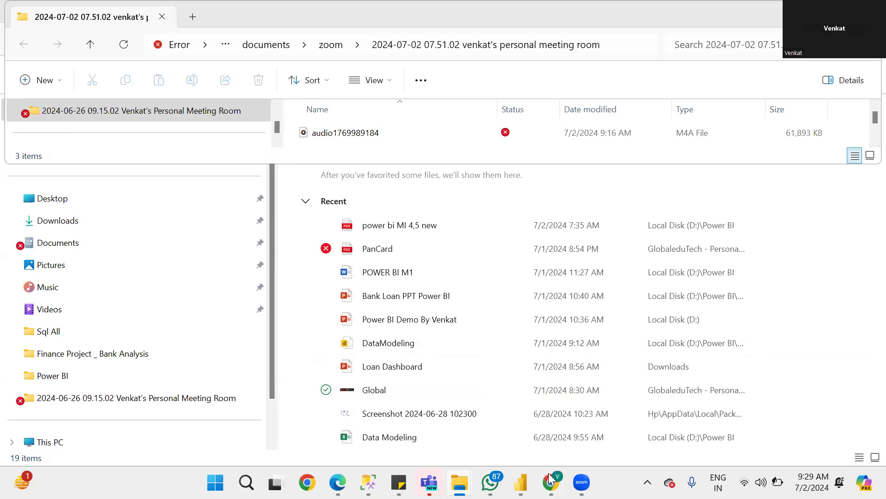
pyautogui.click(864, 222)
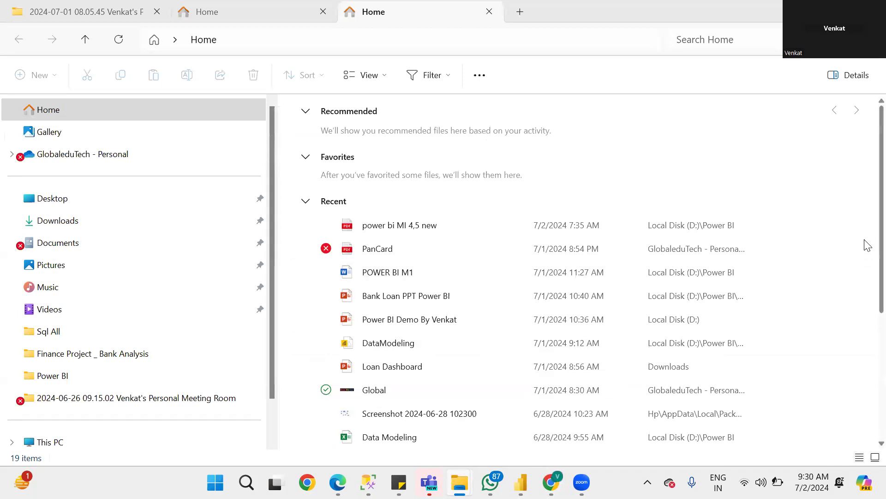
pyautogui.scroll(-5, 866, 258)
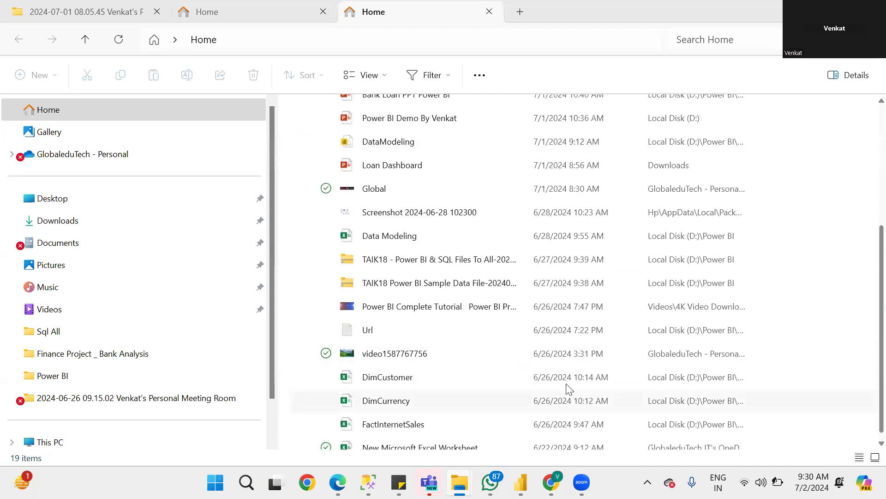
pyautogui.moveTo(521, 482)
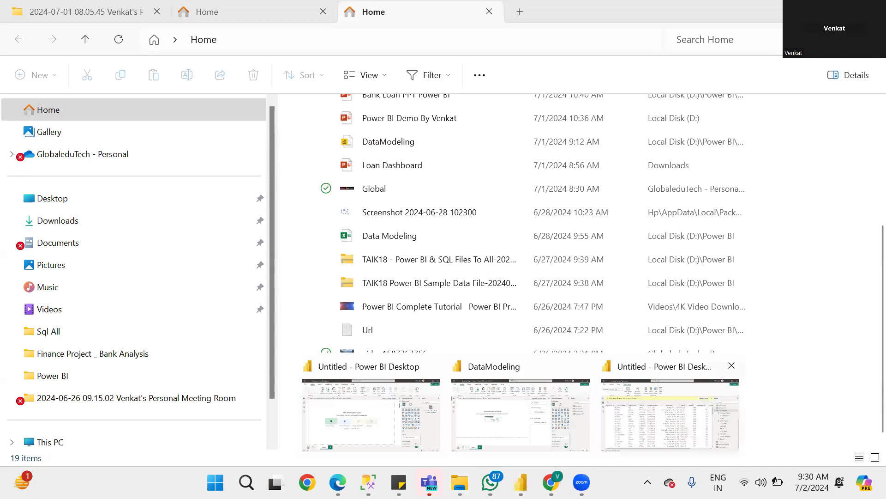
pyautogui.click(693, 379)
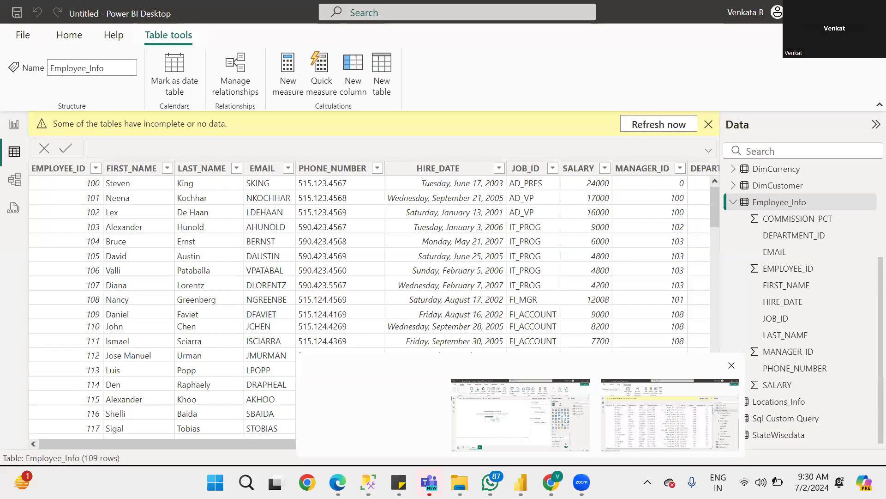
# Step: Dismiss the incomplete-data notice and add a new calculated column to the Employee_Info table
pyautogui.click(707, 119)
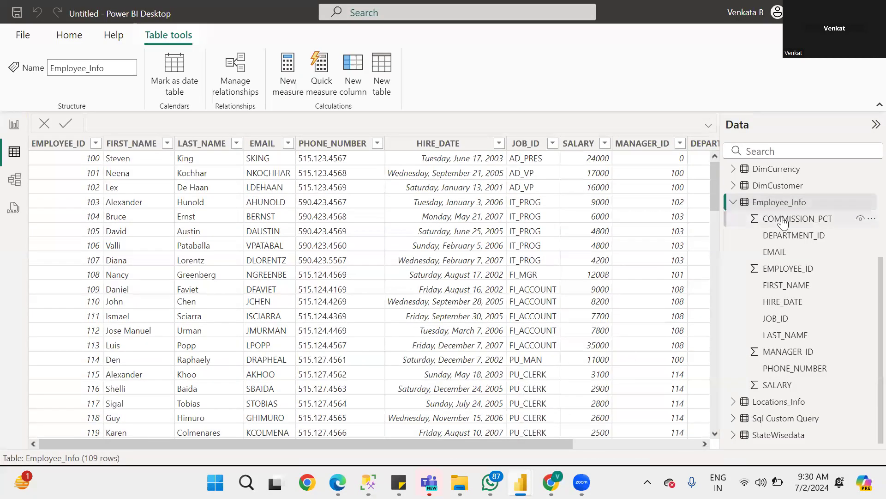
pyautogui.rightClick(774, 204)
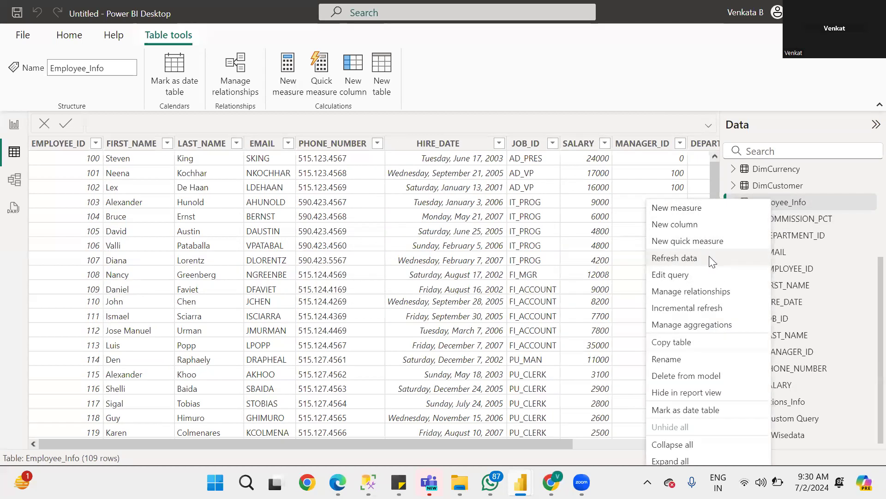
pyautogui.click(686, 224)
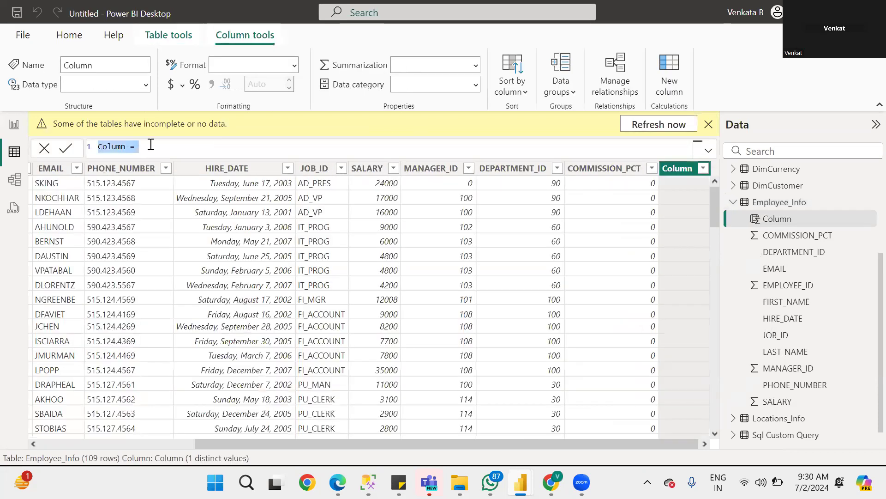
# Step: Try to define the new column as Complete_Name = Employee_Info[FIRST_NAME]+ " " + Employee_Info[LAST_NAME]
pyautogui.press('BackSpace')
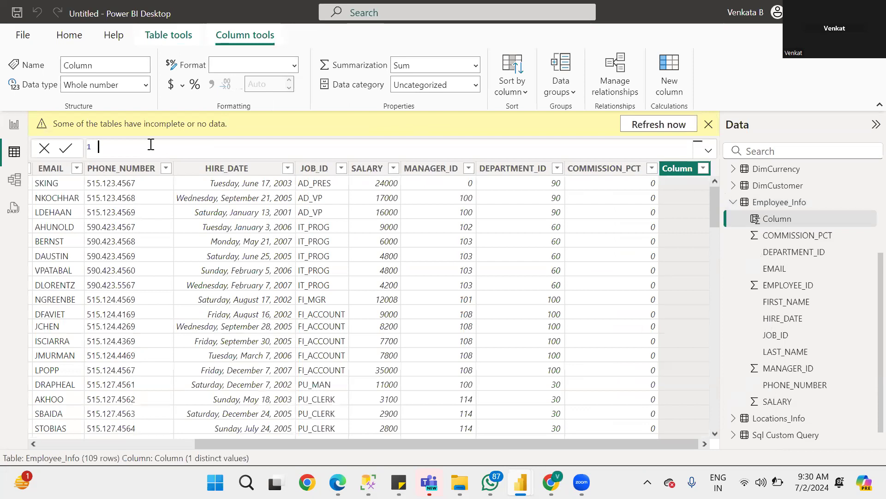
pyautogui.write('F')
pyautogui.write('C')
pyautogui.write('omplete')
pyautogui.write('_Name =')
pyautogui.write(' FIRS')
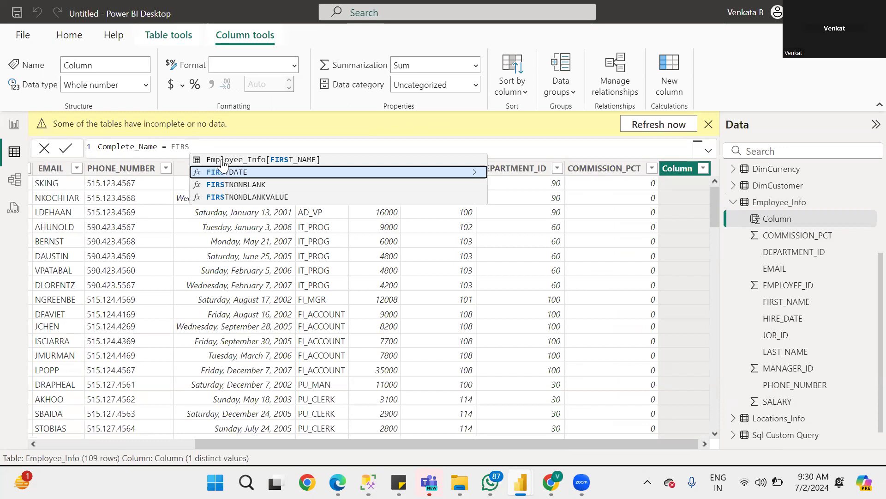
pyautogui.click(283, 160)
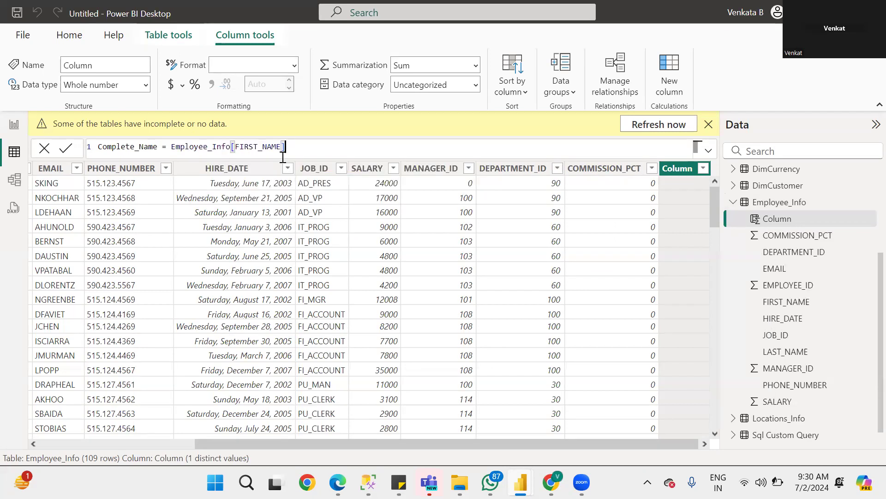
pyautogui.write('+ " " + Last')
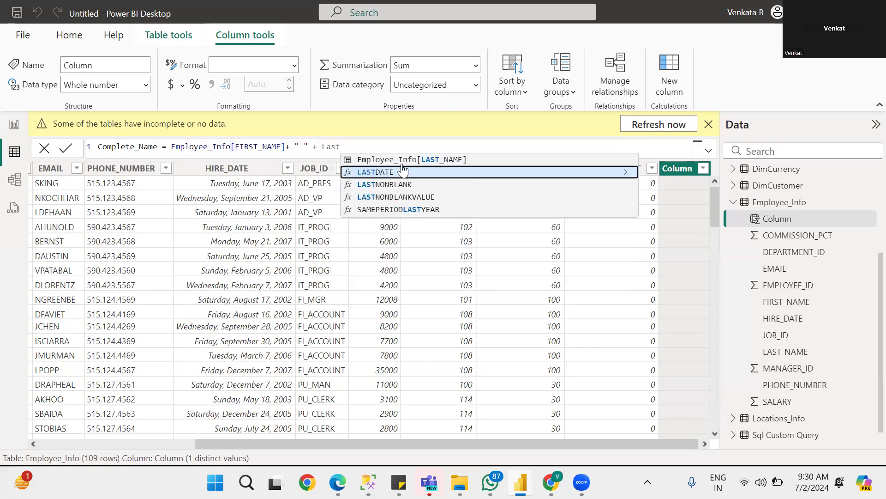
pyautogui.click(413, 162)
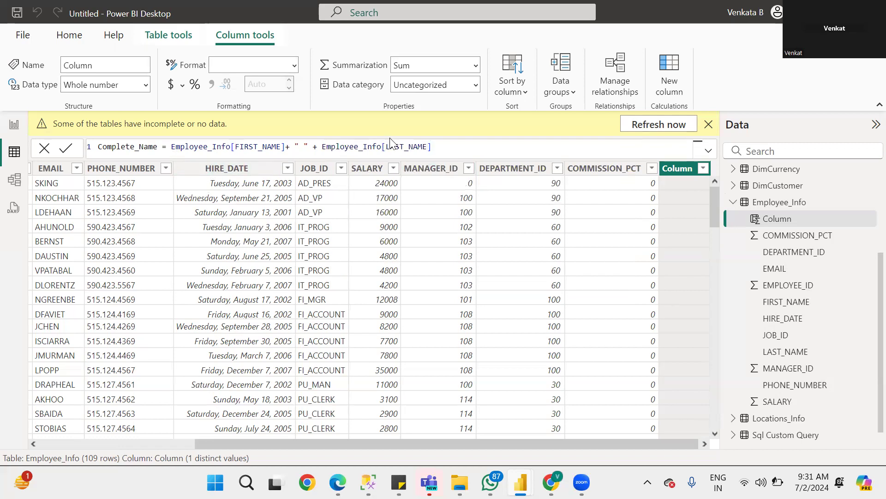
pyautogui.rightClick(252, 184)
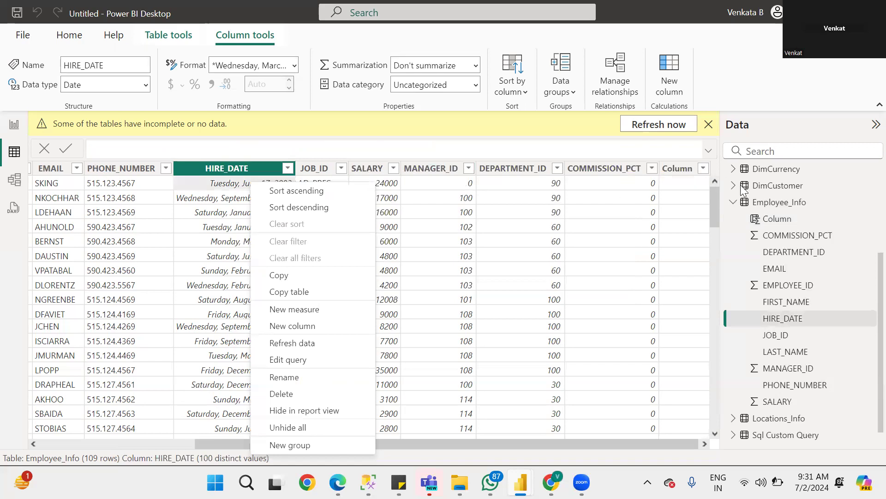
pyautogui.click(768, 229)
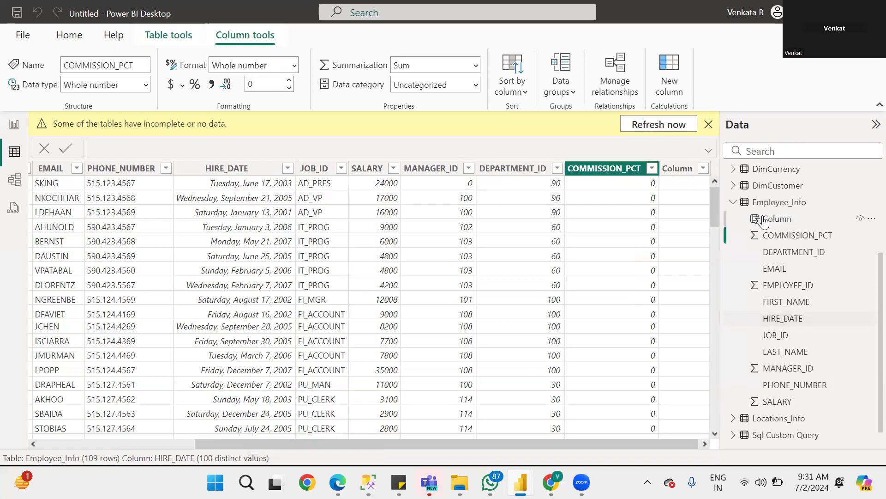
# Step: Rename the new Employee_Info column Complete_Name through its formula, committing it with EMpl as the expression
pyautogui.click(764, 221)
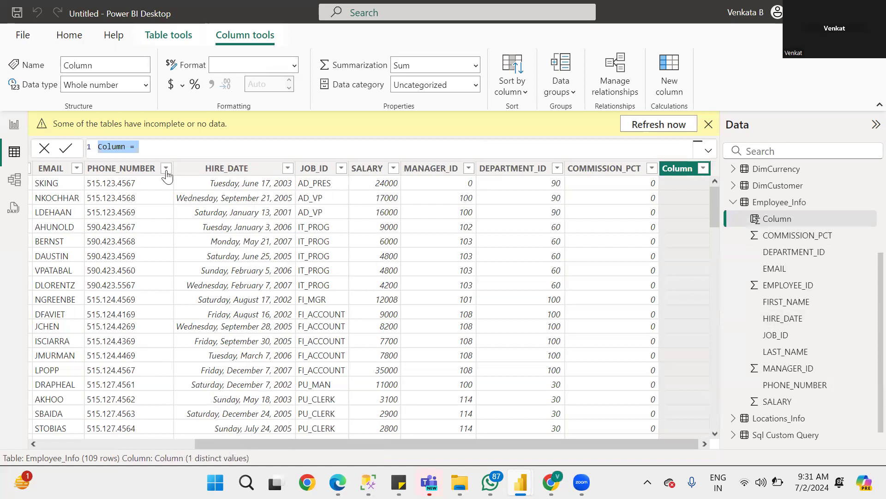
pyautogui.write('Comple')
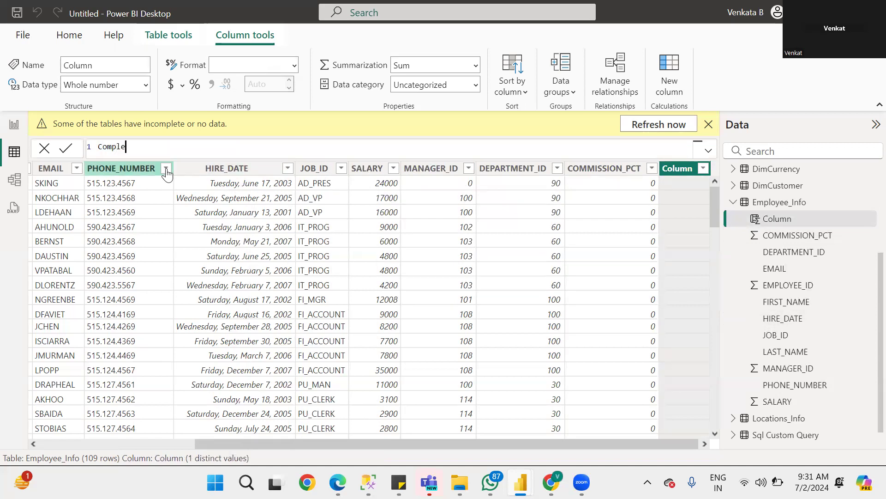
pyautogui.write('te_Name = Firs')
pyautogui.press('BackSpace')
pyautogui.press('BackSpace')
pyautogui.press('BackSpace')
pyautogui.press('BackSpace')
pyautogui.write('EM')
pyautogui.press('BackSpace')
pyautogui.press('BackSpace')
pyautogui.press('BackSpace')
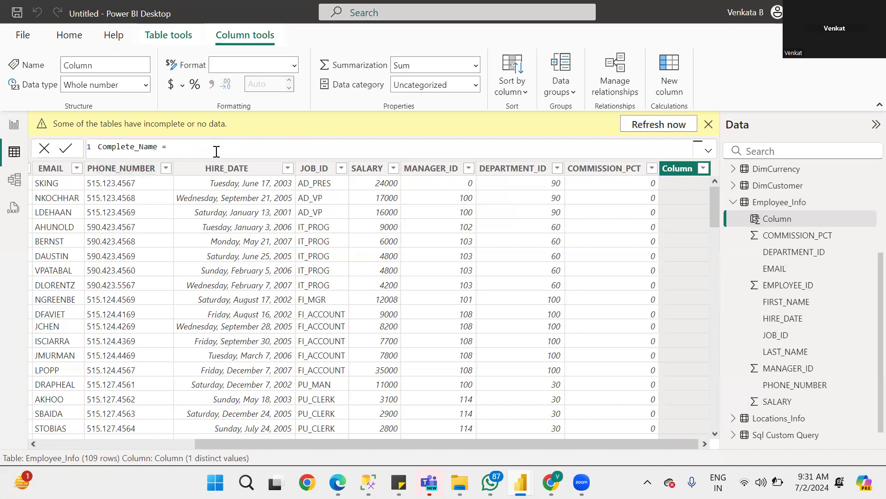
pyautogui.write('EMpl')
pyautogui.press('Return')
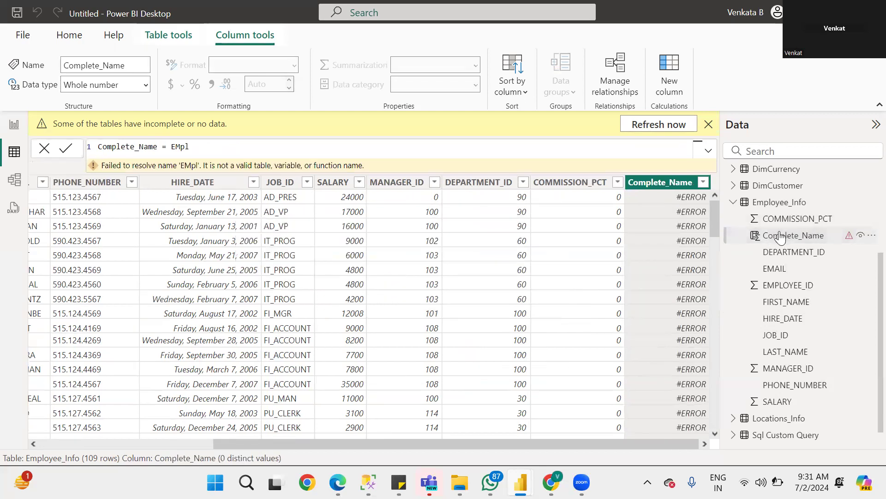
# Step: Replace the Complete_Name expression with Employee_Info[FIRST_NAME] + Employee_Info[LAST_NAME] and commit the formula
pyautogui.click(172, 146)
pyautogui.hotkey('shift', 'End')
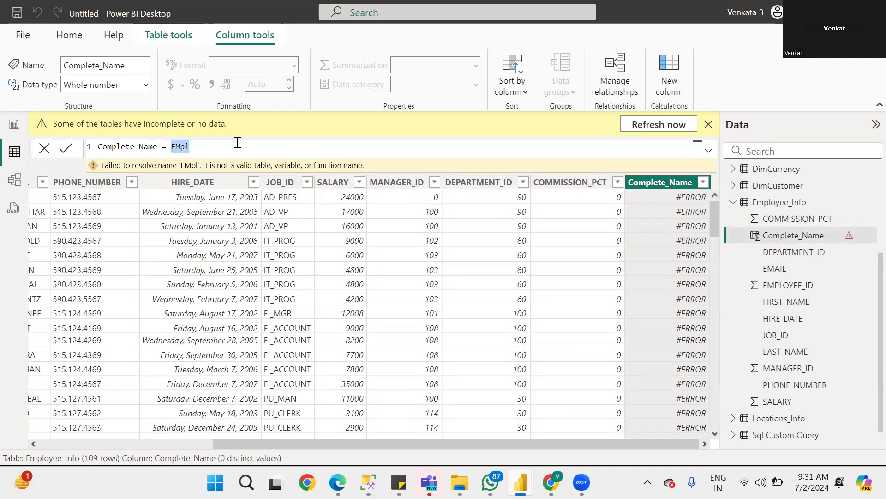
pyautogui.write('FIr')
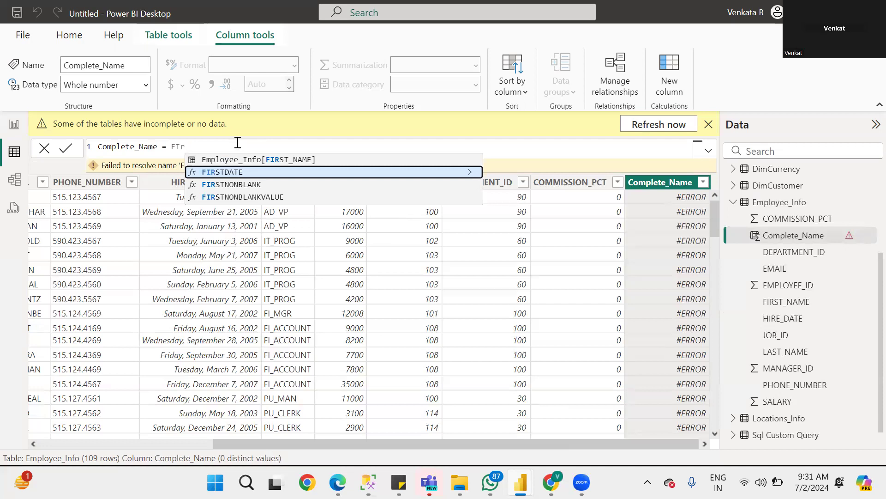
pyautogui.click(277, 159)
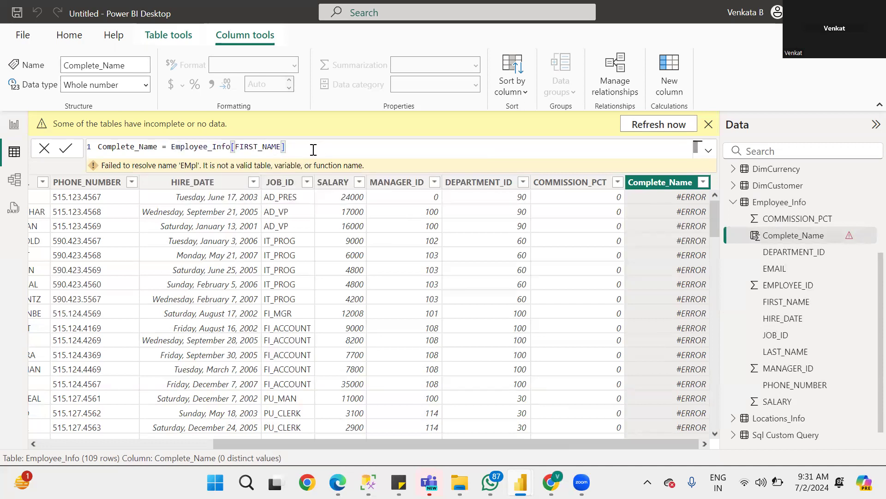
pyautogui.write('+ LAST')
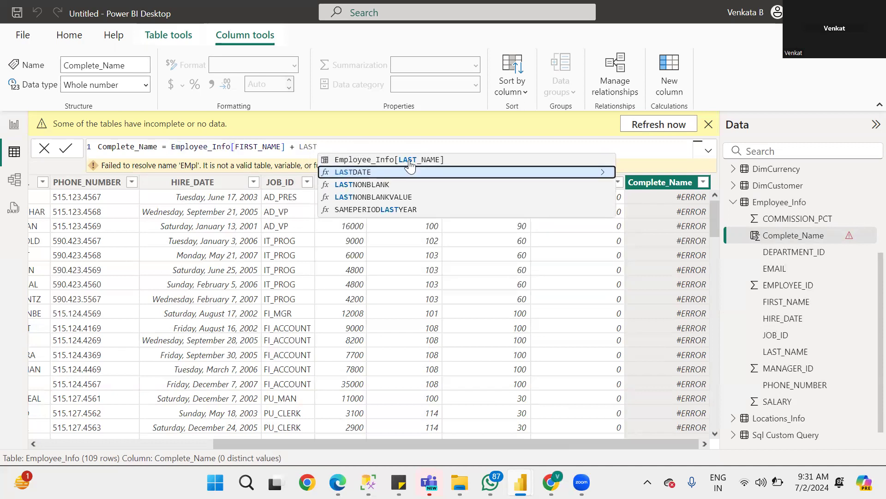
pyautogui.click(392, 159)
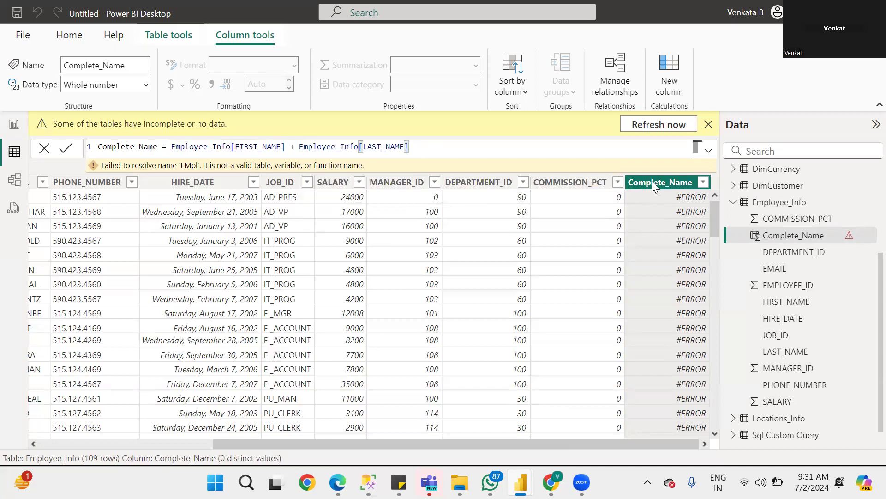
pyautogui.click(65, 149)
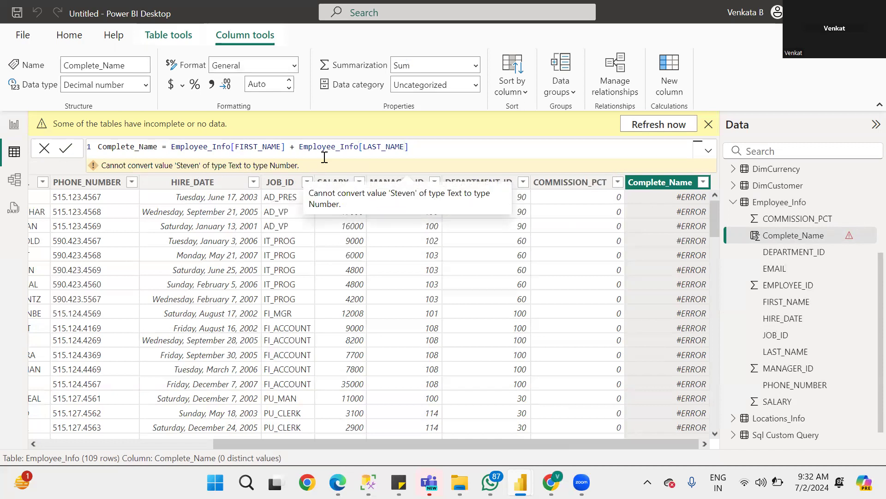
# Step: Rewrite the Complete_Name formula as CONCATENATE(Employee_Info[FIRST_NAME] ,Employee_Info[LAST_NAME]), commit it, and dismiss the incomplete-data notice
pyautogui.click(172, 147)
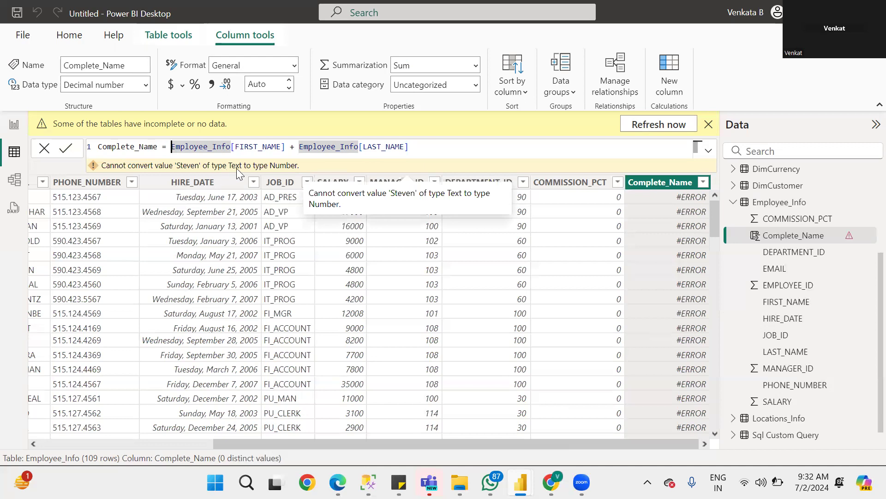
pyautogui.click(299, 146)
pyautogui.click(172, 146)
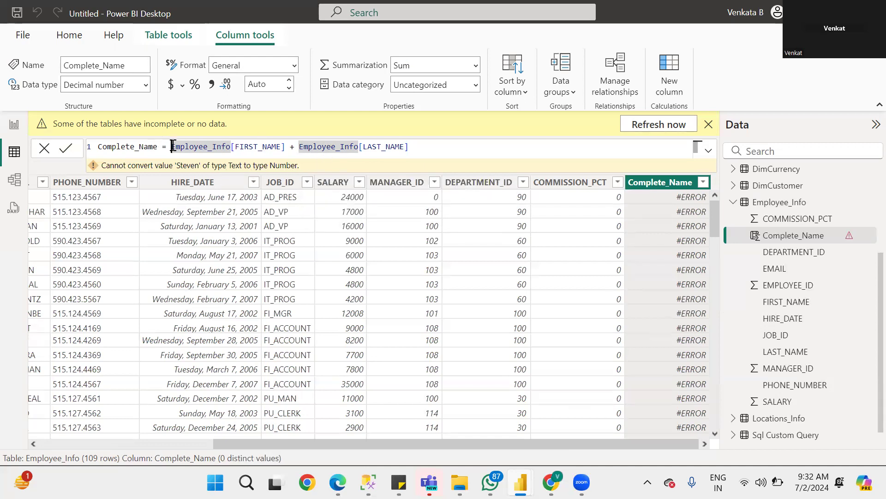
pyautogui.write('CONCAT')
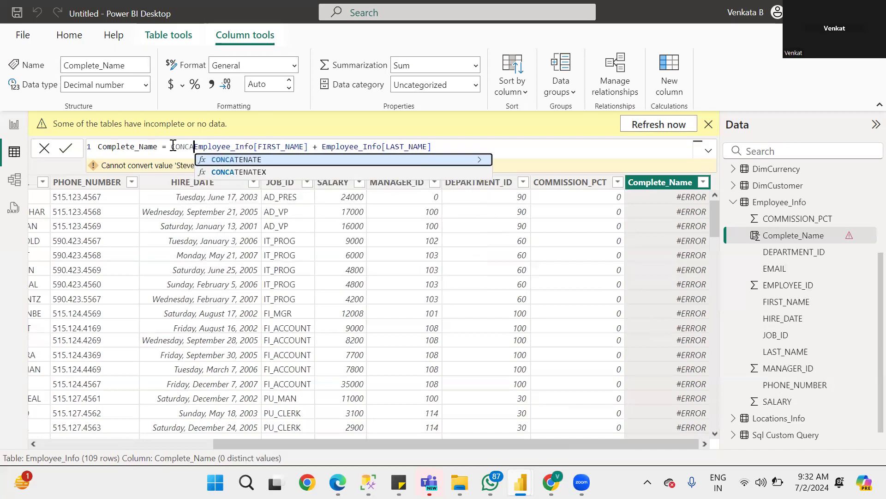
pyautogui.click(258, 160)
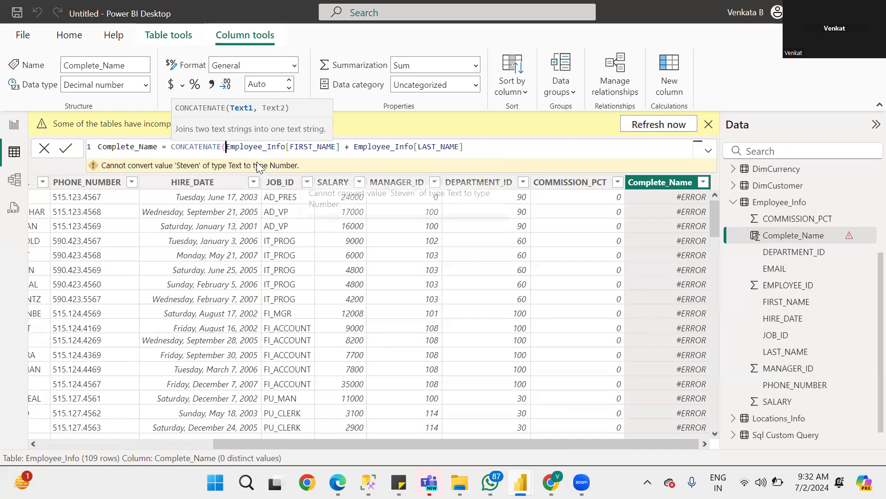
pyautogui.click(349, 148)
pyautogui.press('BackSpace')
pyautogui.press('BackSpace')
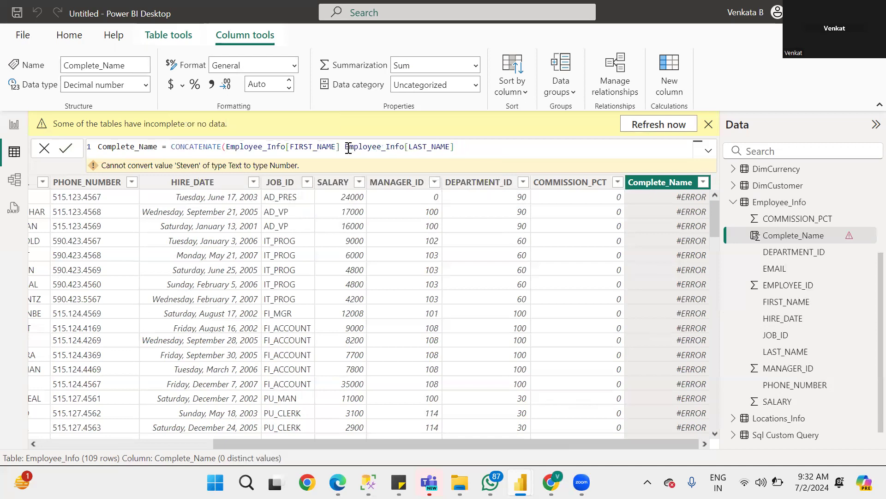
pyautogui.write(',')
pyautogui.click(472, 146)
pyautogui.write(')')
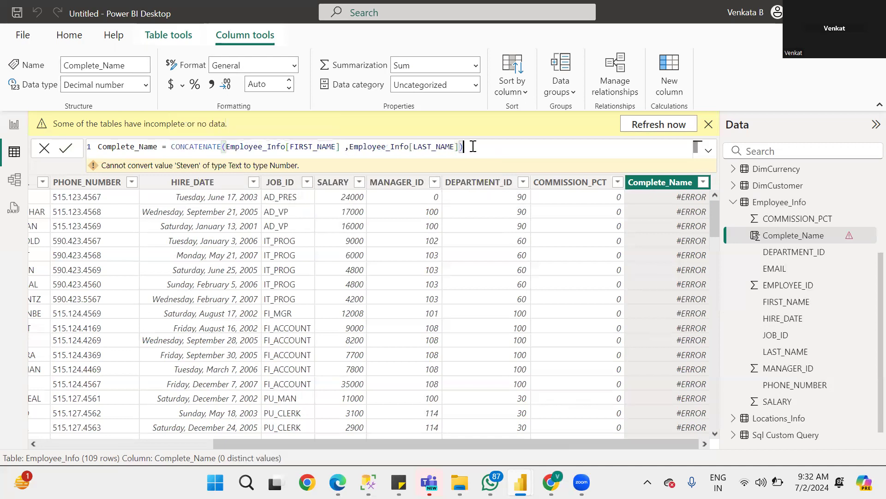
pyautogui.click(70, 148)
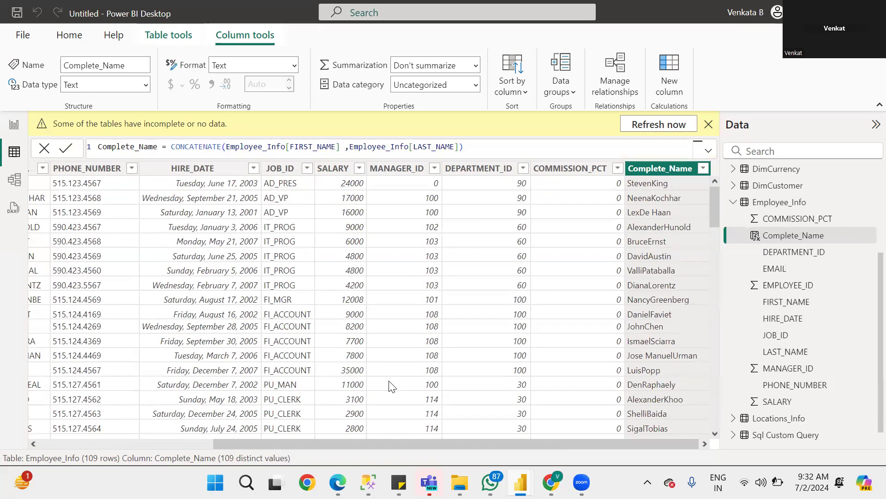
pyautogui.click(709, 124)
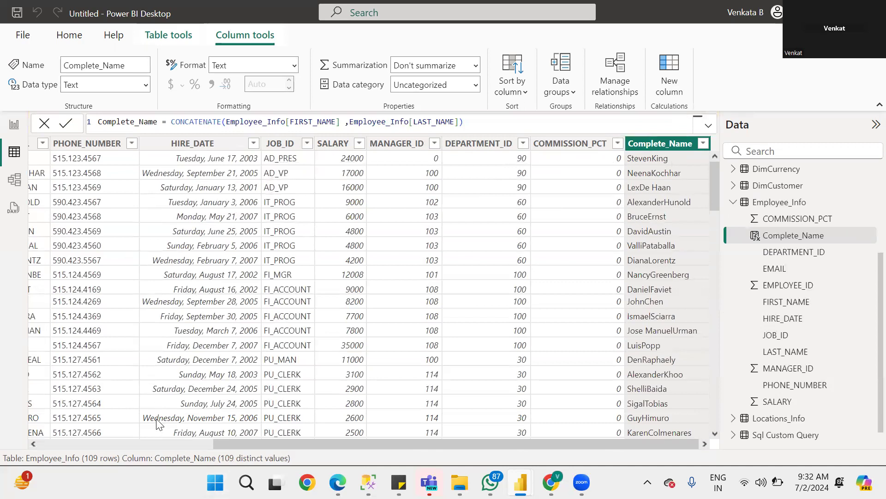
# Step: Nest a second function in the Complete_Name formula as CONCATENATE(Employee_Info[FIRST_NAME] ,CONCATENATE(" ",Employee_Info[LAST_NAME])) and commit it
pyautogui.moveTo(30, 443); pyautogui.dragTo(31, 444)
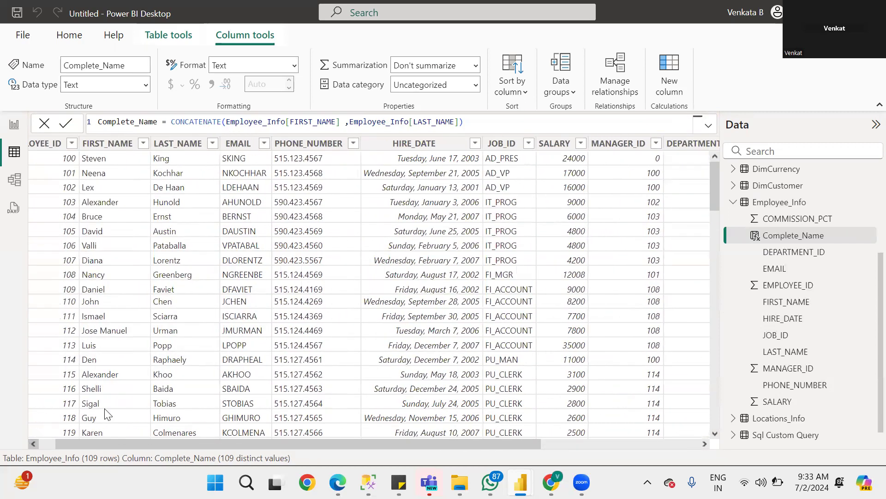
pyautogui.moveTo(75, 443); pyautogui.dragTo(233, 443)
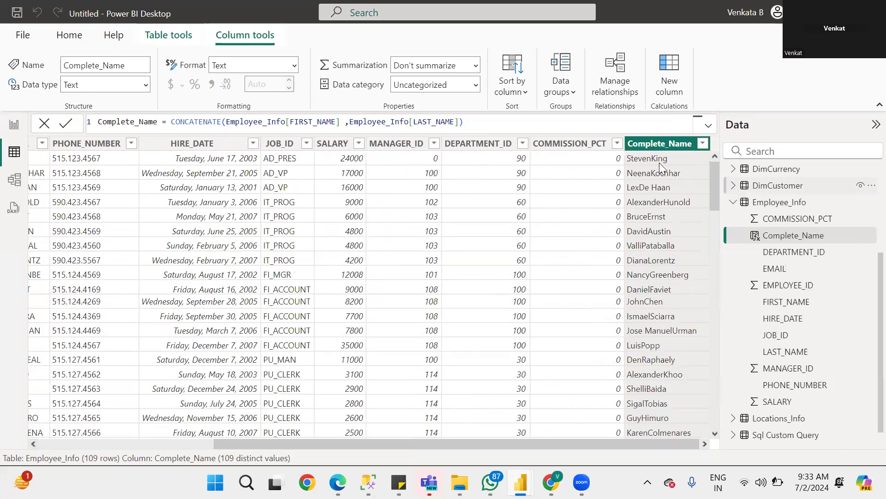
pyautogui.click(350, 122)
pyautogui.write('CON')
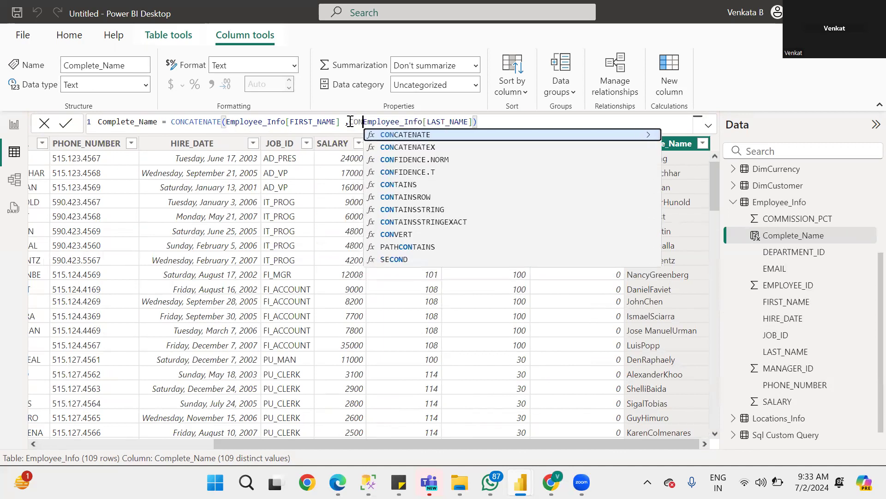
pyautogui.click(423, 135)
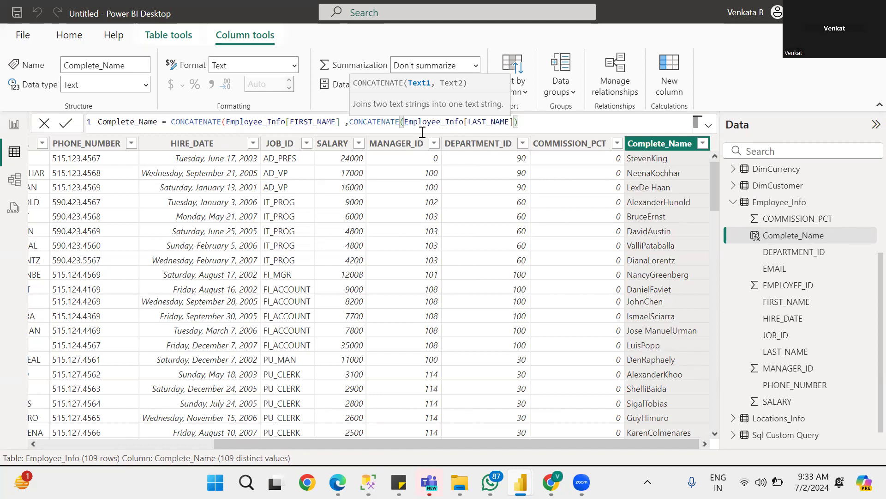
pyautogui.write('"')
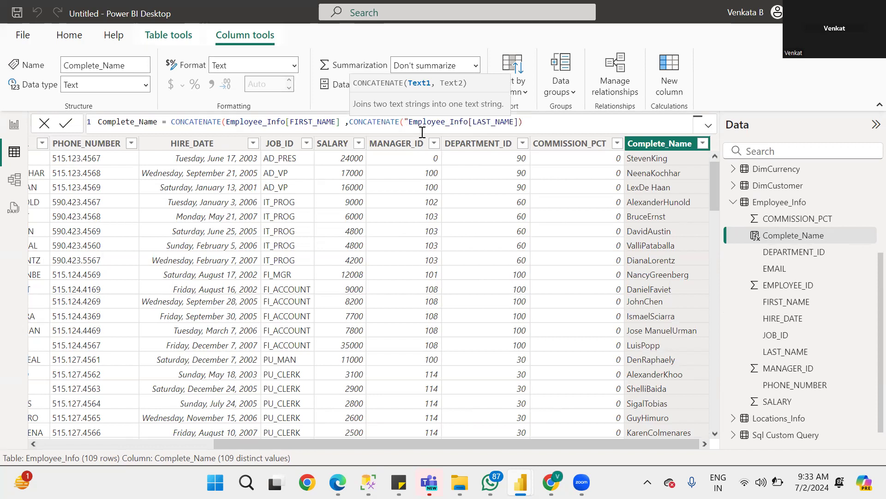
pyautogui.write(' "')
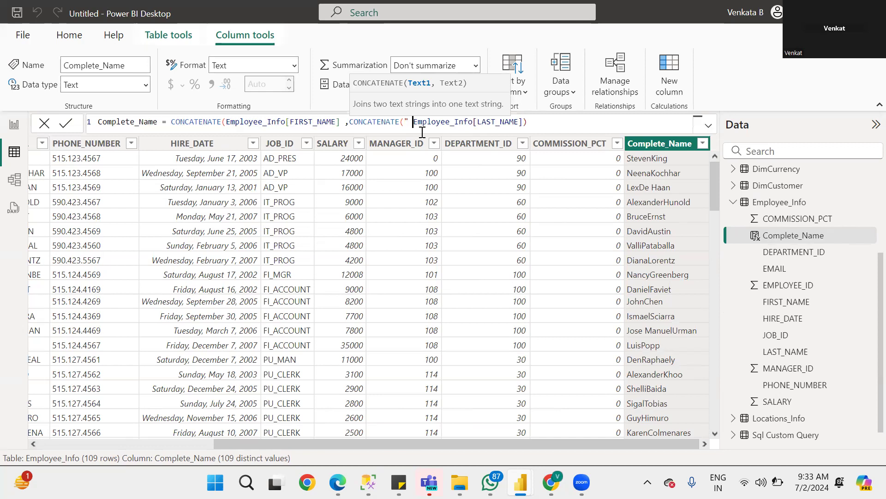
pyautogui.write(',')
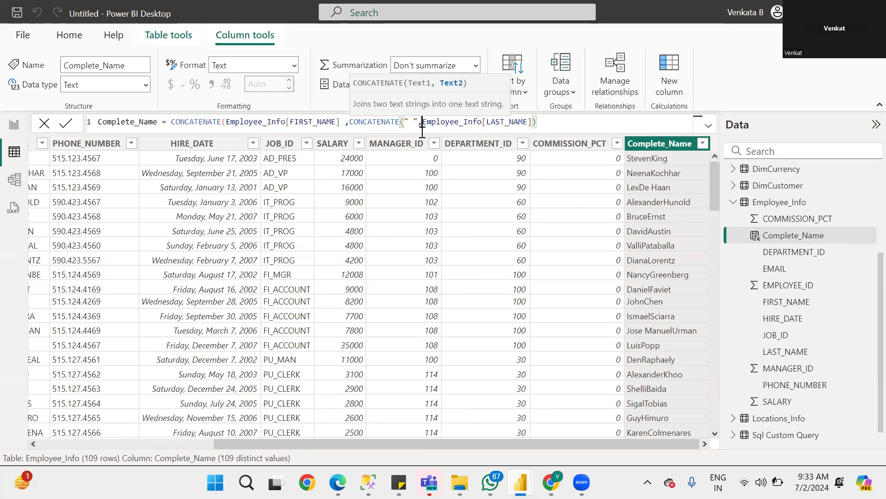
pyautogui.click(549, 121)
pyautogui.write(')')
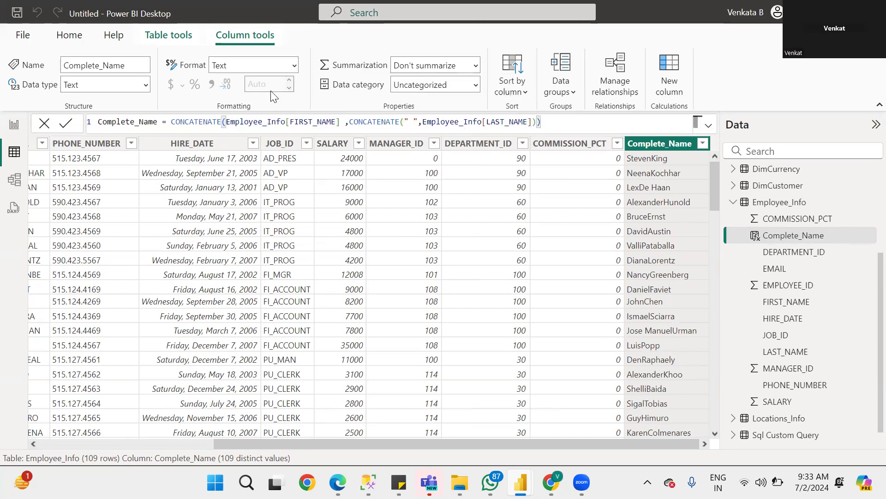
pyautogui.click(67, 124)
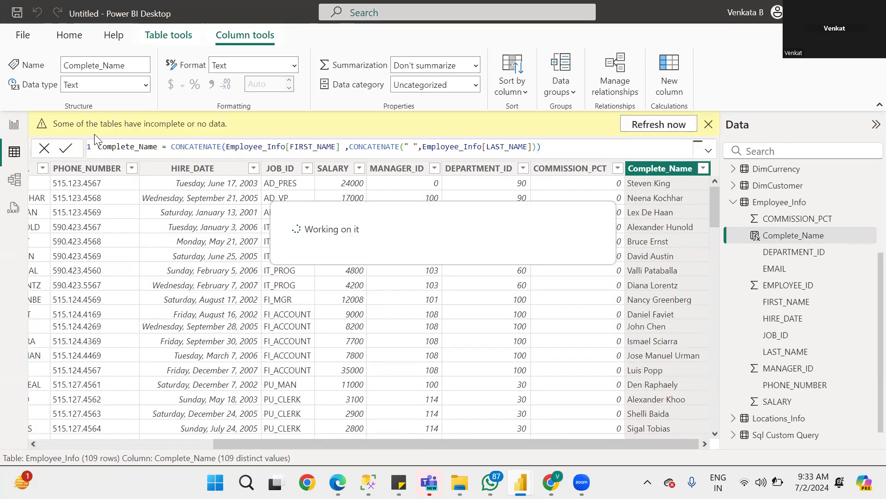
# Step: Change the separator in the Complete_Name formula to " , " and commit it
pyautogui.click(413, 147)
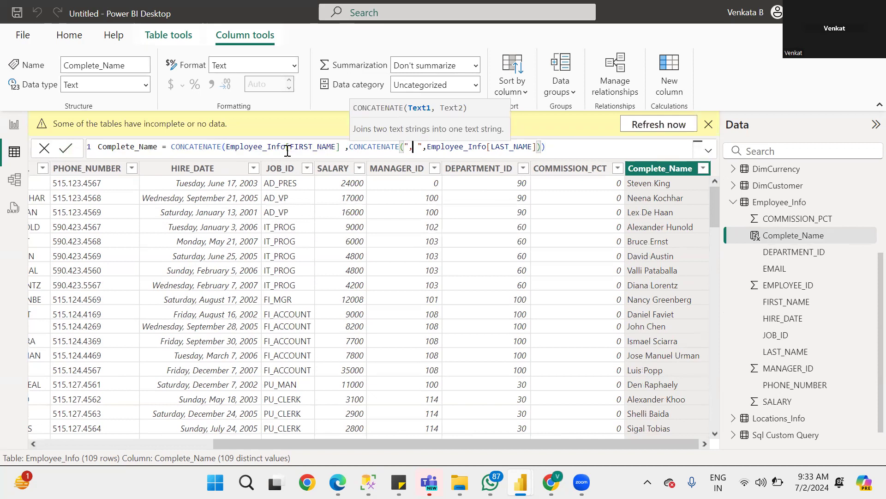
pyautogui.click(407, 146)
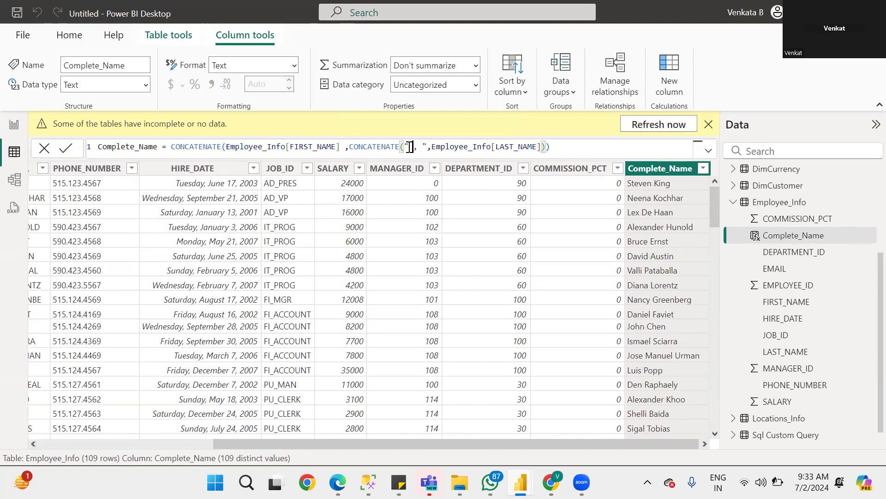
pyautogui.click(66, 148)
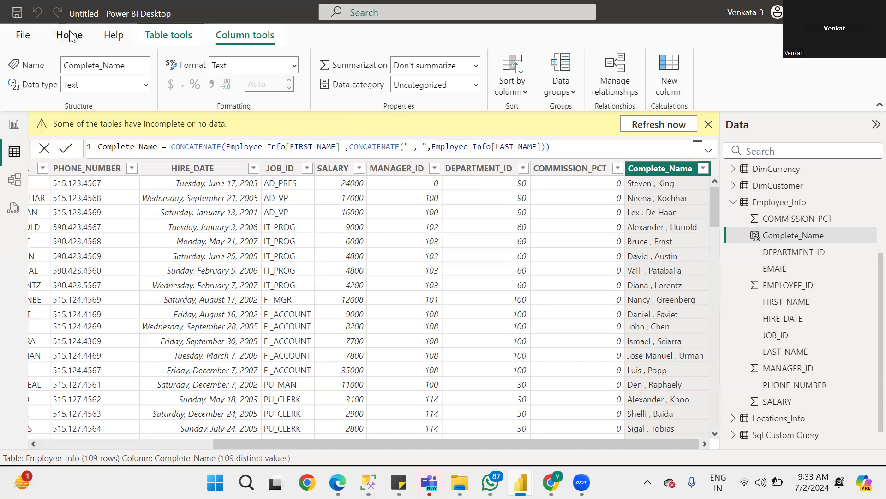
pyautogui.doubleClick(196, 147)
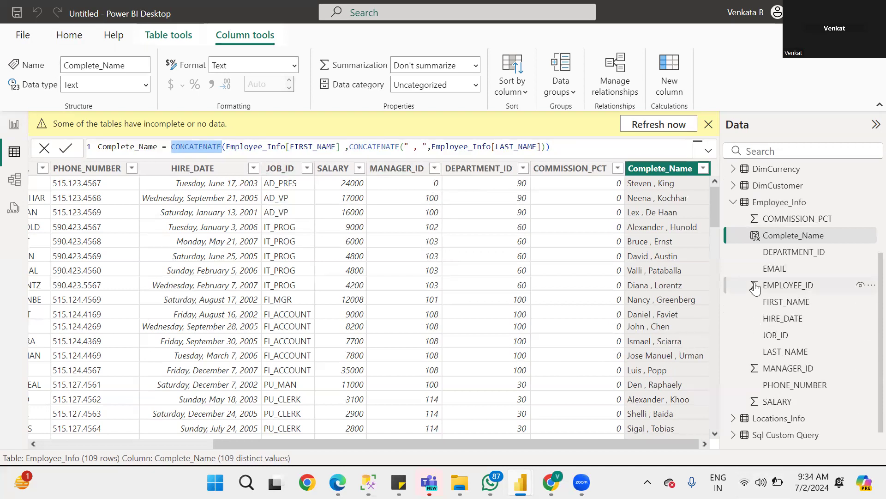
# Step: Delete the Complete_Name column from Employee_Info and dismiss the incomplete-data notices
pyautogui.click(734, 203)
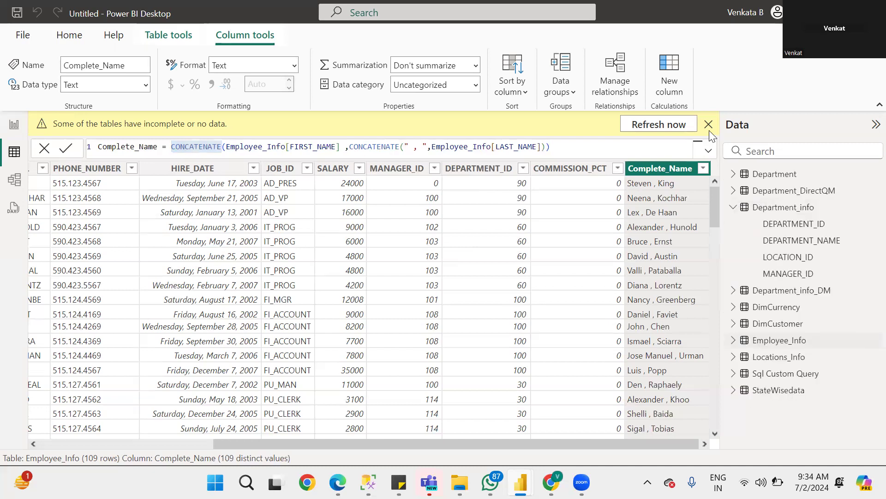
pyautogui.click(708, 125)
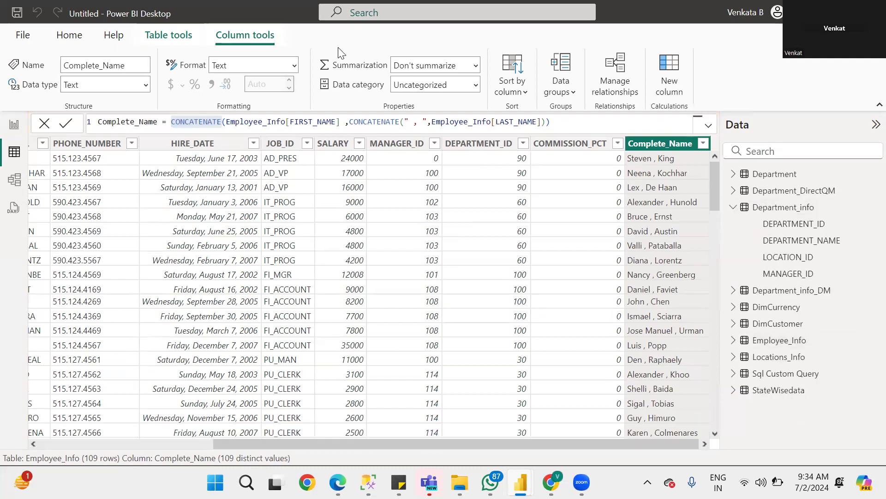
pyautogui.click(70, 35)
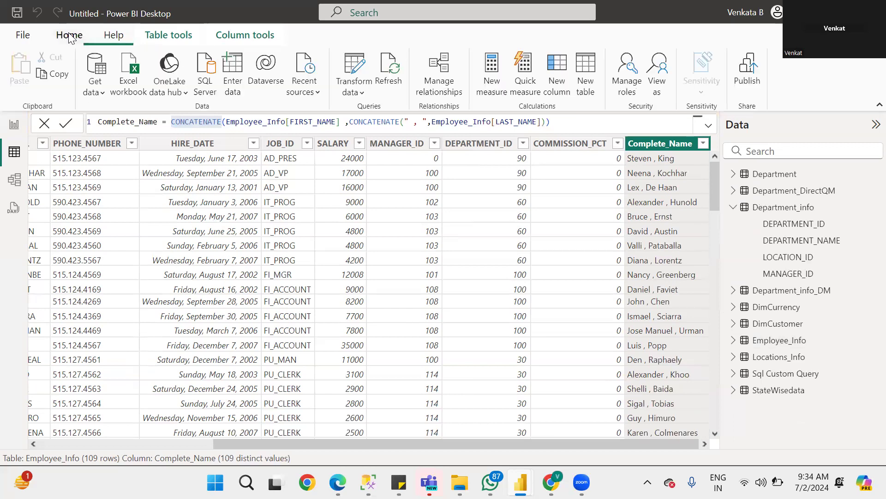
pyautogui.rightClick(658, 144)
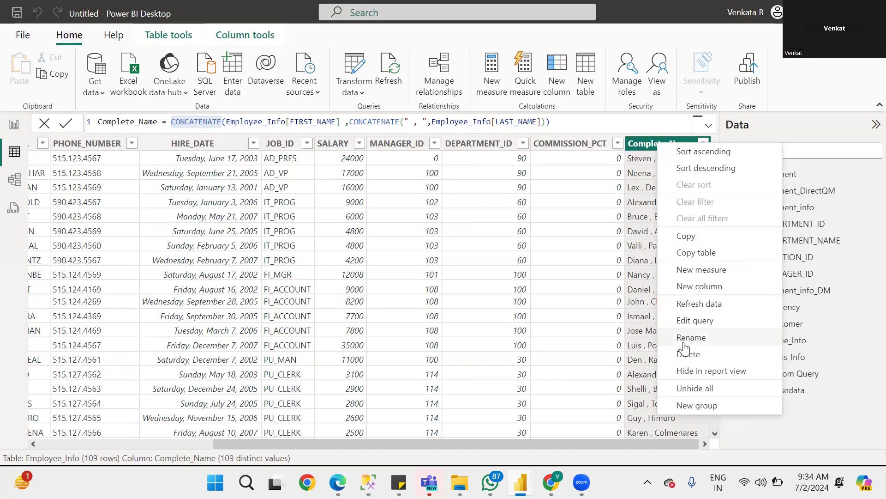
pyautogui.click(685, 356)
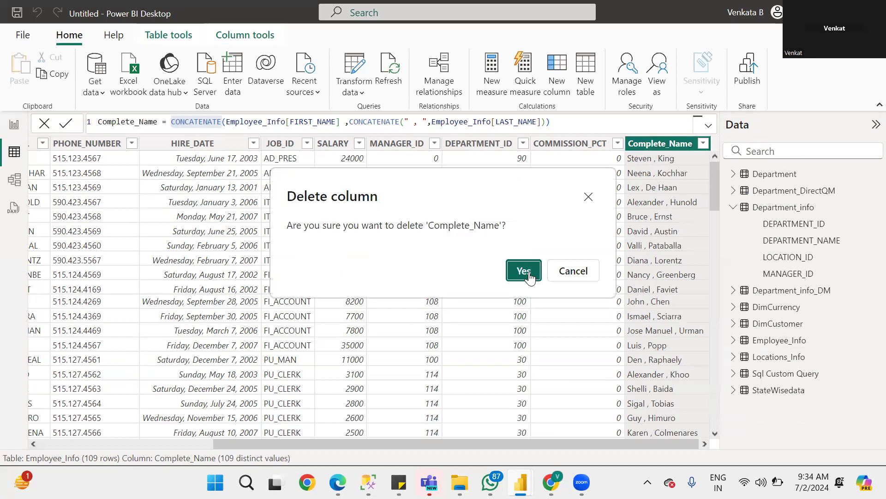
pyautogui.click(524, 271)
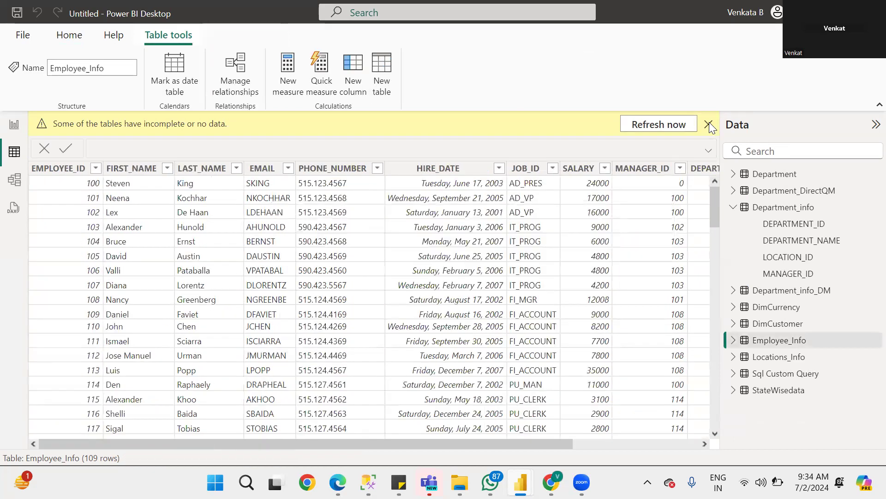
pyautogui.click(710, 125)
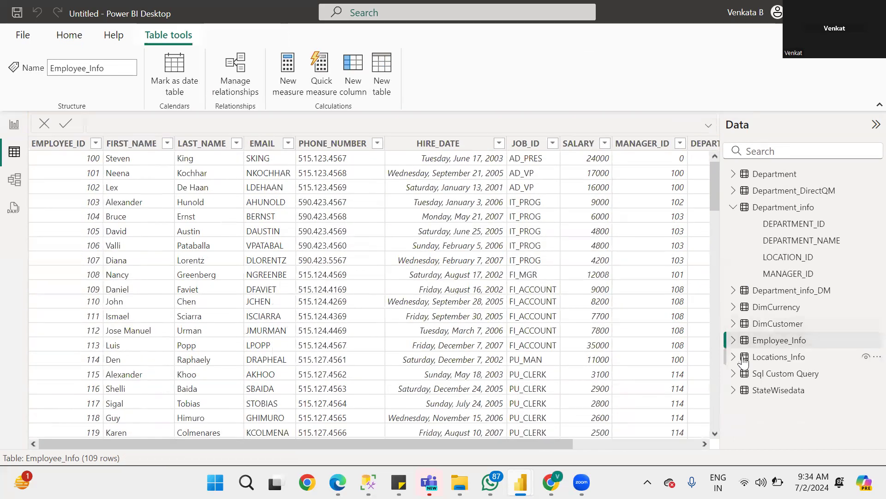
# Step: Expand the Employee_Info table's fields and open the Power Query Editor to transform the data
pyautogui.click(733, 341)
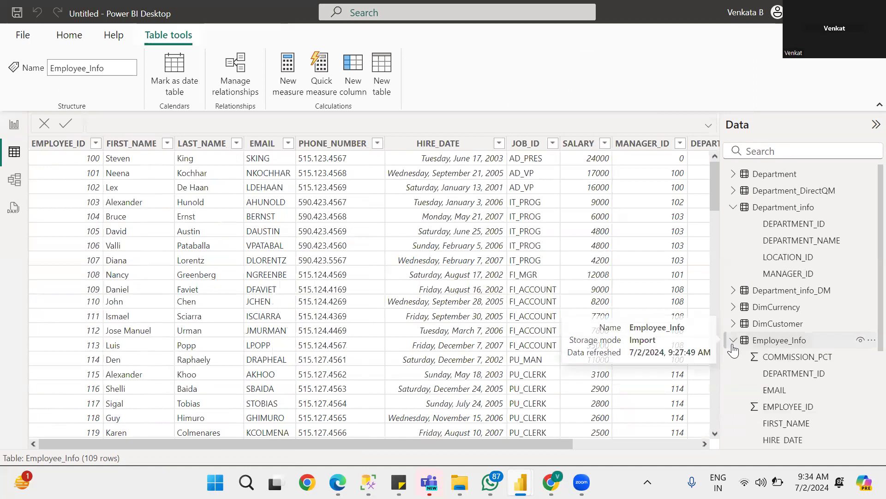
pyautogui.click(71, 36)
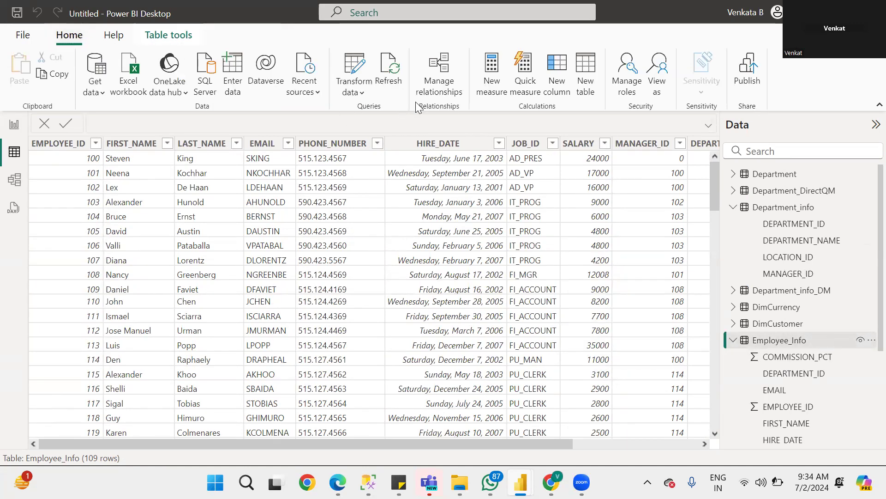
pyautogui.click(361, 95)
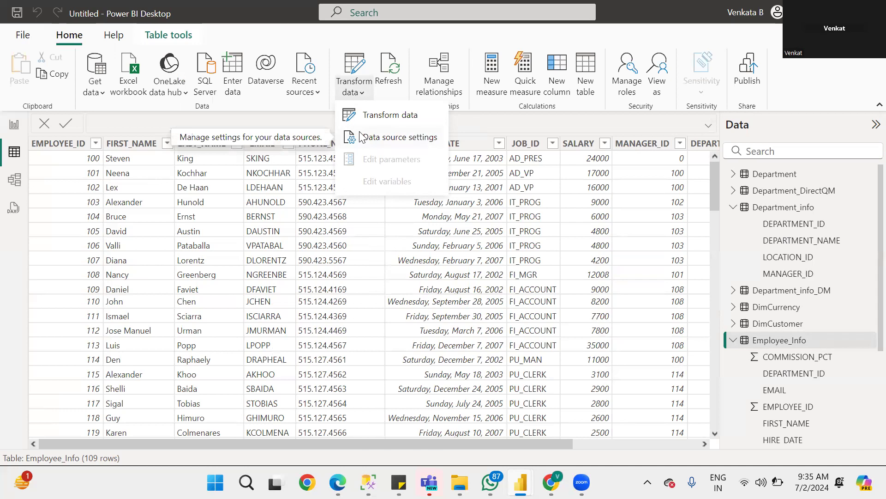
pyautogui.click(391, 116)
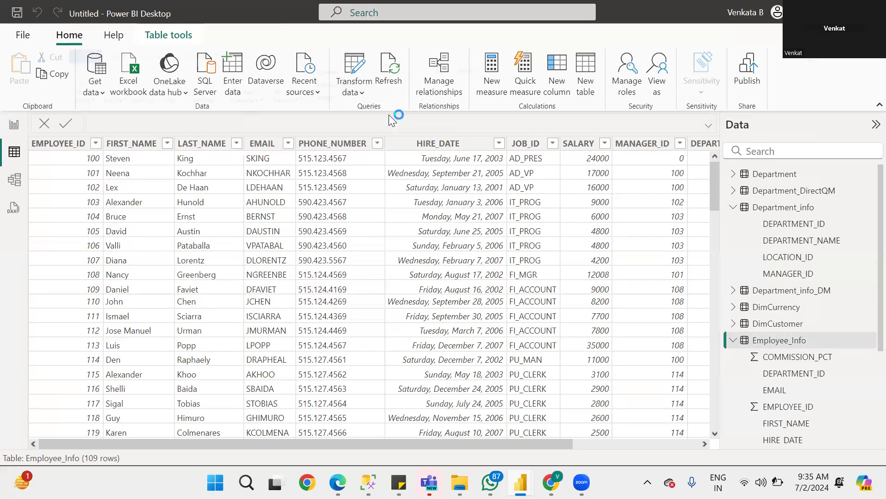
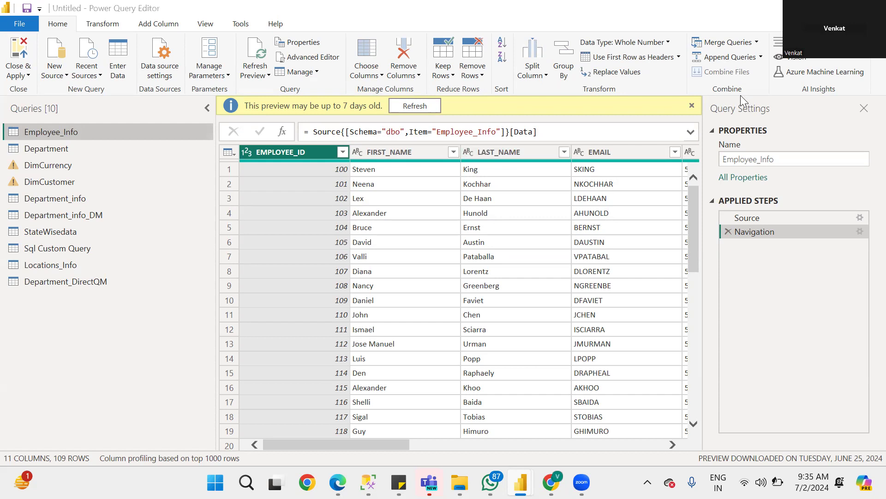
pyautogui.click(786, 159)
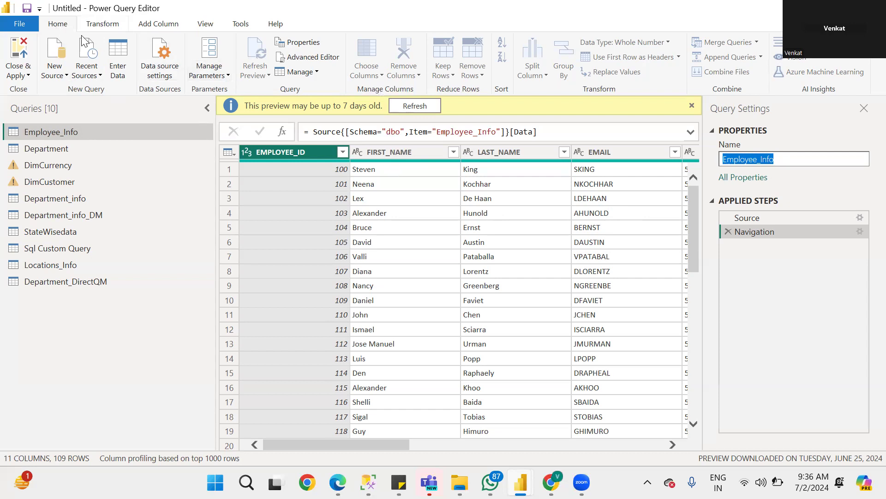
# Step: Add a custom column to the Employee_Info query with the formula [FIRST_NAME] & [LAST_NAME], keeping the default name Custom
pyautogui.click(155, 26)
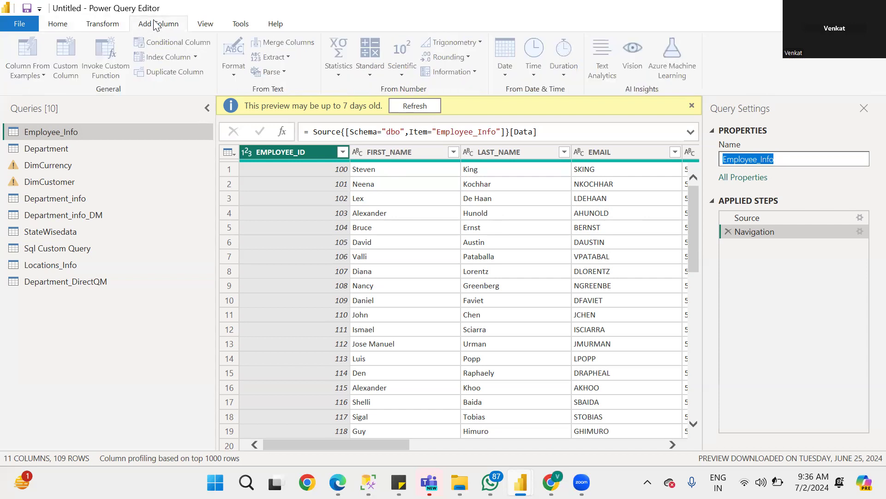
pyautogui.click(402, 154)
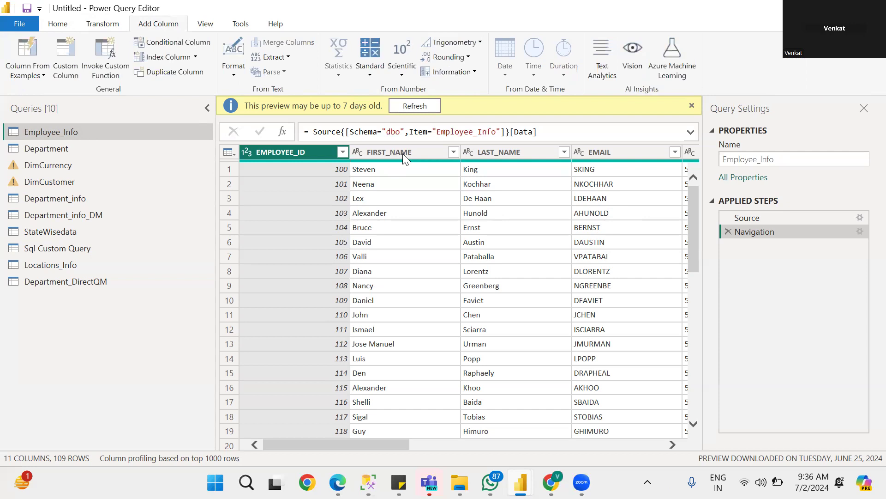
pyautogui.click(402, 154)
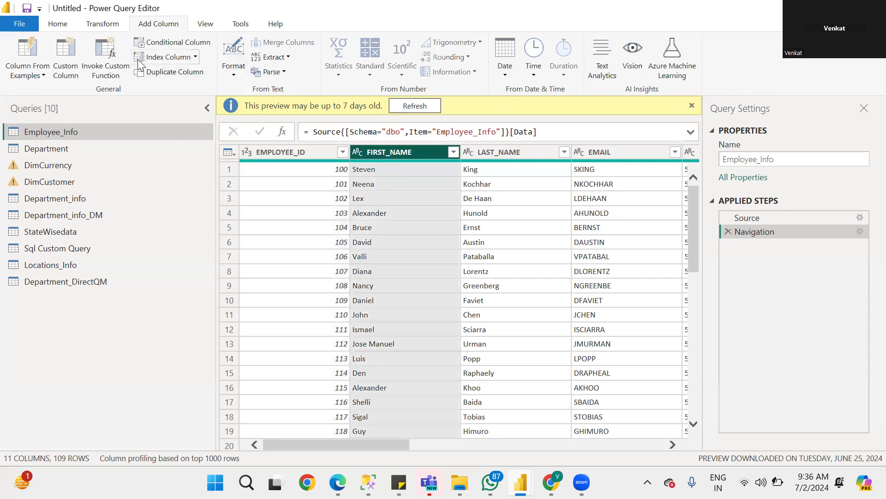
pyautogui.click(68, 79)
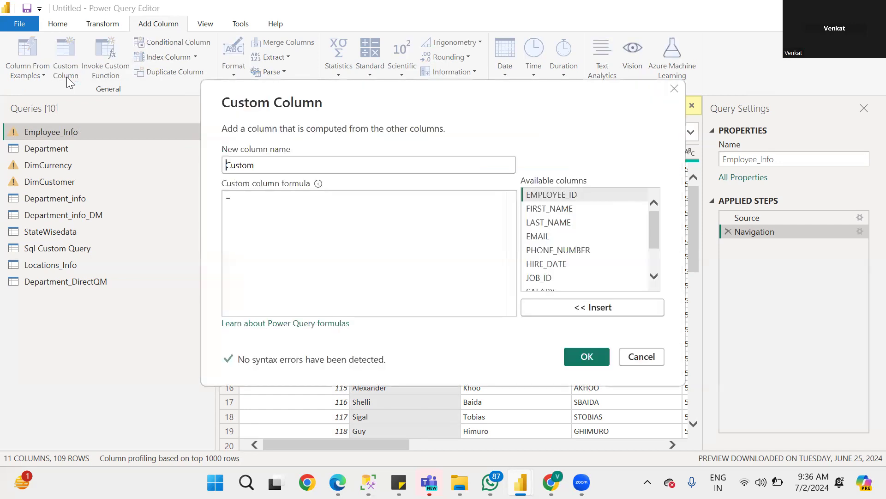
pyautogui.click(269, 198)
pyautogui.doubleClick(552, 208)
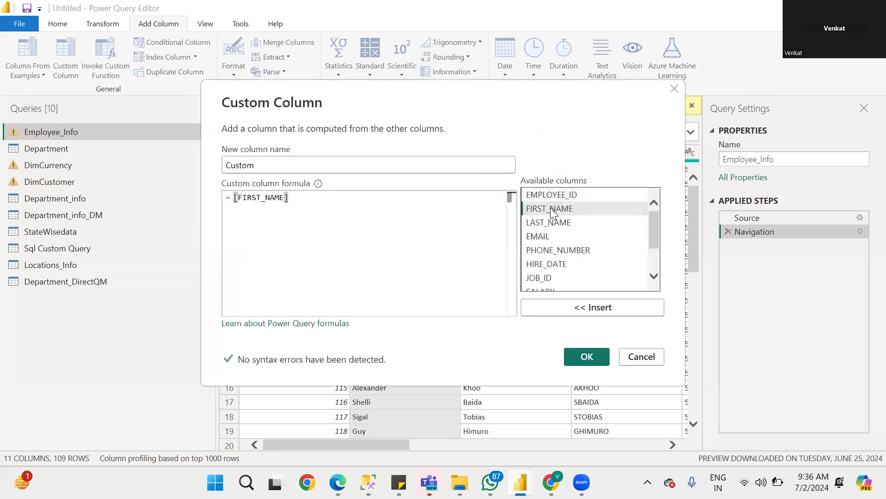
pyautogui.write('&')
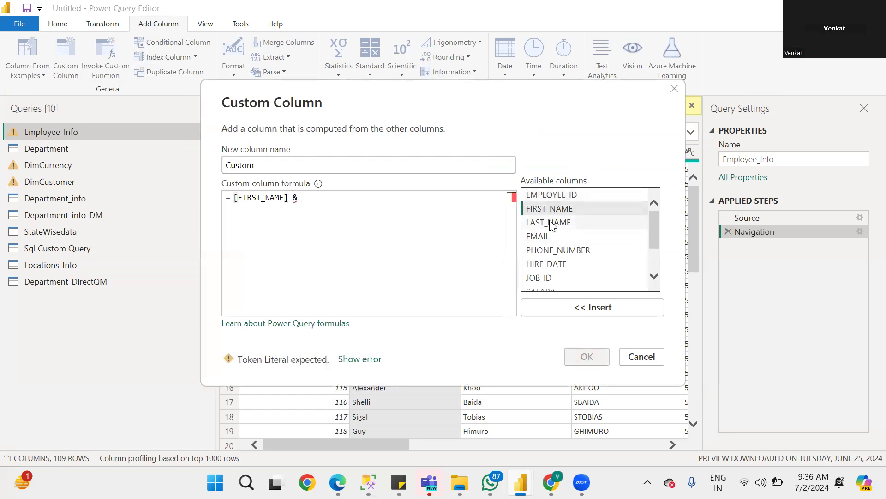
pyautogui.click(552, 223)
pyautogui.doubleClick(550, 222)
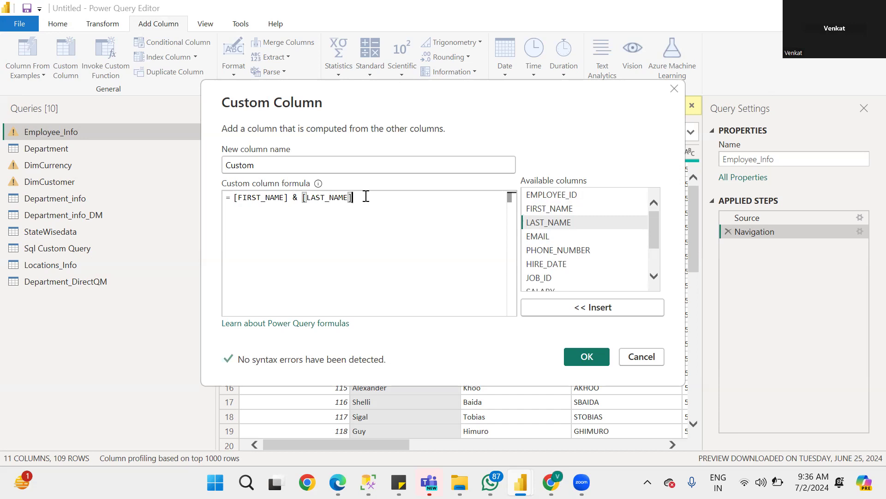
pyautogui.click(587, 359)
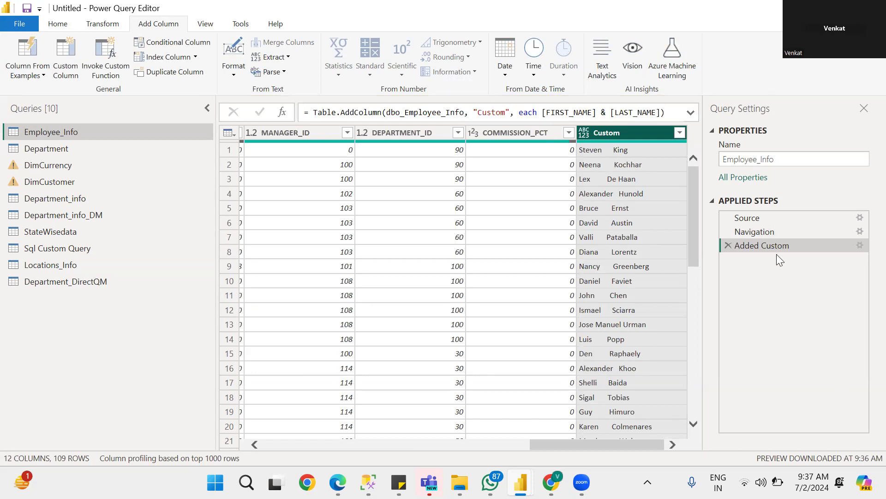
# Step: Rename the Custom column to Complete_Name by editing the Added Custom step of Employee_Info
pyautogui.doubleClick(631, 132)
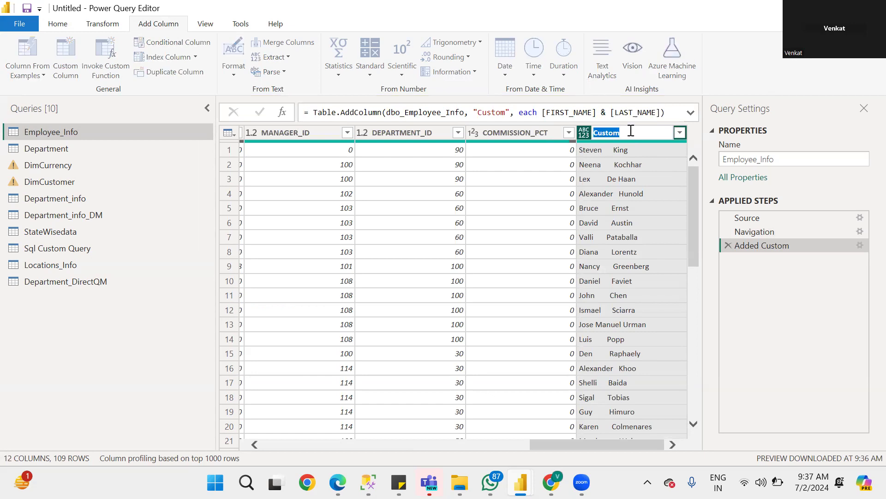
pyautogui.click(858, 246)
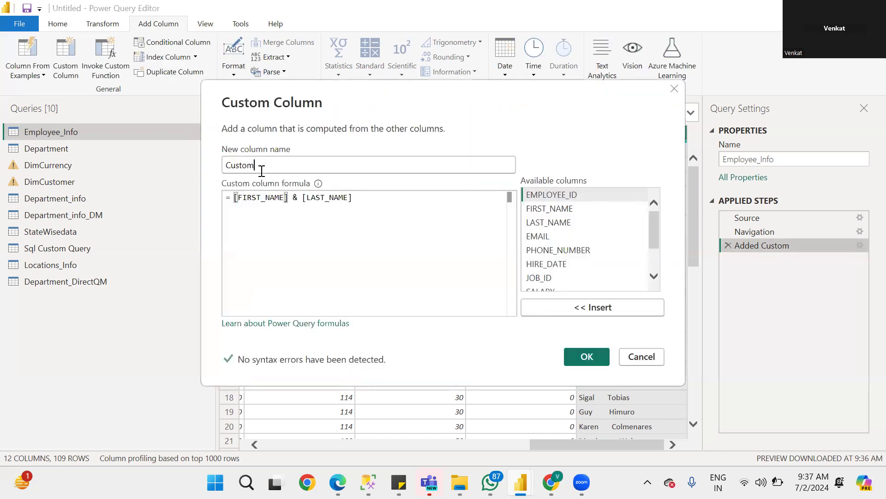
pyautogui.moveTo(262, 164); pyautogui.dragTo(189, 160)
pyautogui.press('BackSpace')
pyautogui.write('C')
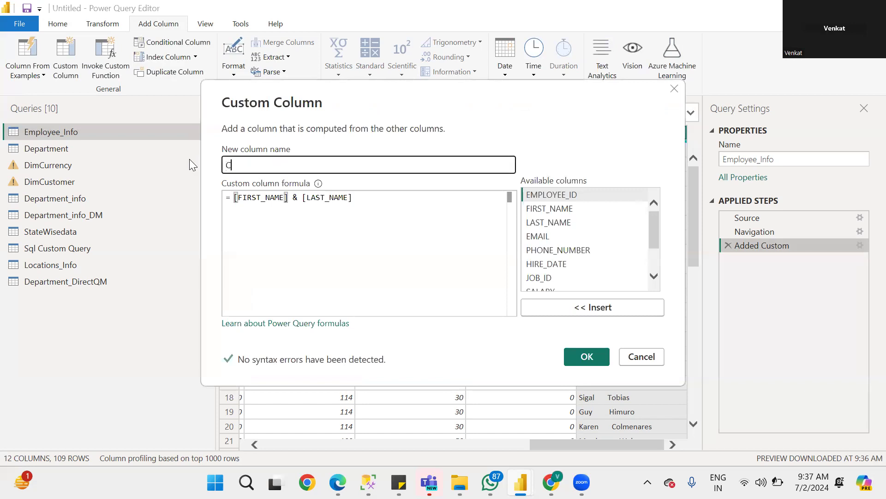
pyautogui.write('om-lete')
pyautogui.press('BackSpace')
pyautogui.press('BackSpace')
pyautogui.press('BackSpace')
pyautogui.press('BackSpace')
pyautogui.press('BackSpace')
pyautogui.write('plete_name')
pyautogui.press('Left')
pyautogui.press('Left')
pyautogui.press('Left')
pyautogui.press('Left')
pyautogui.press('Delete')
pyautogui.write('N')
pyautogui.click(577, 354)
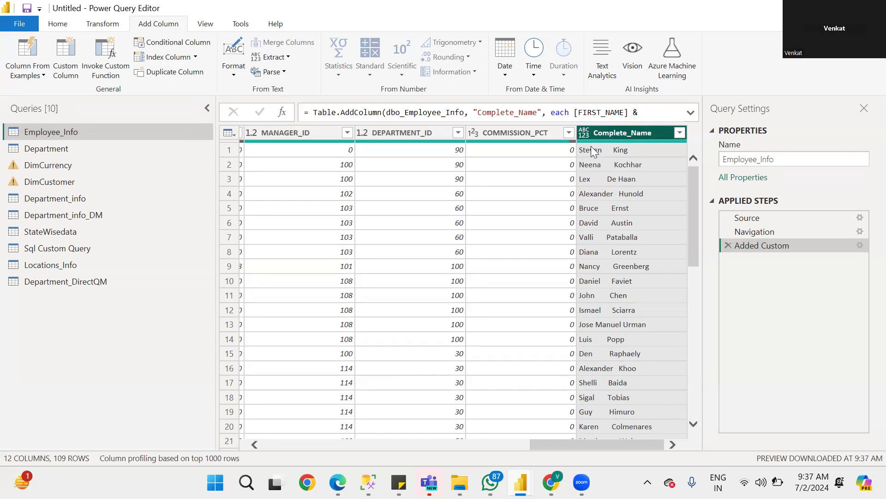
# Step: Replace the underscore with a space so the added custom column is named Complete Name
pyautogui.click(860, 245)
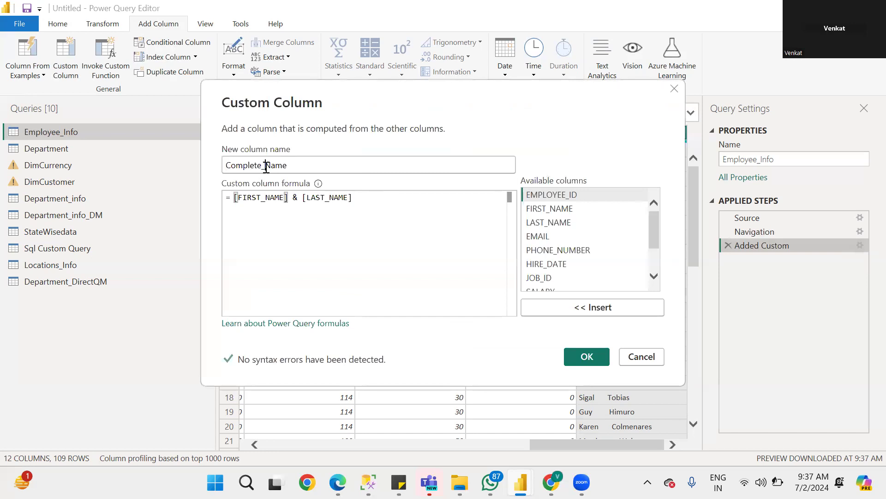
pyautogui.click(267, 168)
pyautogui.press('BackSpace')
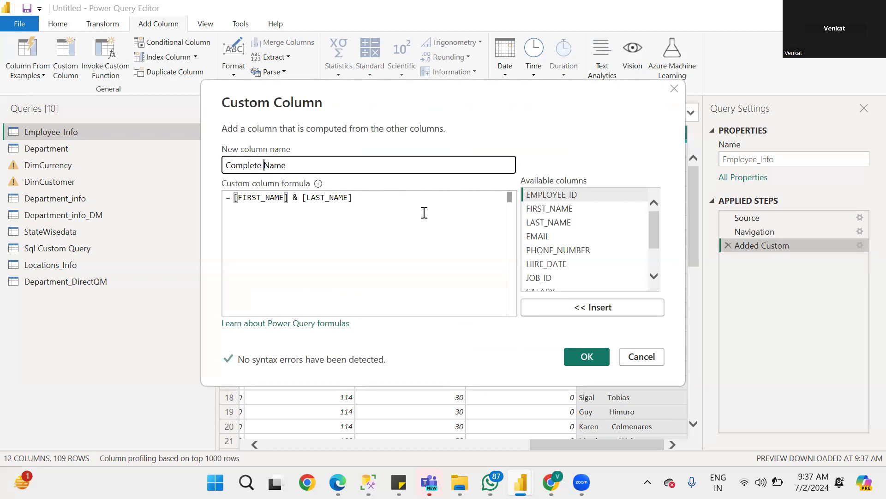
pyautogui.click(582, 363)
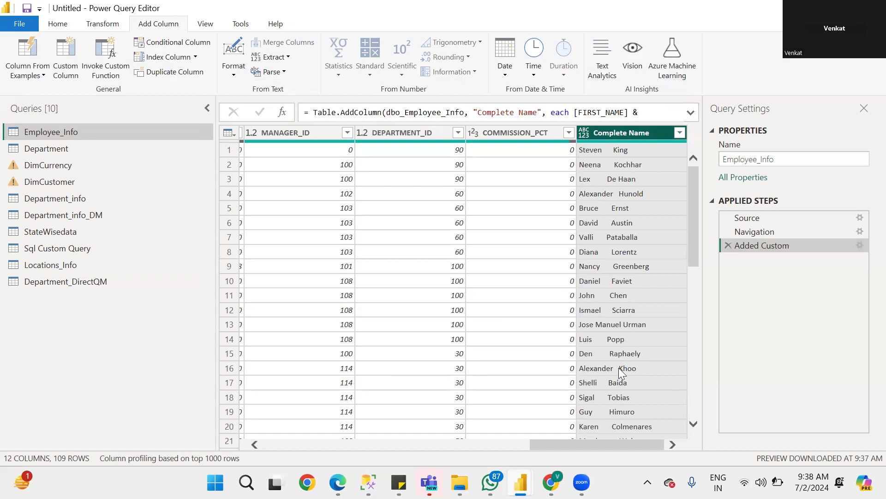
# Step: Examine the full Complete Name column formula and the FIRST_NAME and LAST_NAME source columns
pyautogui.click(691, 113)
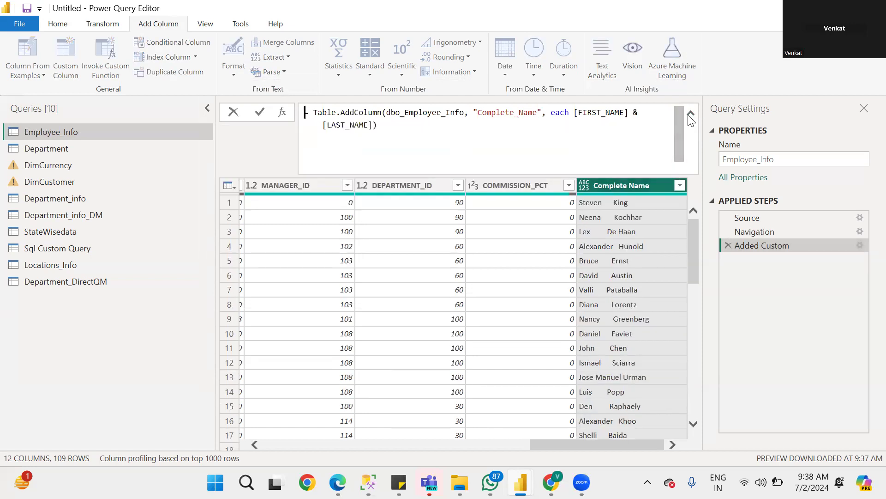
pyautogui.click(691, 114)
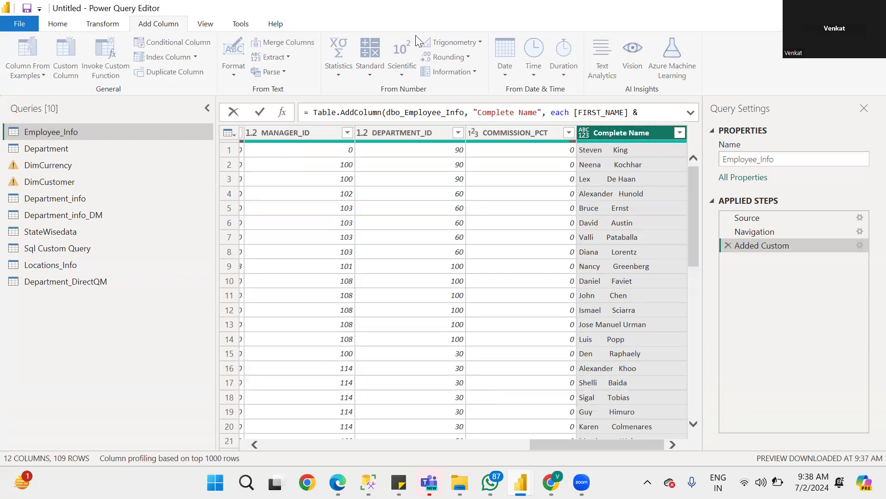
pyautogui.click(555, 447)
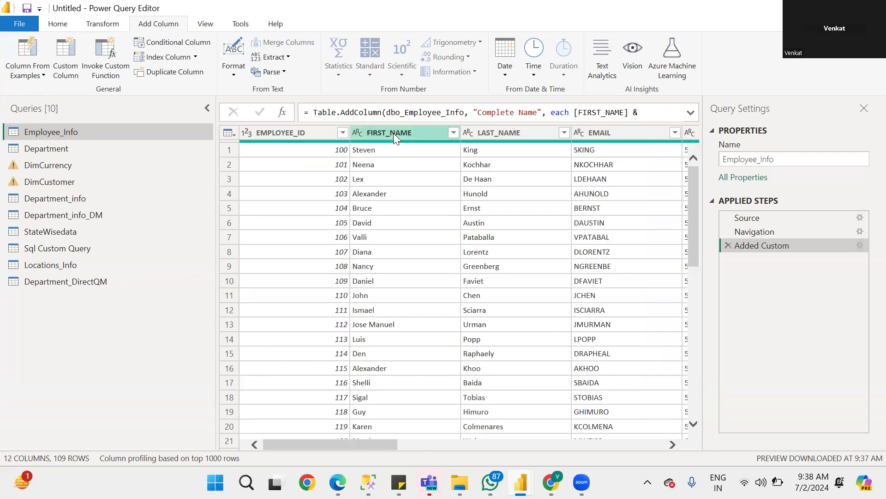
pyautogui.click(449, 133)
pyautogui.keyDown('ctrl'); pyautogui.click(495, 133); pyautogui.keyUp('ctrl')
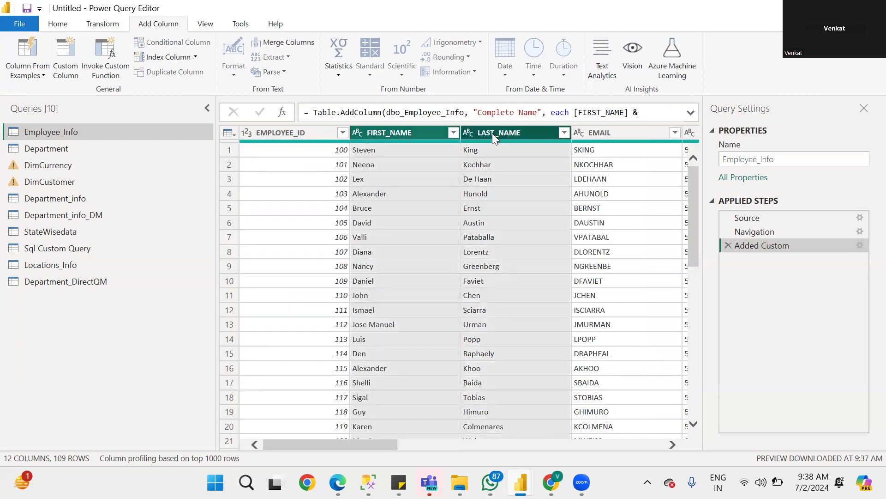
pyautogui.rightClick(493, 133)
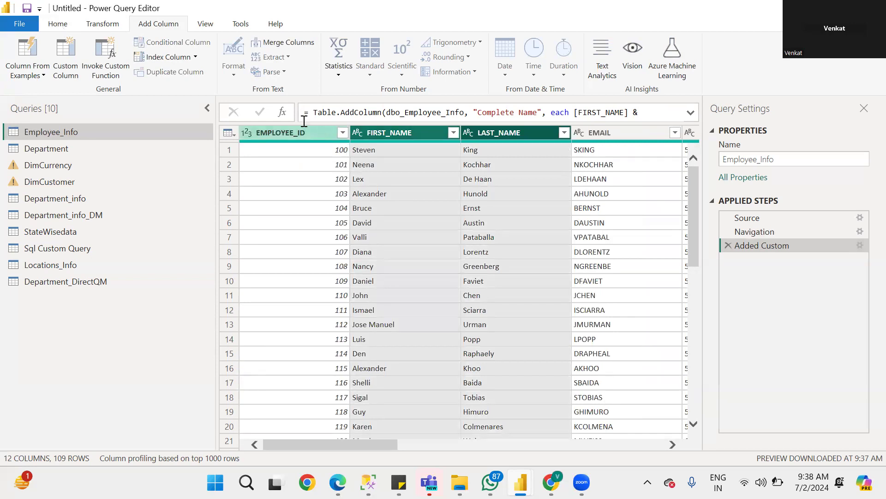
pyautogui.click(388, 134)
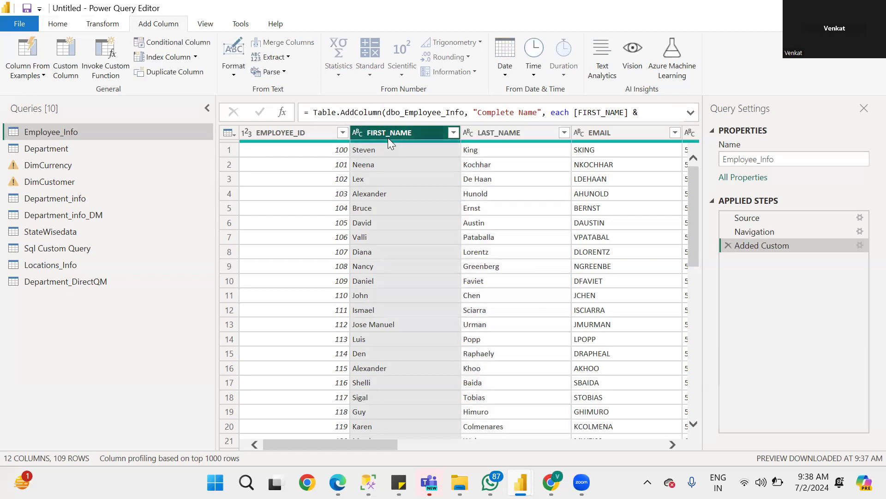
# Step: Use Go to Column to jump to the SALARY column of Employee_Info
pyautogui.click(68, 27)
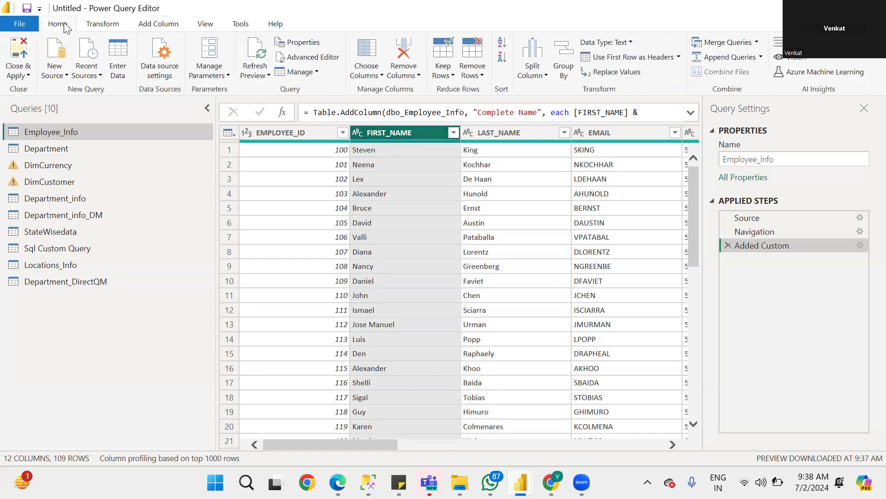
pyautogui.click(380, 75)
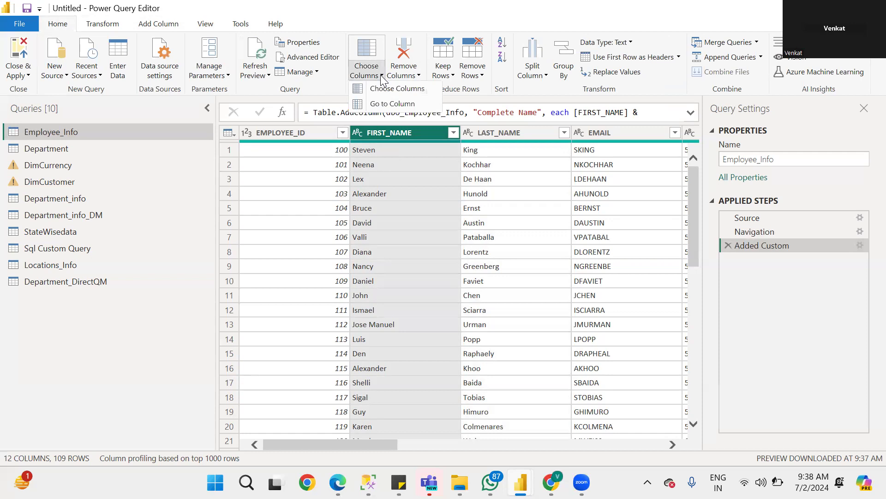
pyautogui.click(383, 104)
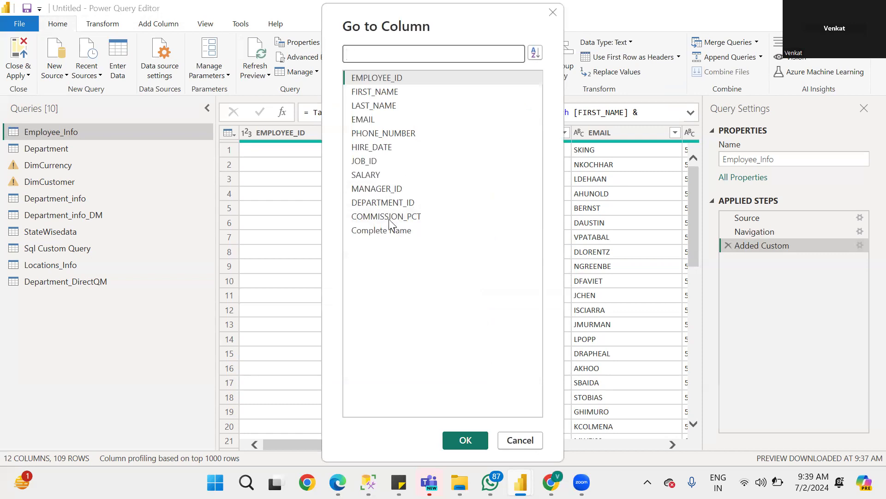
pyautogui.click(365, 176)
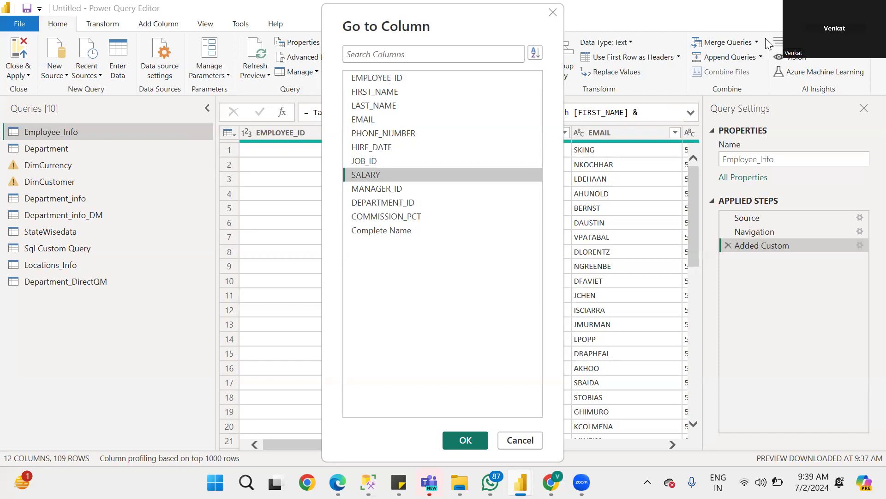
pyautogui.click(458, 438)
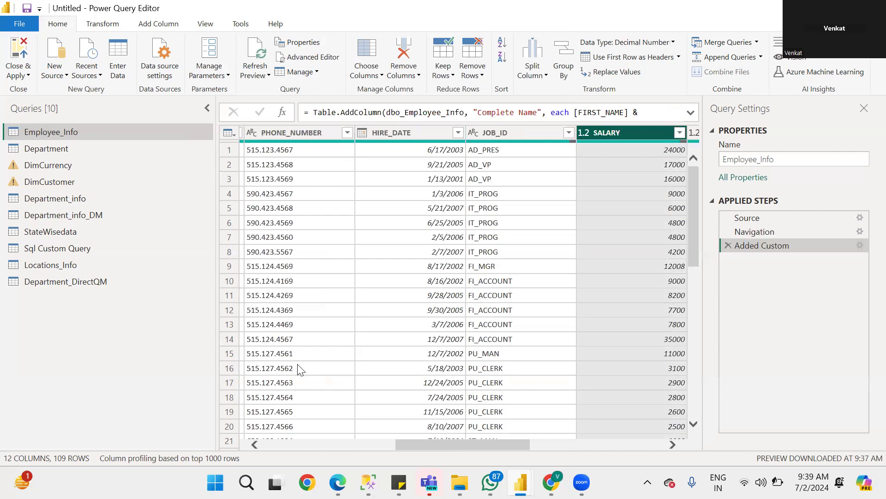
# Step: Use Choose Columns to keep every Employee_Info column except FIRST_NAME, LAST_NAME and COMMISSION_PCT
pyautogui.click(378, 75)
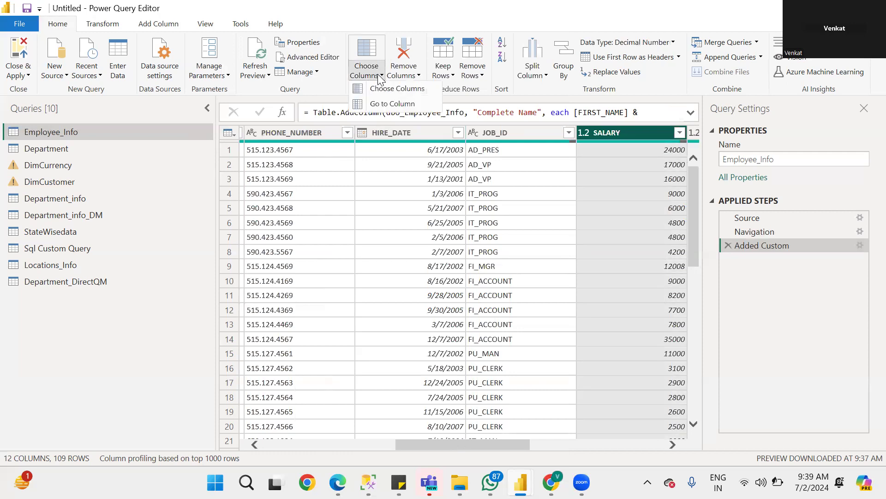
pyautogui.click(393, 90)
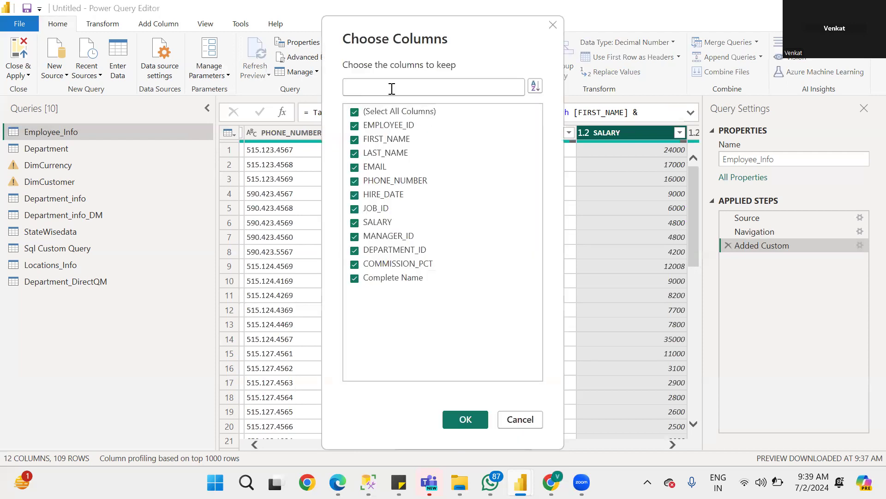
pyautogui.click(355, 113)
pyautogui.click(355, 114)
pyautogui.click(355, 139)
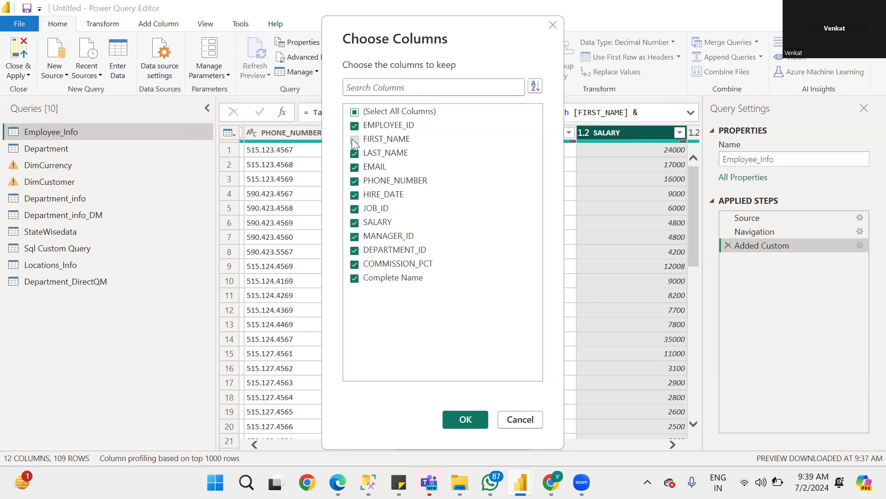
pyautogui.click(355, 153)
pyautogui.click(462, 420)
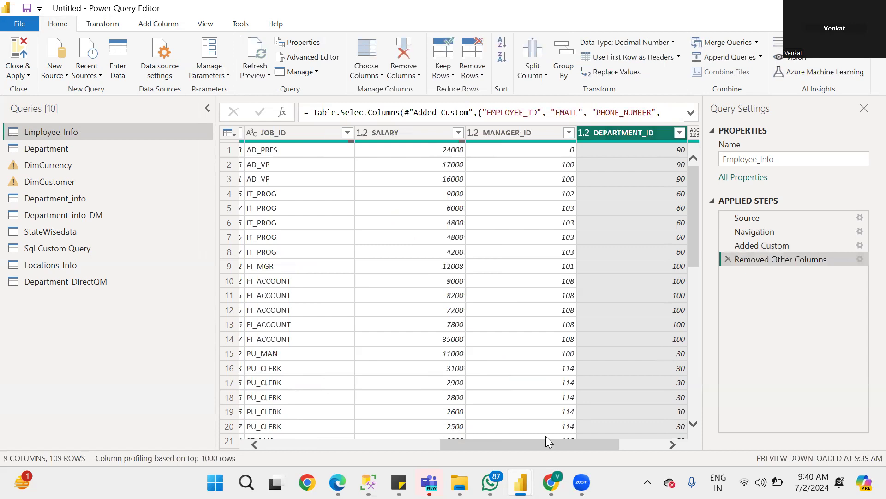
# Step: Move the Complete Name column to the beginning of the Employee_Info query
pyautogui.moveTo(523, 446); pyautogui.dragTo(278, 359)
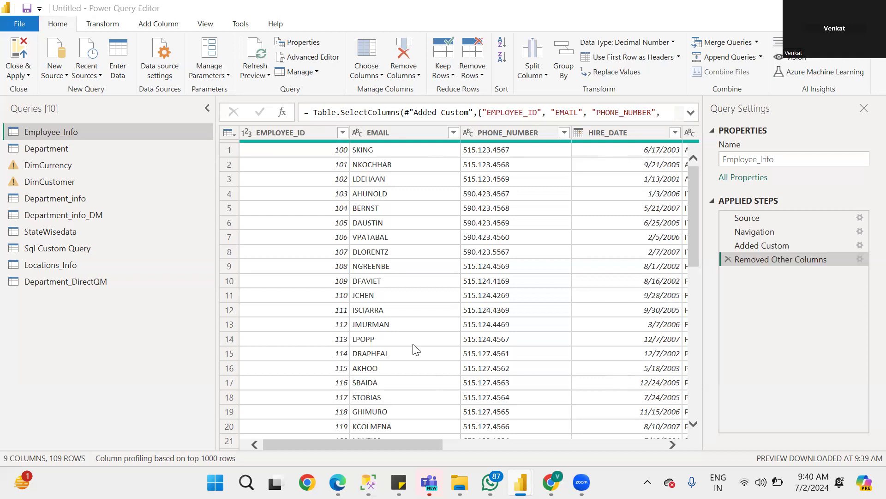
pyautogui.moveTo(338, 448); pyautogui.dragTo(599, 447)
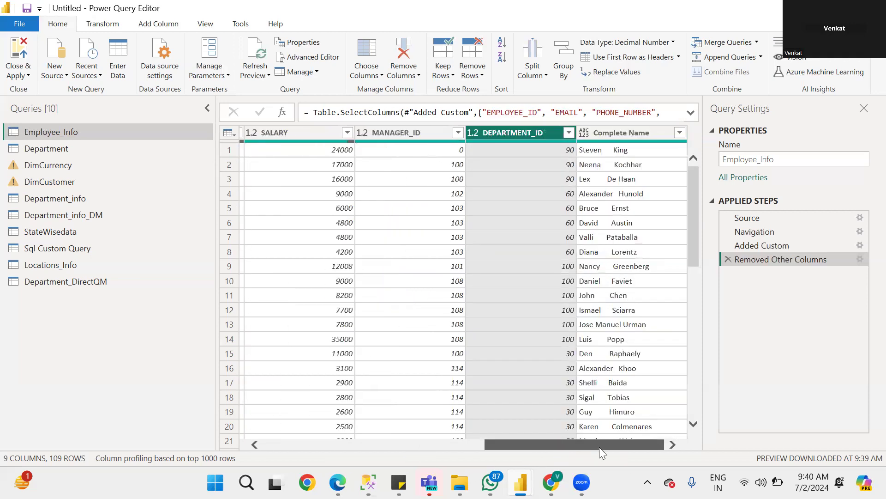
pyautogui.rightClick(635, 131)
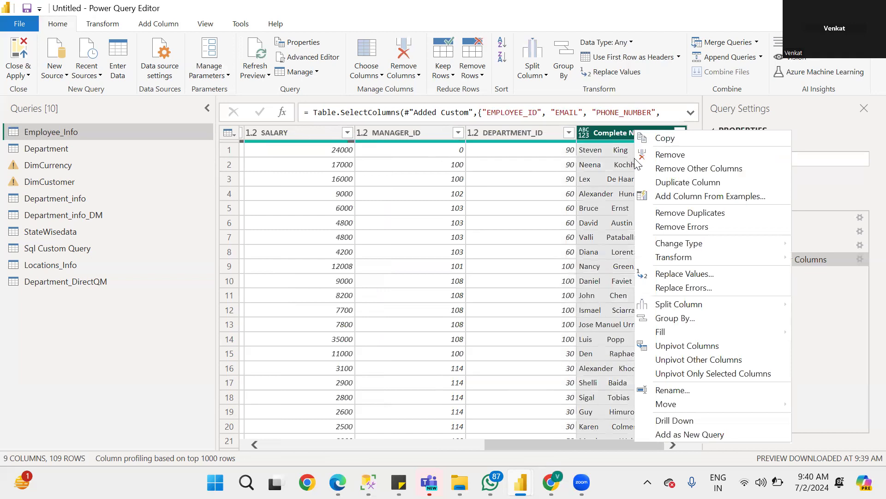
pyautogui.moveTo(672, 247)
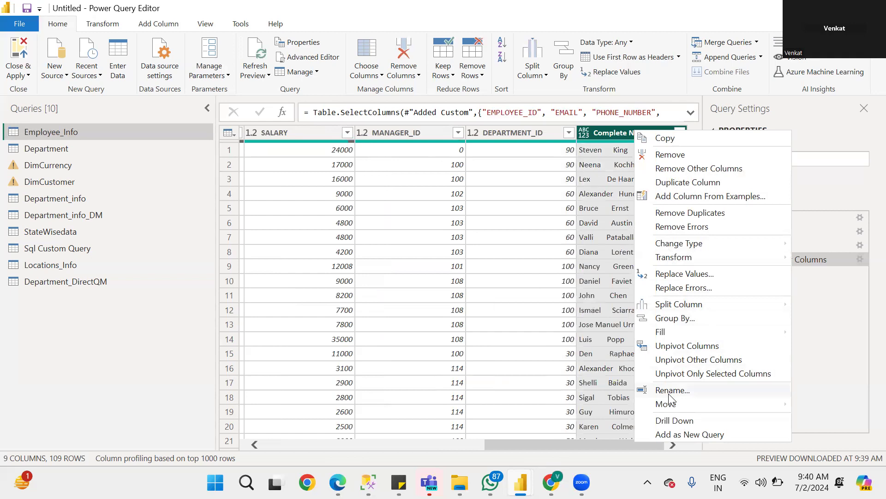
pyautogui.moveTo(666, 407)
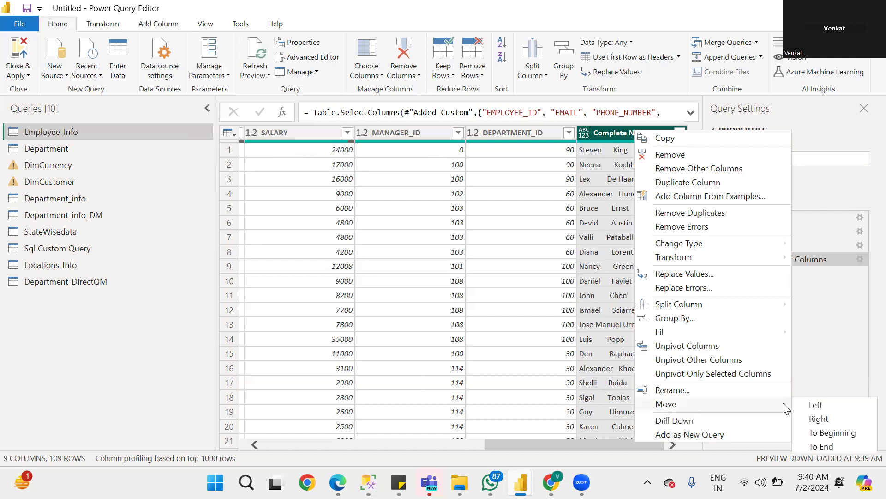
pyautogui.click(830, 434)
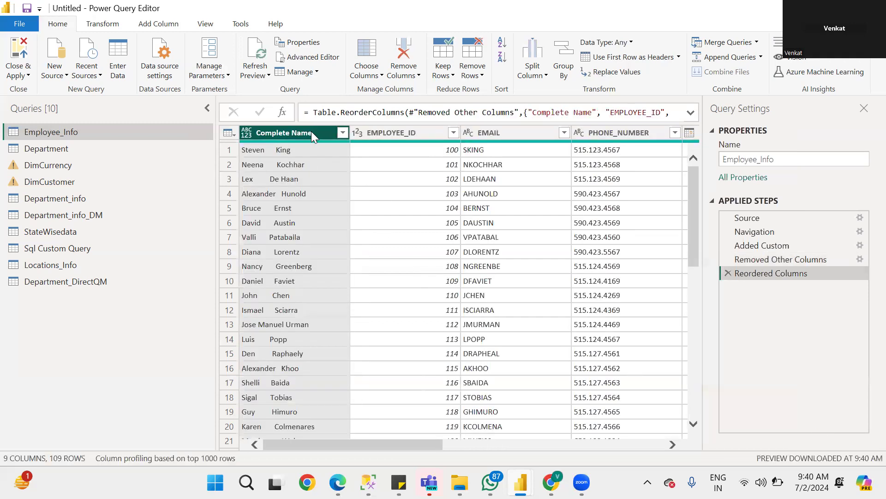
# Step: Move the Complete Name column one place to the right so it follows EMPLOYEE_ID
pyautogui.rightClick(337, 133)
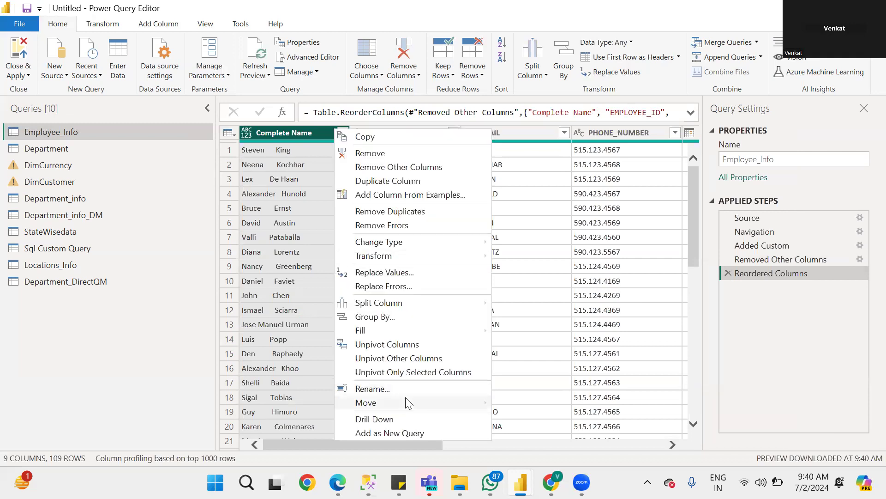
pyautogui.moveTo(401, 405)
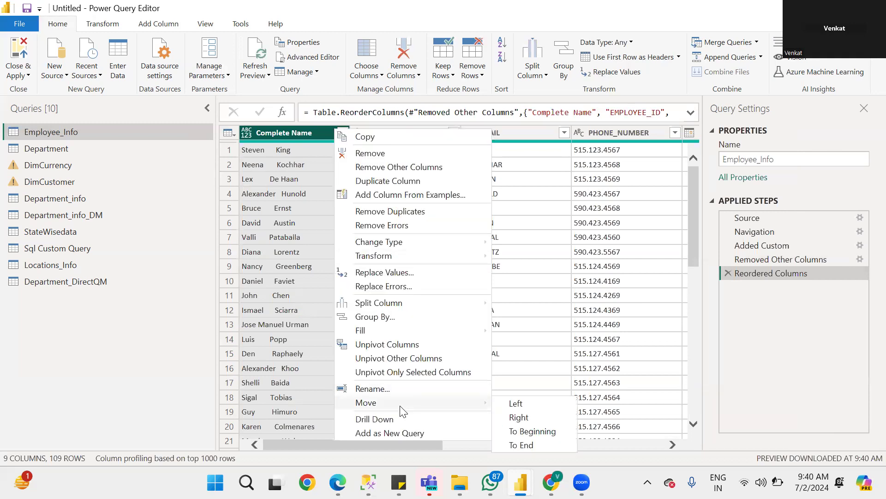
pyautogui.click(519, 417)
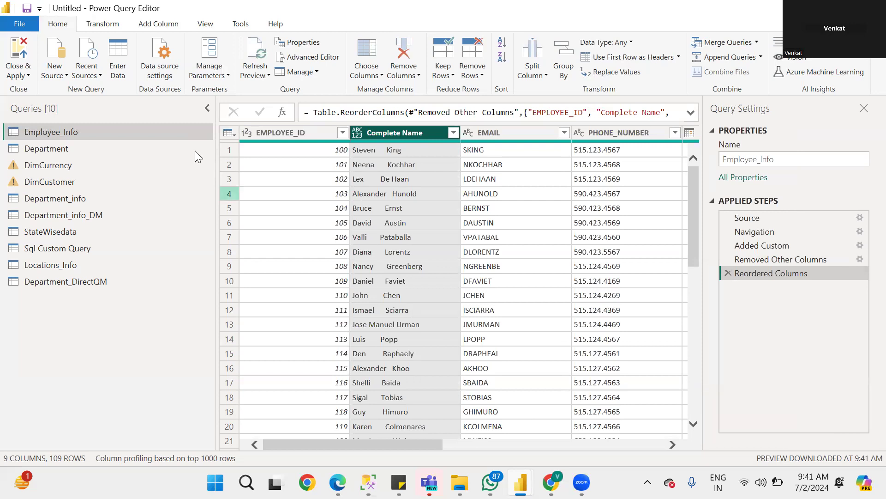
# Step: Close the Power Query Editor and apply the pending query changes to the Power BI Desktop model
pyautogui.click(20, 76)
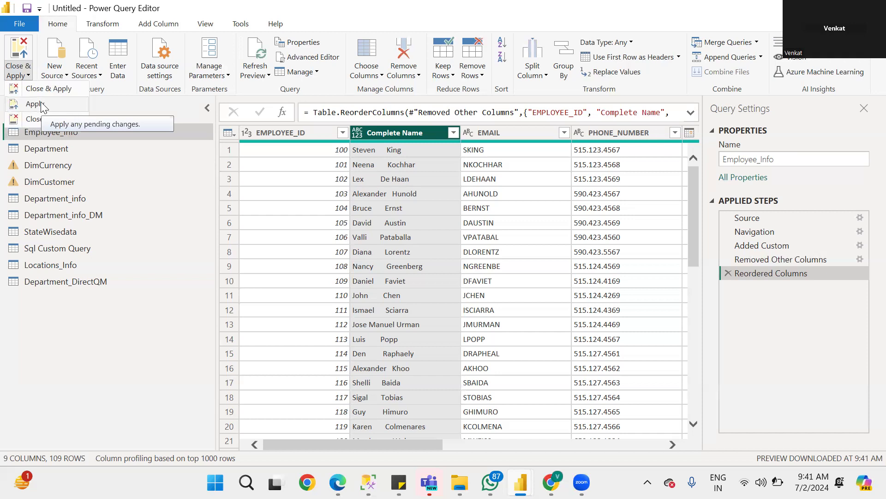
pyautogui.click(22, 70)
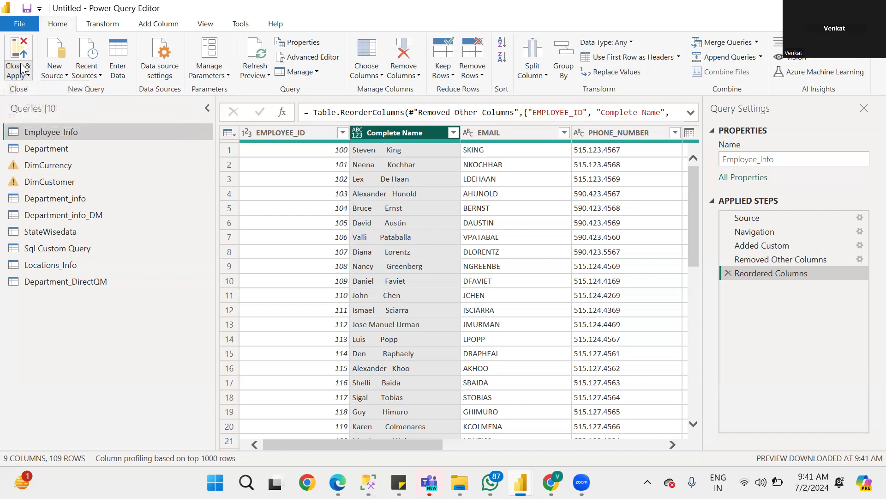
pyautogui.click(21, 74)
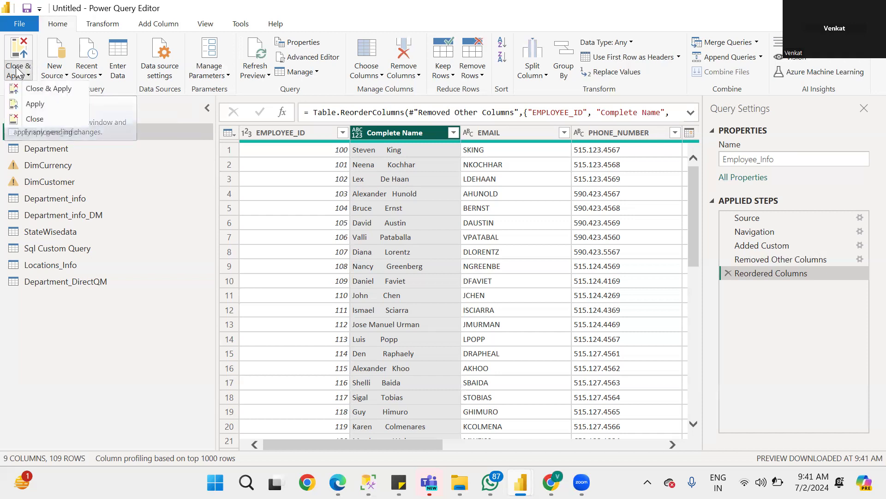
pyautogui.click(43, 90)
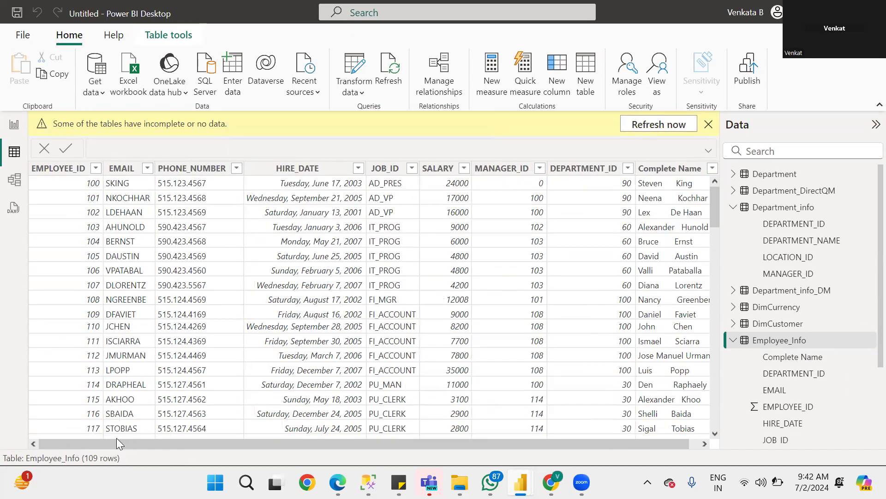
# Step: Check the columns and field list of the reloaded Employee_Info table and dismiss the incomplete-data notice
pyautogui.moveTo(277, 447); pyautogui.dragTo(608, 457)
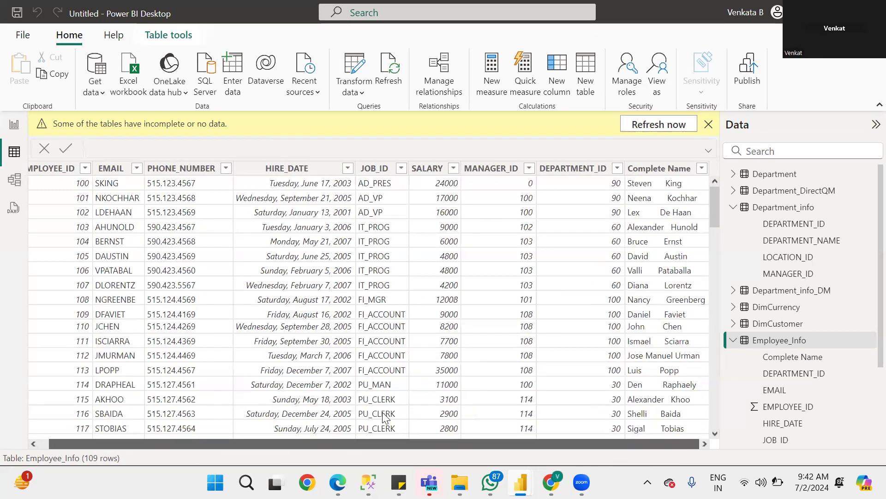
pyautogui.hscroll(-1, 428, 314)
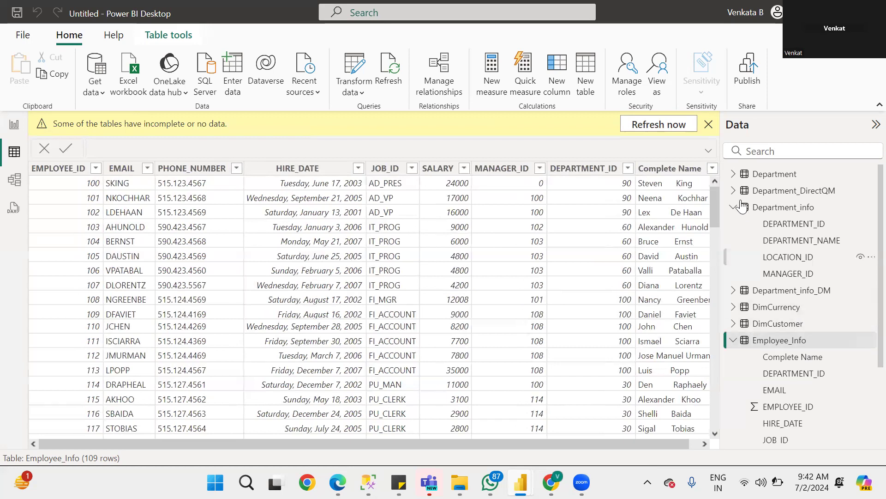
pyautogui.click(709, 126)
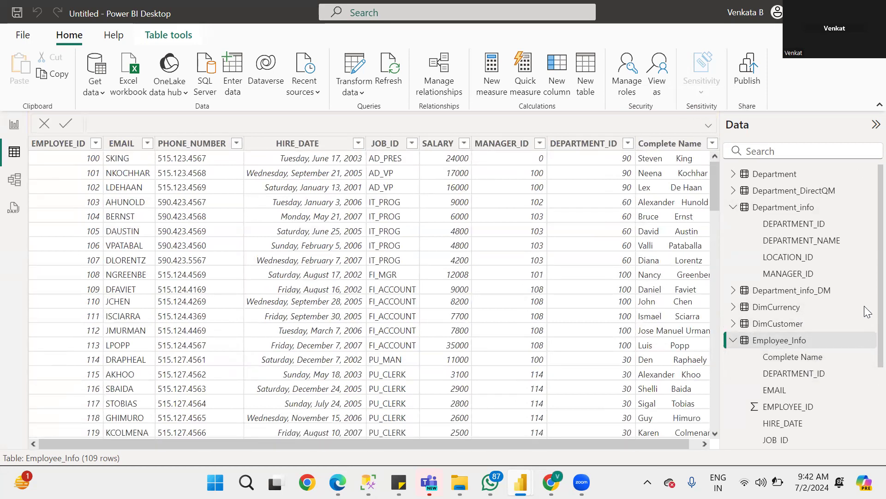
pyautogui.scroll(-3, 866, 351)
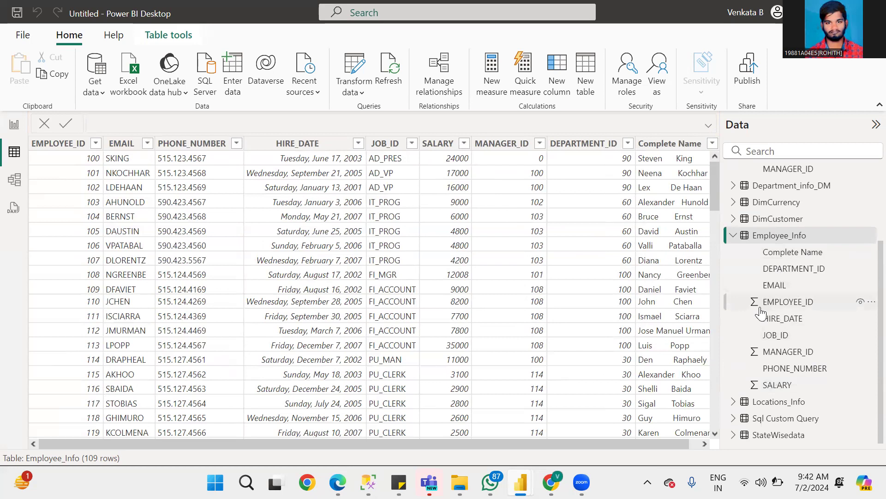
pyautogui.moveTo(531, 443); pyautogui.dragTo(651, 430)
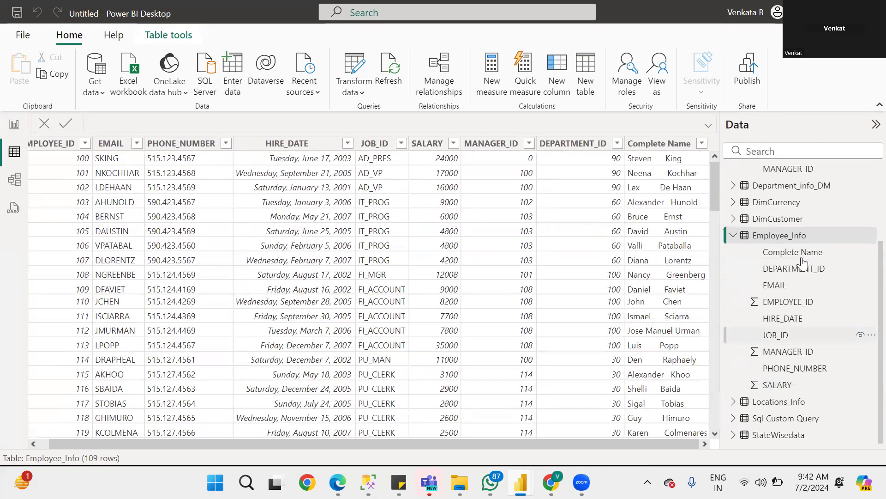
pyautogui.rightClick(787, 241)
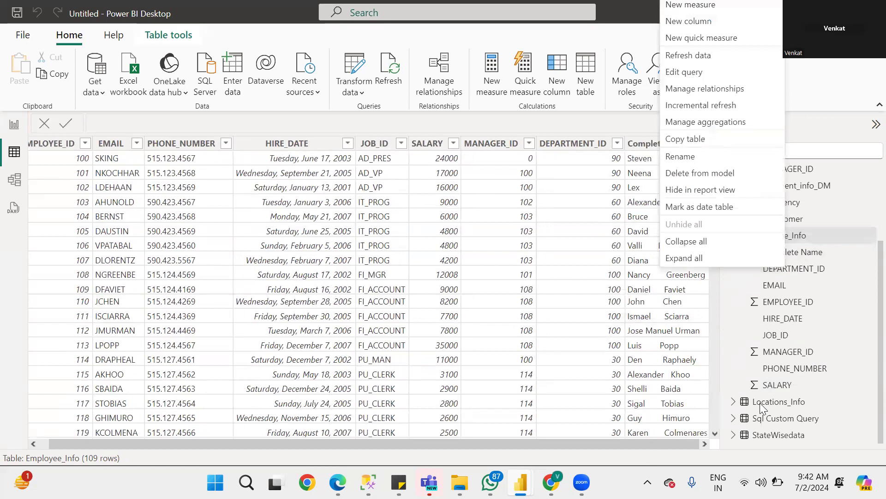
pyautogui.rightClick(867, 248)
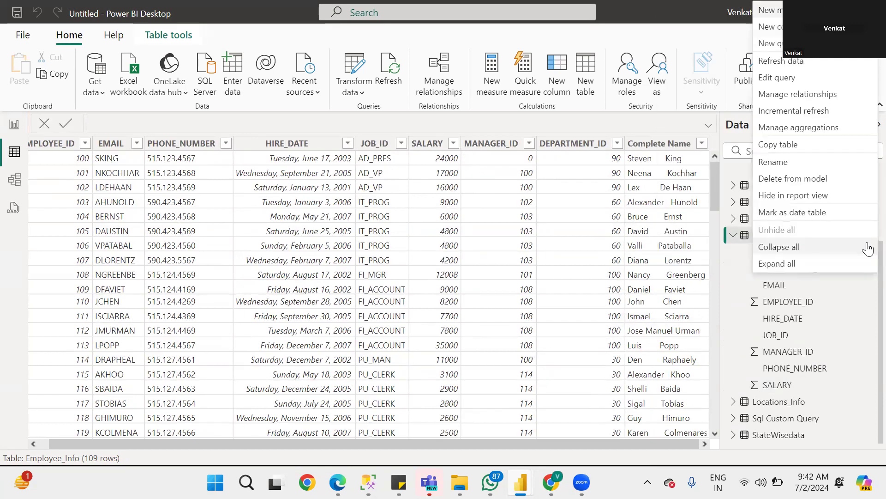
pyautogui.click(866, 318)
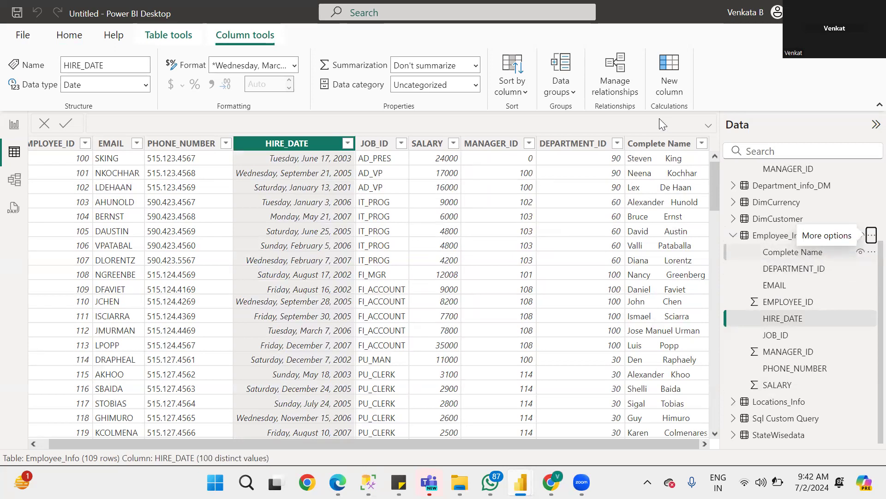
# Step: Rename the Complete Name column of Employee_Info to _Complete Name and dismiss the incomplete-data notice
pyautogui.doubleClick(639, 146)
pyautogui.click(629, 146)
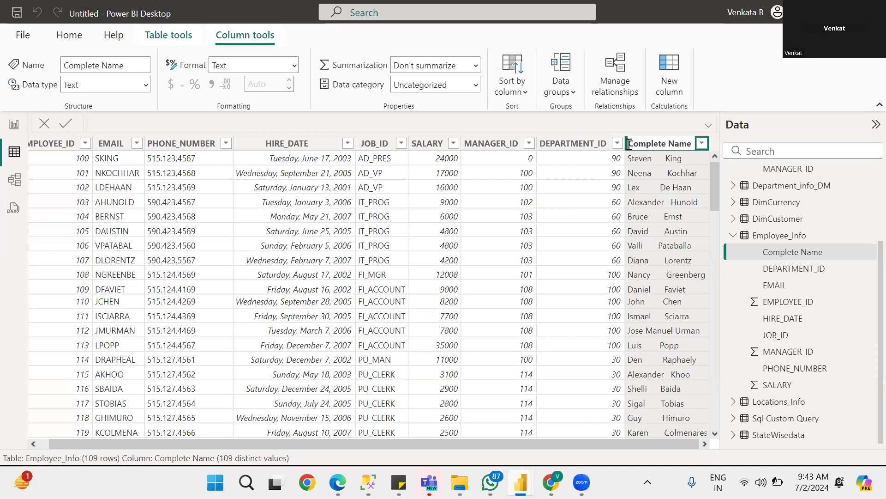
pyautogui.press('Return')
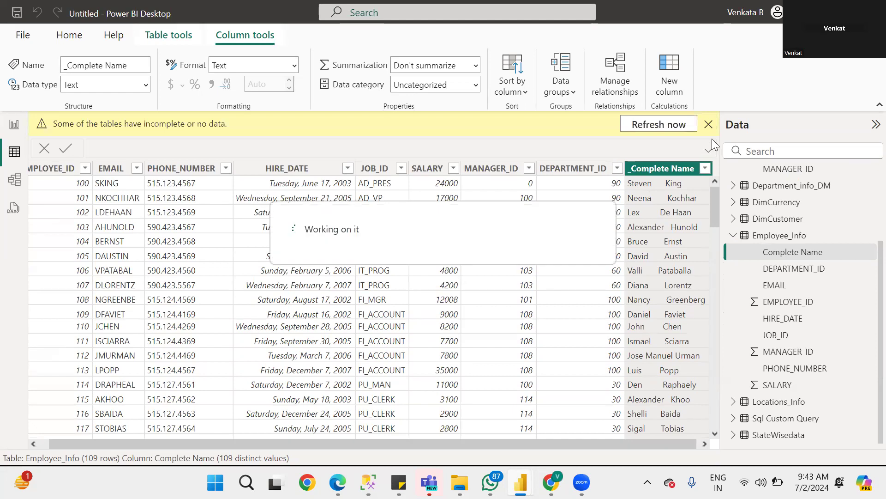
pyautogui.click(706, 128)
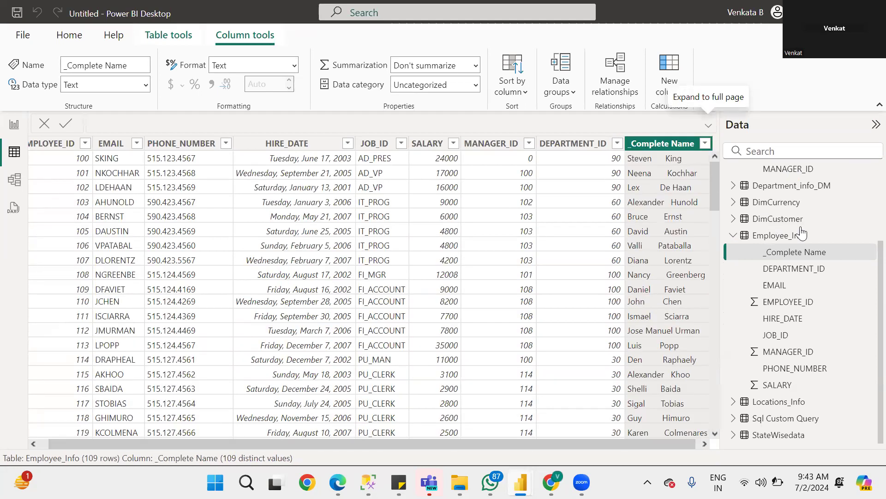
# Step: Open the Employee_Info table's query for editing in Power Query Editor
pyautogui.rightClick(761, 238)
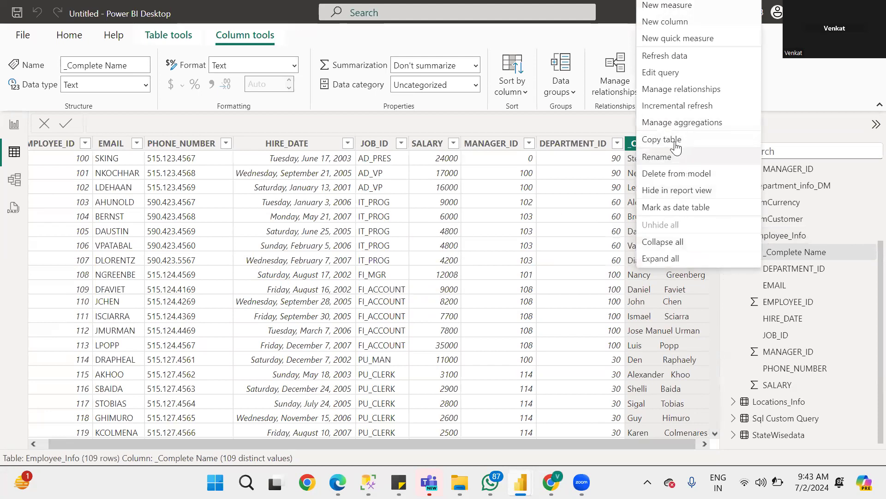
pyautogui.click(815, 88)
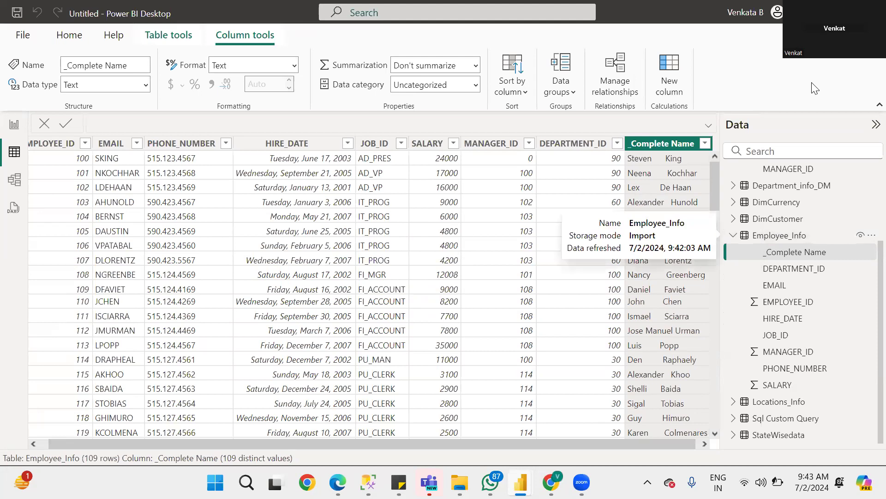
pyautogui.click(70, 34)
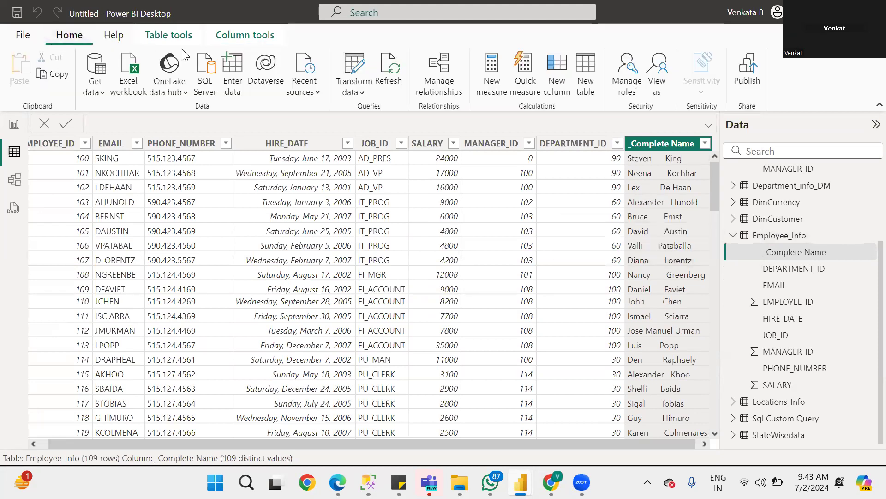
pyautogui.click(360, 95)
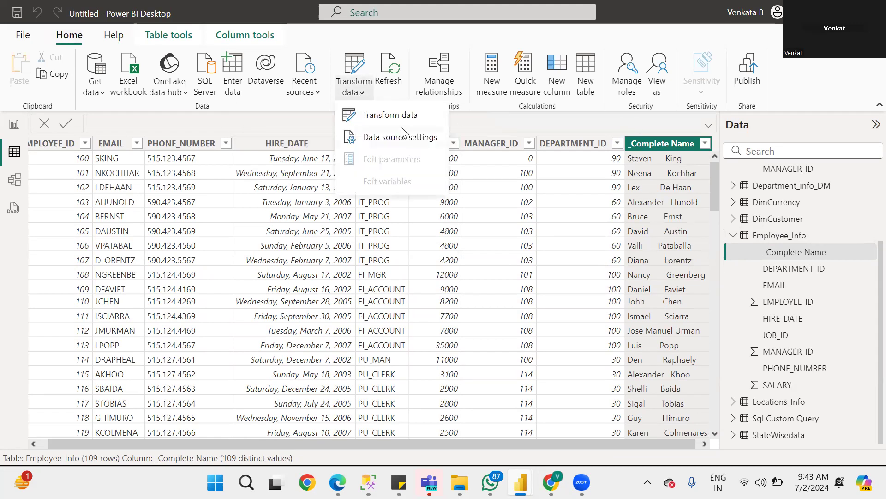
pyautogui.click(830, 94)
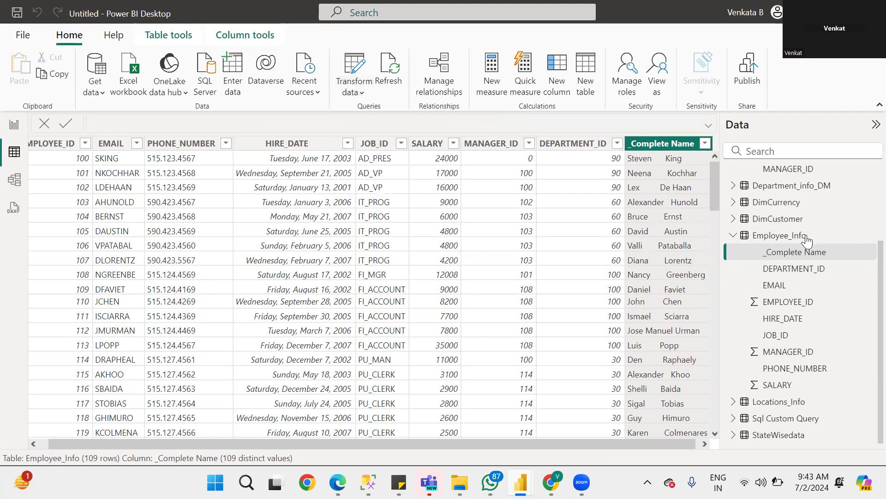
pyautogui.rightClick(791, 237)
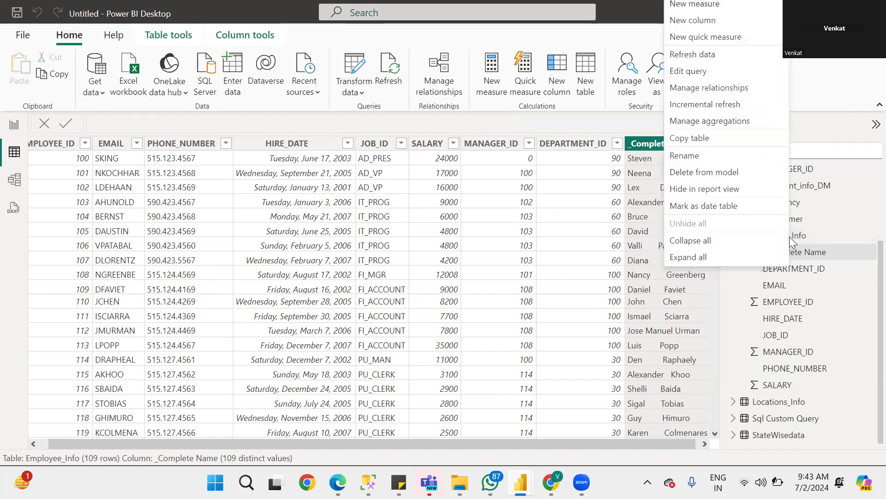
pyautogui.click(701, 71)
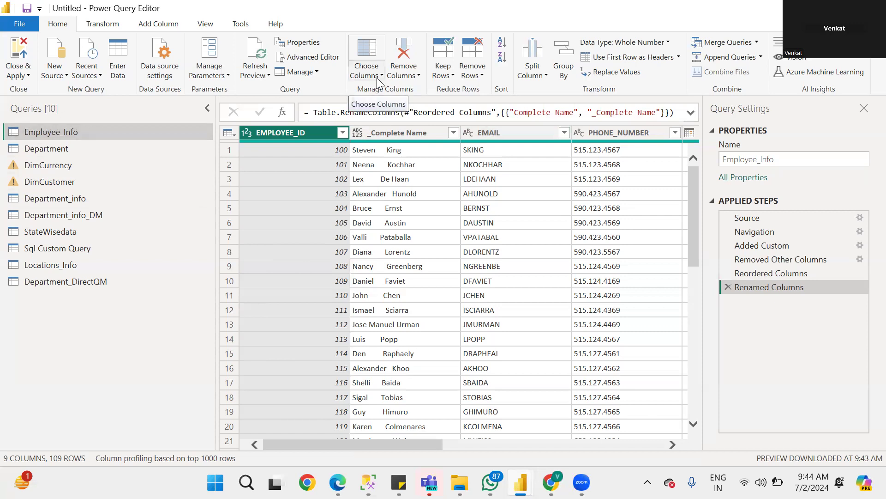
# Step: Try removing the EMAIL column from the Employee_Info query, and delete the resulting applied step
pyautogui.click(419, 76)
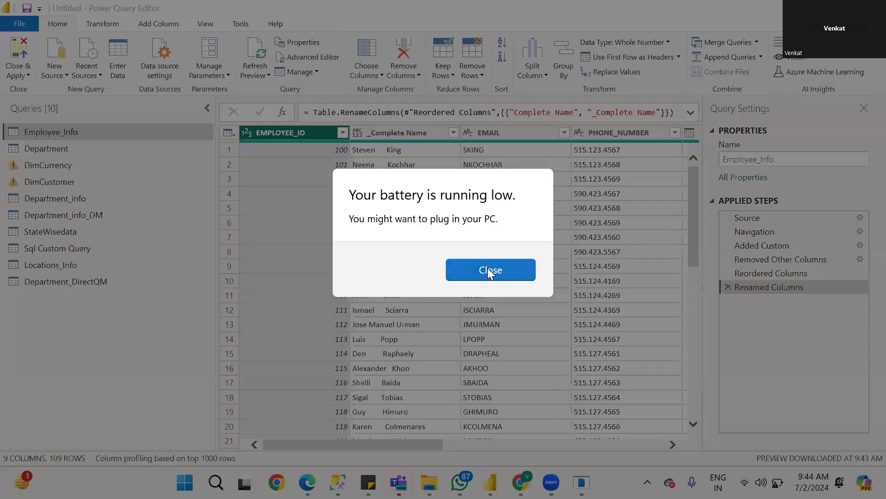
pyautogui.click(489, 269)
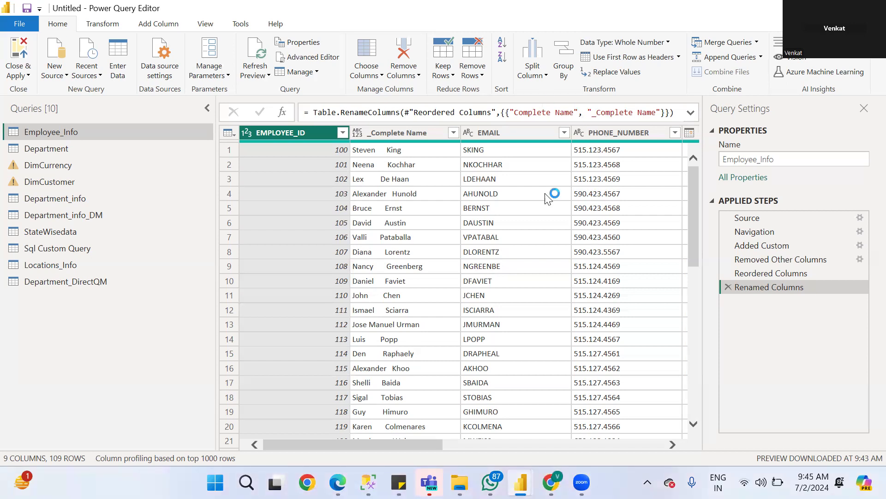
pyautogui.click(493, 130)
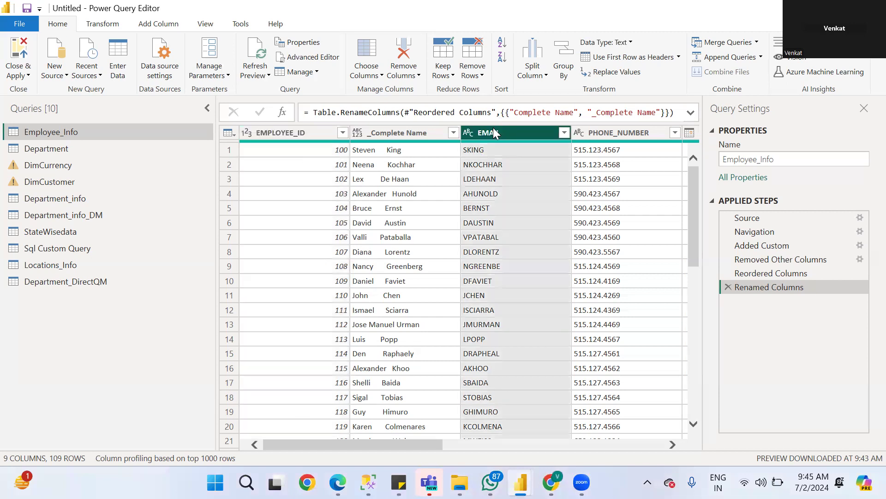
pyautogui.click(480, 76)
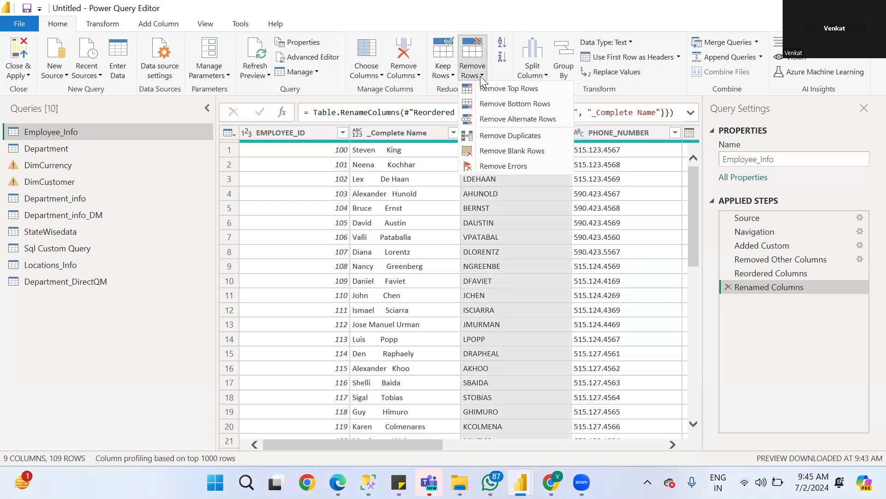
pyautogui.click(417, 76)
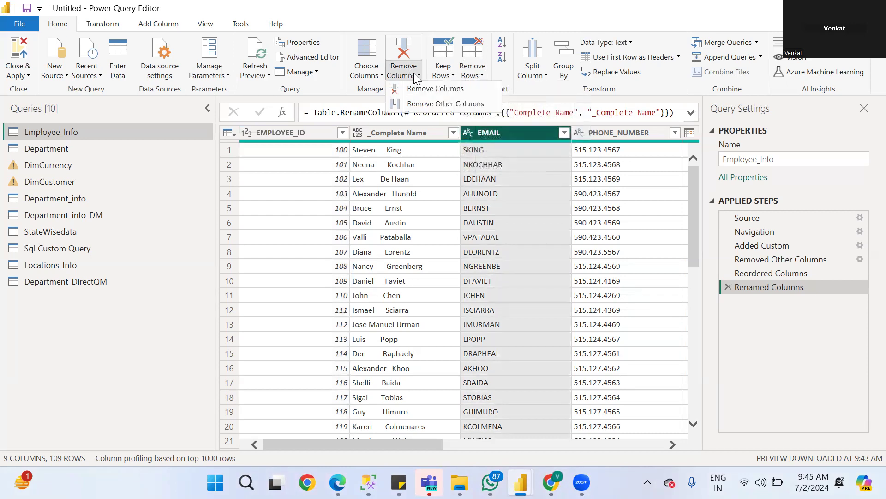
pyautogui.click(448, 92)
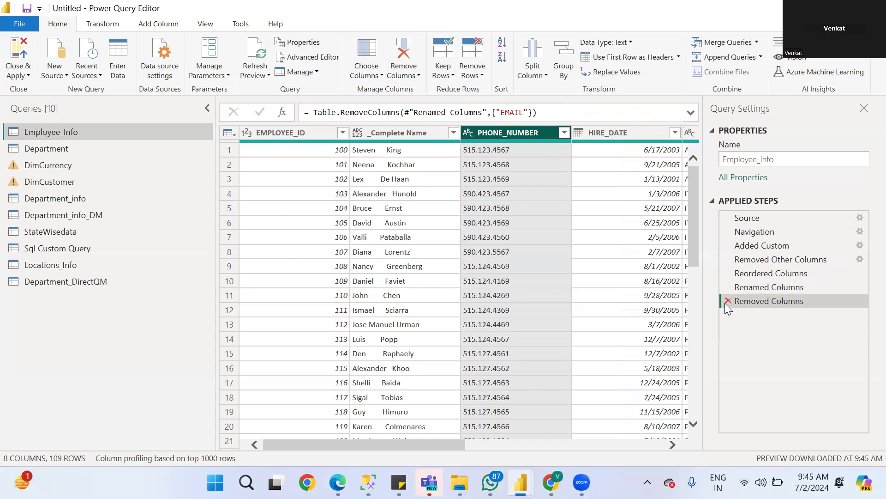
pyautogui.click(727, 302)
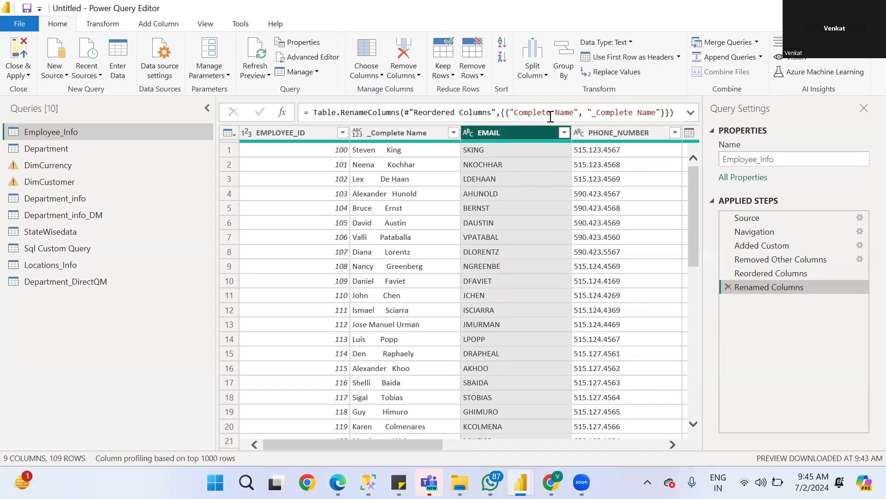
# Step: Try removing all columns other than EMAIL from Employee_Info, and delete the resulting applied step
pyautogui.click(416, 75)
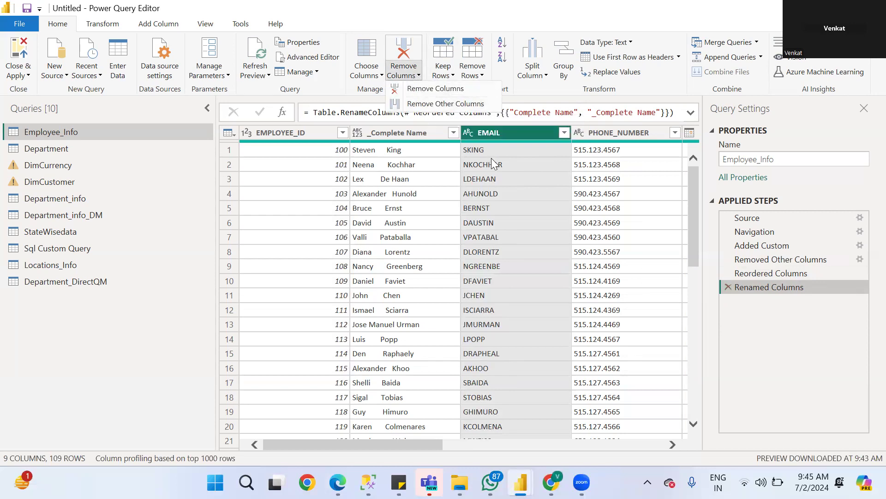
pyautogui.click(464, 104)
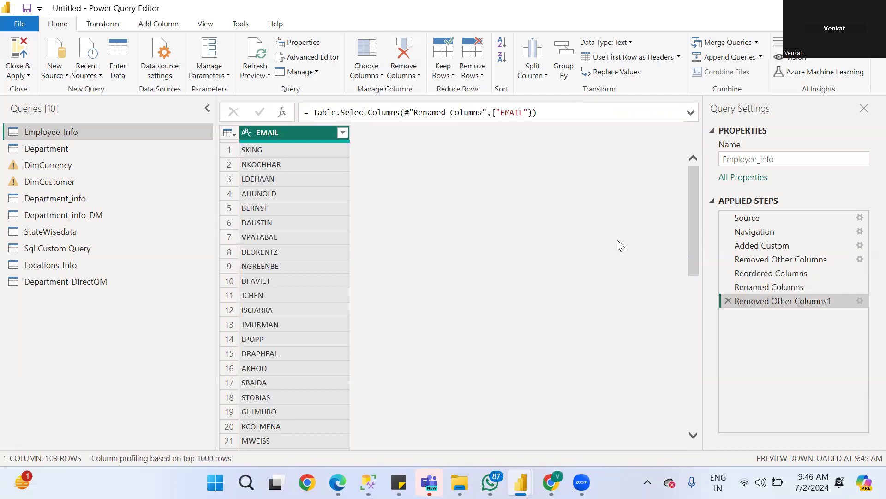
pyautogui.click(728, 301)
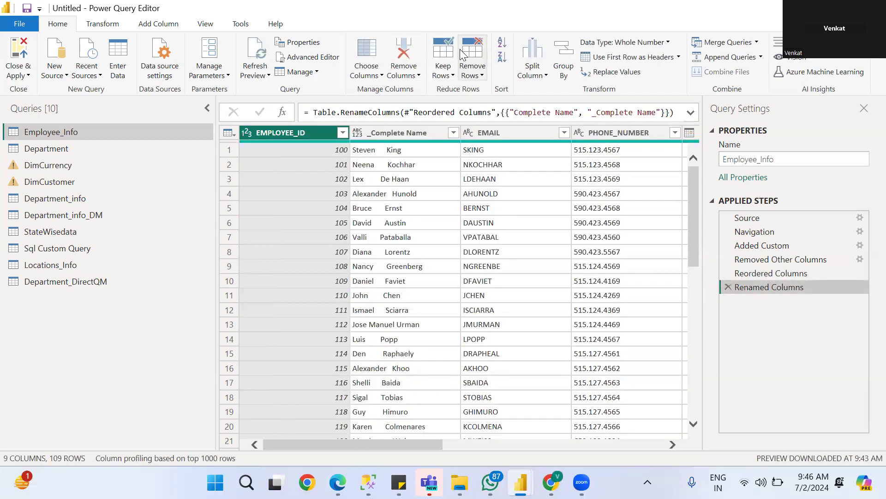
# Step: Keep only the top 50 rows of the Employee_Info query
pyautogui.click(411, 76)
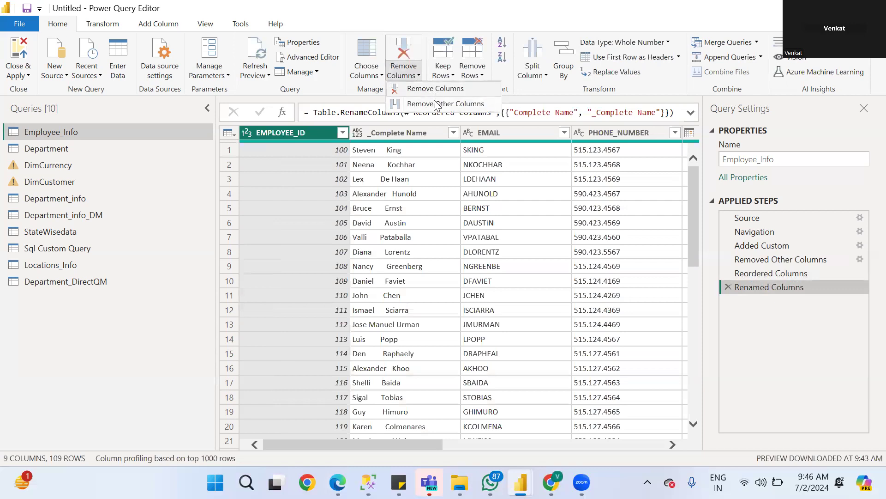
pyautogui.click(451, 74)
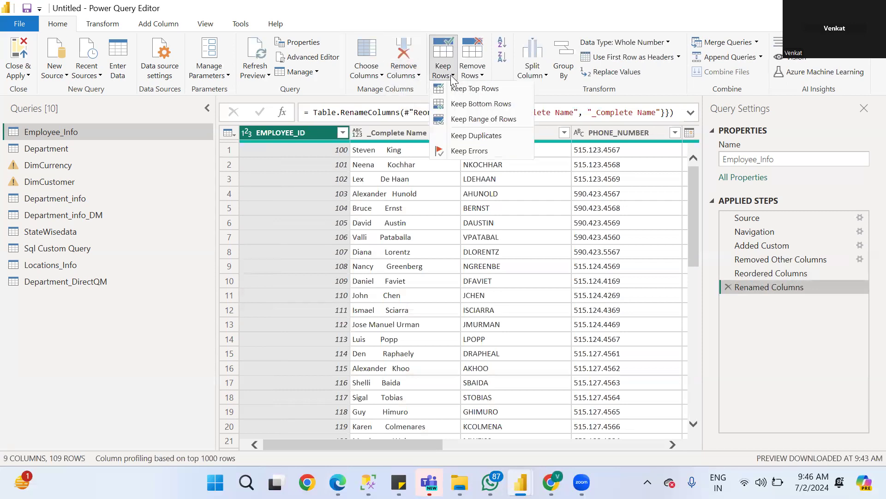
pyautogui.click(480, 90)
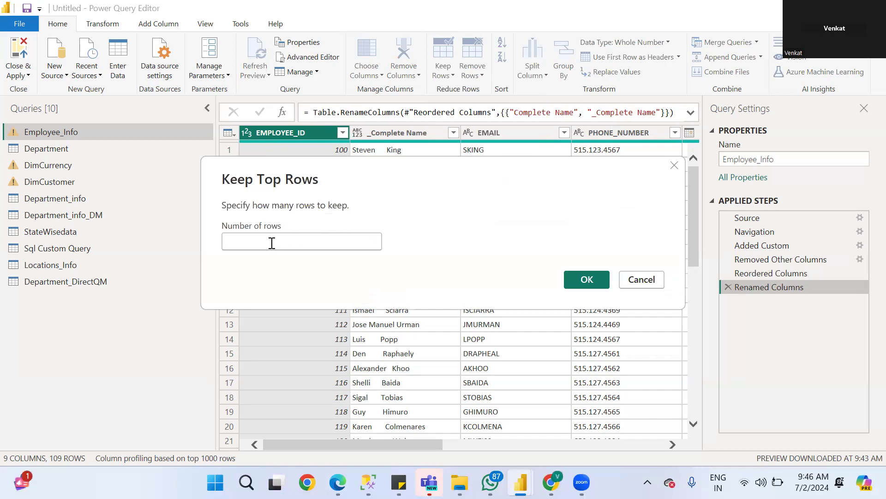
pyautogui.click(272, 244)
pyautogui.write('50')
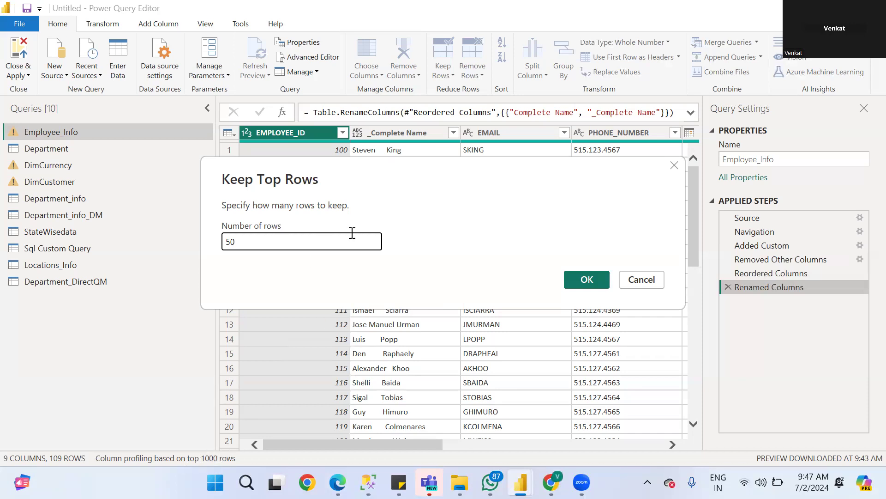
pyautogui.click(584, 275)
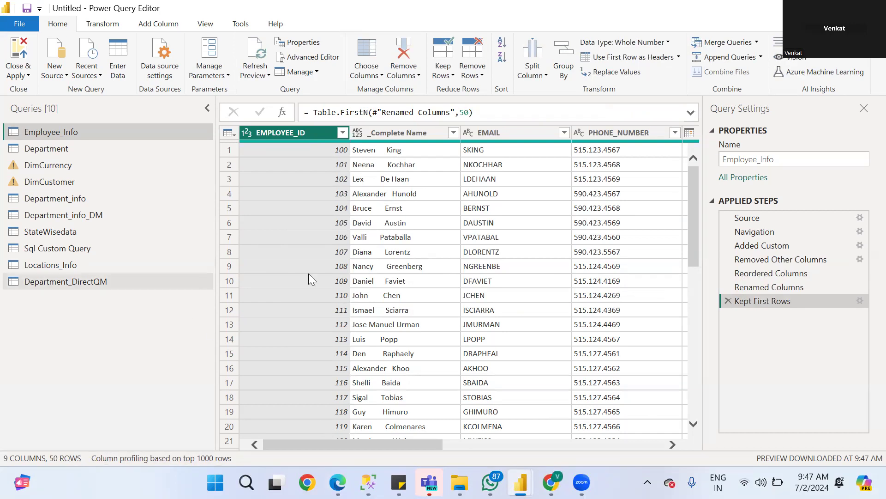
# Step: Try keeping only rows with duplicate values in the _Complete Name column, and delete the resulting applied step
pyautogui.click(442, 76)
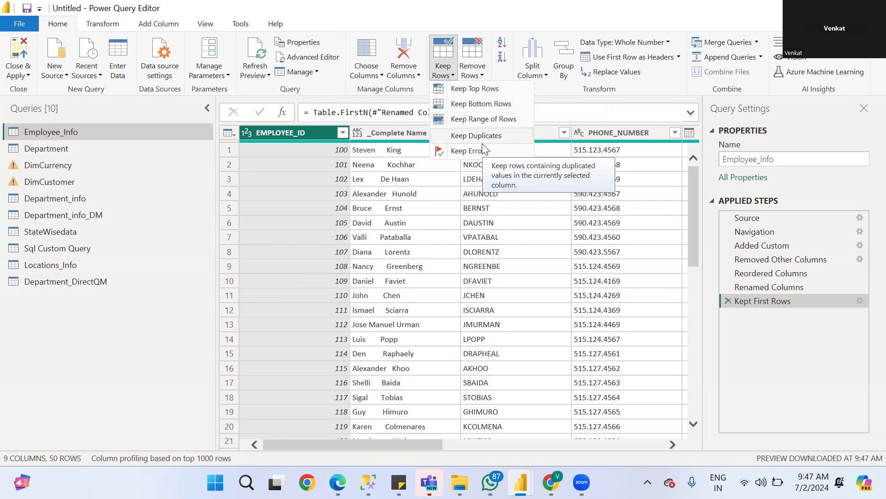
pyautogui.click(315, 169)
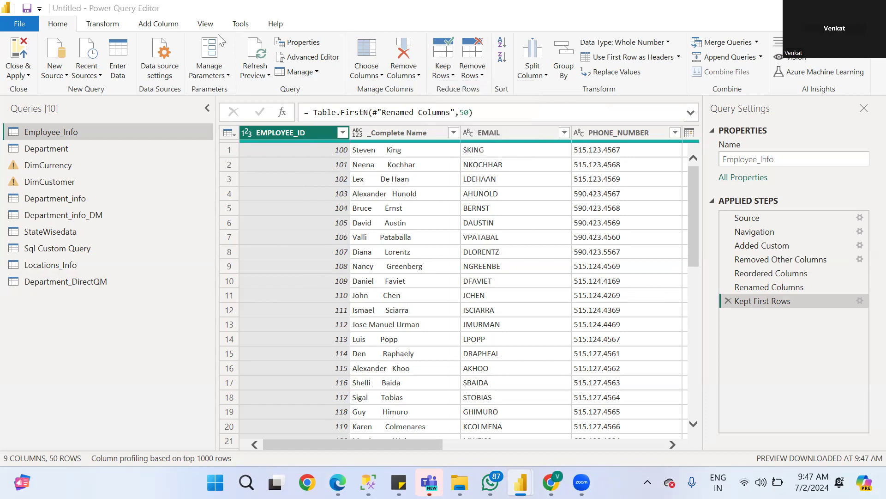
pyautogui.click(407, 131)
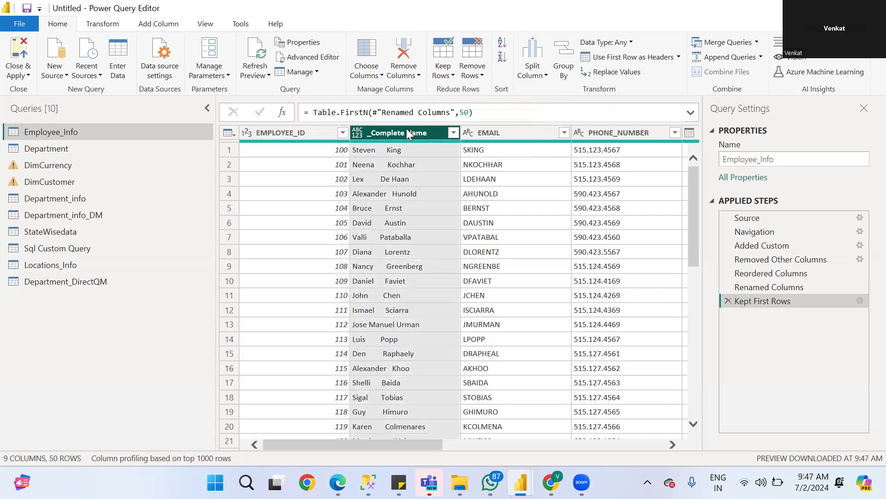
pyautogui.click(451, 78)
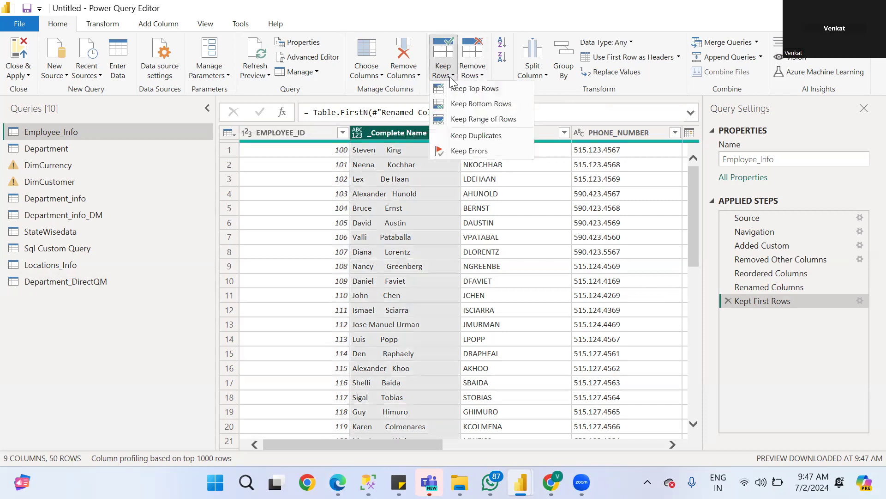
pyautogui.click(476, 137)
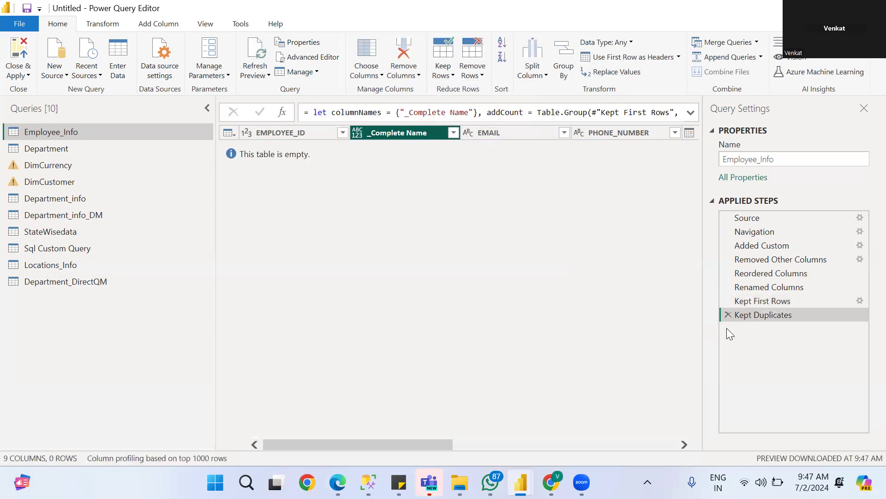
pyautogui.click(728, 315)
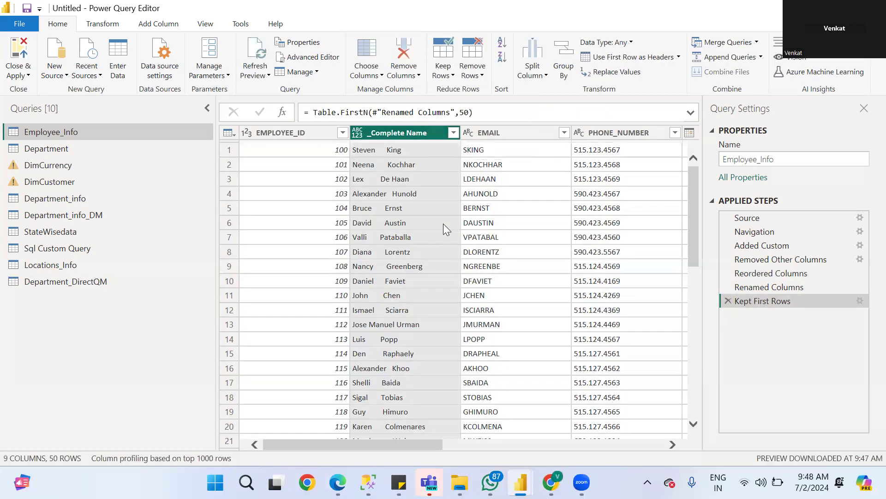
# Step: Try keeping only rows duplicated across all columns of Employee_Info, and delete the resulting applied step
pyautogui.click(229, 145)
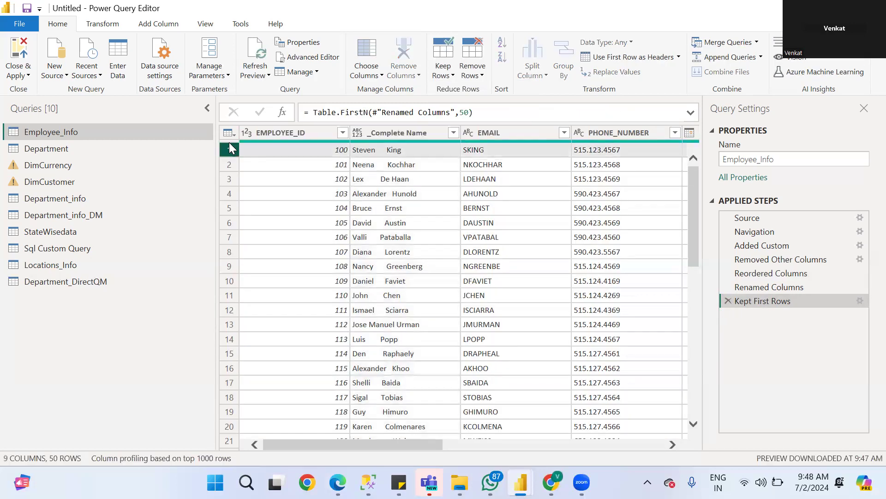
pyautogui.click(442, 76)
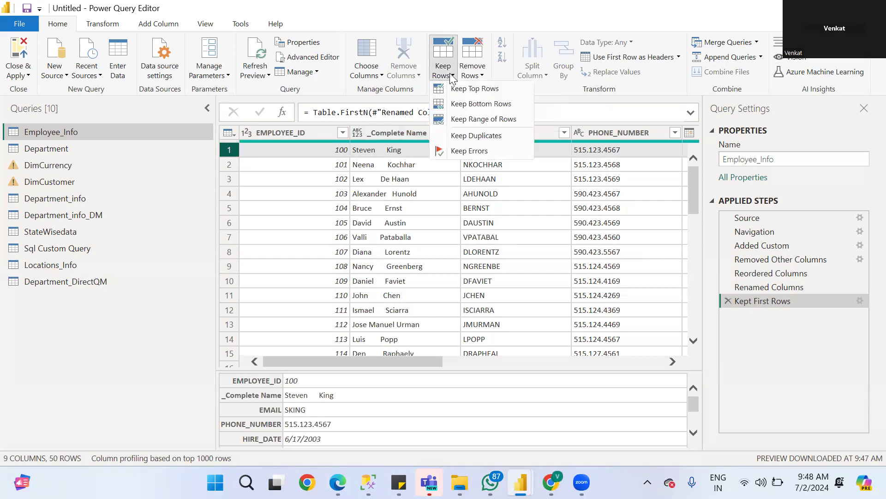
pyautogui.click(470, 136)
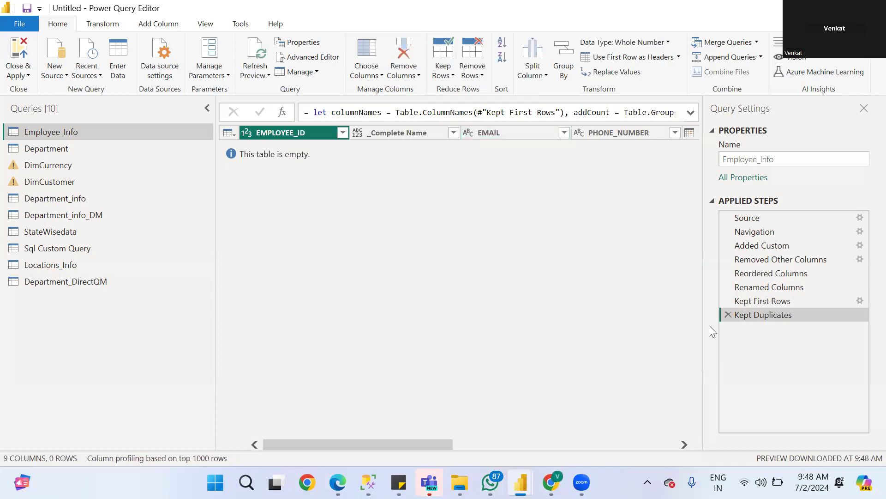
pyautogui.click(728, 315)
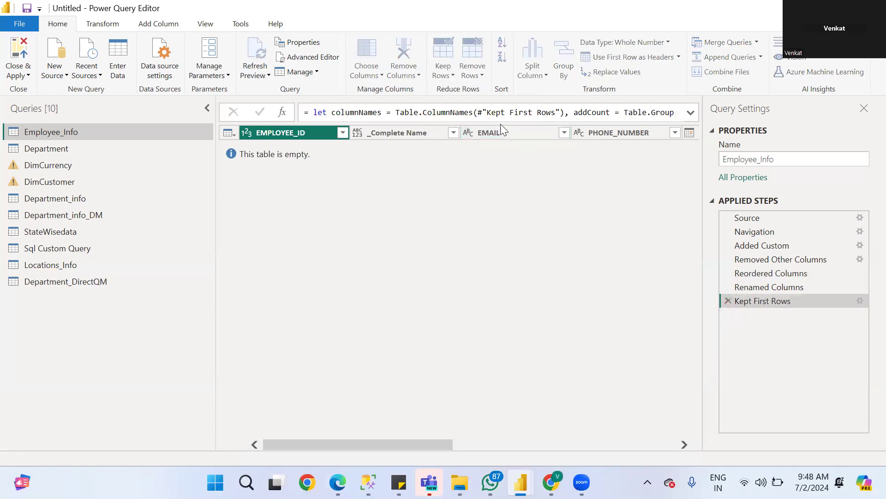
# Step: Try keeping only rows with duplicate values in the _Complete Name column, and delete the resulting applied step
pyautogui.click(453, 75)
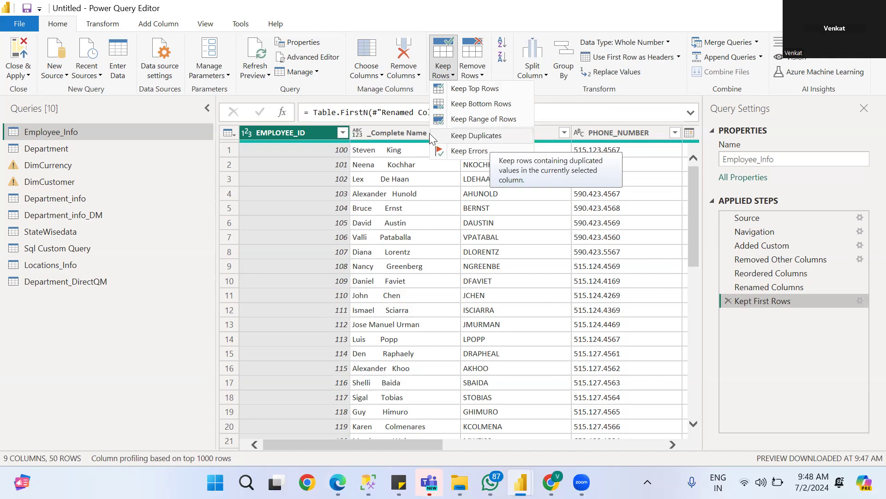
pyautogui.click(400, 133)
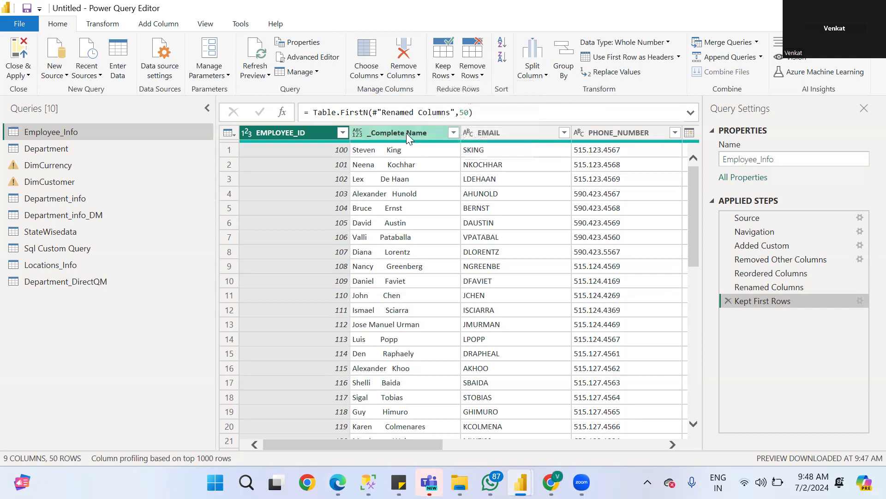
pyautogui.click(407, 133)
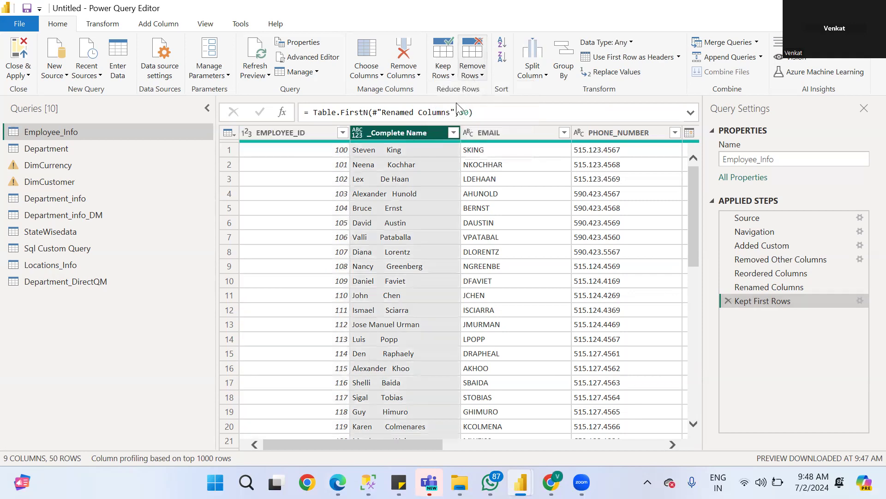
pyautogui.click(455, 76)
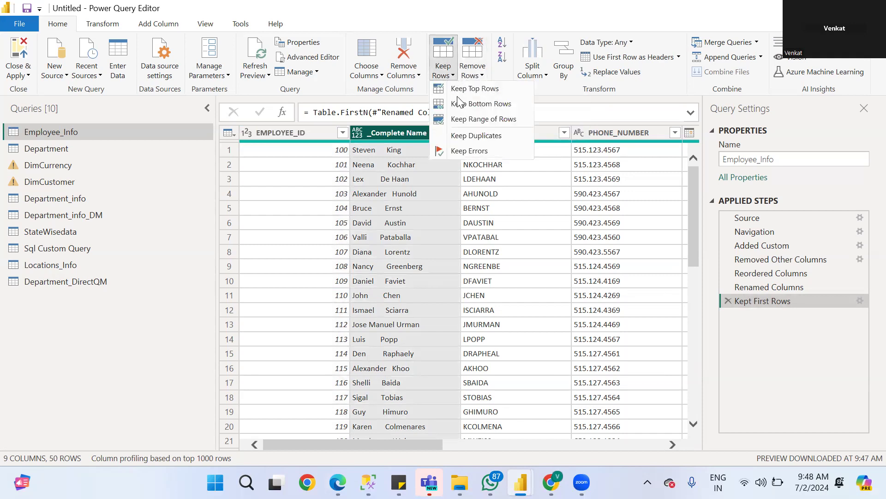
pyautogui.click(477, 136)
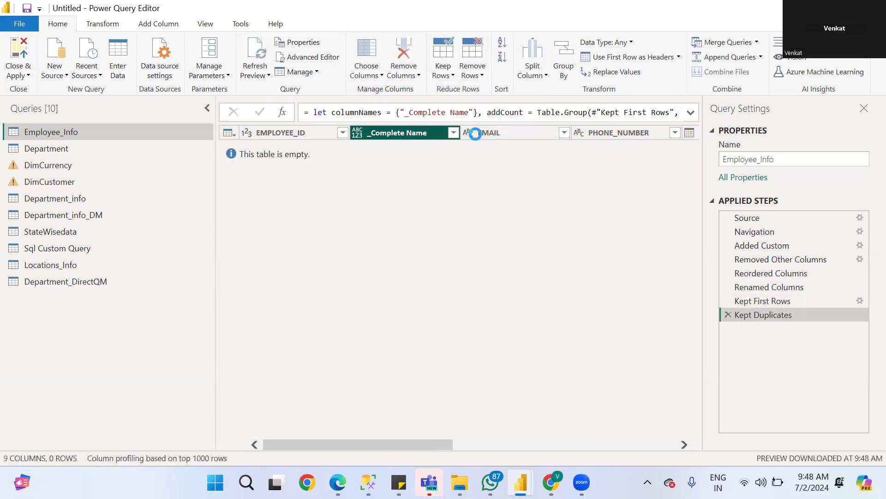
pyautogui.click(728, 314)
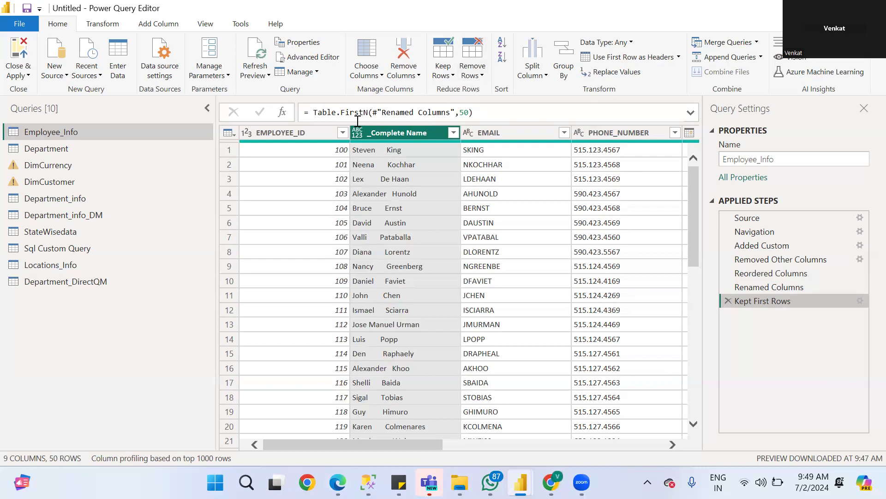
# Step: Remove the top 2 rows from the Employee_Info query
pyautogui.click(483, 76)
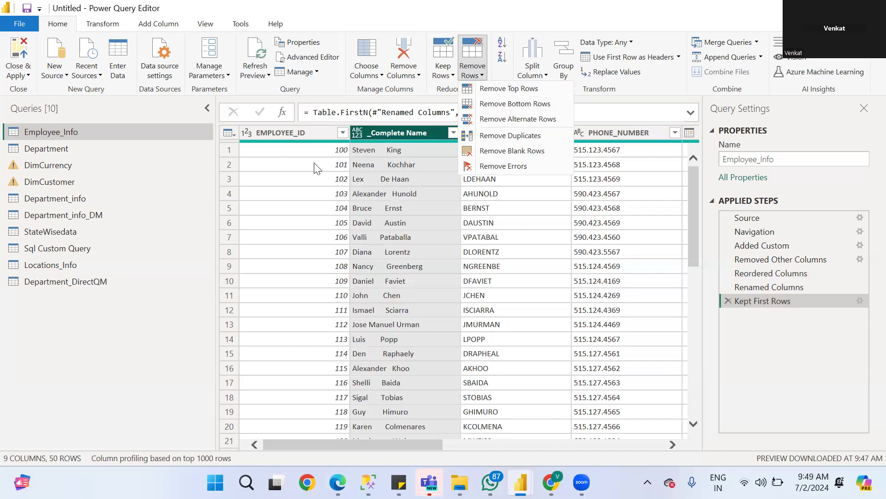
pyautogui.click(510, 89)
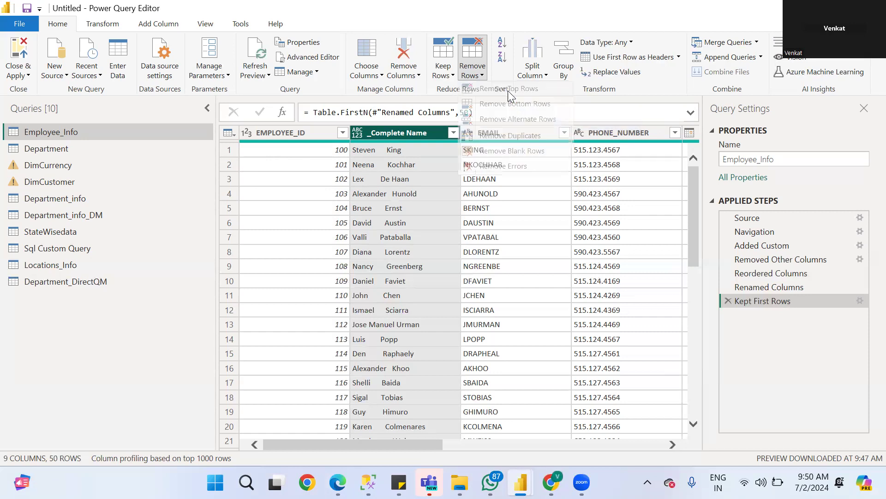
pyautogui.click(288, 238)
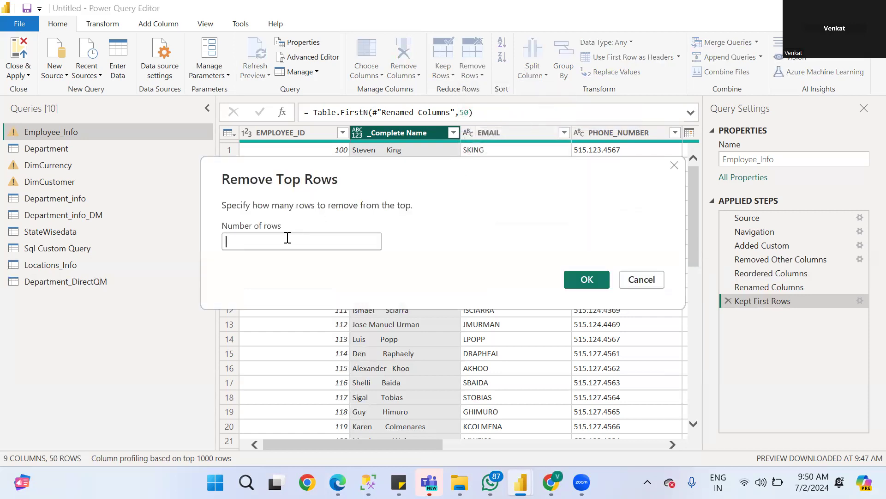
pyautogui.write('2')
pyautogui.click(587, 280)
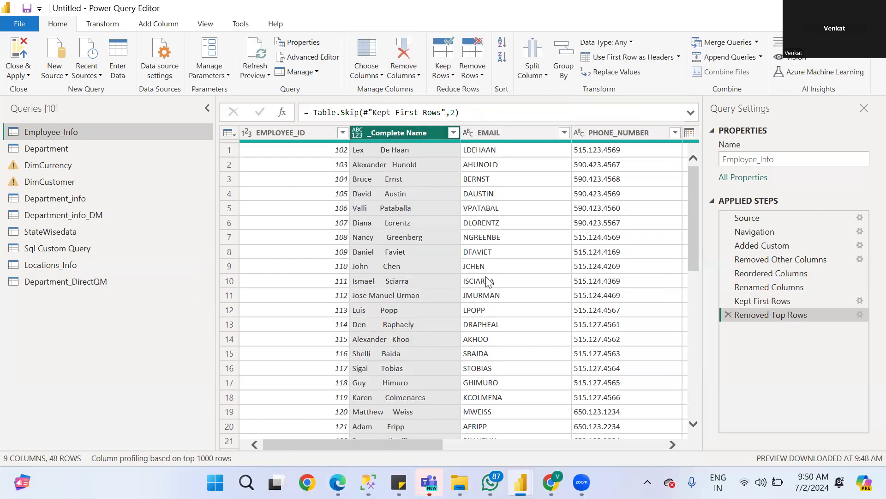
pyautogui.click(481, 75)
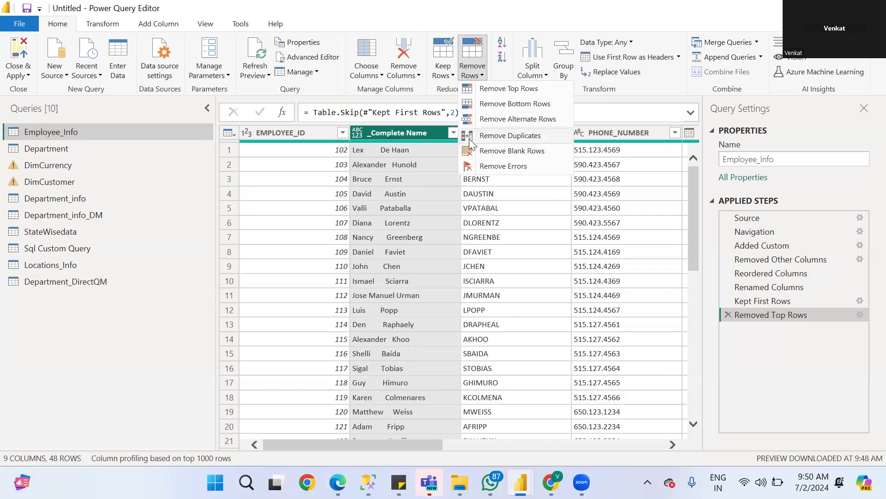
pyautogui.click(380, 135)
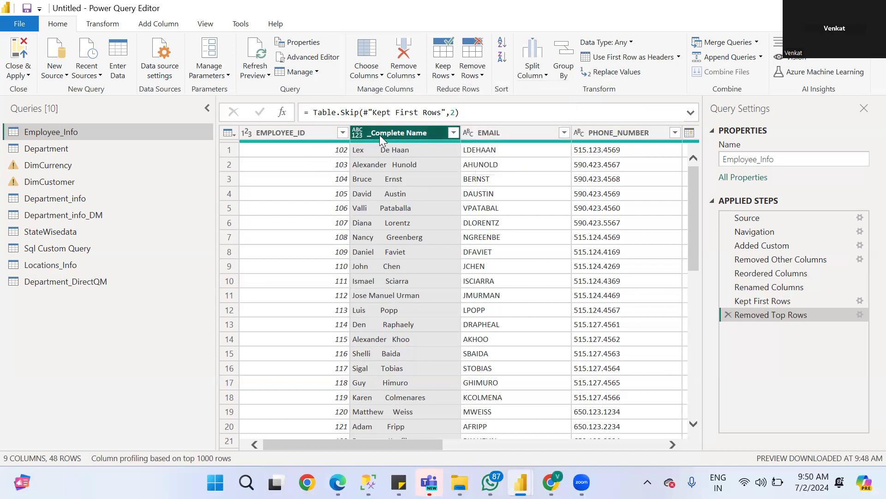
pyautogui.click(480, 77)
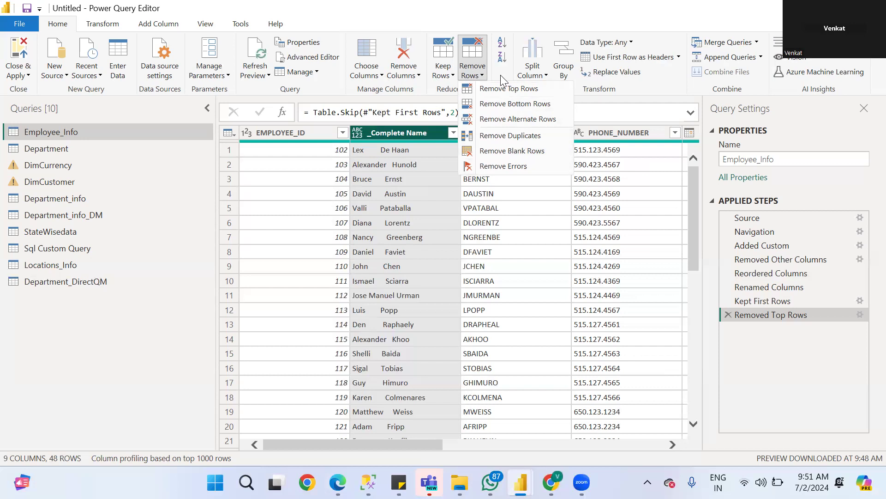
pyautogui.click(600, 110)
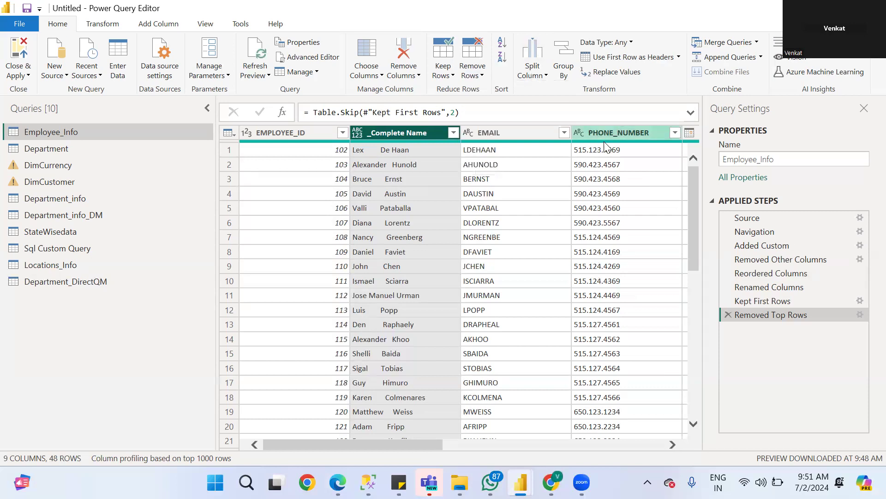
pyautogui.click(618, 133)
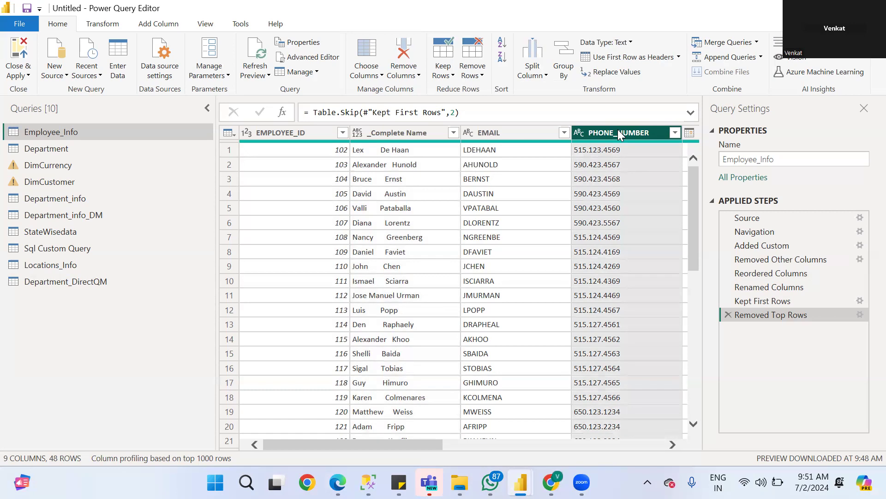
pyautogui.click(542, 76)
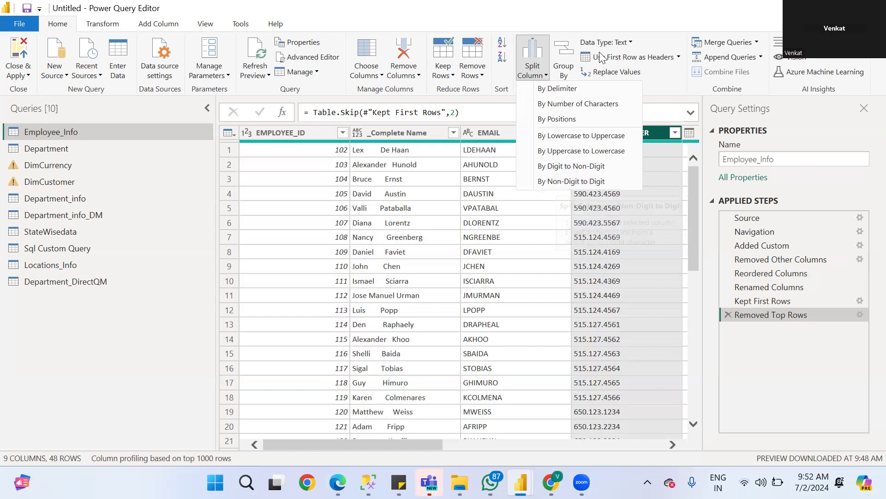
pyautogui.click(661, 84)
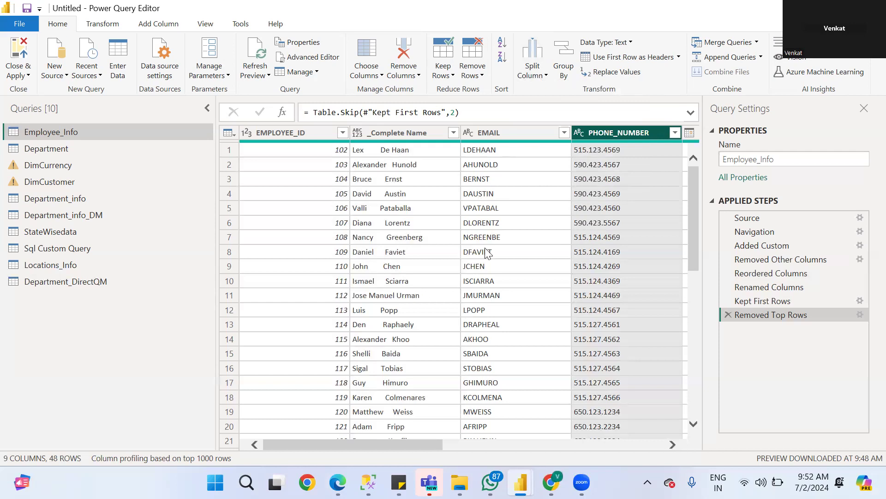
# Step: Set up a split of the EMAIL column at each occurrence of the custom delimiter @, and cancel it
pyautogui.click(504, 148)
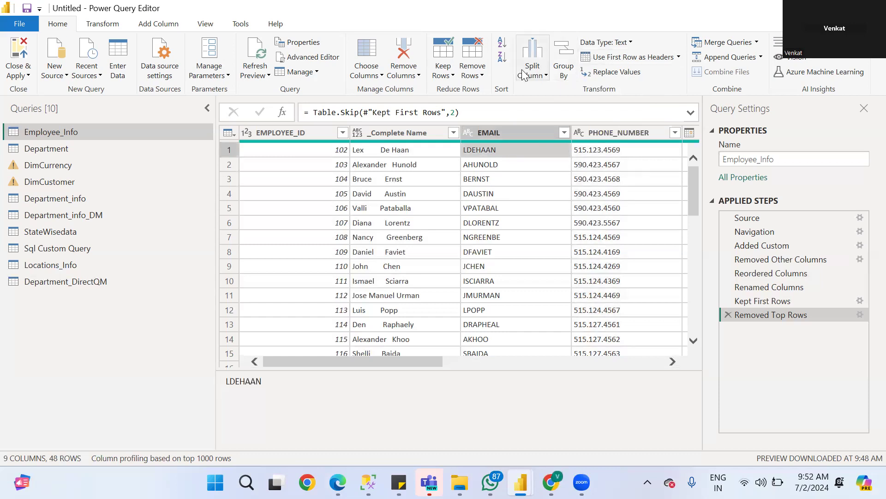
pyautogui.click(539, 78)
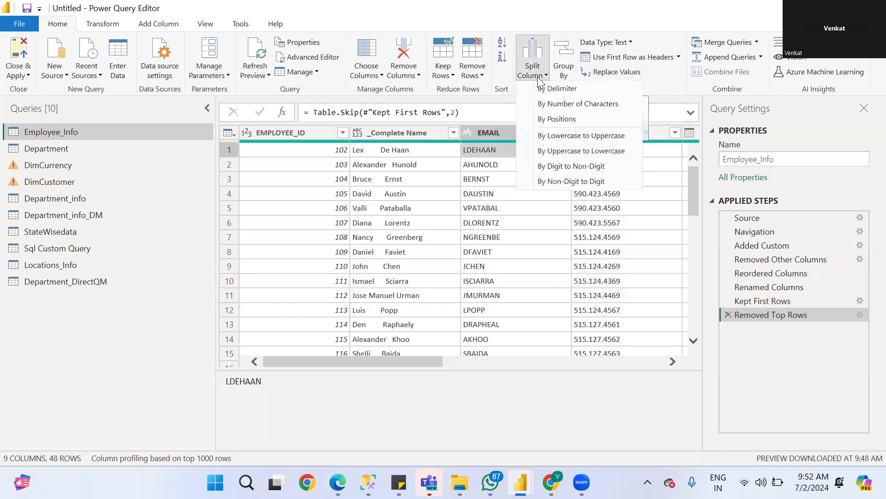
pyautogui.click(562, 91)
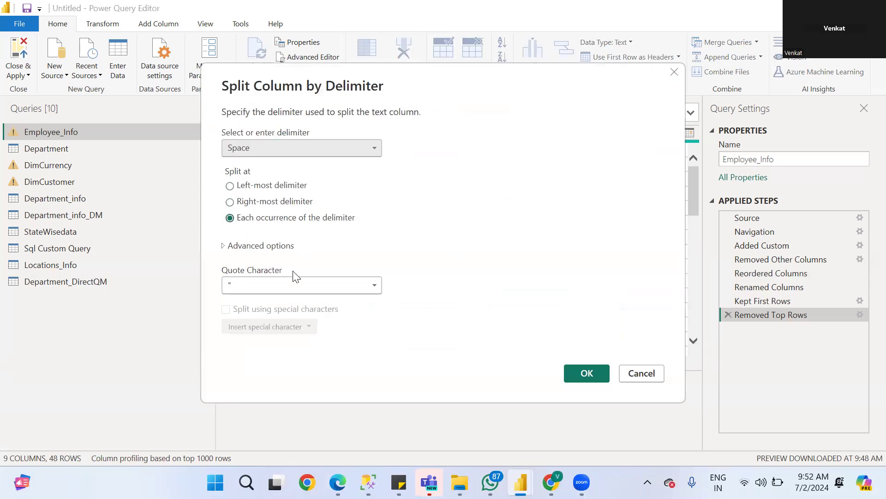
pyautogui.click(263, 145)
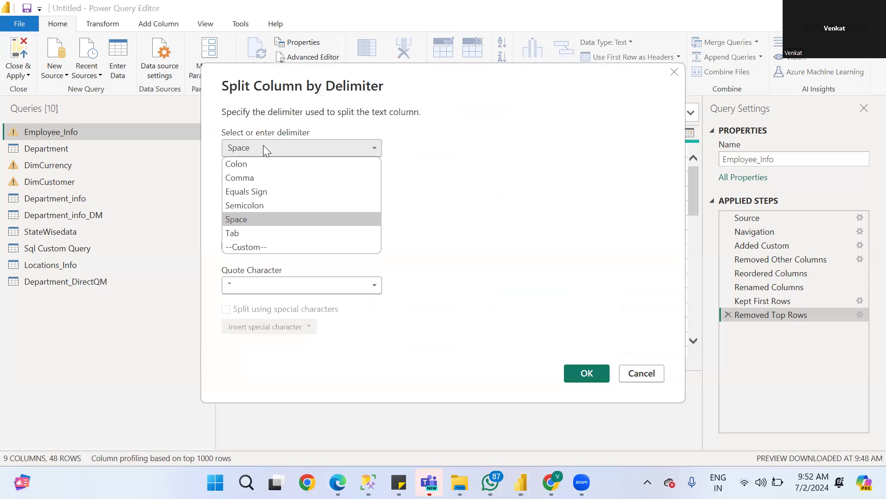
pyautogui.click(239, 247)
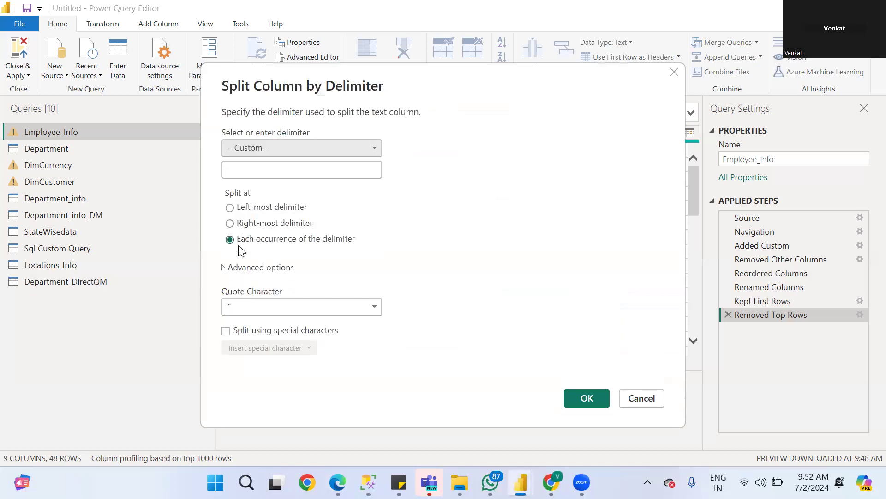
pyautogui.click(242, 169)
pyautogui.write('@')
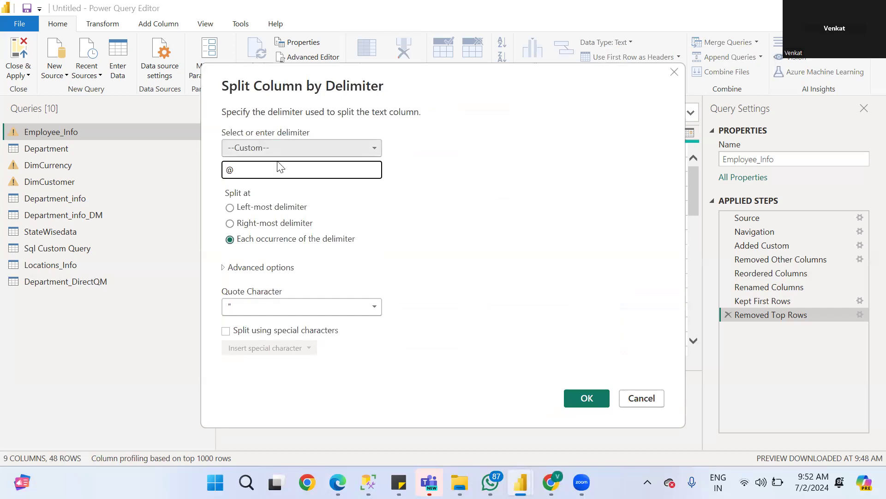
pyautogui.click(639, 398)
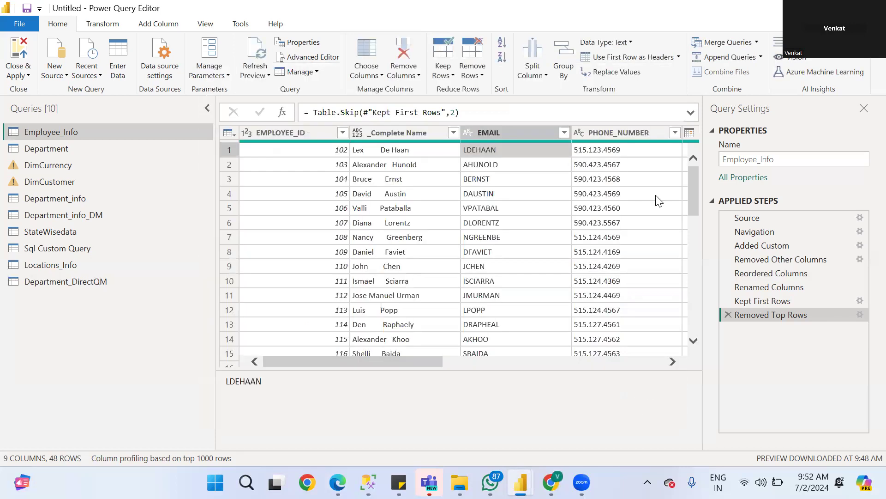
pyautogui.click(538, 80)
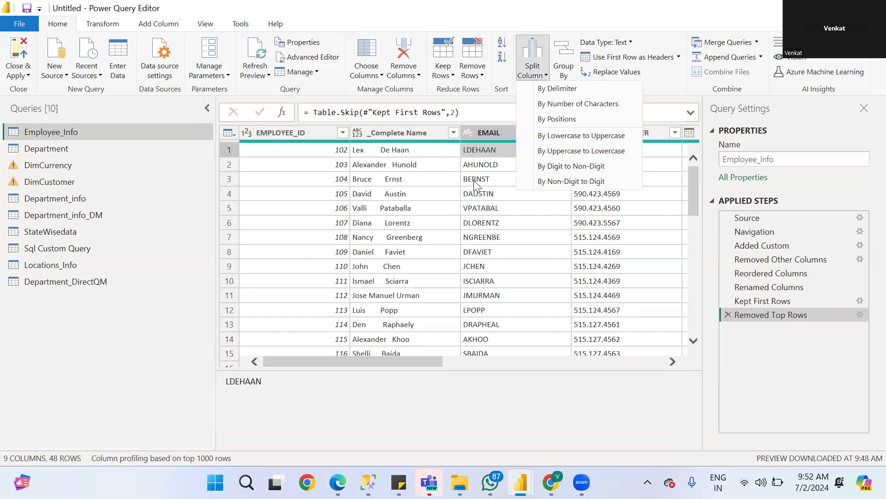
pyautogui.click(663, 81)
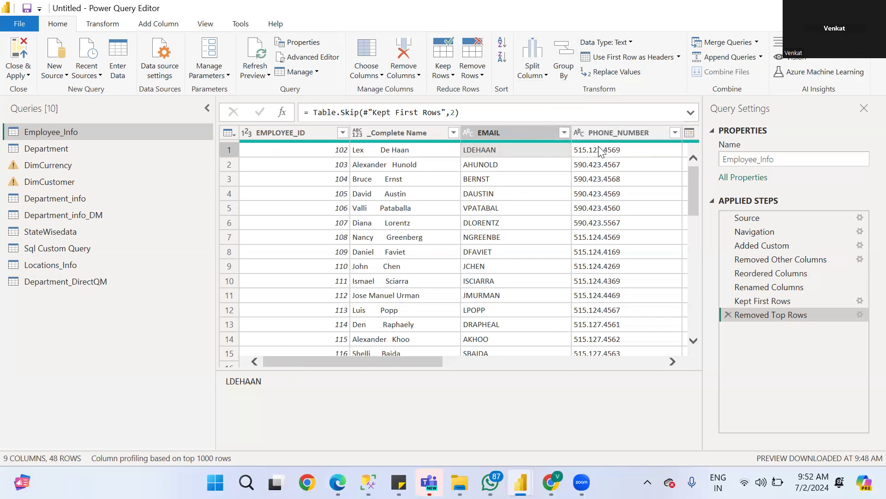
pyautogui.click(548, 78)
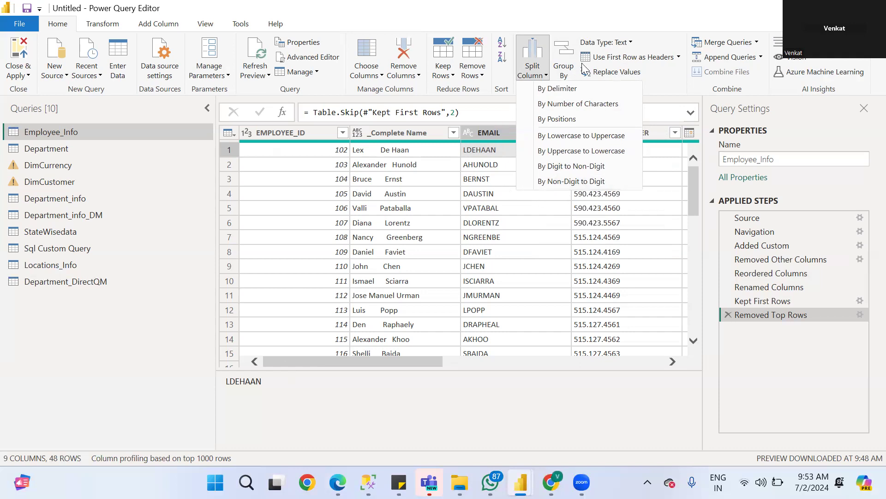
pyautogui.click(668, 90)
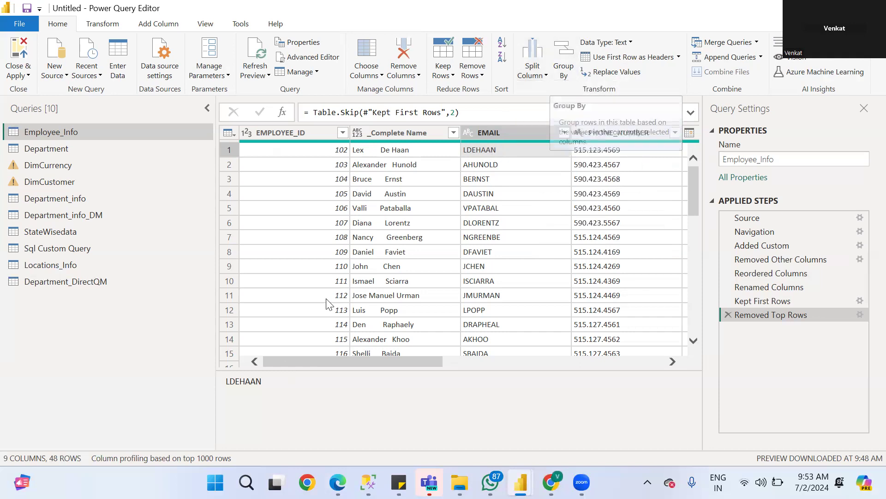
pyautogui.moveTo(311, 362); pyautogui.dragTo(557, 384)
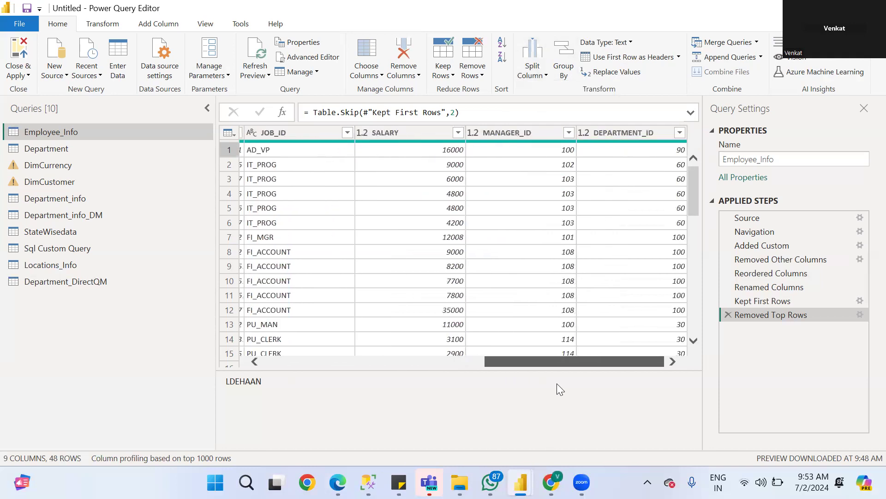
pyautogui.click(482, 360)
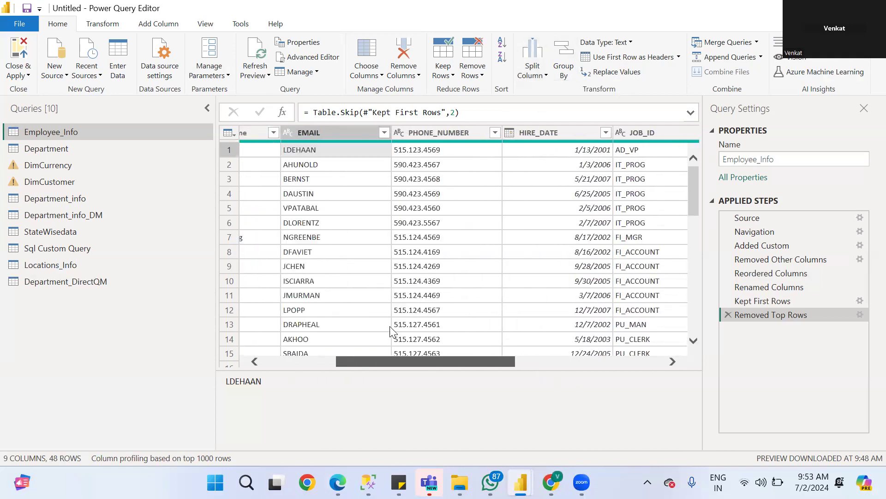
pyautogui.click(541, 361)
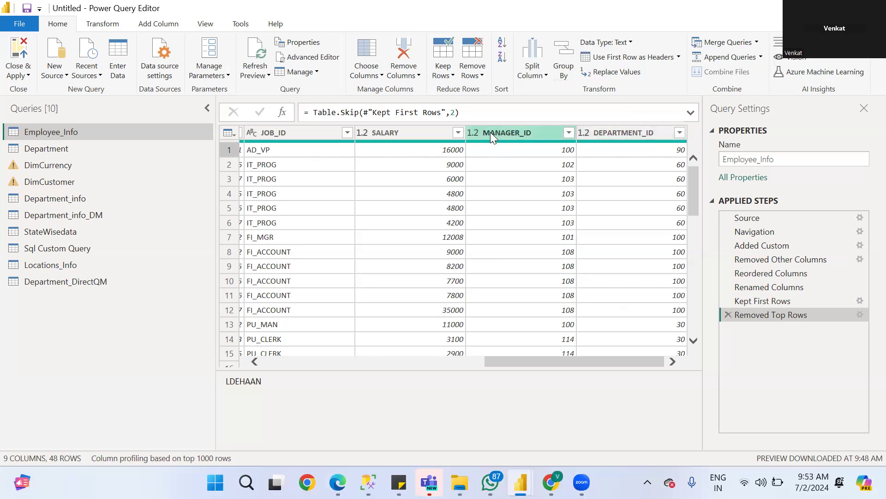
# Step: Set up a basic grouping of Employee_Info by DEPARTMENT_ID, using the Sum operation on the SALARY column
pyautogui.click(373, 131)
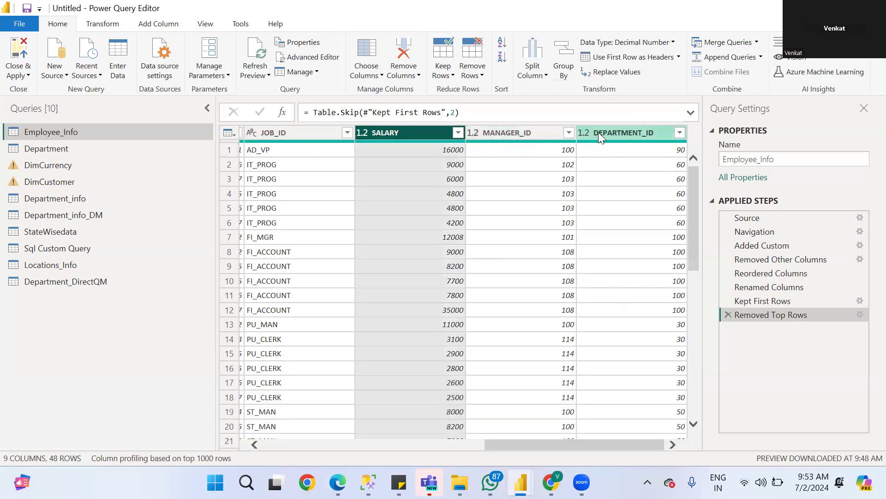
pyautogui.click(600, 132)
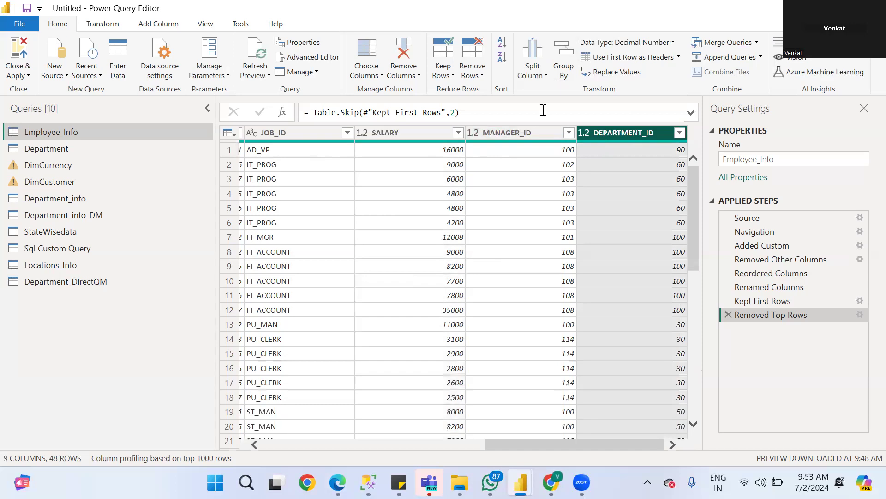
pyautogui.click(564, 70)
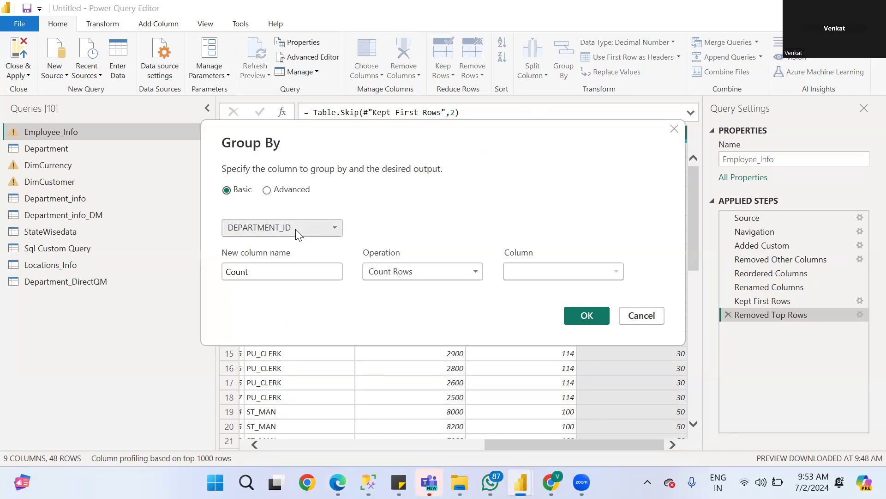
pyautogui.click(412, 276)
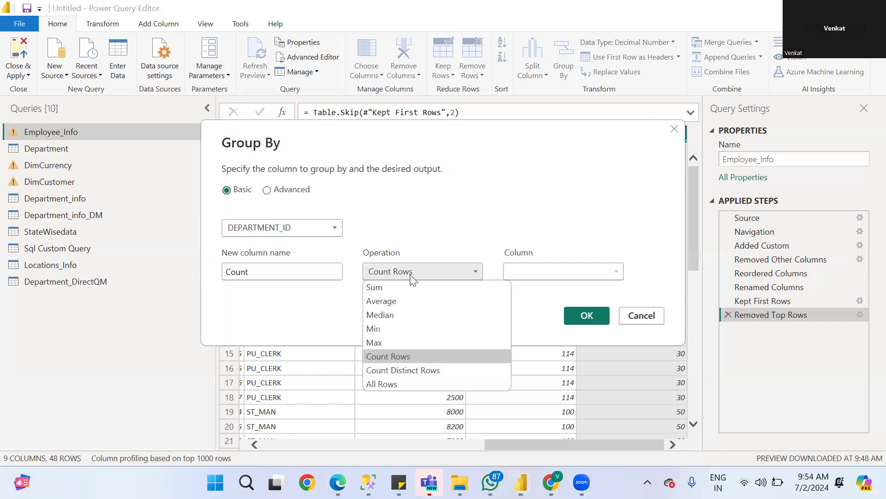
pyautogui.click(375, 287)
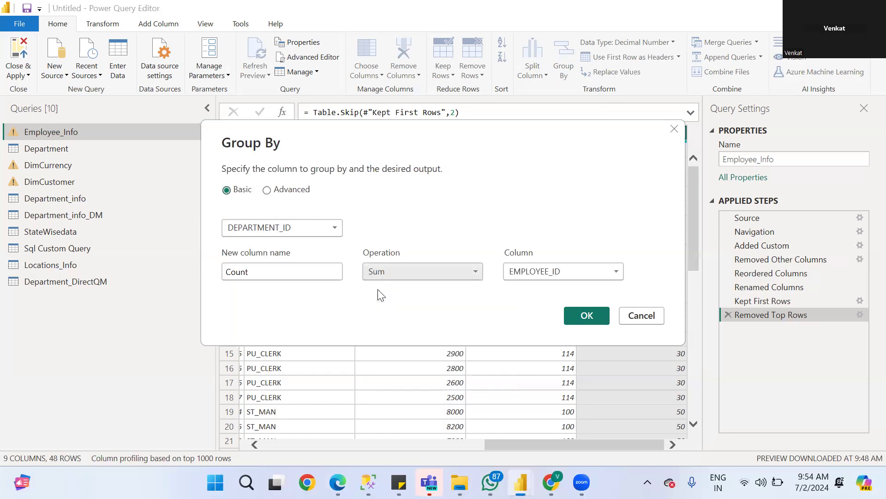
pyautogui.click(574, 283)
pyautogui.click(520, 372)
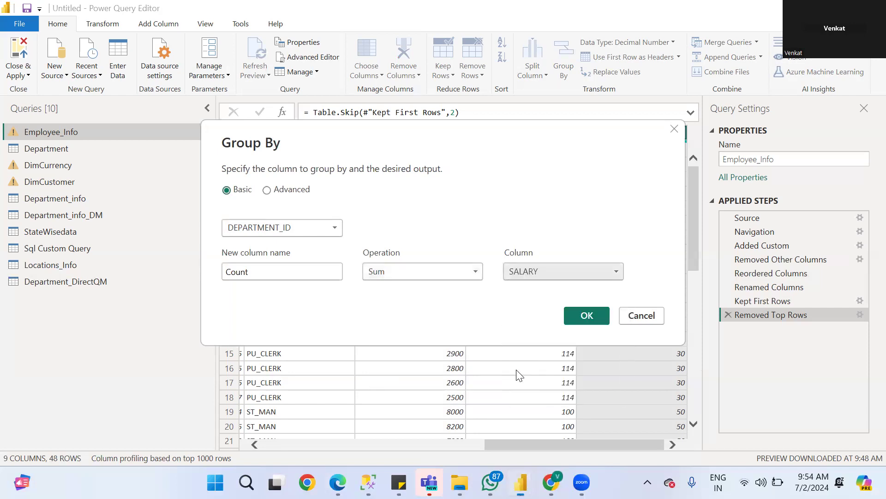
# Step: Name the aggregated column DeptSalary and apply the grouping
pyautogui.moveTo(262, 274); pyautogui.dragTo(194, 263)
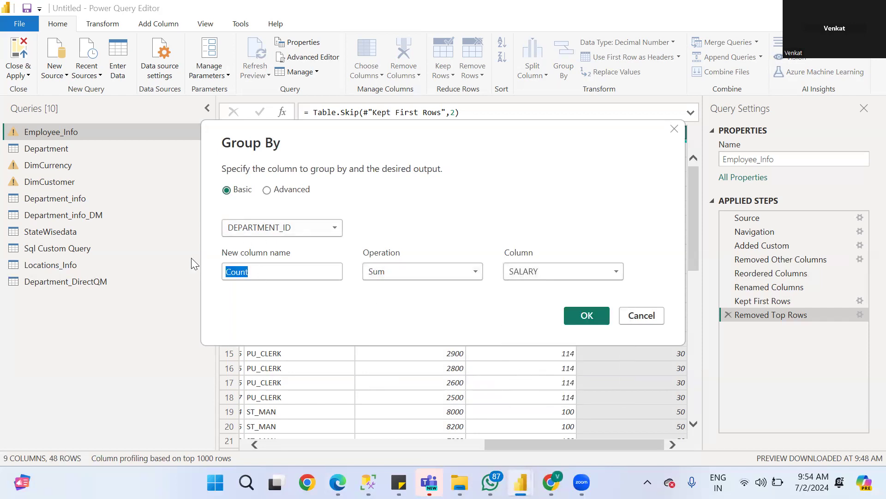
pyautogui.press('BackSpace')
pyautogui.write('DepaRTMENTwISEsALARY')
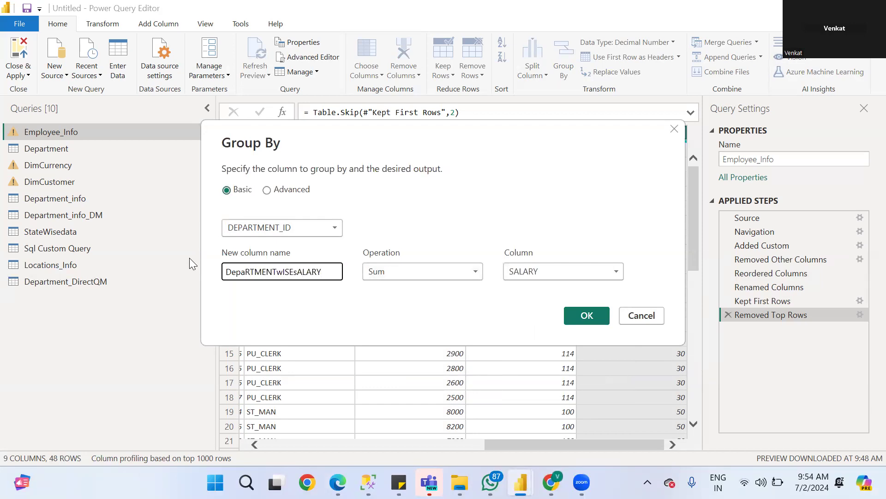
pyautogui.doubleClick(299, 271)
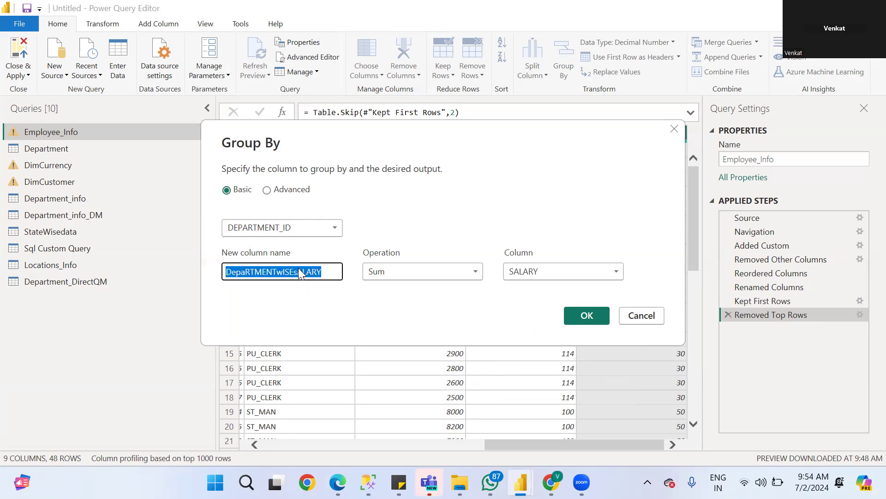
pyautogui.write('DeptSalary')
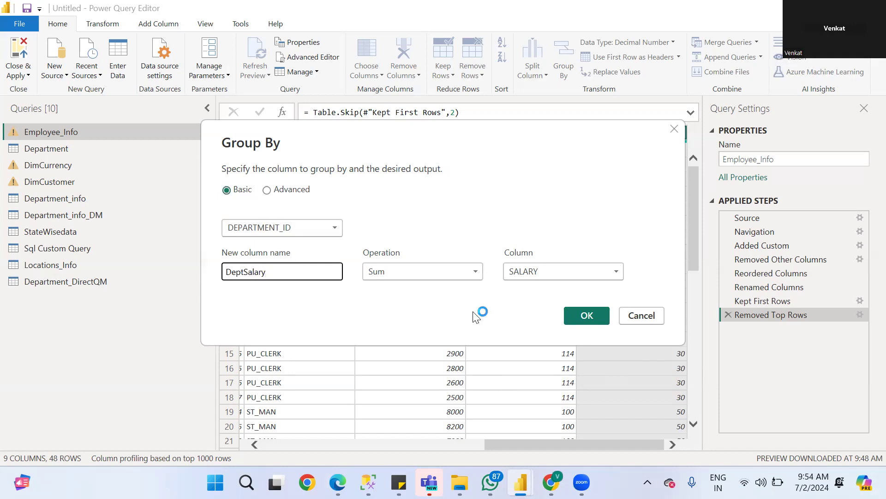
pyautogui.click(585, 319)
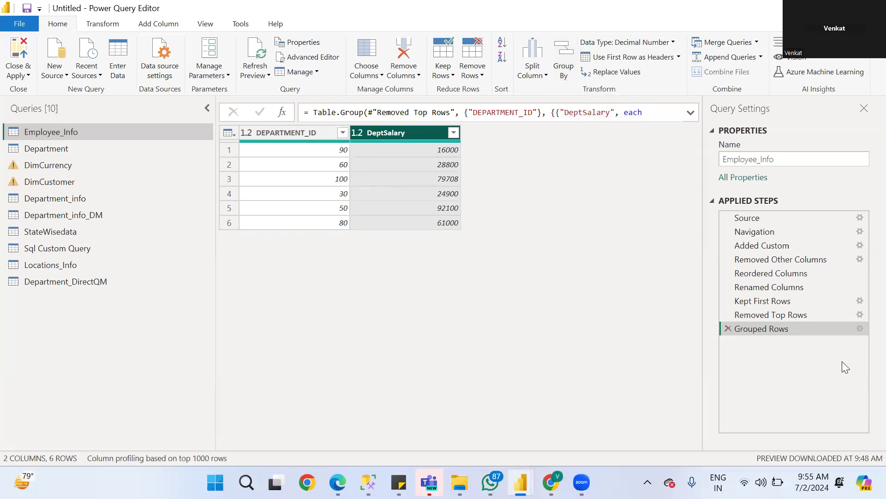
# Step: Reopen the Grouped Rows settings in advanced mode, try adding an EMPLOYEE_ID grouping and a Count Rows aggregation, and delete both
pyautogui.click(861, 327)
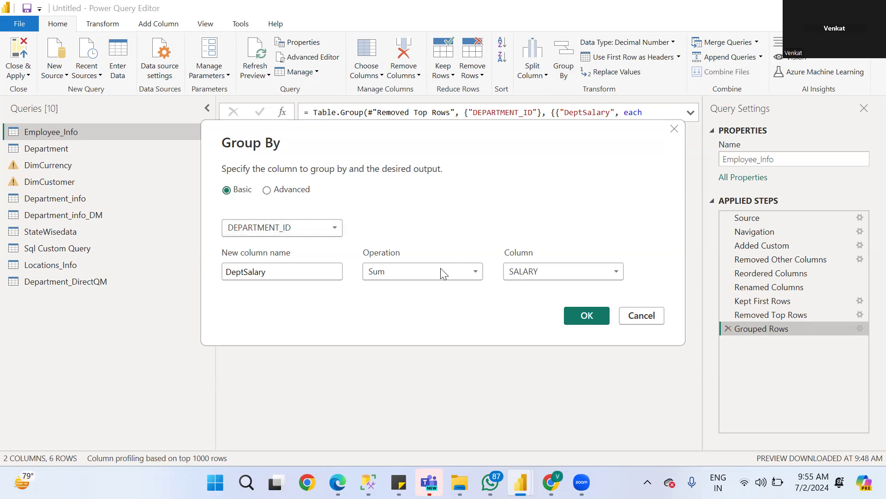
pyautogui.click(293, 189)
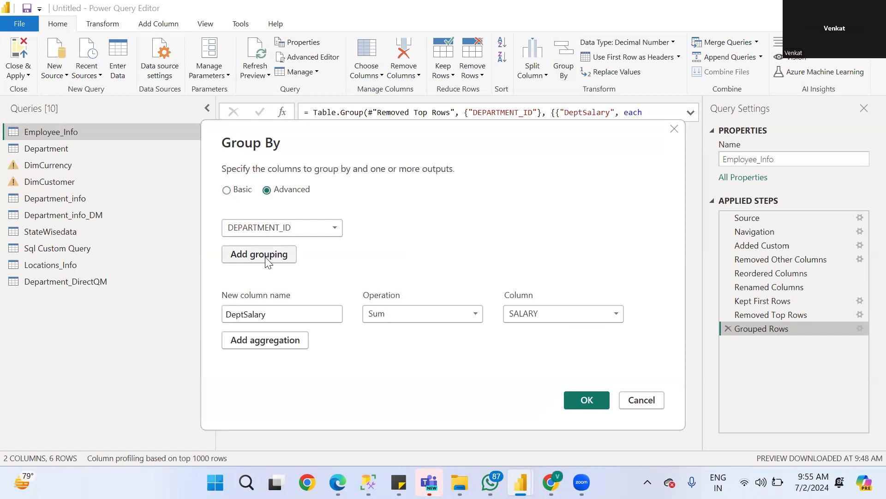
pyautogui.click(261, 344)
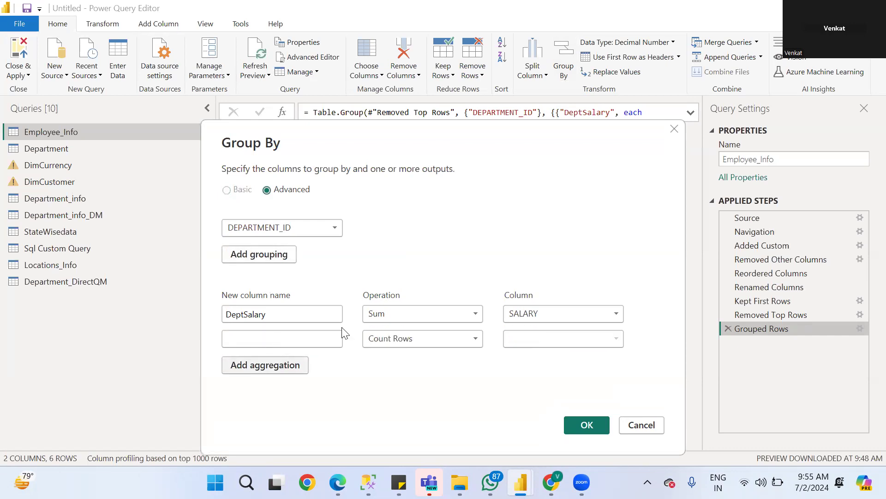
pyautogui.click(253, 254)
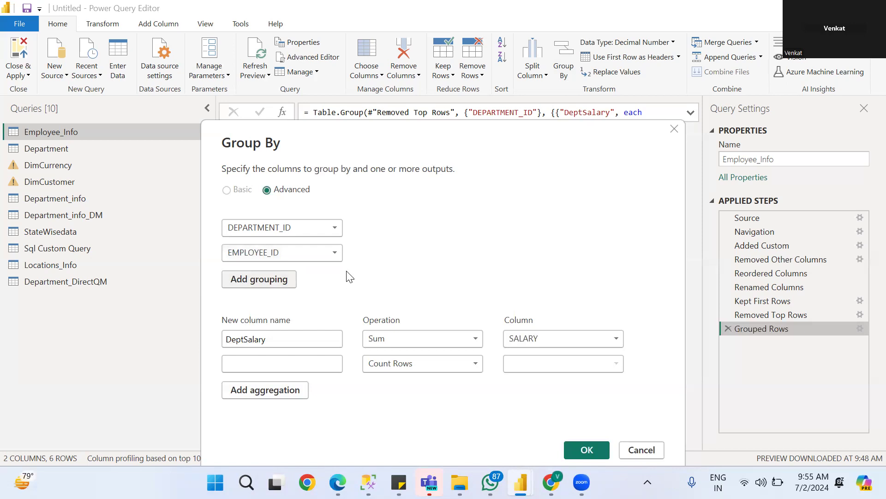
pyautogui.click(352, 253)
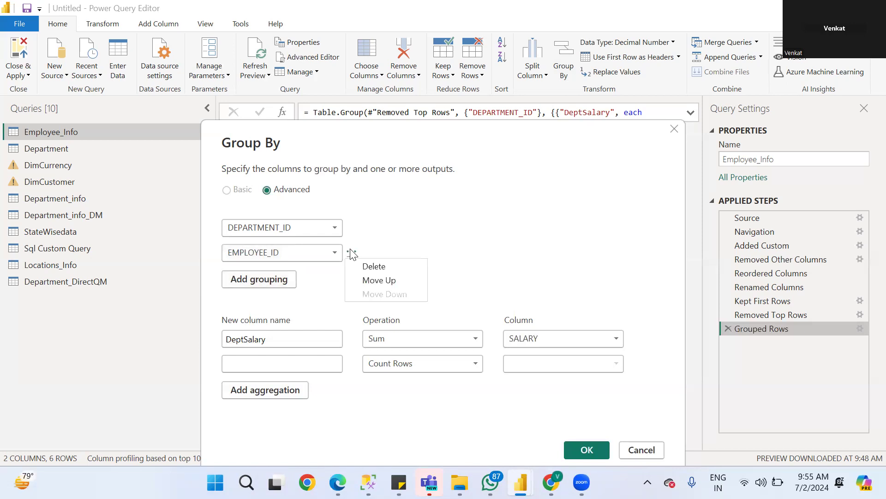
pyautogui.click(373, 267)
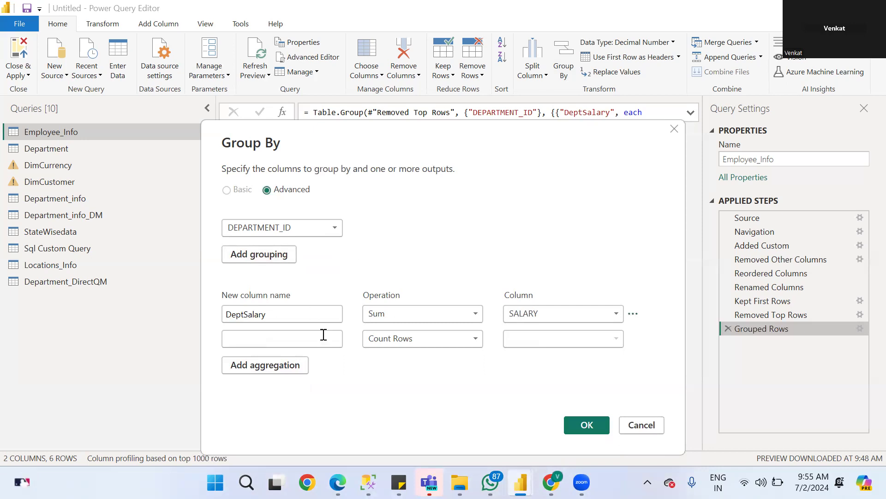
pyautogui.click(634, 339)
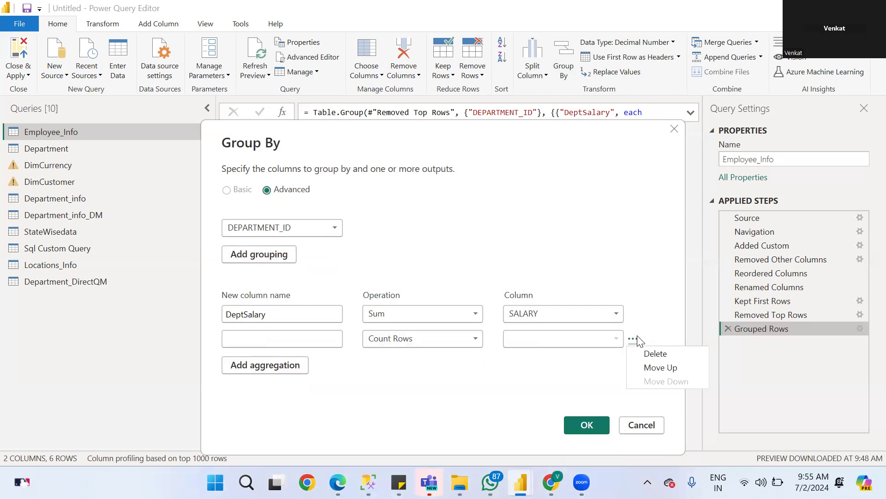
pyautogui.click(657, 356)
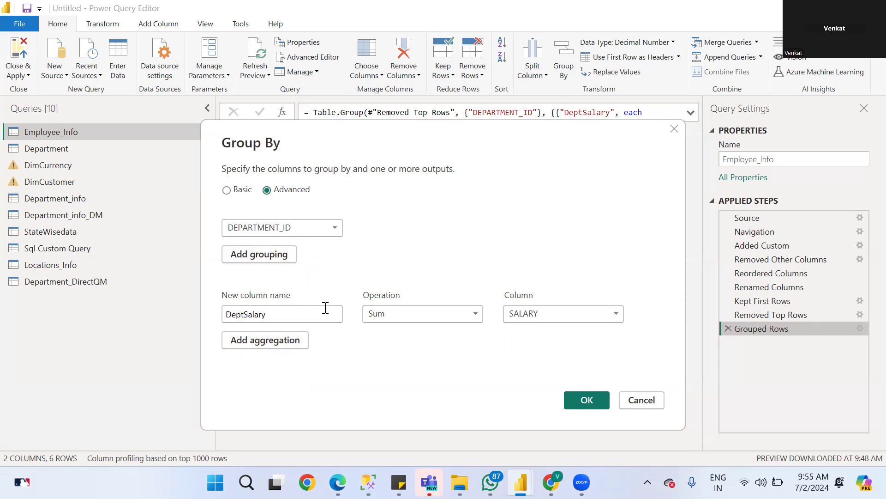
# Step: Switch the grouping settings to basic and back to advanced mode, and accept the DEPARTMENT_ID grouping
pyautogui.click(227, 190)
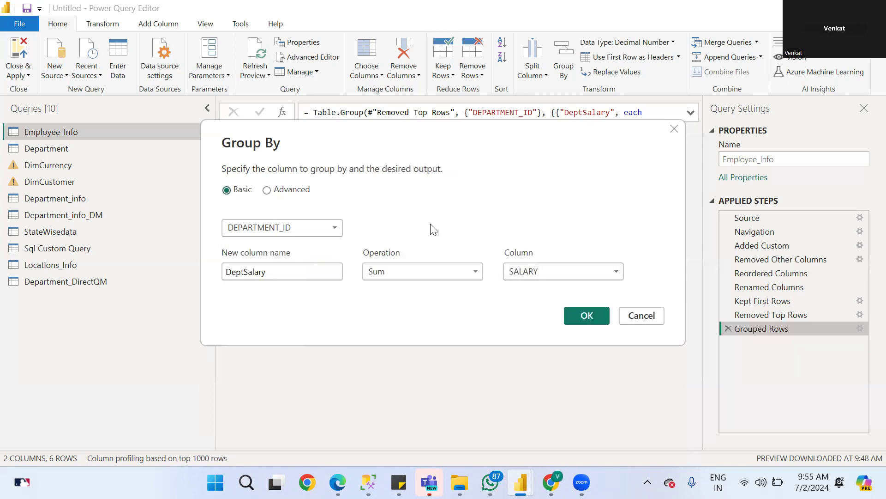
pyautogui.click(295, 193)
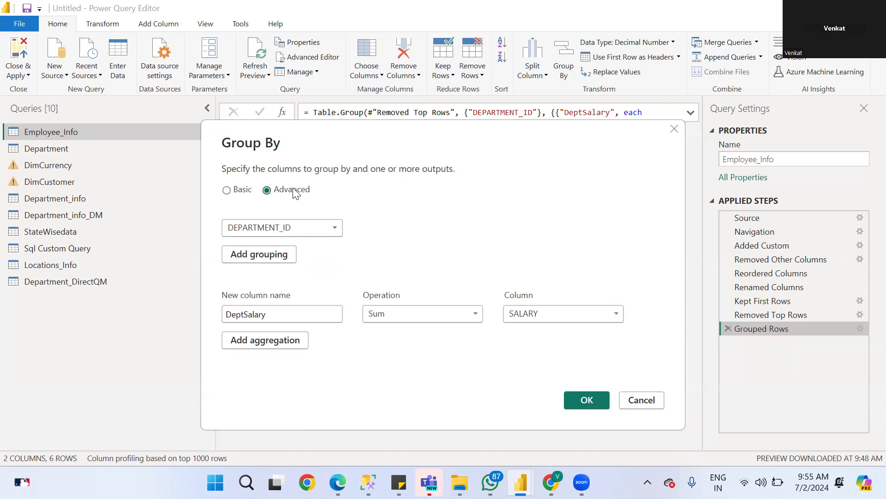
pyautogui.click(588, 399)
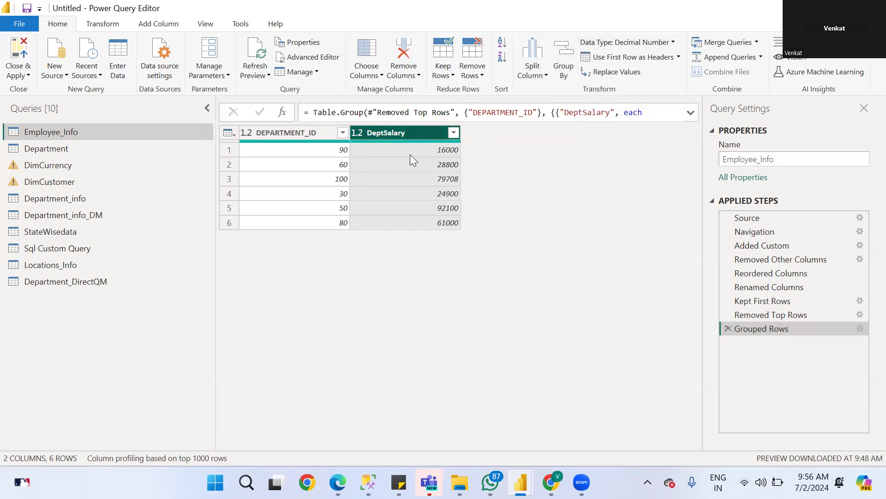
# Step: Change the DeptSalary column's data type to fixed decimal number, and replace that conversion with whole number
pyautogui.click(674, 42)
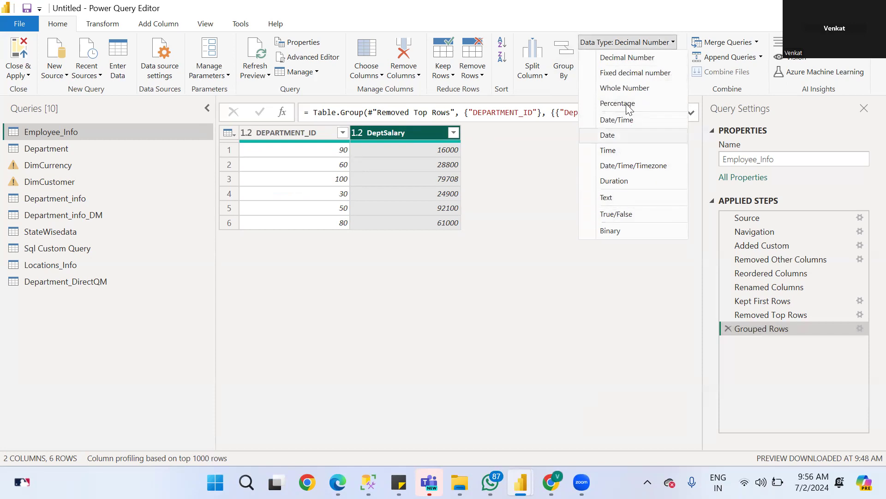
pyautogui.click(623, 73)
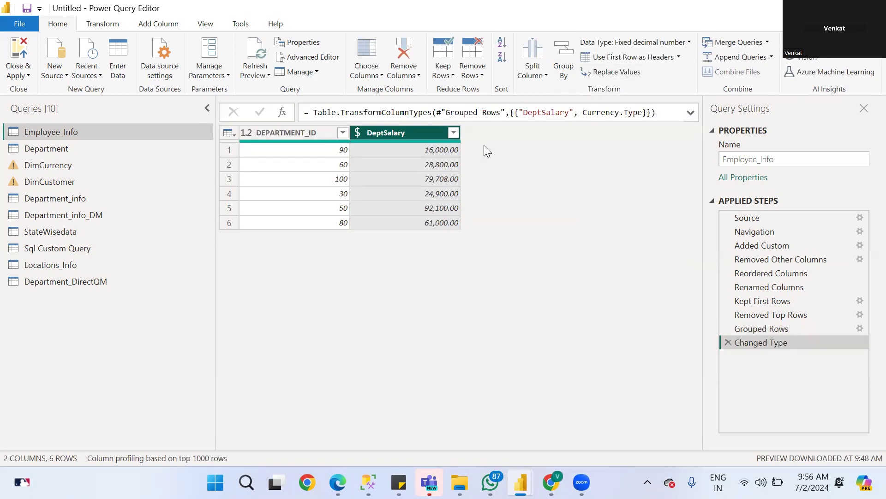
pyautogui.click(676, 43)
pyautogui.click(628, 89)
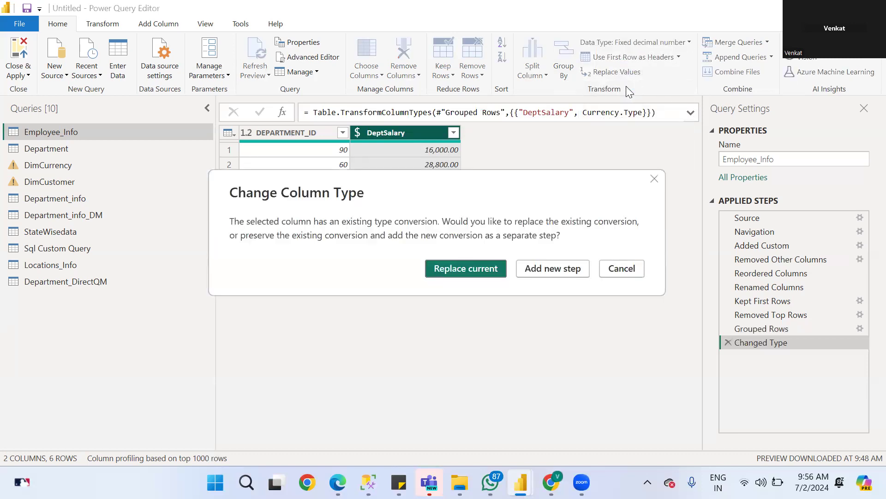
pyautogui.click(462, 270)
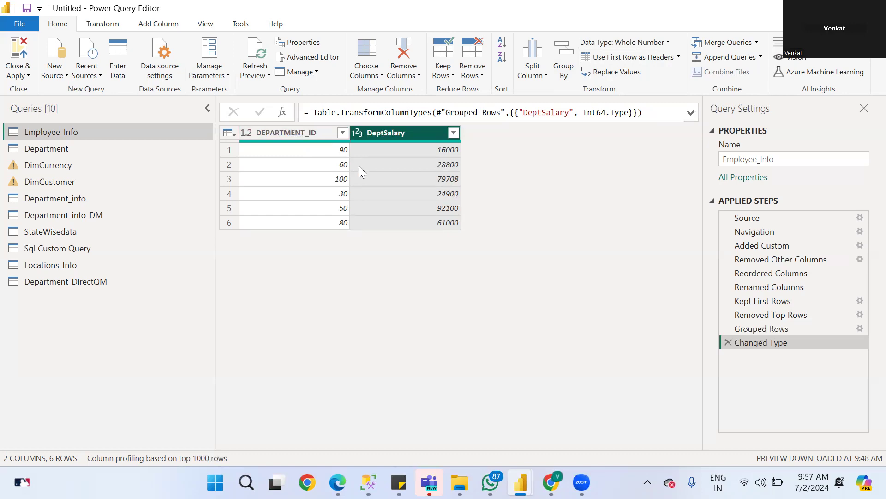
# Step: Look up the name of department 90 in the Department_info query, and return to Employee_Info
pyautogui.click(63, 201)
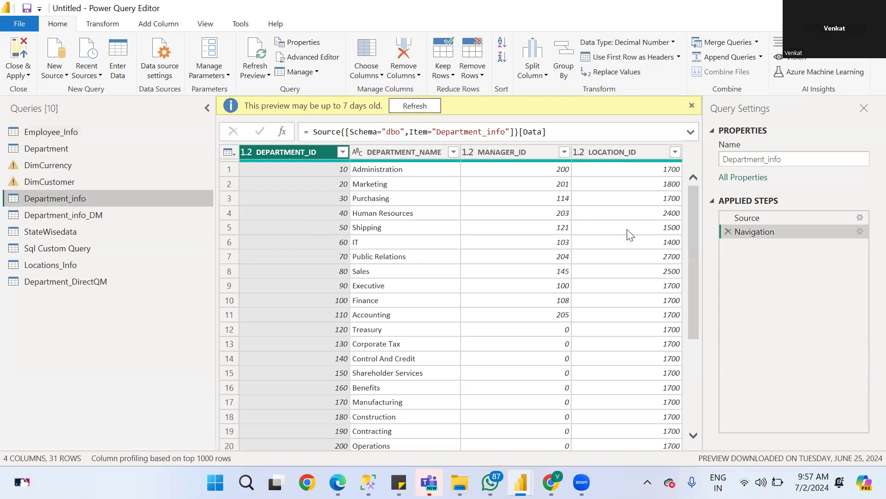
pyautogui.moveTo(693, 215); pyautogui.dragTo(681, 178)
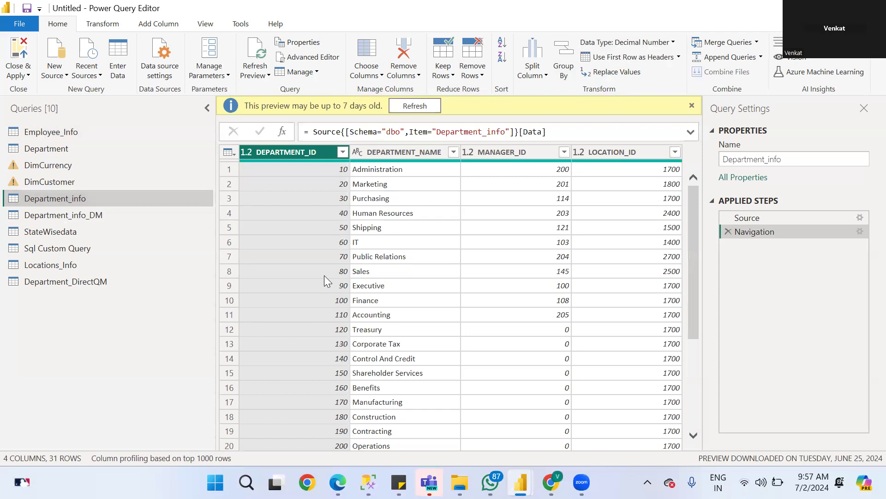
pyautogui.click(364, 287)
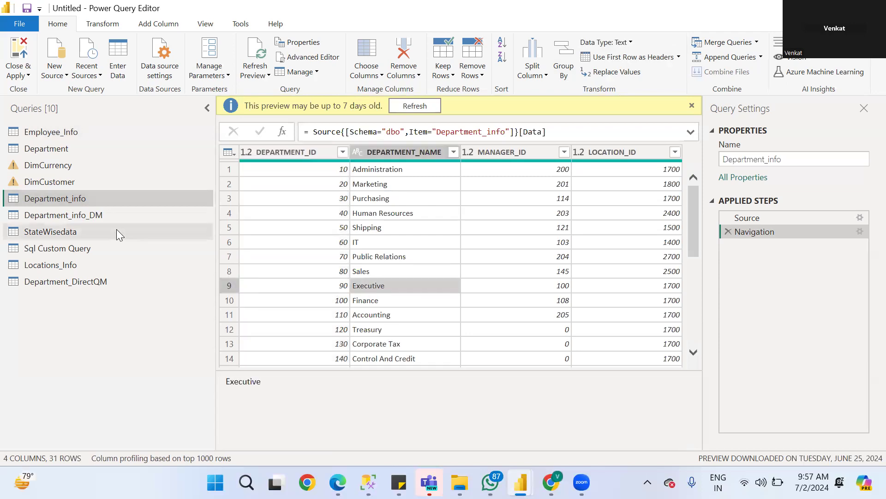
pyautogui.click(54, 136)
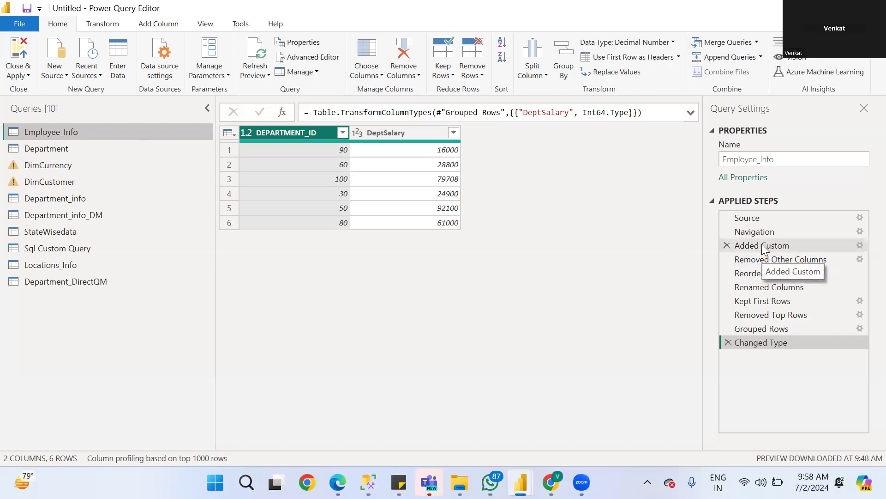
# Step: Review Employee_Info at its Navigation, Grouped Rows, Removed Top Rows and Kept First Rows steps, and open the query's code in the Advanced Editor
pyautogui.click(756, 231)
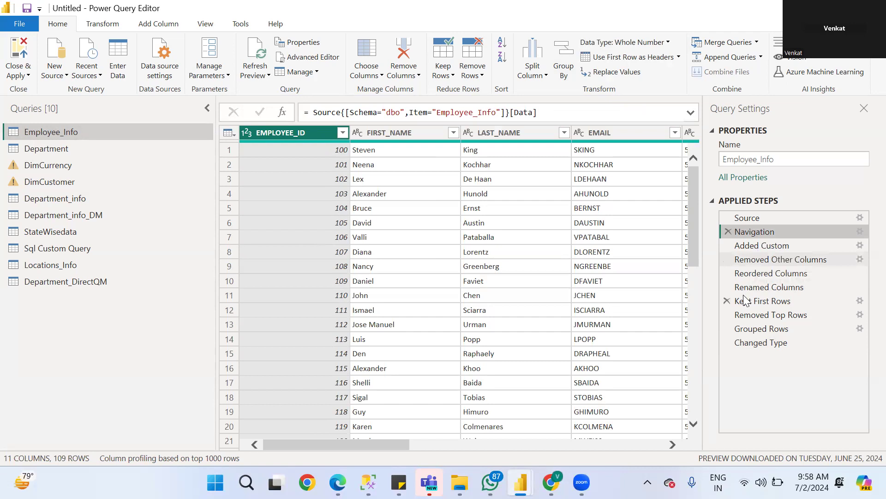
pyautogui.click(758, 331)
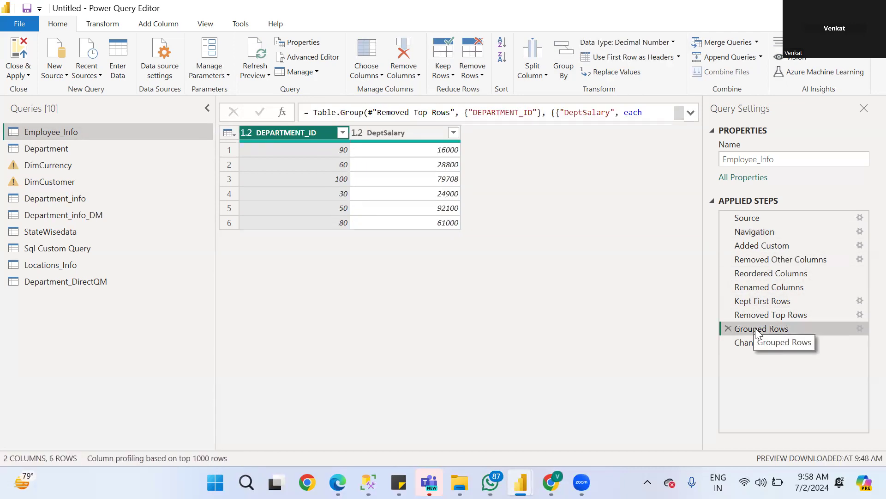
pyautogui.click(761, 316)
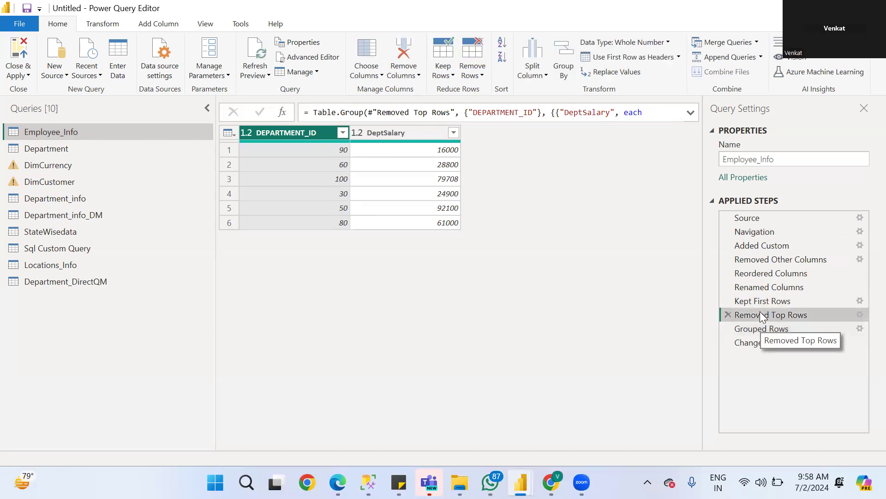
pyautogui.click(764, 304)
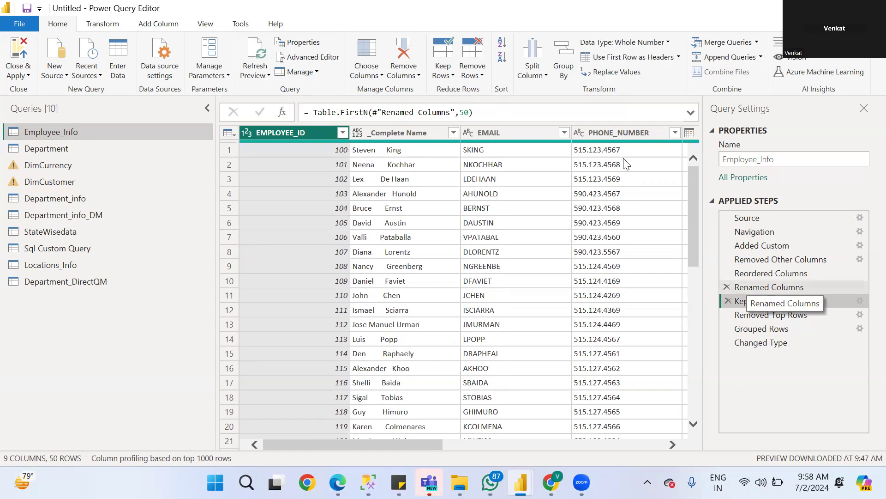
pyautogui.click(312, 56)
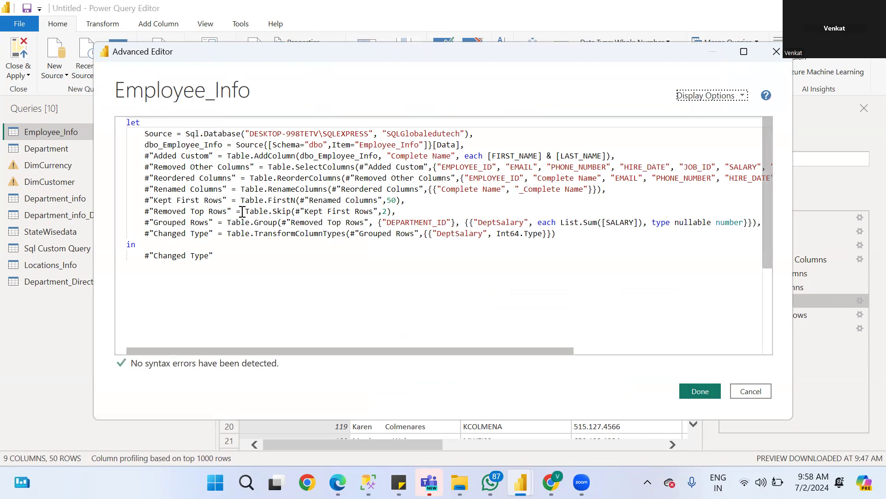
# Step: Examine the full Employee_Info query code, including its Removed Top Rows line
pyautogui.rightClick(428, 209)
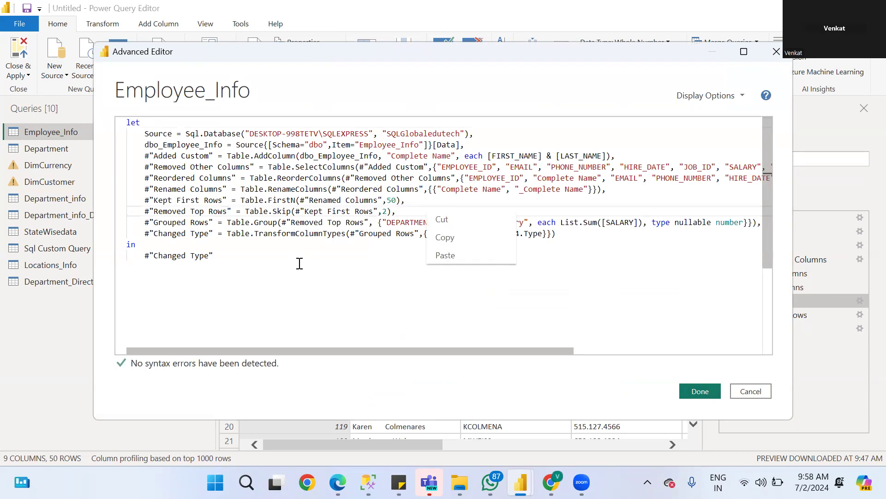
pyautogui.click(320, 269)
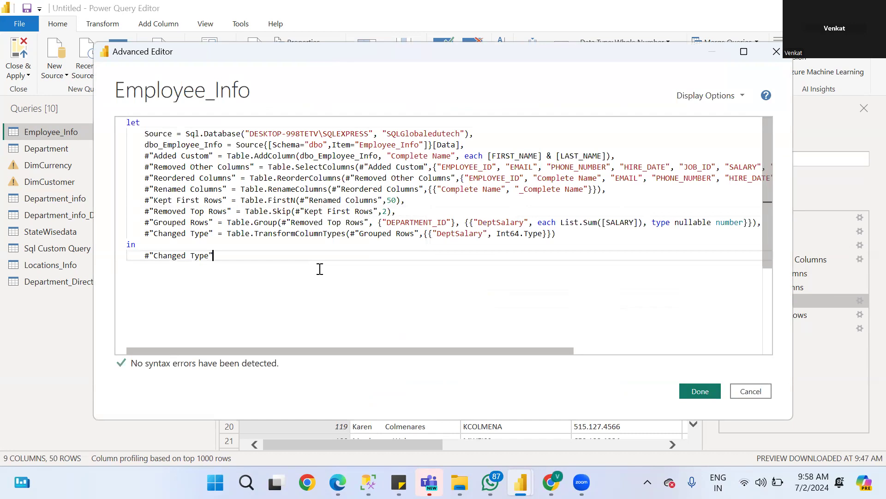
pyautogui.moveTo(309, 273); pyautogui.dragTo(121, 132)
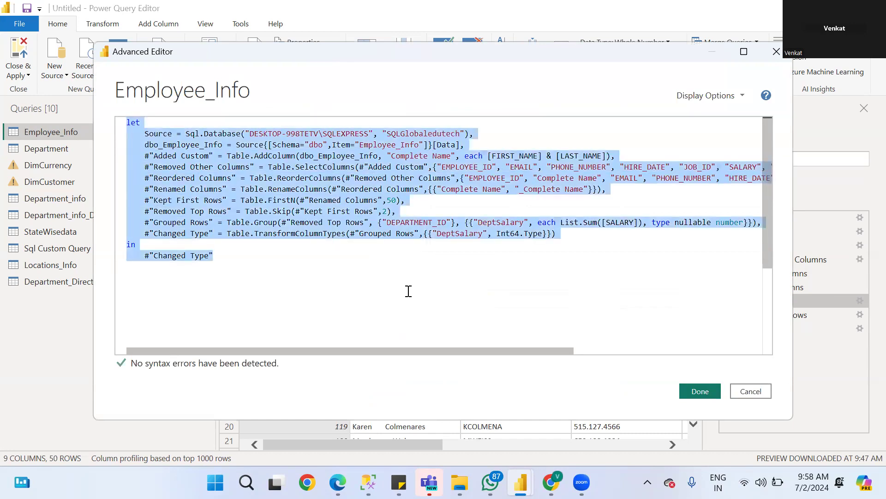
pyautogui.moveTo(440, 349); pyautogui.dragTo(300, 333)
pyautogui.click(299, 333)
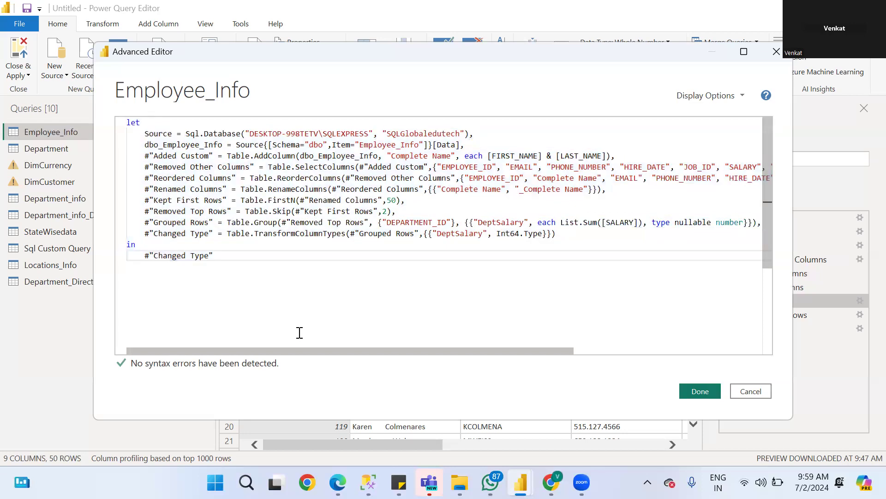
pyautogui.moveTo(276, 315); pyautogui.dragTo(246, 212)
pyautogui.click(246, 213)
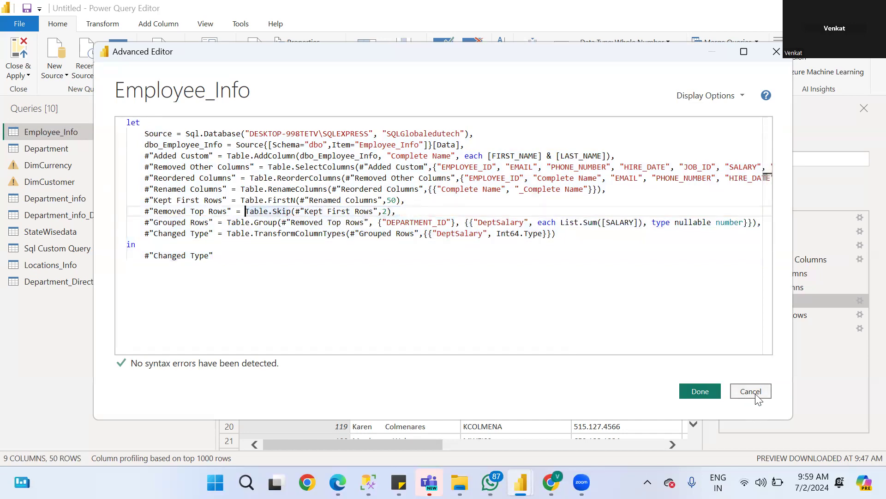
# Step: Insert a blank line after the Removed Top Rows line in the query code
pyautogui.click(443, 210)
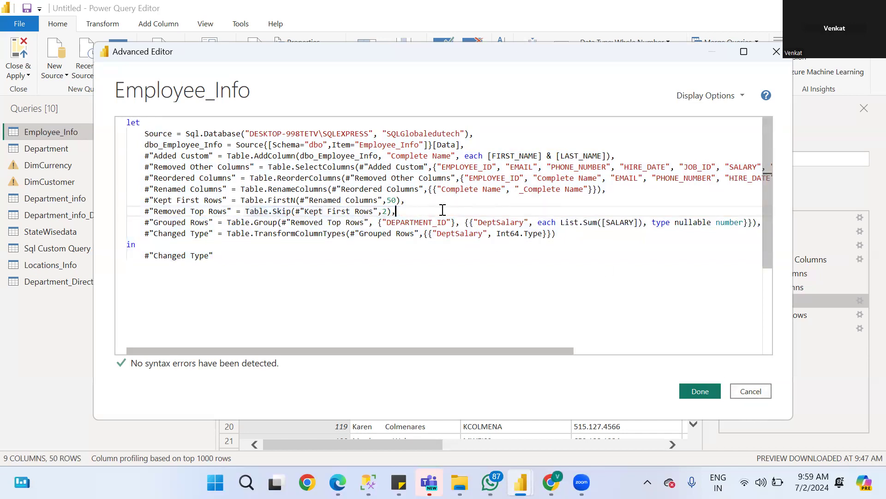
pyautogui.press('Return')
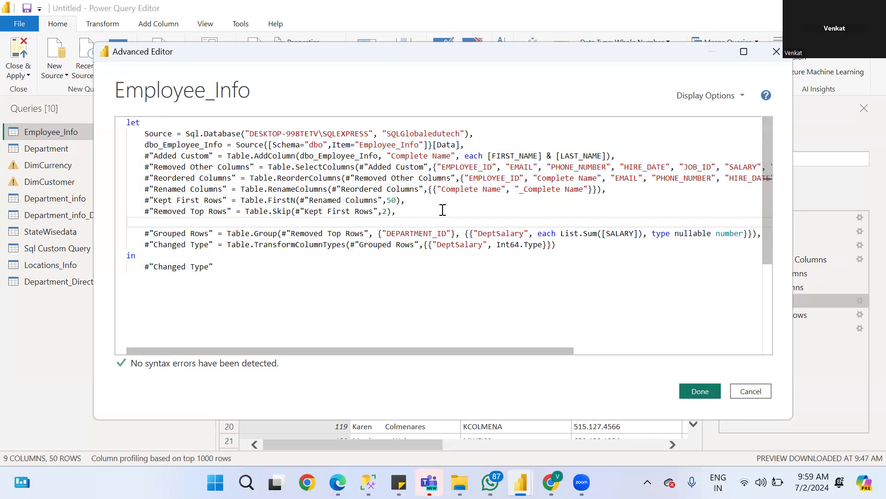
pyautogui.click(442, 210)
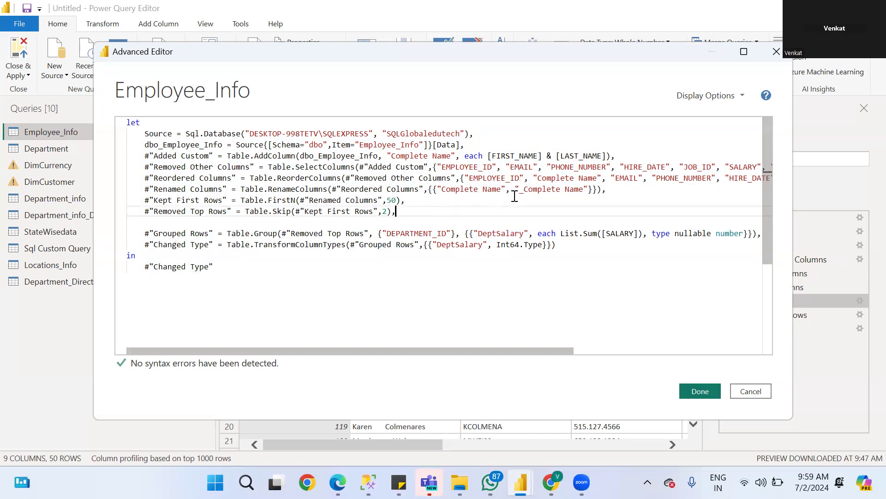
# Step: Duplicate the complete Renamed Columns code line directly below the original
pyautogui.moveTo(442, 190); pyautogui.dragTo(510, 190)
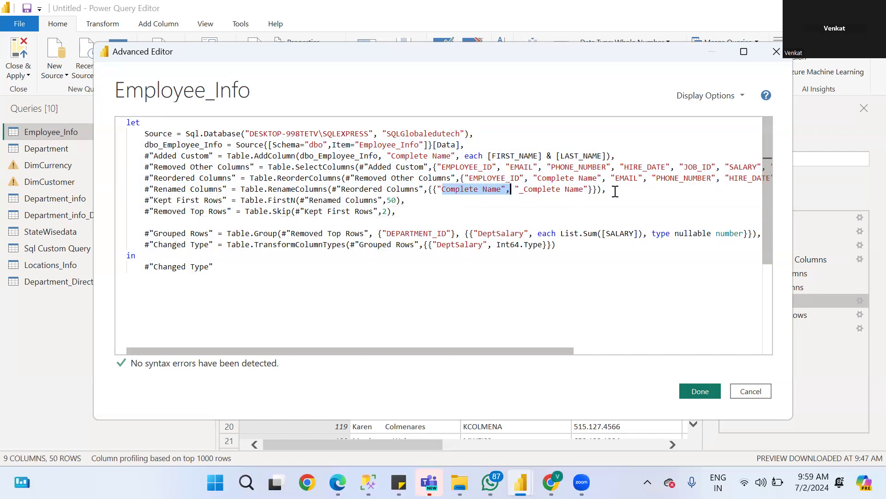
pyautogui.click(615, 190)
pyautogui.moveTo(616, 191); pyautogui.dragTo(138, 190)
pyautogui.hotkey('ctrl', 'c')
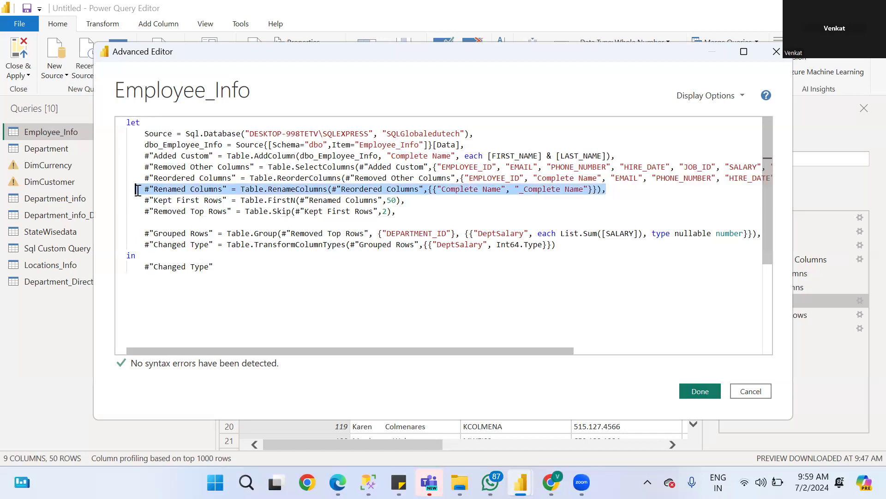
pyautogui.click(617, 193)
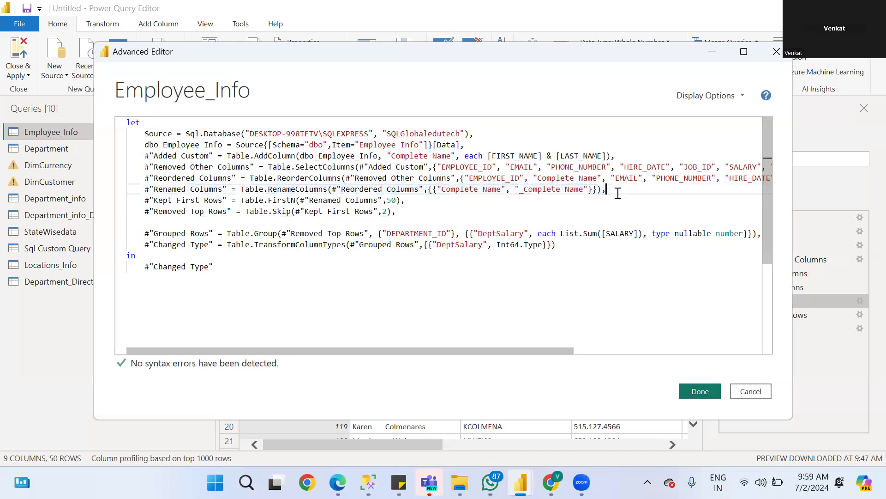
pyautogui.press('Return')
pyautogui.hotkey('ctrl', 'v')
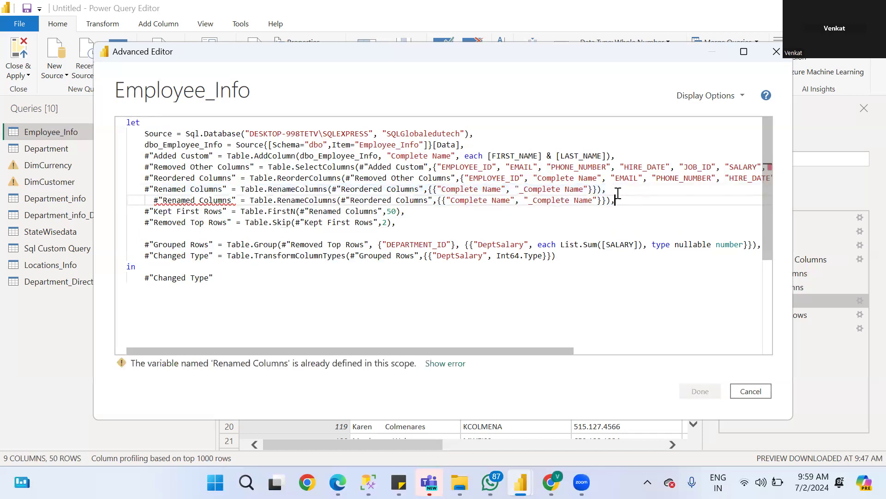
# Step: Reduce the duplicated line's indentation and rename its step to Renamed Columns1
pyautogui.click(155, 200)
pyautogui.press('BackSpace')
pyautogui.press('BackSpace')
pyautogui.press('BackSpace')
pyautogui.press('BackSpace')
pyautogui.press('BackSpace')
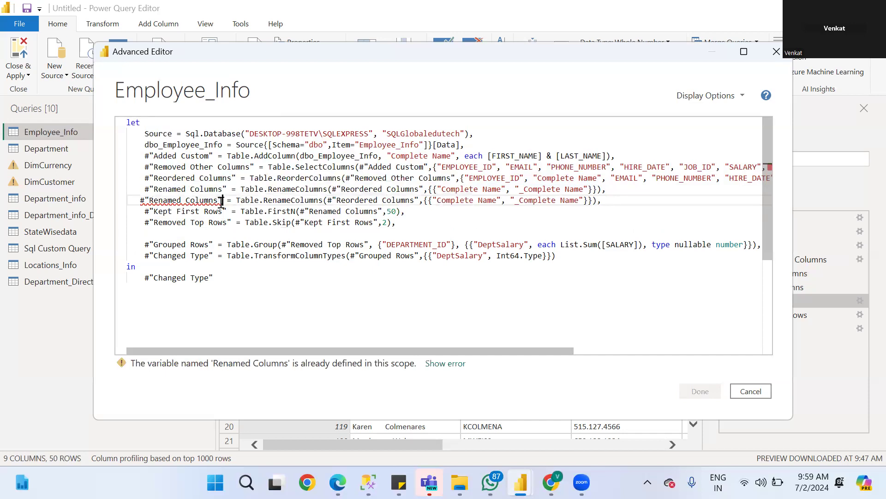
pyautogui.click(220, 201)
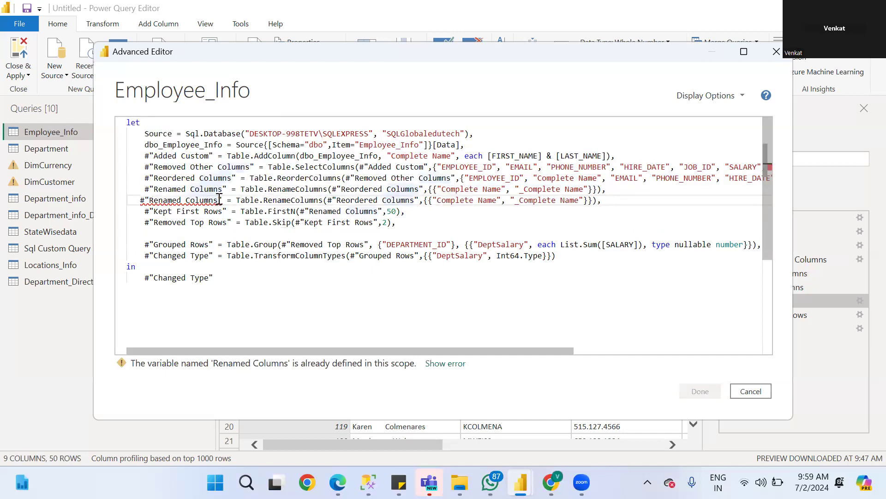
pyautogui.write('1')
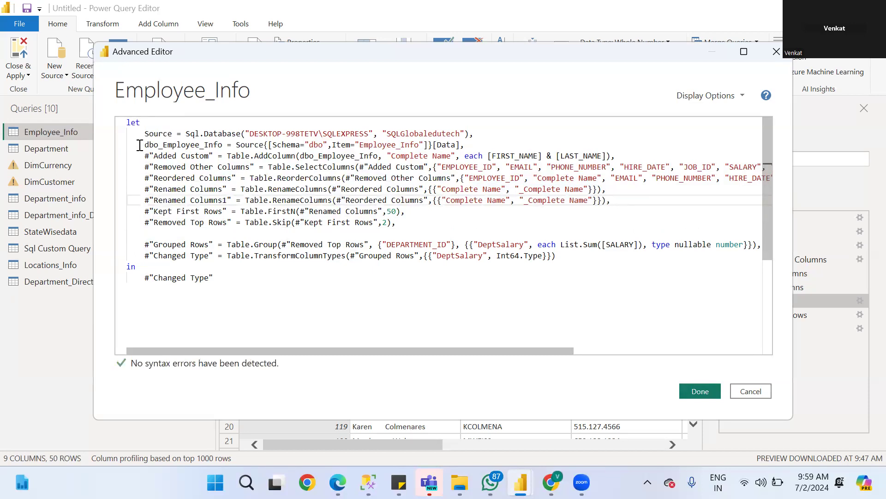
# Step: Trace where the Source and dbo_Employee_Info step names are defined and referenced in the code
pyautogui.doubleClick(156, 133)
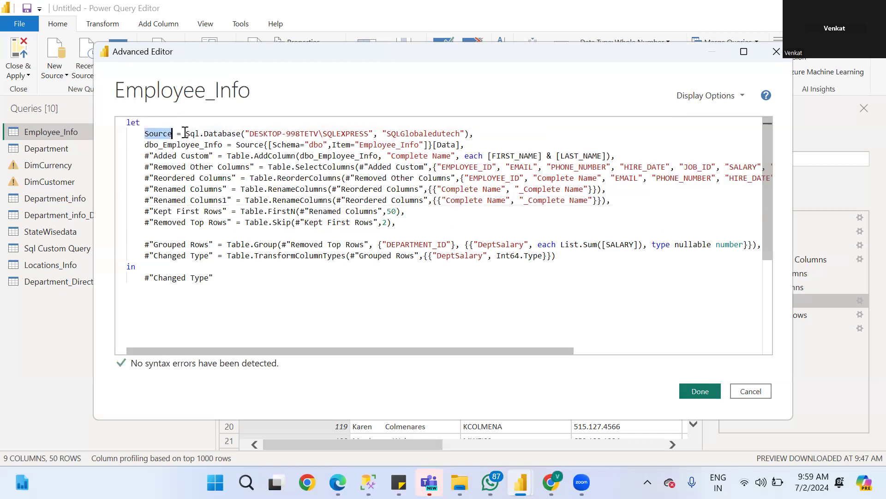
pyautogui.rightClick(483, 133)
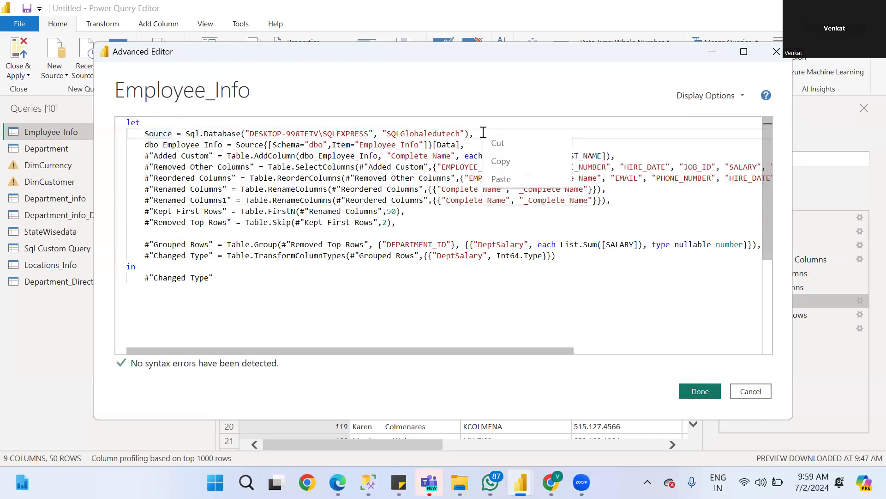
pyautogui.doubleClick(162, 133)
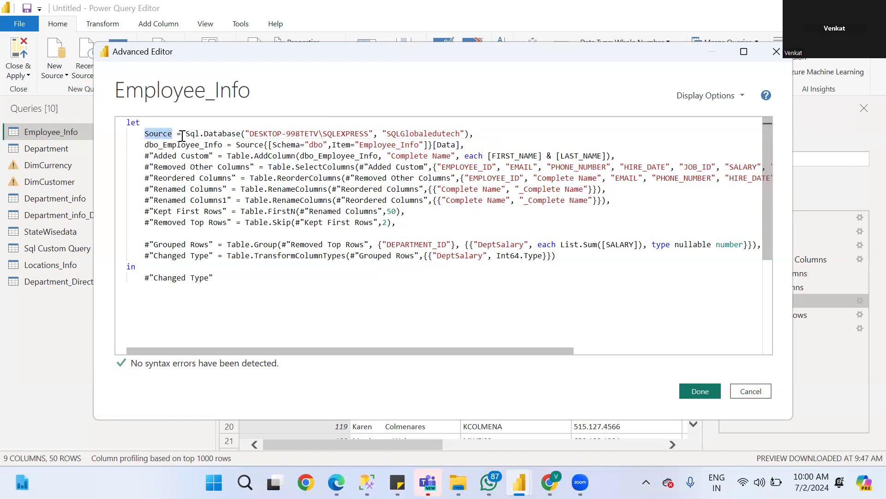
pyautogui.doubleClick(254, 146)
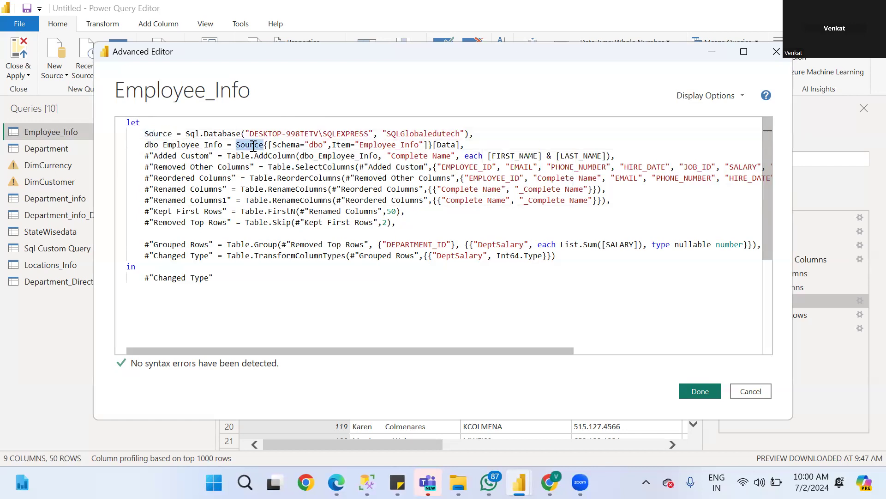
pyautogui.doubleClick(172, 156)
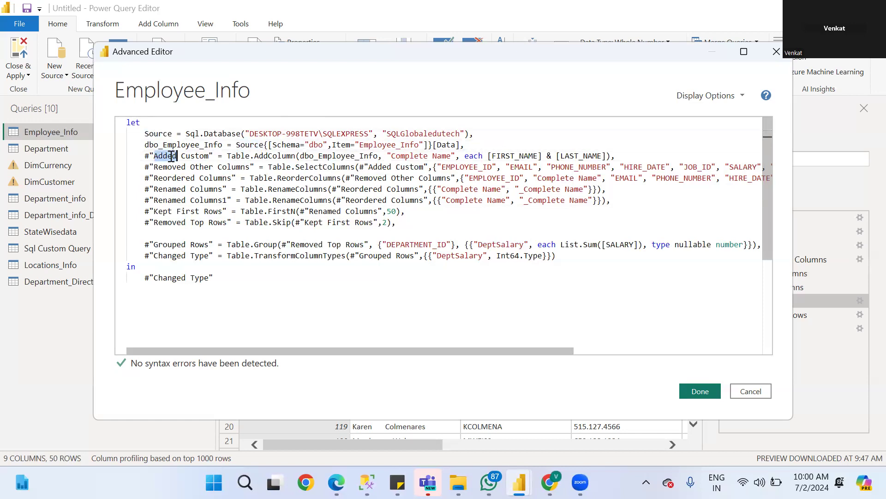
pyautogui.doubleClick(159, 145)
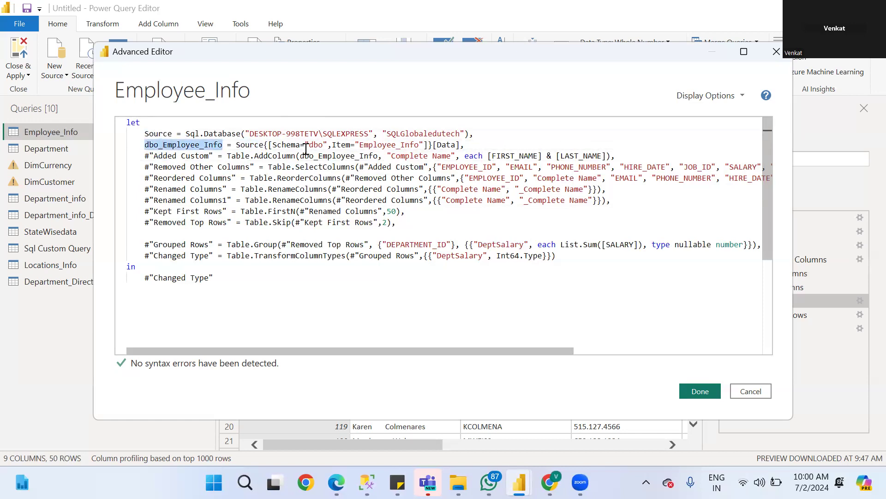
pyautogui.doubleClick(344, 157)
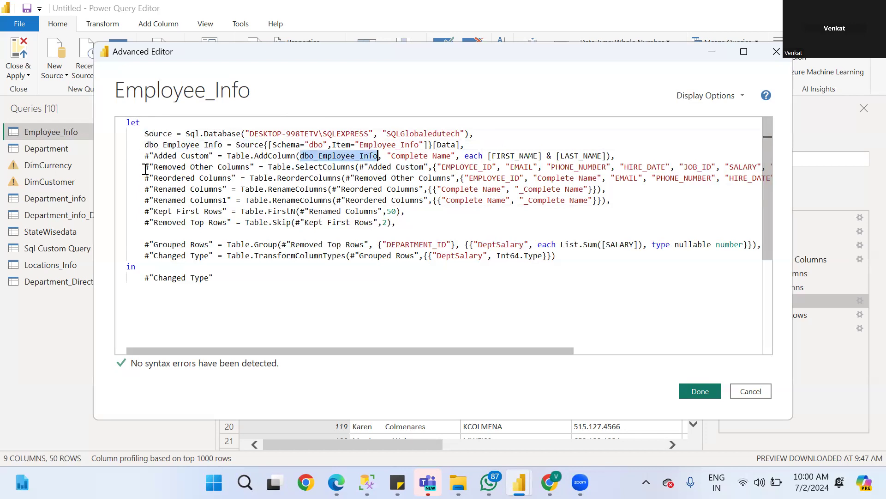
# Step: Examine which earlier step is referenced by the Removed Other Columns, Reordered Columns and Renamed Columns1 lines
pyautogui.rightClick(245, 166)
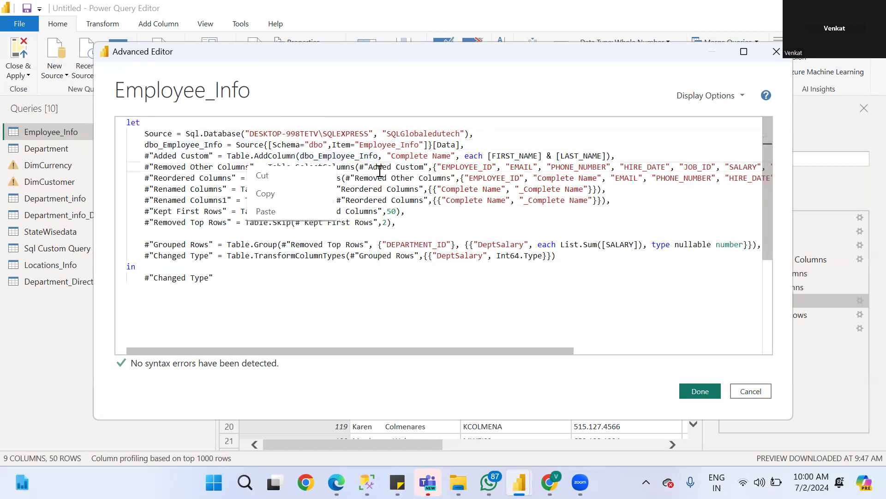
pyautogui.click(179, 160)
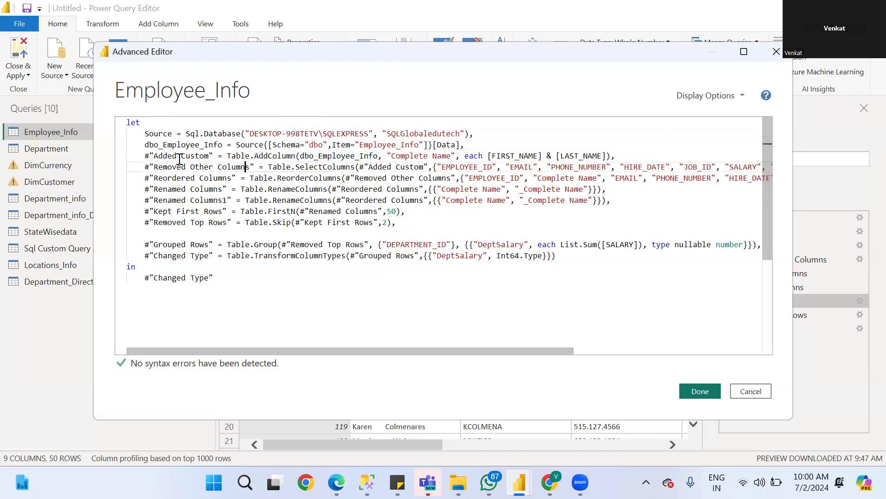
pyautogui.tripleClick(179, 159)
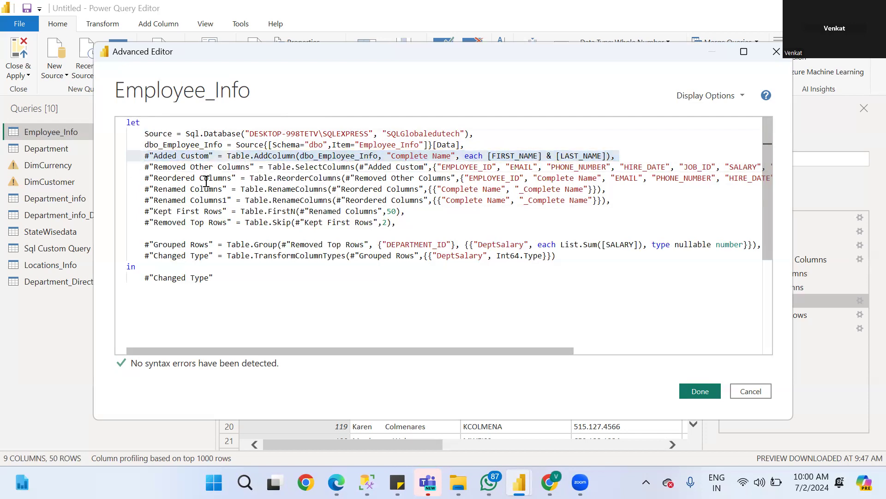
pyautogui.rightClick(207, 181)
pyautogui.click(226, 180)
pyautogui.doubleClick(226, 178)
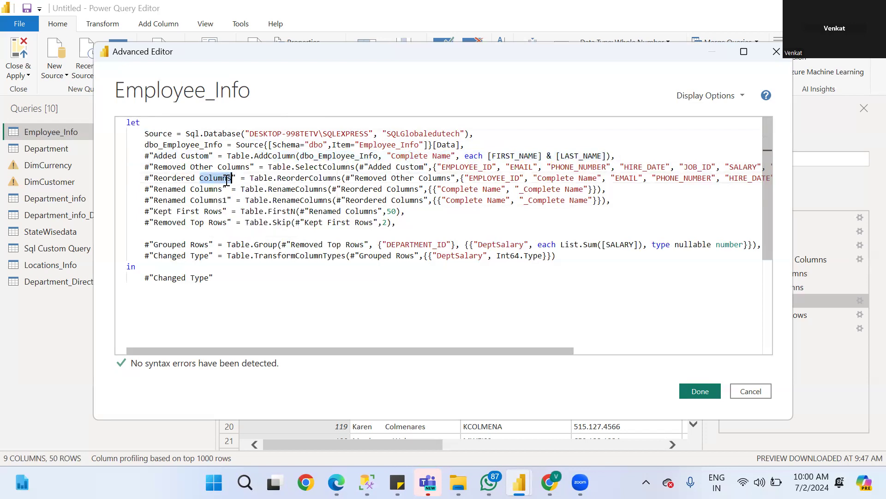
pyautogui.rightClick(223, 175)
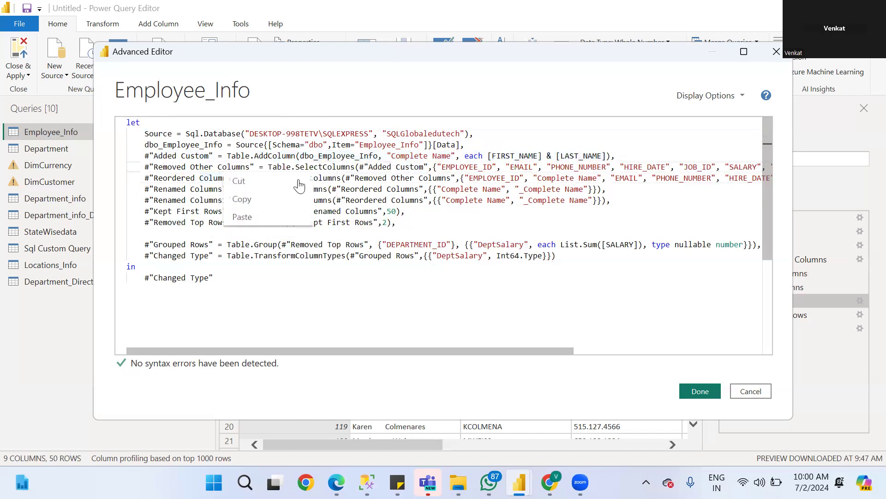
pyautogui.doubleClick(354, 180)
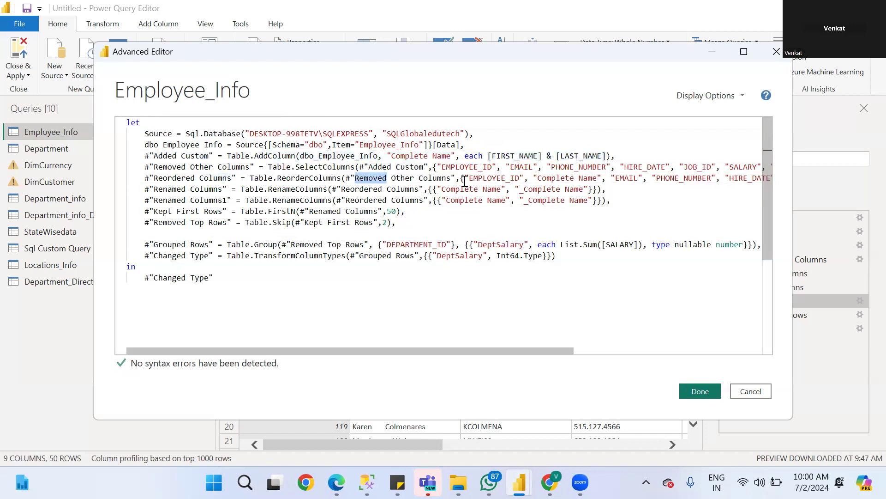
pyautogui.moveTo(450, 181)
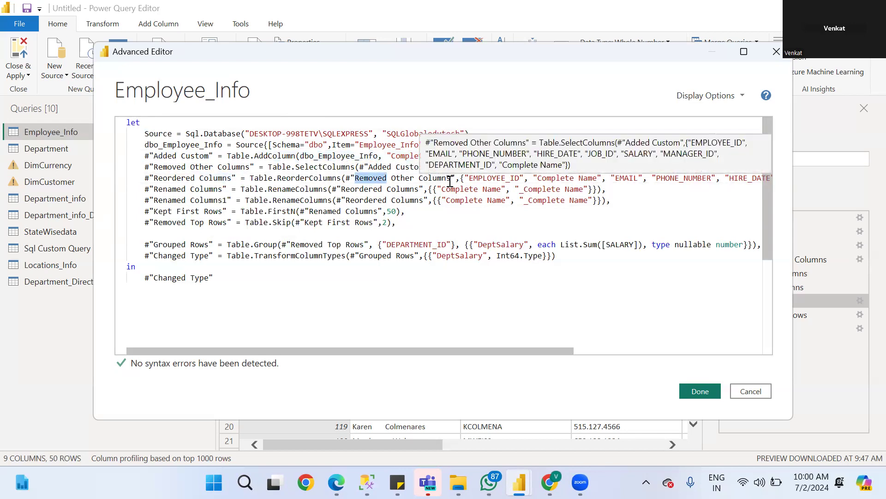
pyautogui.tripleClick(150, 198)
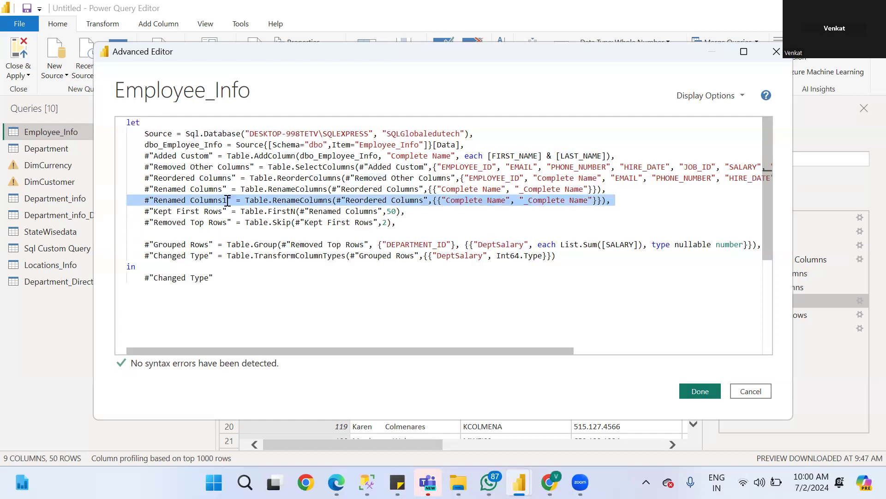
pyautogui.click(336, 199)
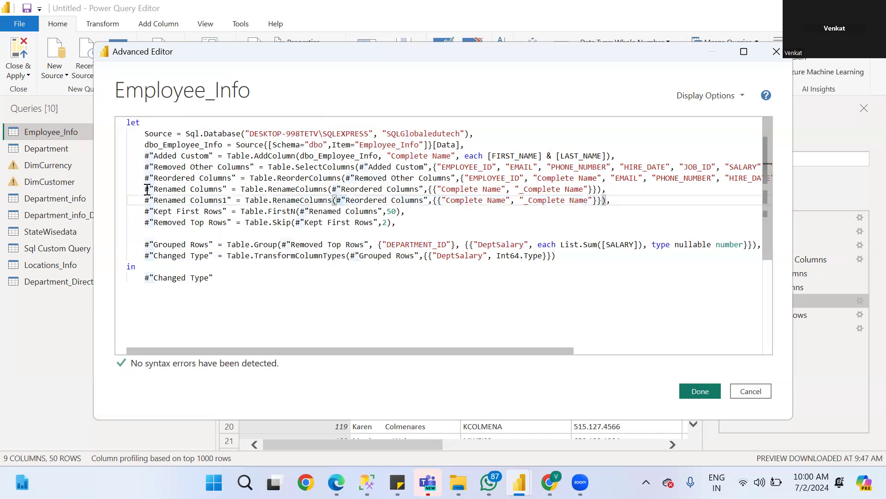
# Step: Copy the #"Renamed Columns" step name from the start of the original rename line
pyautogui.click(145, 189)
pyautogui.hotkey('shift', 'Right')
pyautogui.hotkey('shift', 'Right')
pyautogui.hotkey('shift', 'Right')
pyautogui.hotkey('shift', 'Right')
pyautogui.hotkey('shift', 'Right')
pyautogui.hotkey('shift', 'Right')
pyautogui.hotkey('shift', 'Right')
pyautogui.hotkey('shift', 'Right')
pyautogui.hotkey('shift', 'Right')
pyautogui.hotkey('shift', 'Right')
pyautogui.hotkey('shift', 'Right')
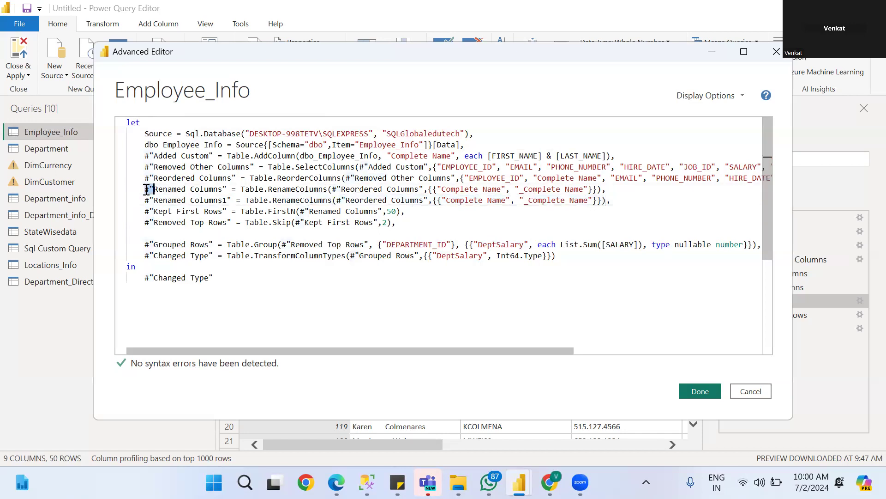
pyautogui.hotkey('shift', 'Right')
pyautogui.hotkey('shift', 'Right')
pyautogui.hotkey('shift', 'Right')
pyautogui.hotkey('shift', 'Right')
pyautogui.hotkey('shift', 'Right')
pyautogui.hotkey('shift', 'Right')
pyautogui.hotkey('shift', 'Right')
pyautogui.hotkey('ctrl', 'c')
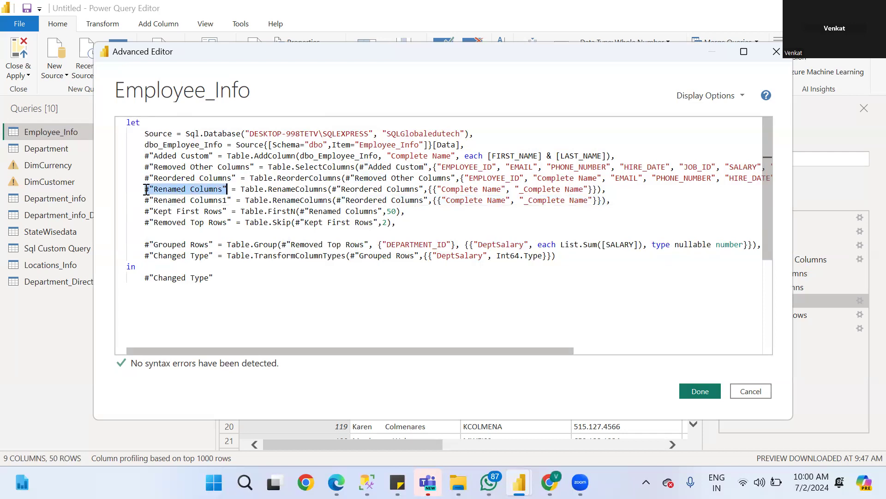
# Step: Replace the #"Reordered Columns" reference in the Renamed Columns1 line with the copied #"Renamed Columns" step name
pyautogui.moveTo(329, 190)
pyautogui.click(336, 200)
pyautogui.hotkey('shift', 'Right')
pyautogui.hotkey('shift', 'Right')
pyautogui.hotkey('shift', 'Right')
pyautogui.hotkey('shift', 'Right')
pyautogui.hotkey('shift', 'Right')
pyautogui.hotkey('shift', 'Right')
pyautogui.hotkey('shift', 'Right')
pyautogui.hotkey('shift', 'Right')
pyautogui.hotkey('shift', 'Right')
pyautogui.hotkey('shift', 'Right')
pyautogui.hotkey('shift', 'Right')
pyautogui.hotkey('shift', 'Right')
pyautogui.hotkey('shift', 'Right')
pyautogui.hotkey('shift', 'Right')
pyautogui.hotkey('shift', 'Right')
pyautogui.hotkey('shift', 'Right')
pyautogui.hotkey('shift', 'Right')
pyautogui.hotkey('shift', 'Right')
pyautogui.hotkey('shift', 'Right')
pyautogui.hotkey('shift', 'Right')
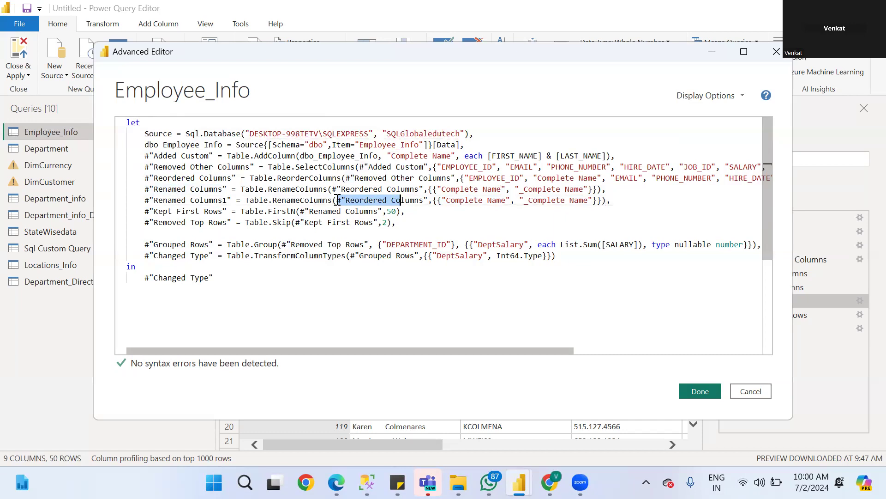
pyautogui.press('BackSpace')
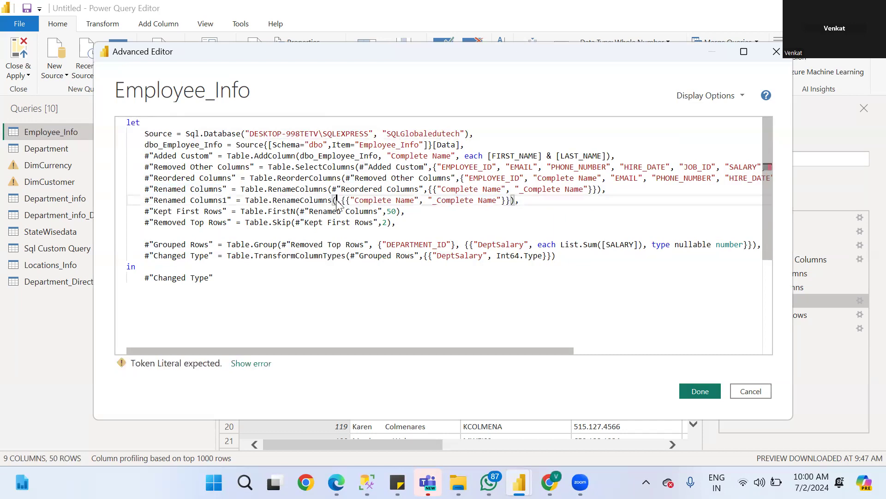
pyautogui.hotkey('ctrl', 'v')
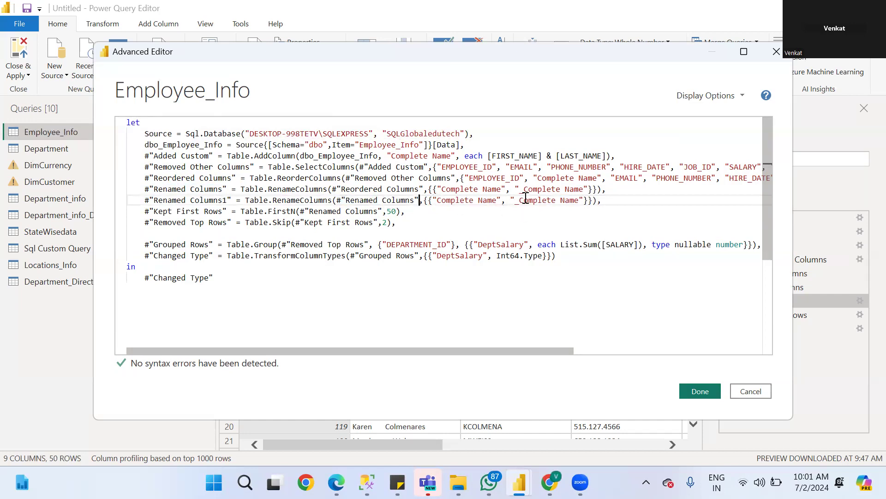
# Step: Change the rename pair in the Renamed Columns1 line to "_Complete Name","Full_Name"
pyautogui.press('BackSpace')
pyautogui.press('BackSpace')
pyautogui.press('BackSpace')
pyautogui.press('BackSpace')
pyautogui.press('BackSpace')
pyautogui.press('BackSpace')
pyautogui.press('BackSpace')
pyautogui.press('BackSpace')
pyautogui.press('BackSpace')
pyautogui.press('BackSpace')
pyautogui.press('BackSpace')
pyautogui.press('BackSpace')
pyautogui.press('BackSpace')
pyautogui.press('BackSpace')
pyautogui.press('BackSpace')
pyautogui.press('BackSpace')
pyautogui.press('BackSpace')
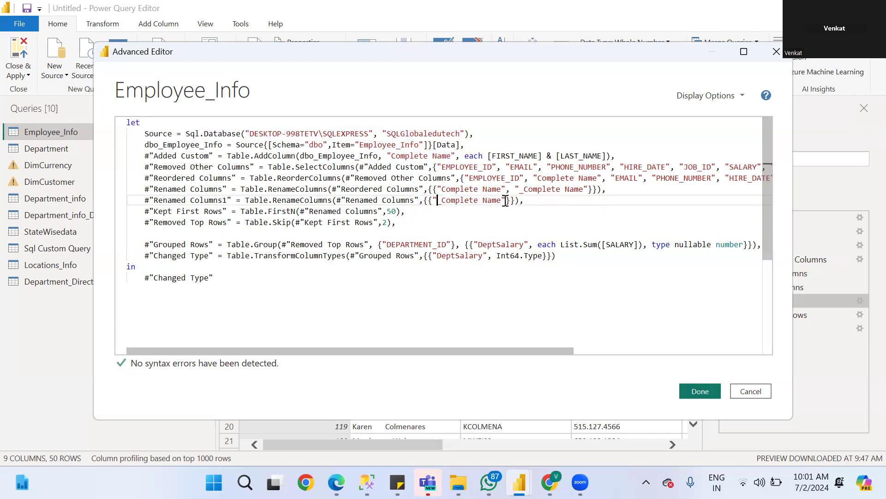
pyautogui.click(507, 200)
pyautogui.write(',"')
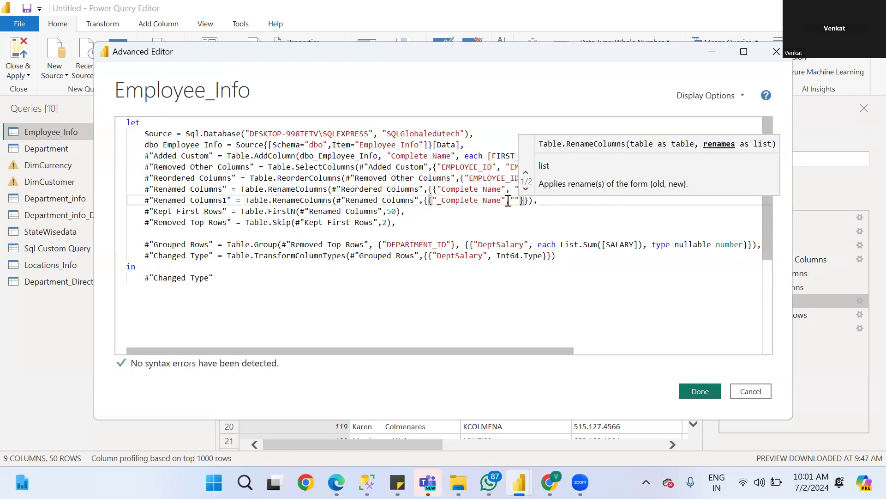
pyautogui.write('Full_Name')
pyautogui.click(586, 200)
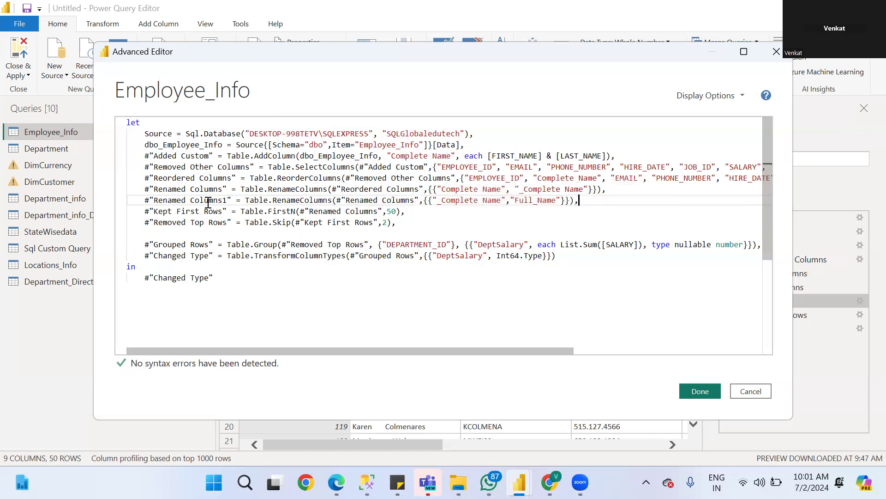
# Step: Make the Kept First Rows line reference #"Renamed Columns1" as its input table
pyautogui.moveTo(144, 200); pyautogui.dragTo(230, 200)
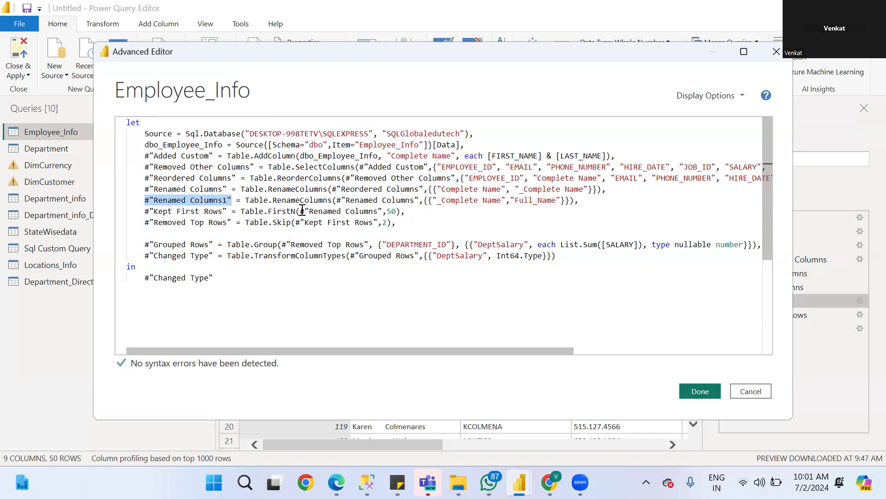
pyautogui.moveTo(300, 211); pyautogui.dragTo(382, 211)
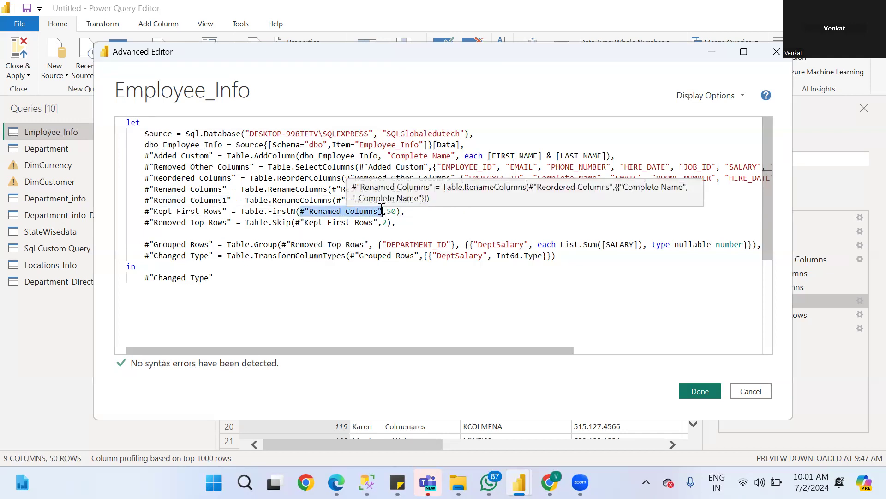
pyautogui.click(382, 211)
pyautogui.write('1')
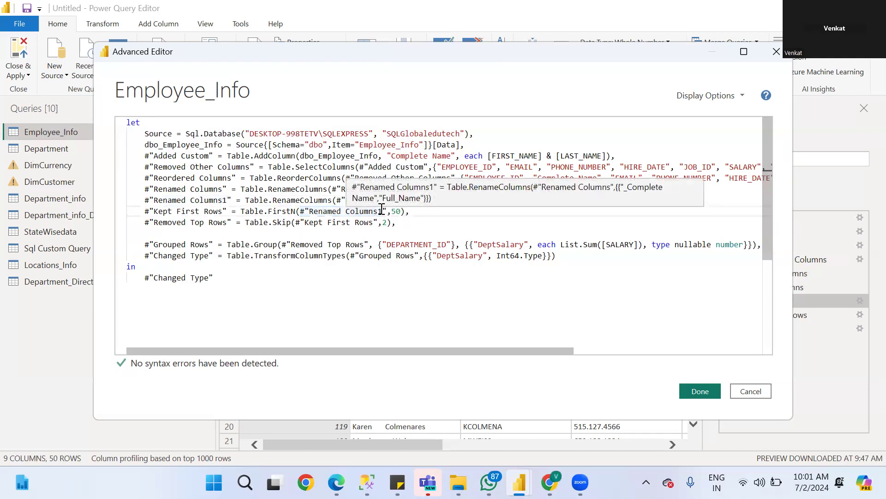
pyautogui.click(429, 292)
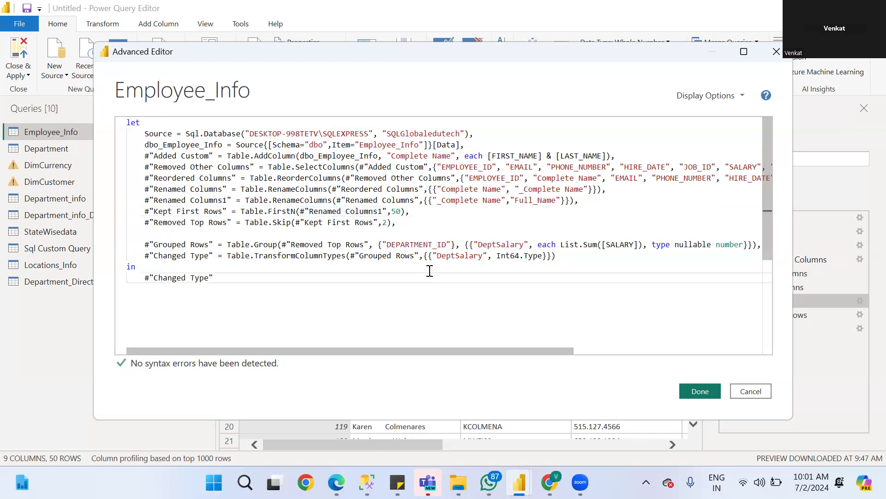
# Step: Remove the blank line above the Grouped Rows line and make sure the Kept First Rows line ends with a comma
pyautogui.click(412, 223)
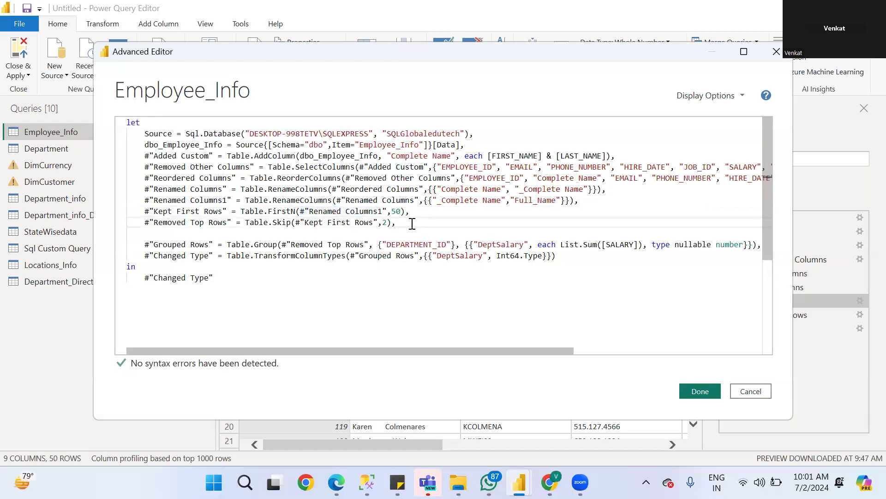
pyautogui.press('Delete')
pyautogui.click(408, 212)
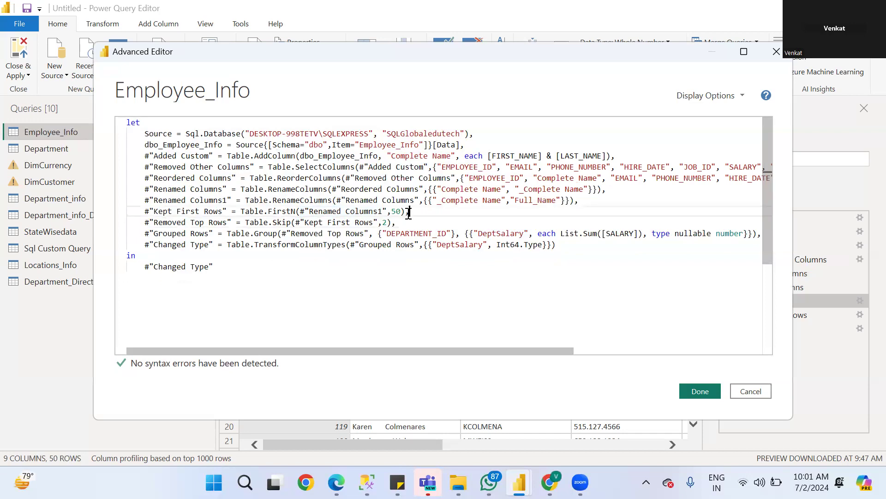
pyautogui.write(',')
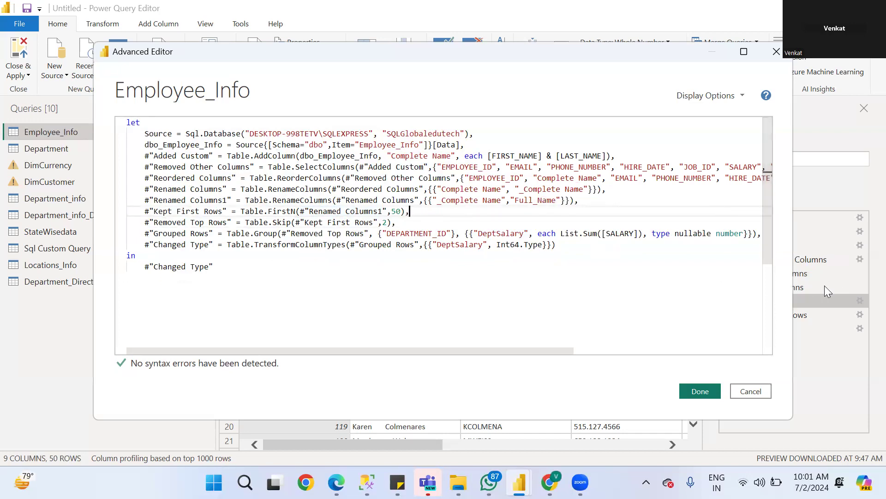
# Step: Check the final Changed Type step name and apply the edited M code to Employee_Info
pyautogui.click(559, 245)
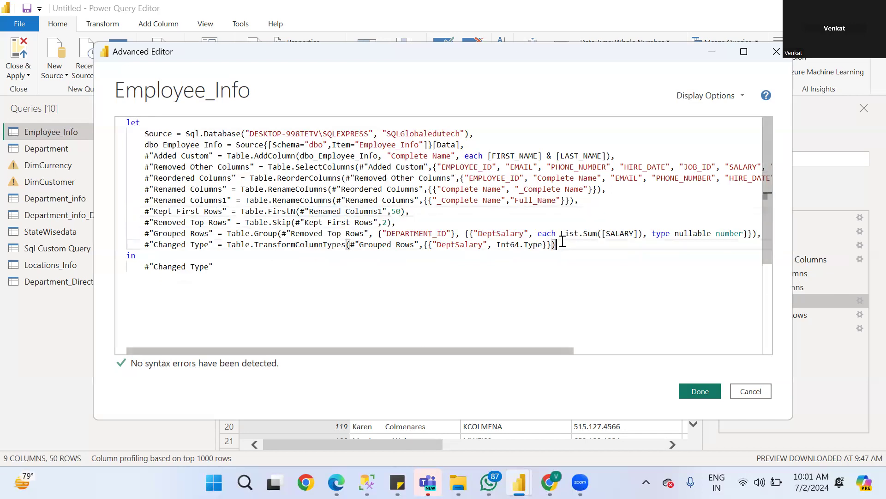
pyautogui.moveTo(141, 243); pyautogui.dragTo(214, 244)
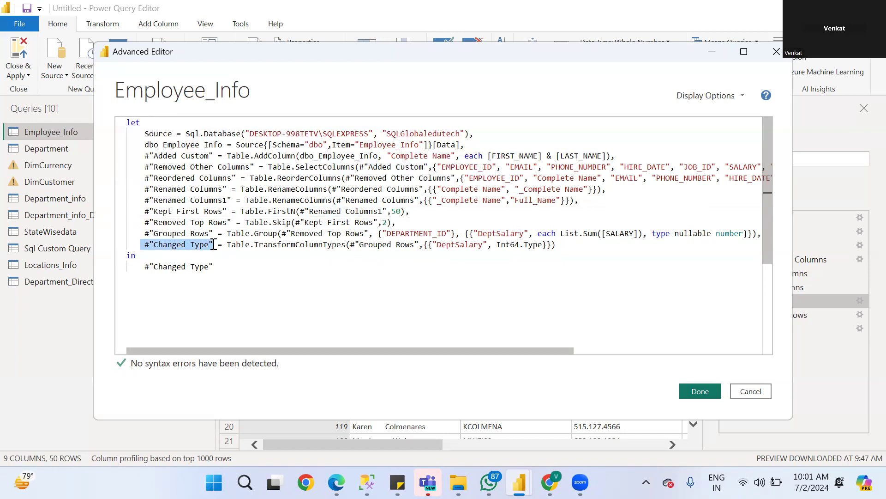
pyautogui.click(685, 391)
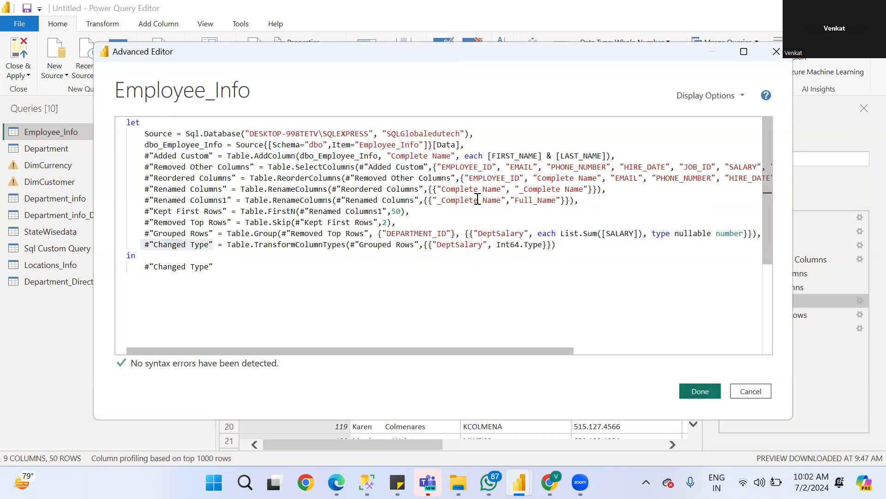
pyautogui.click(699, 390)
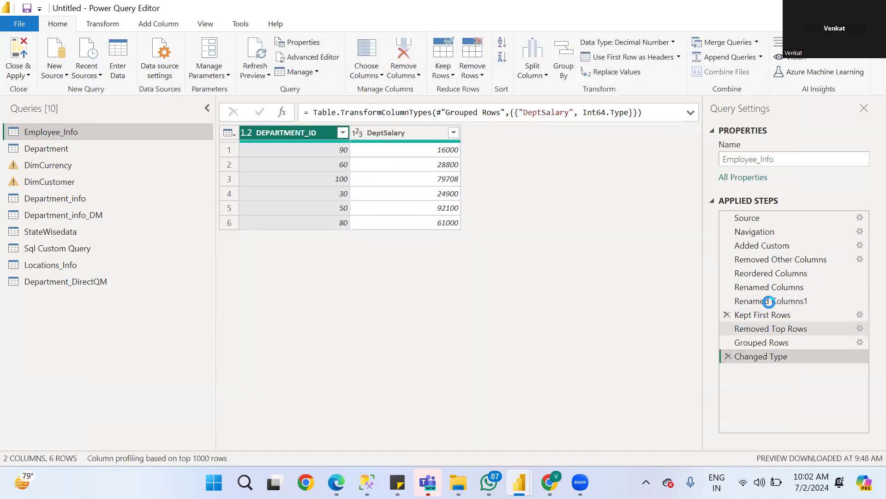
# Step: Inspect the data at the Renamed Columns1 applied step and review the query's M code without changing it
pyautogui.click(760, 301)
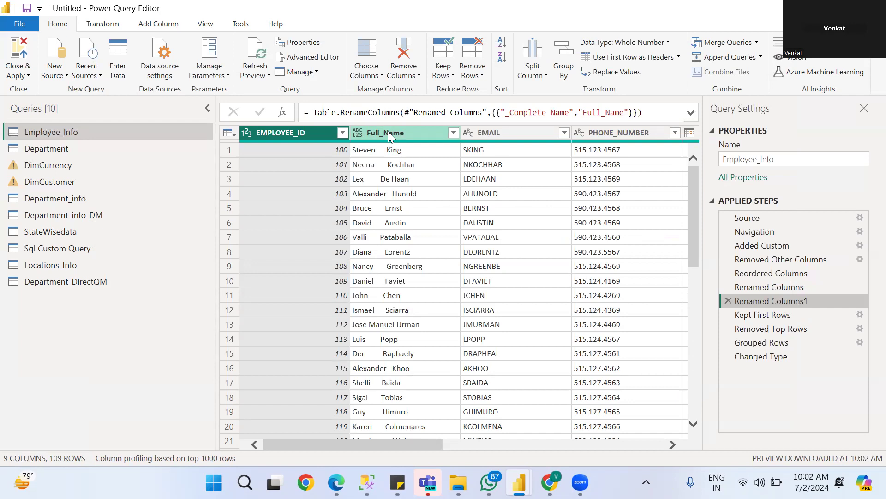
pyautogui.click(317, 57)
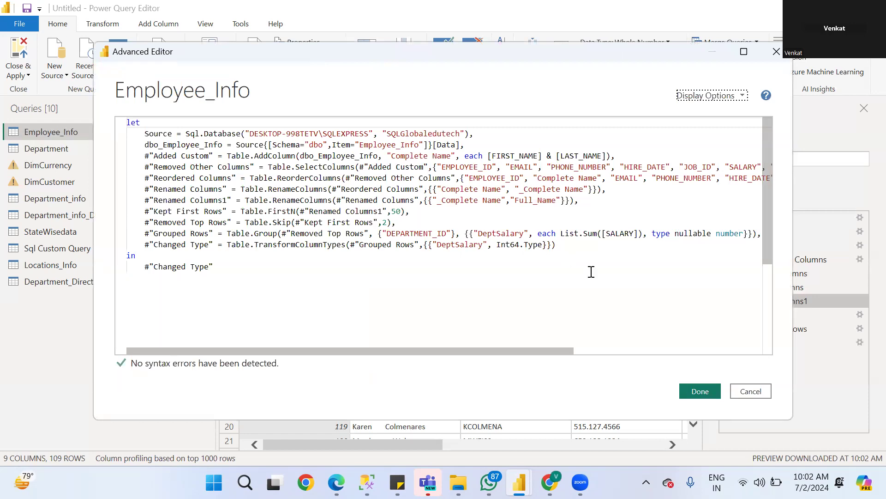
pyautogui.click(750, 391)
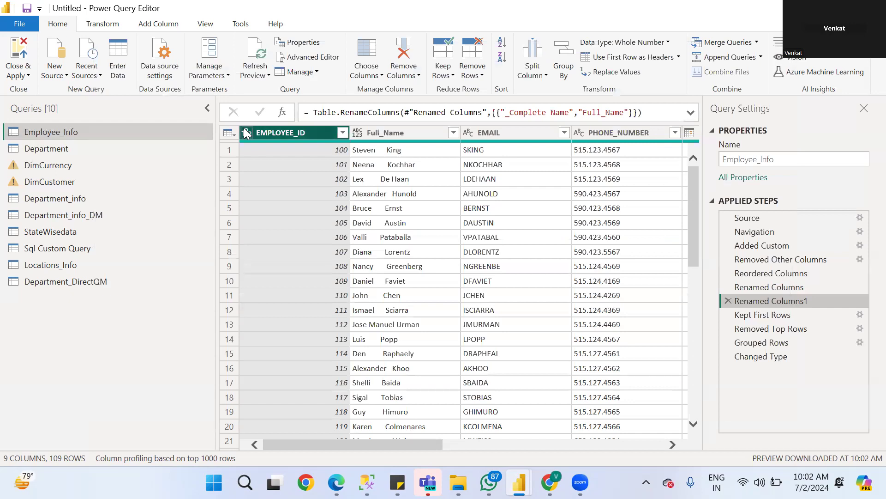
pyautogui.click(301, 56)
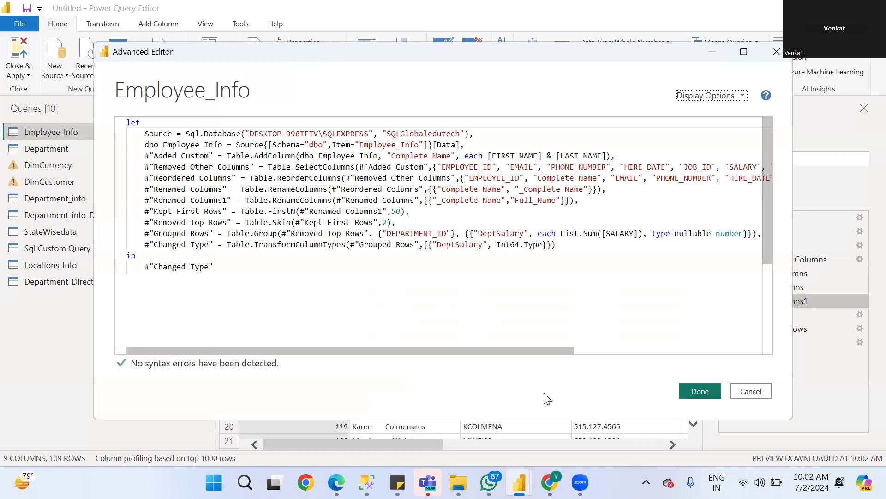
pyautogui.click(739, 385)
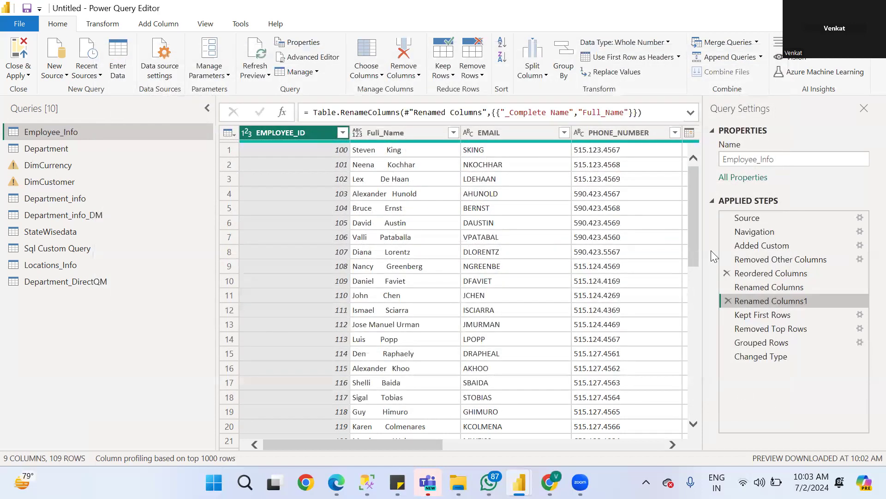
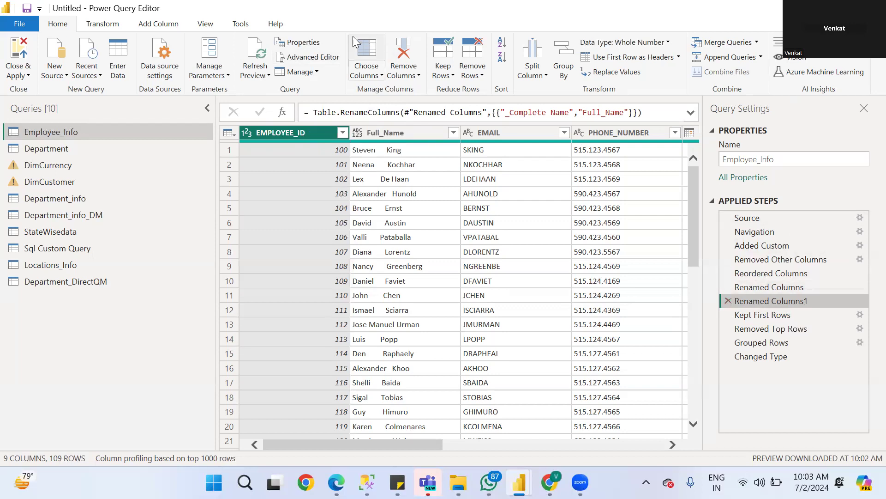
# Step: Rename the Renamed Columns1 step definition to #"Renamed FullName" in the M code and copy the full step name
pyautogui.click(314, 56)
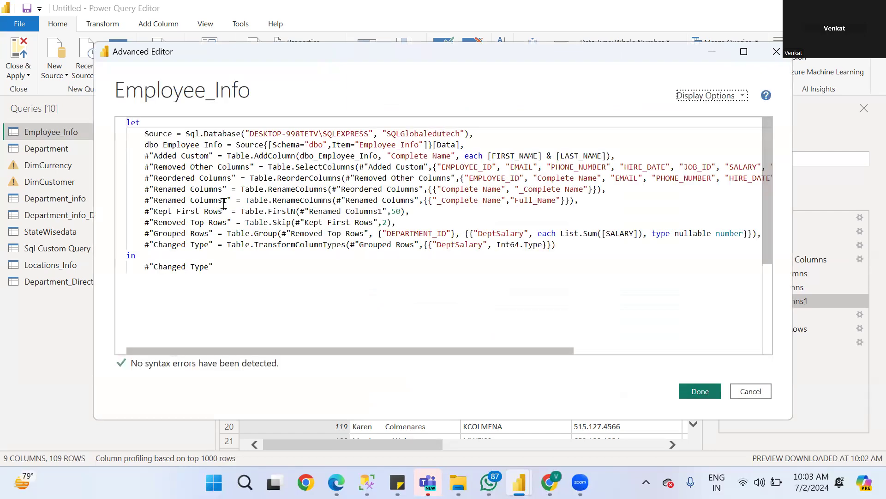
pyautogui.doubleClick(225, 200)
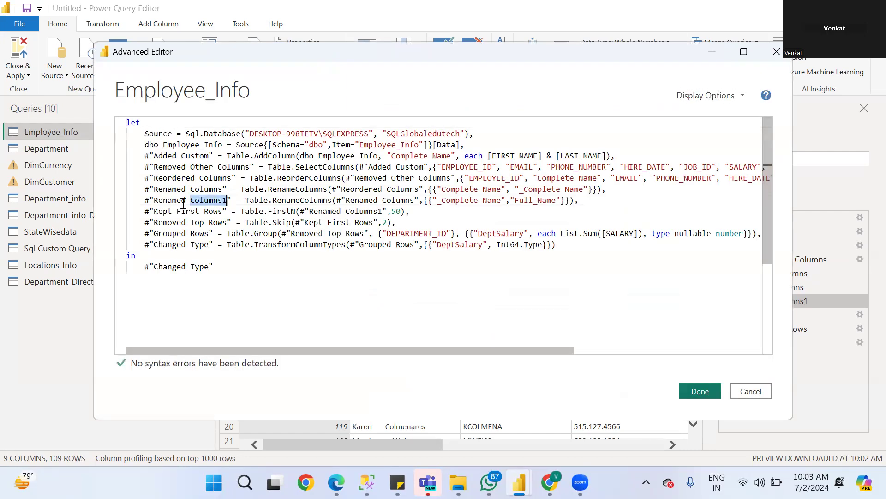
pyautogui.write('FullName')
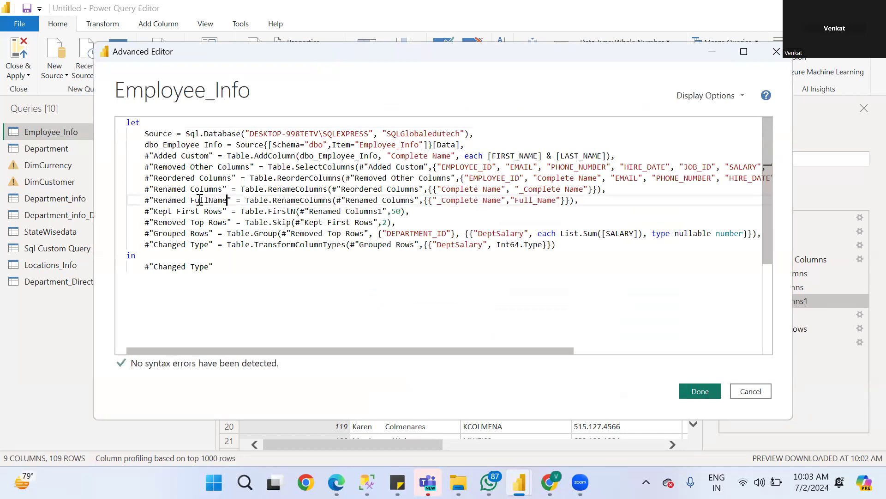
pyautogui.doubleClick(200, 199)
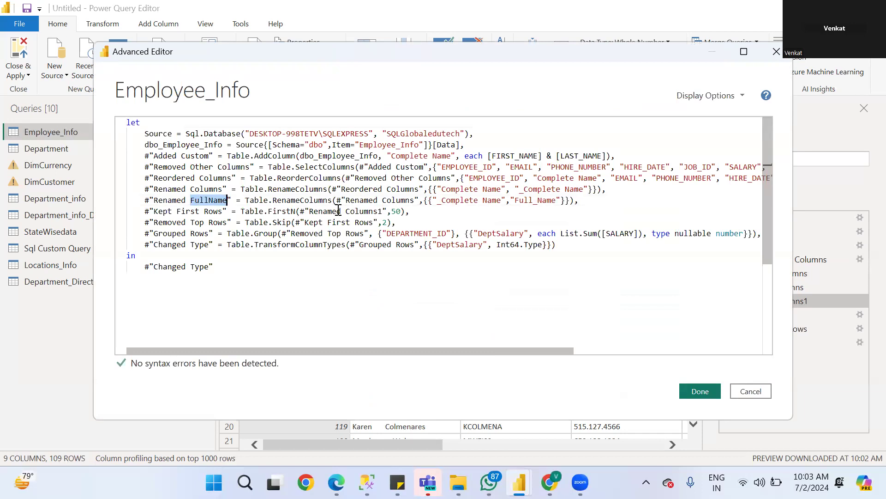
pyautogui.moveTo(145, 200); pyautogui.dragTo(232, 200)
pyautogui.hotkey('ctrl', 'c')
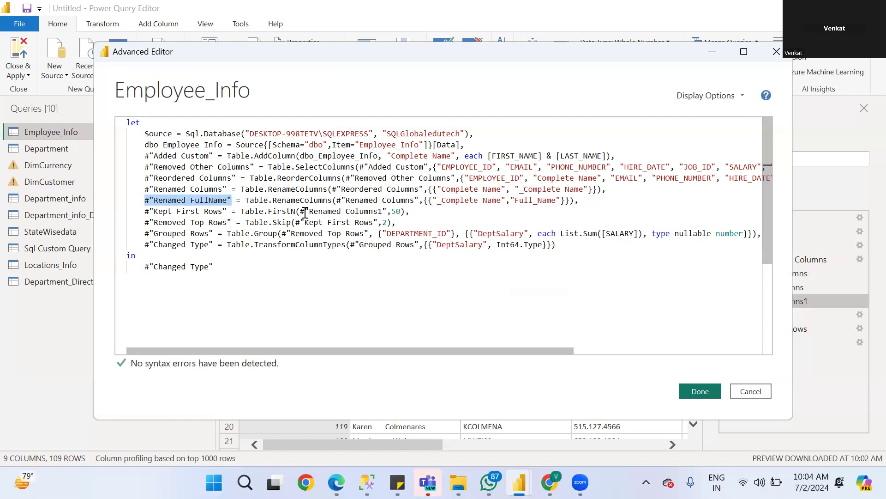
# Step: Try applying the code with the Kept First Rows line still referencing #"Renamed Columns1"
pyautogui.moveTo(300, 211); pyautogui.dragTo(389, 211)
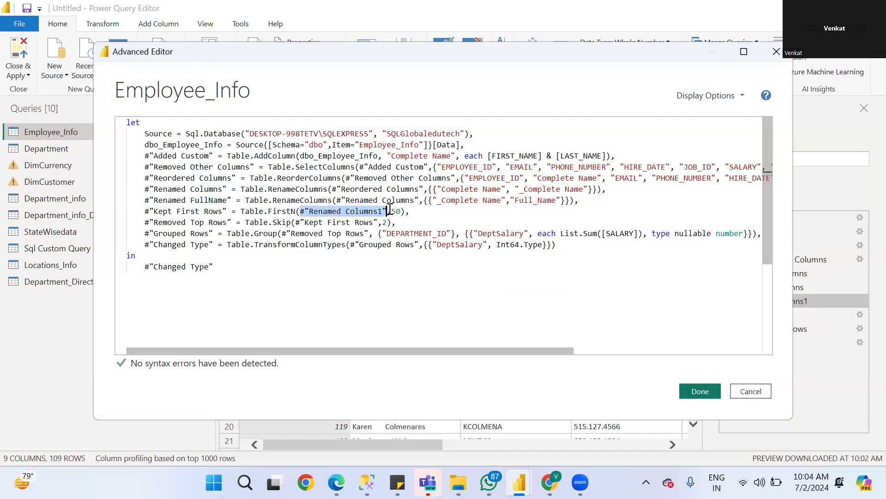
pyautogui.click(690, 397)
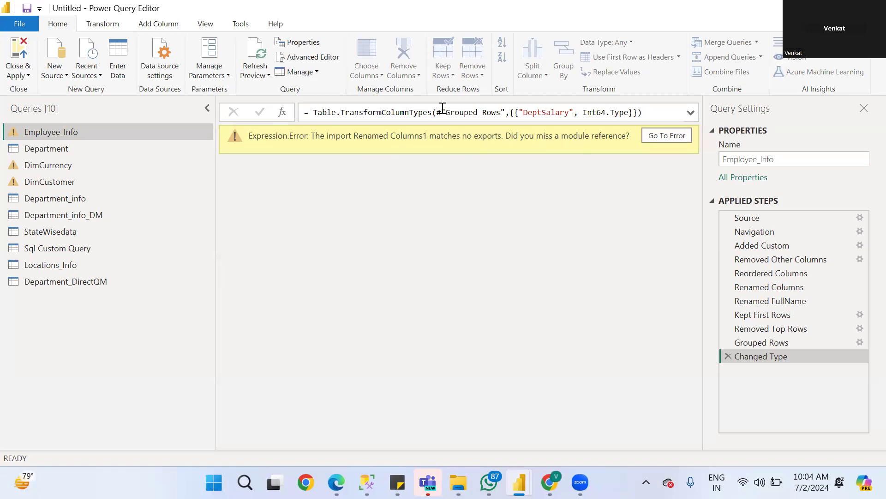
# Step: Replace the input reference in the Kept First Rows line with #"Renamed FullName" and apply the M code
pyautogui.click(304, 55)
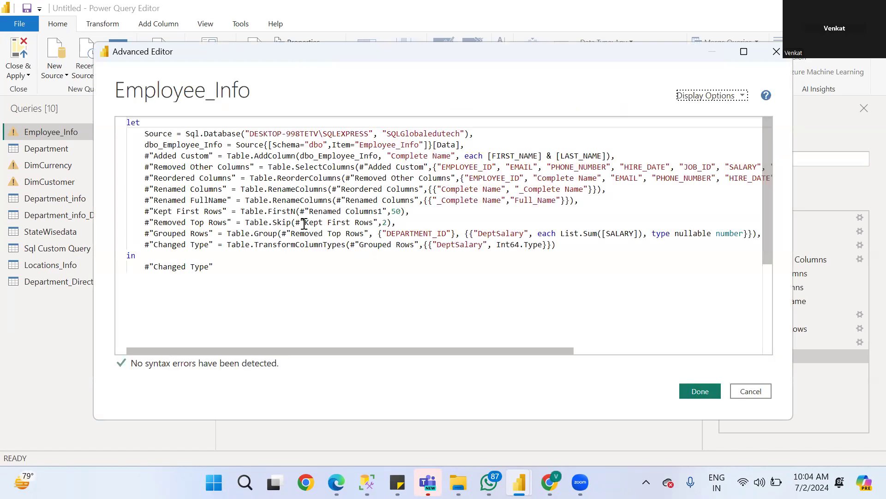
pyautogui.moveTo(300, 211); pyautogui.dragTo(386, 211)
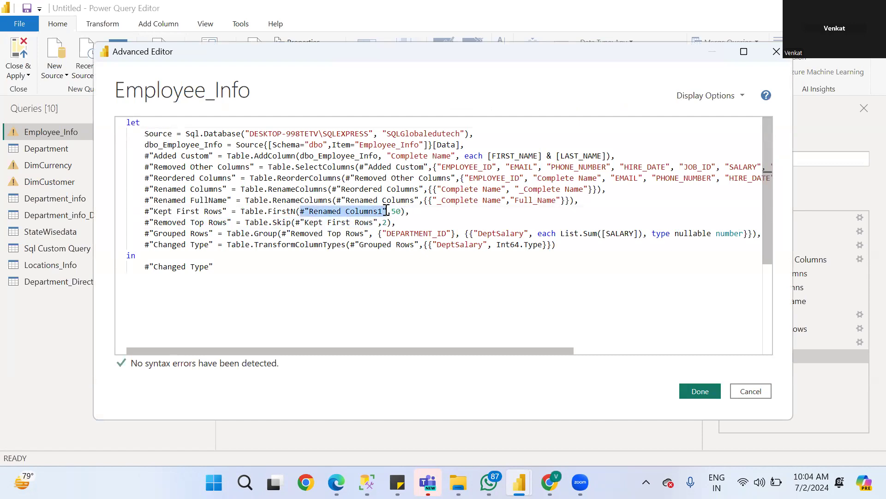
pyautogui.hotkey('ctrl', 'v')
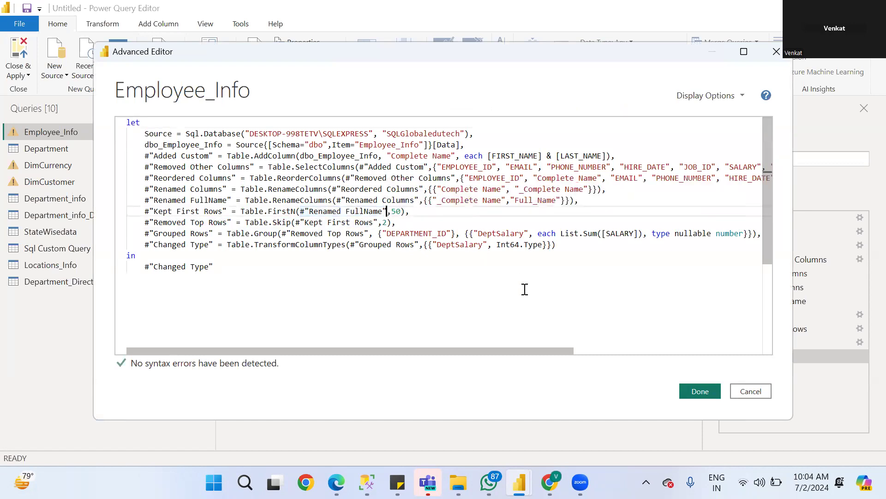
pyautogui.click(692, 395)
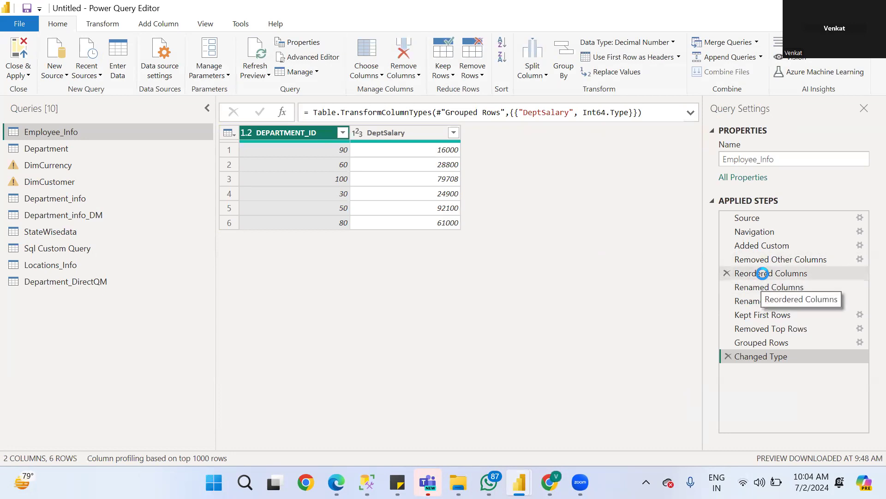
# Step: View the data at the Reordered Columns applied step
pyautogui.click(763, 273)
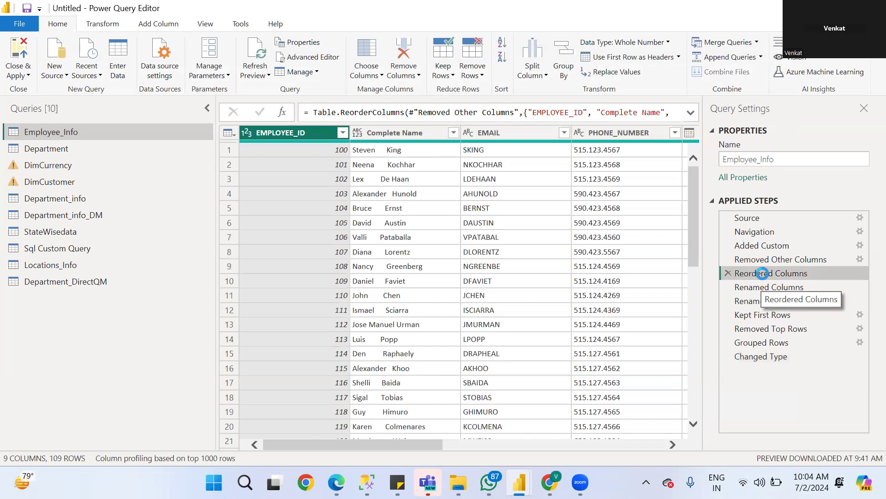
# Step: Review the Employee_Info data at the Renamed Columns, Renamed FullName and Kept First Rows steps, and inspect the first row
pyautogui.click(772, 288)
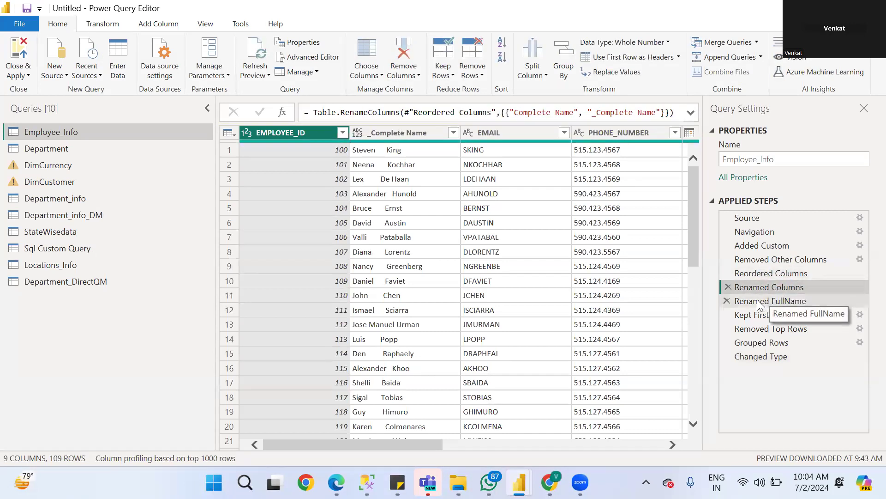
pyautogui.click(758, 302)
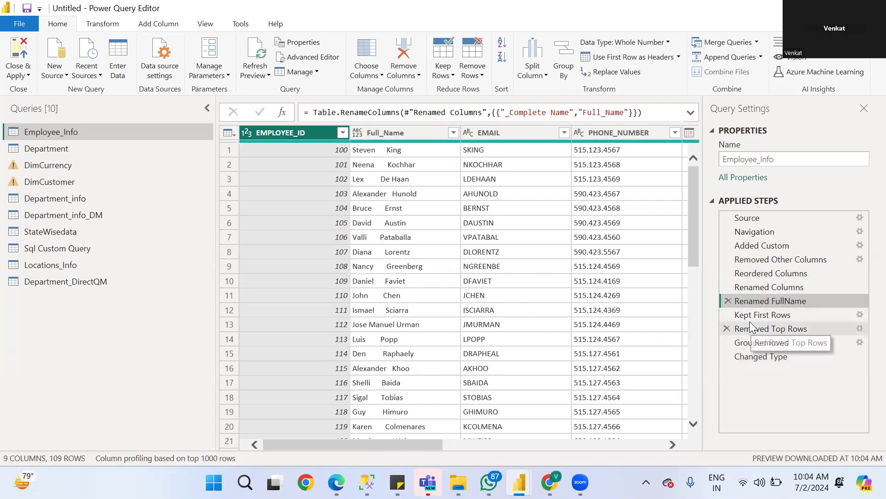
pyautogui.click(756, 314)
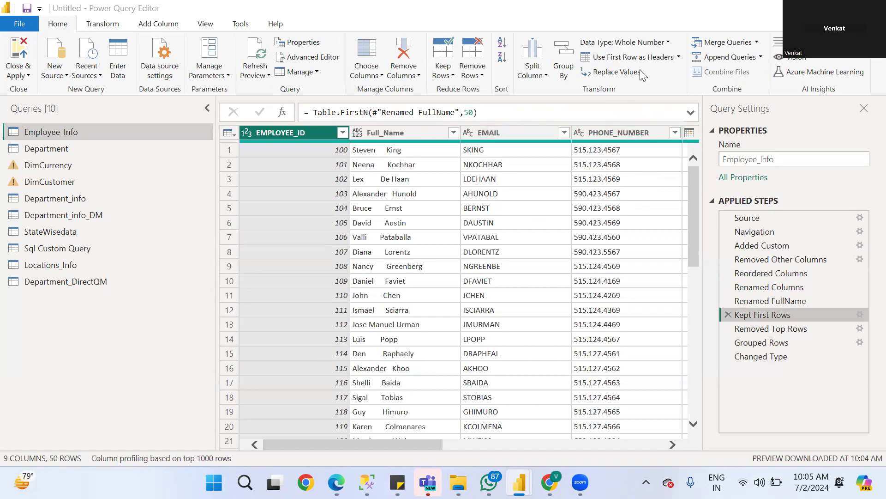
pyautogui.click(228, 149)
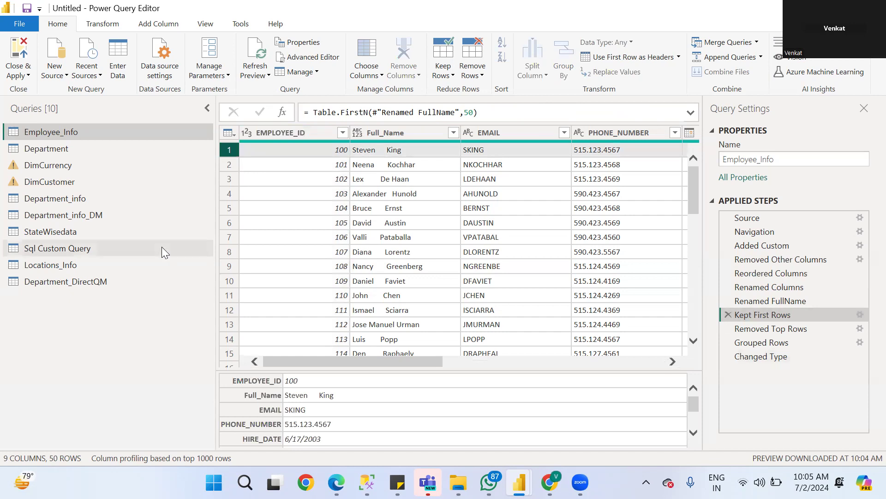
# Step: Examine the StateWisedata query at its Promoted Headers, Extracted Table From Html and Changed Type steps
pyautogui.click(44, 231)
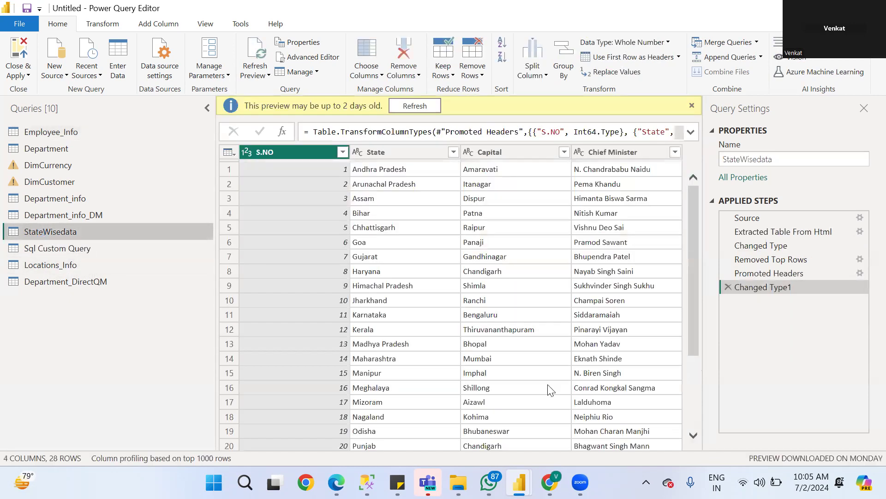
pyautogui.click(772, 273)
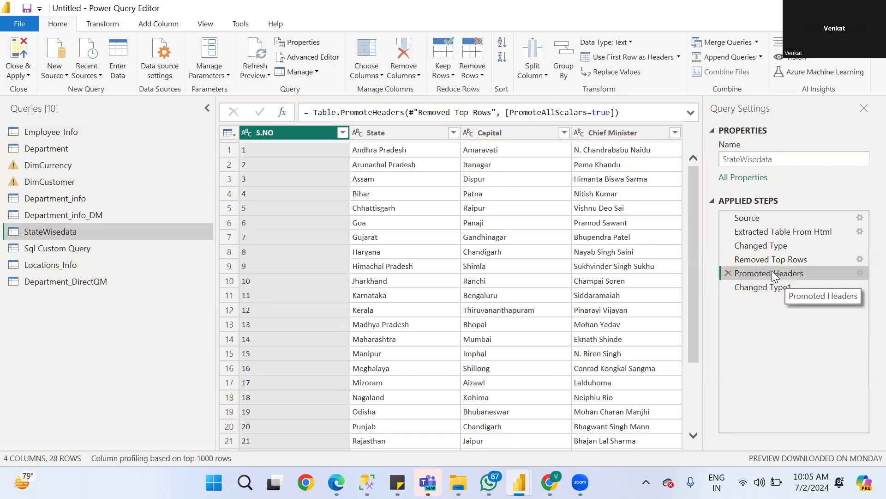
pyautogui.click(761, 236)
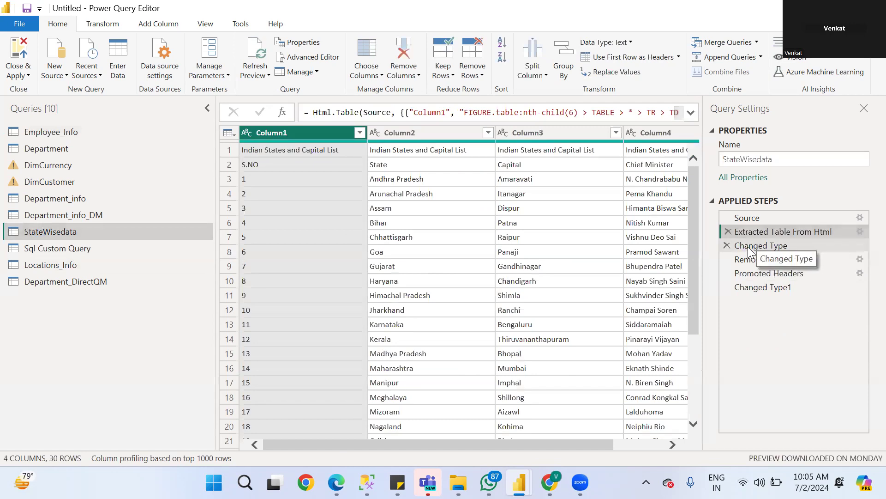
pyautogui.click(749, 249)
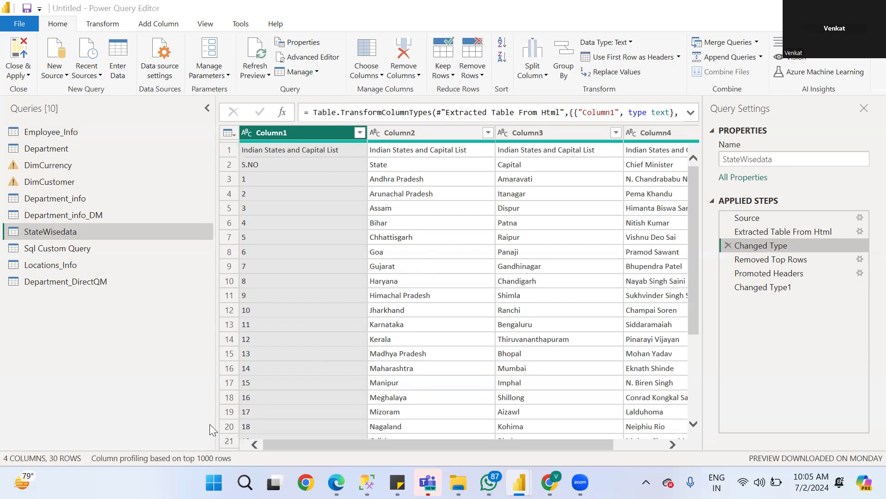
pyautogui.moveTo(301, 452); pyautogui.dragTo(535, 453)
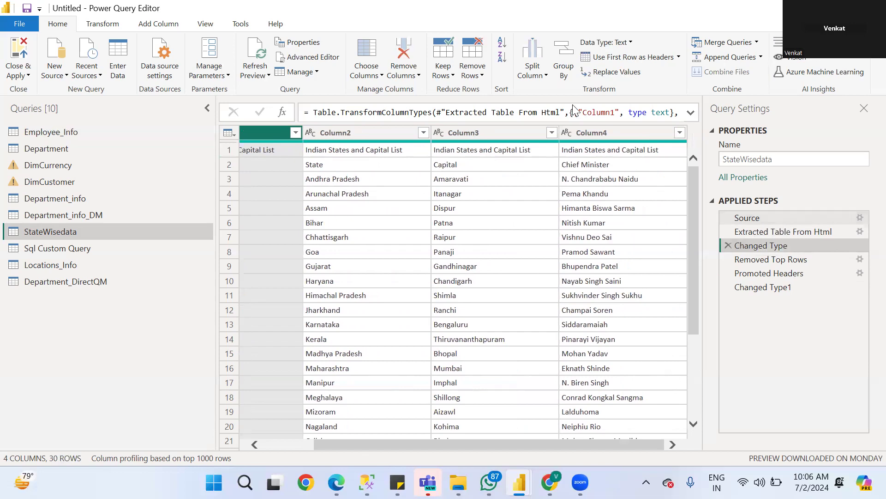
# Step: Examine the Source line and its web URL in the StateWisedata M code, leaving the code unedited
pyautogui.click(315, 63)
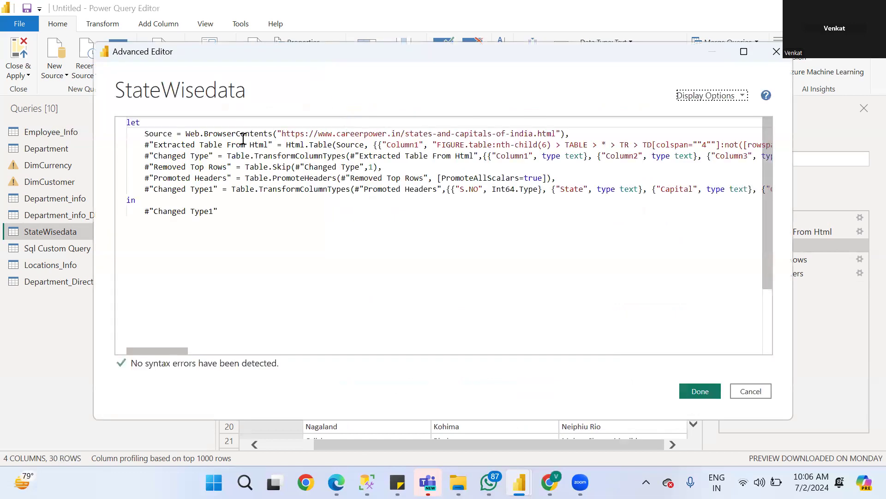
pyautogui.doubleClick(154, 134)
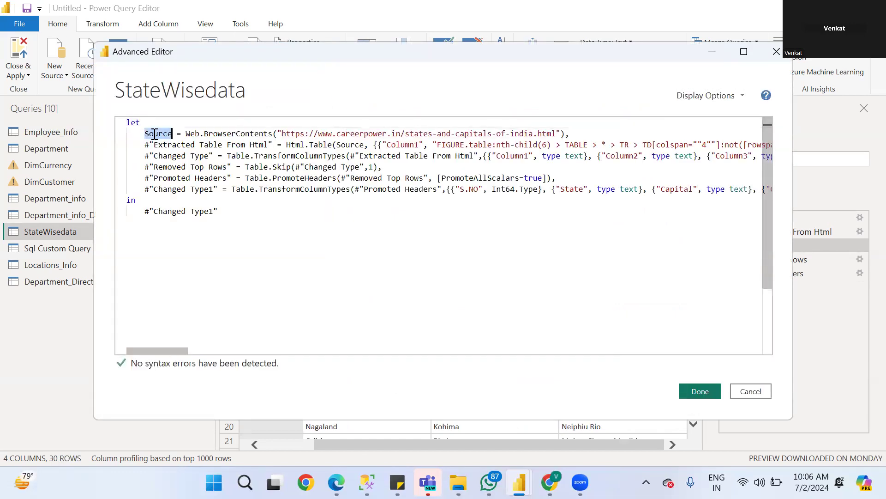
pyautogui.doubleClick(194, 133)
pyautogui.tripleClick(194, 133)
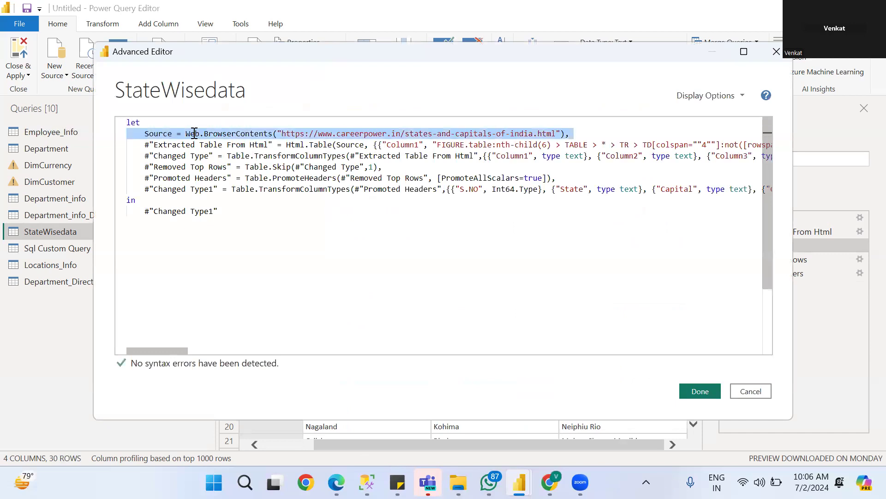
pyautogui.doubleClick(193, 133)
pyautogui.moveTo(281, 134); pyautogui.dragTo(560, 133)
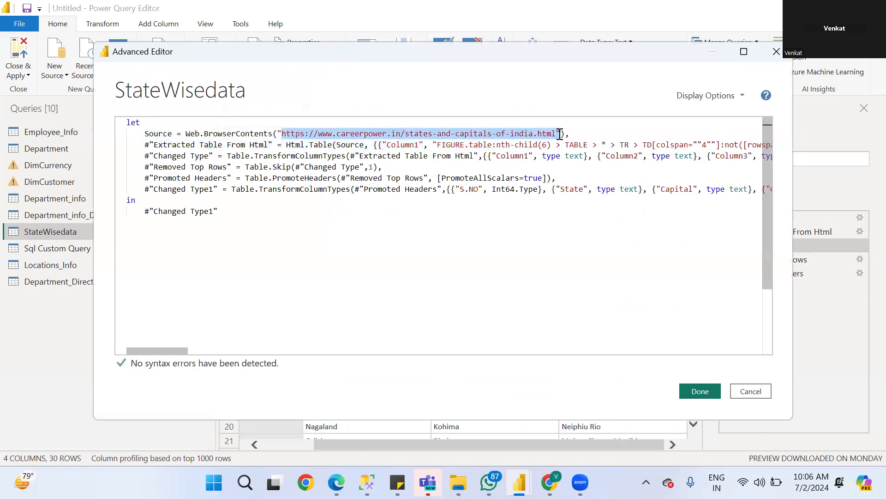
pyautogui.click(750, 391)
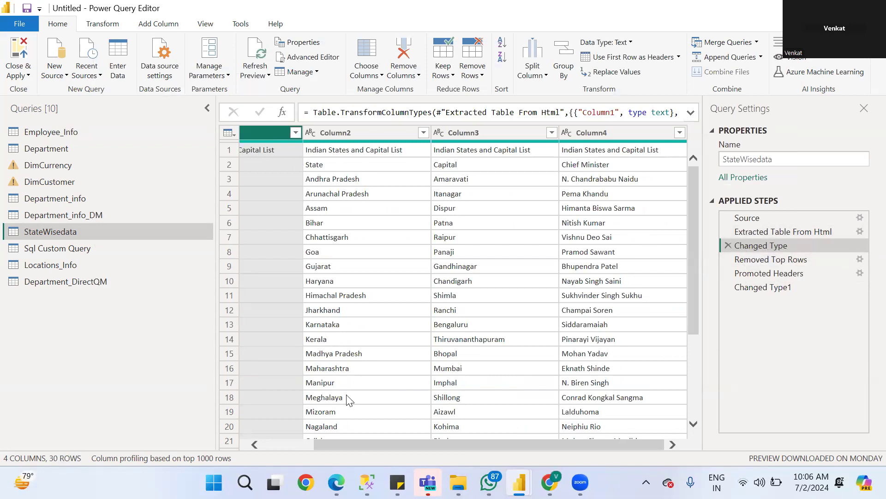
# Step: Compare the first row of StateWisedata at the Changed Type and Removed Top Rows steps, and look over the row removal options
pyautogui.moveTo(320, 440); pyautogui.dragTo(235, 421)
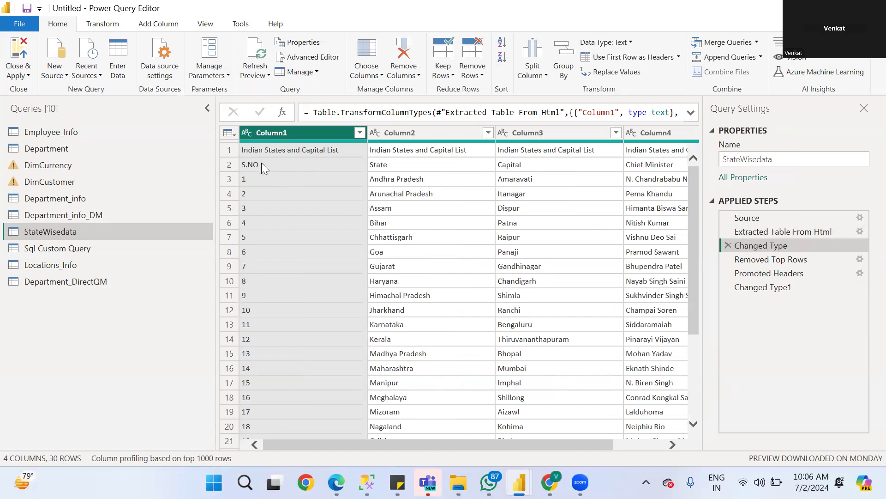
pyautogui.click(227, 150)
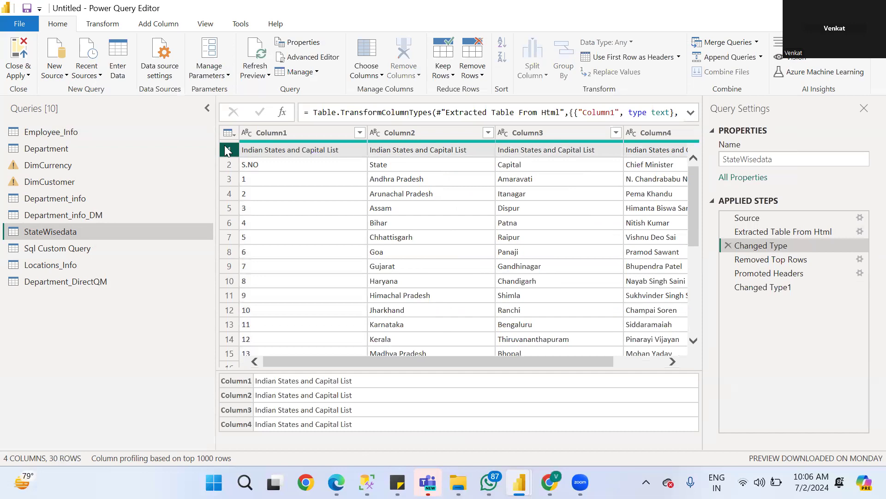
pyautogui.click(481, 78)
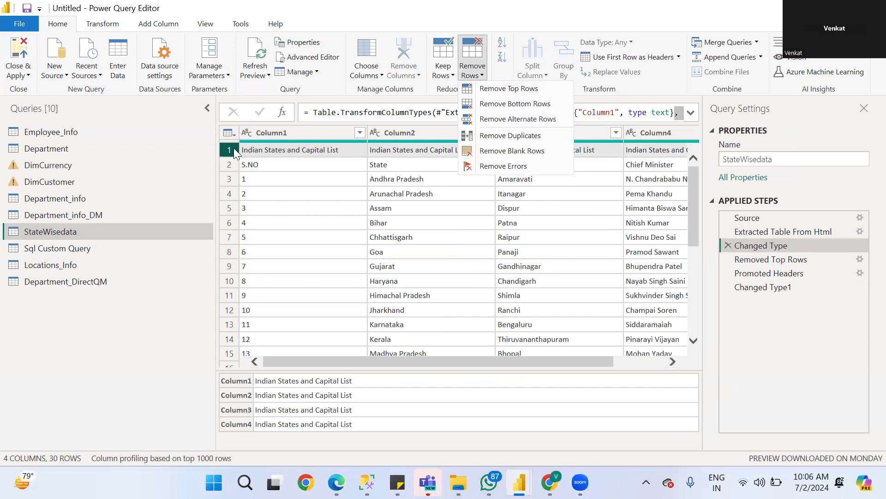
pyautogui.click(759, 263)
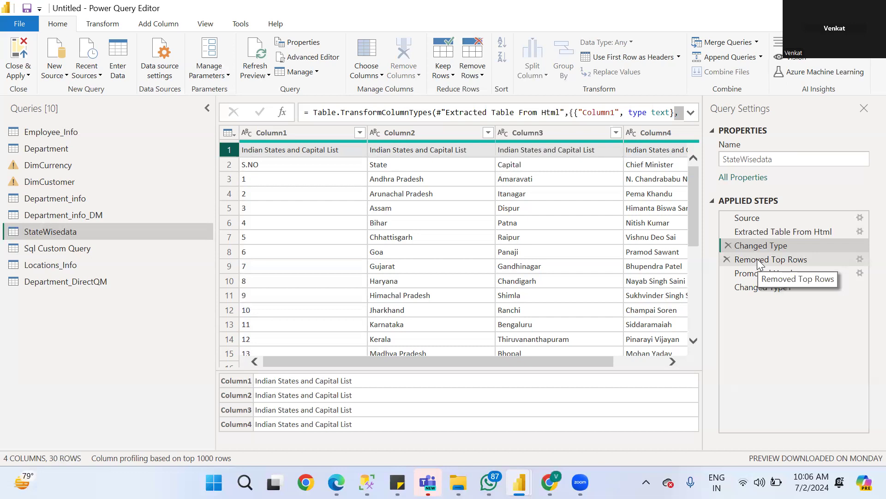
pyautogui.click(758, 260)
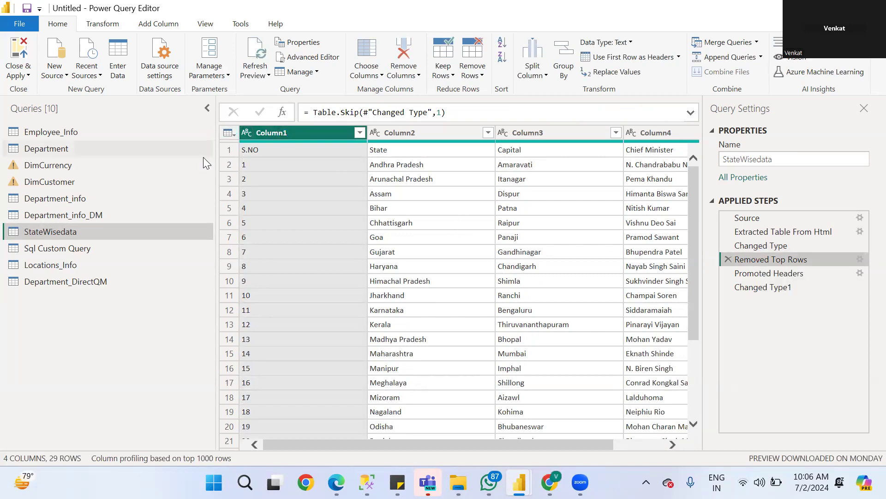
pyautogui.click(229, 153)
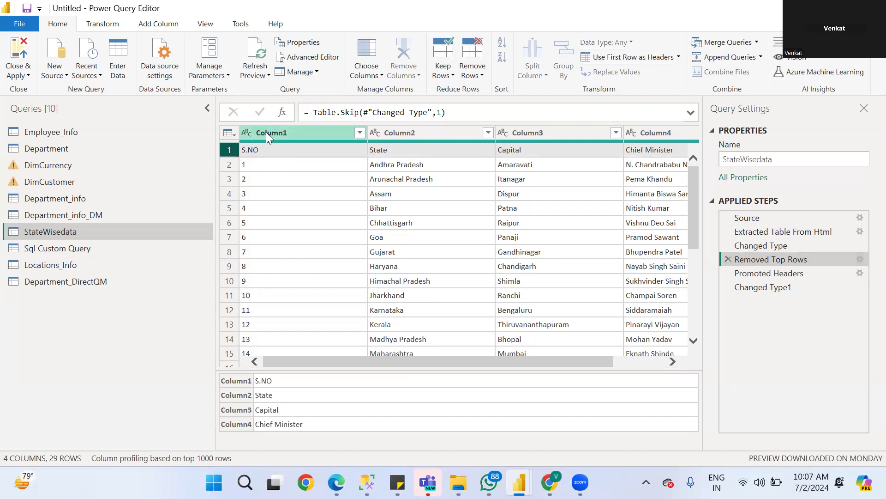
# Step: Delete the Promoted Headers and Changed Type1 steps from StateWisedata, and promote the first row to headers again
pyautogui.click(759, 273)
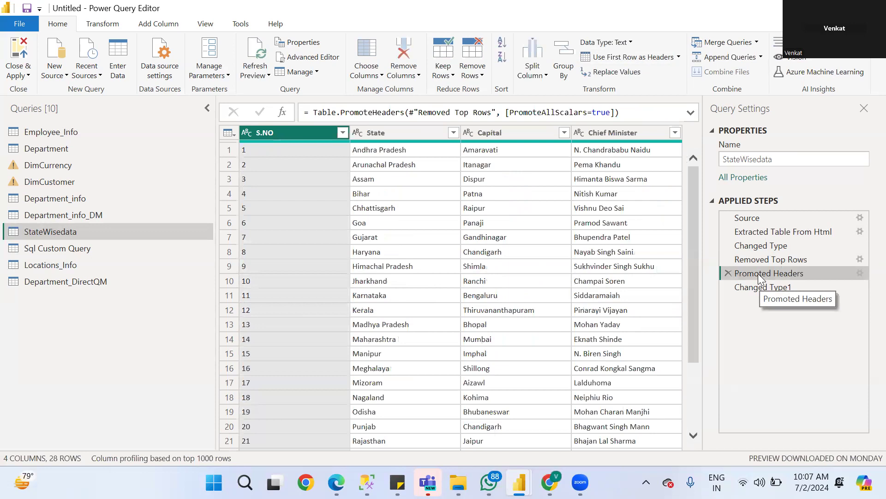
pyautogui.click(727, 273)
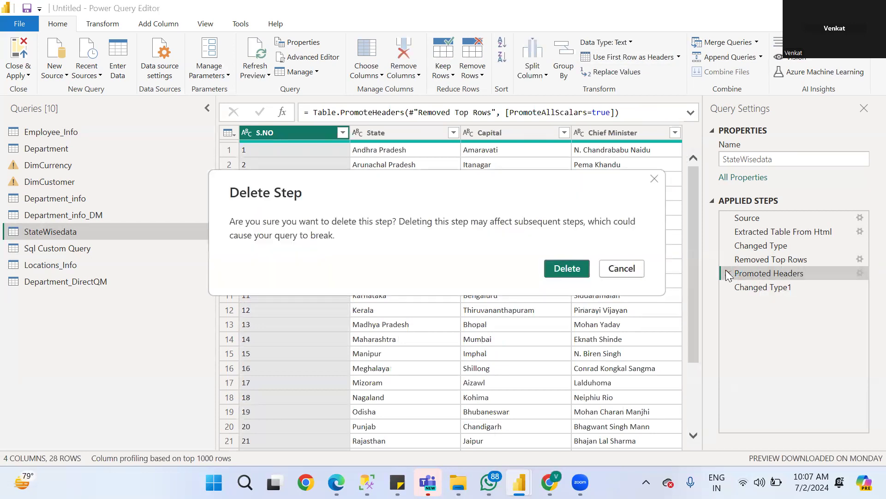
pyautogui.click(567, 269)
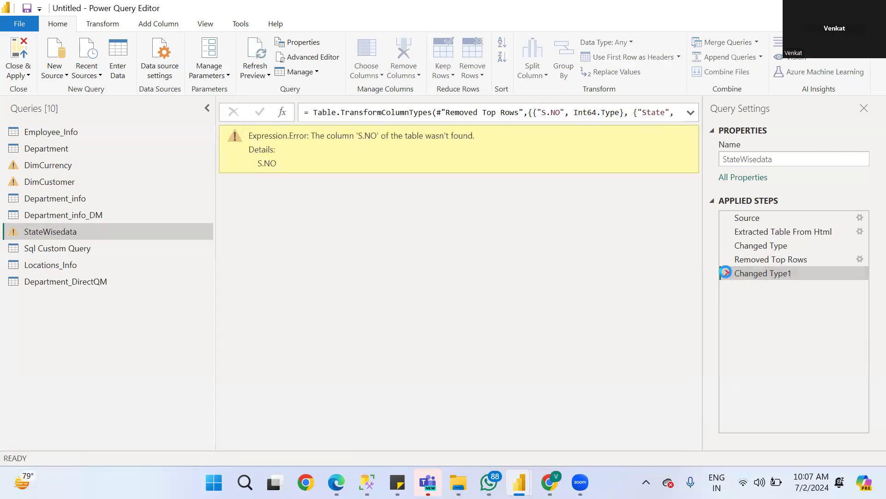
pyautogui.click(727, 273)
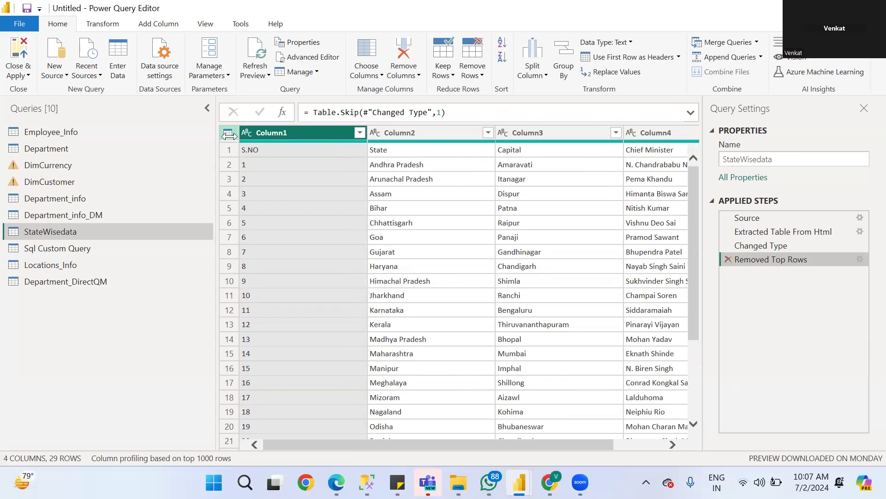
pyautogui.click(226, 149)
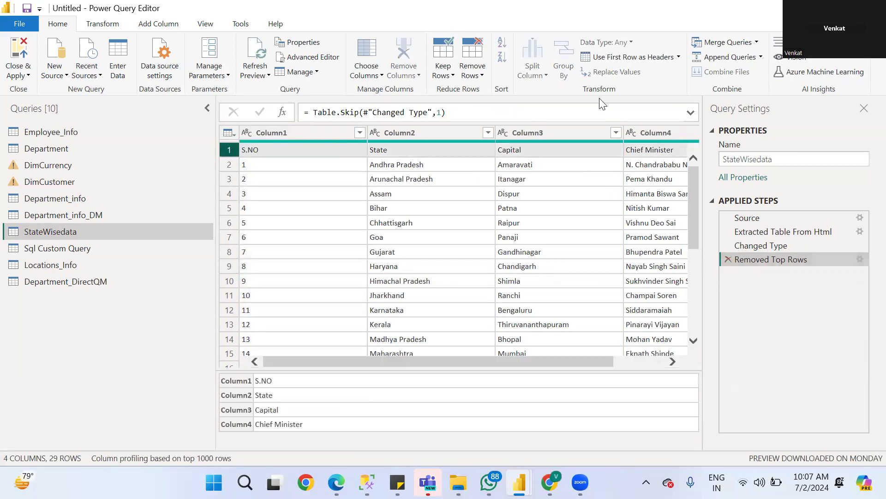
pyautogui.click(630, 58)
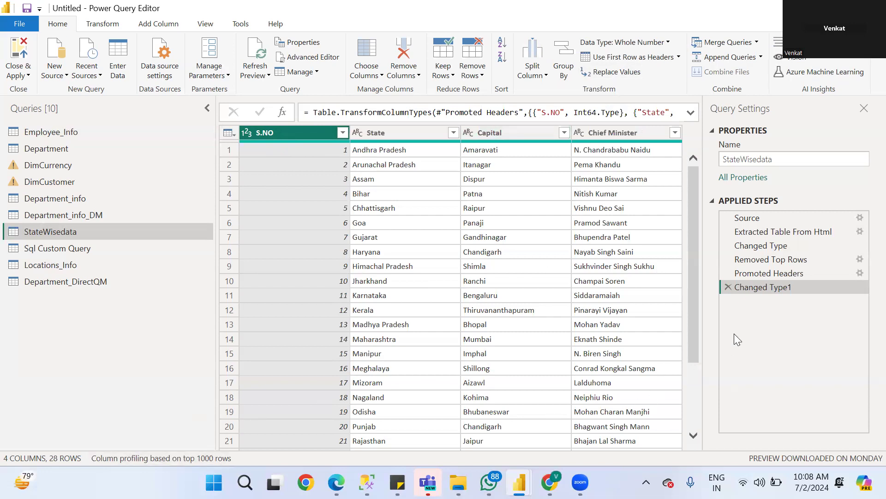
# Step: Review all columns of StateWisedata at the Removed Top Rows step
pyautogui.click(779, 261)
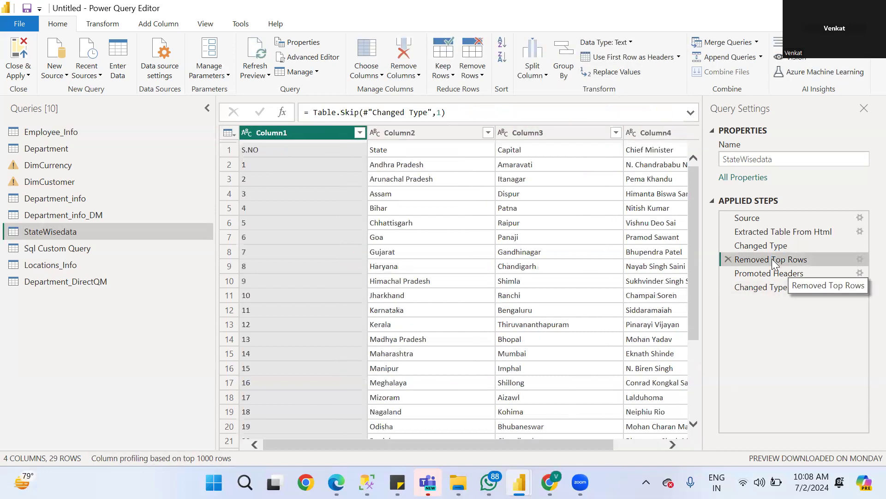
pyautogui.moveTo(321, 441); pyautogui.dragTo(315, 400)
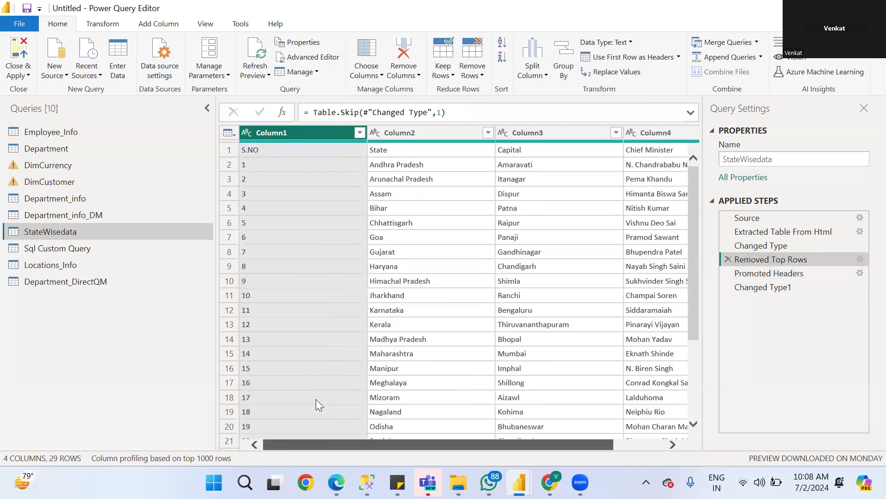
pyautogui.moveTo(316, 399); pyautogui.dragTo(540, 409)
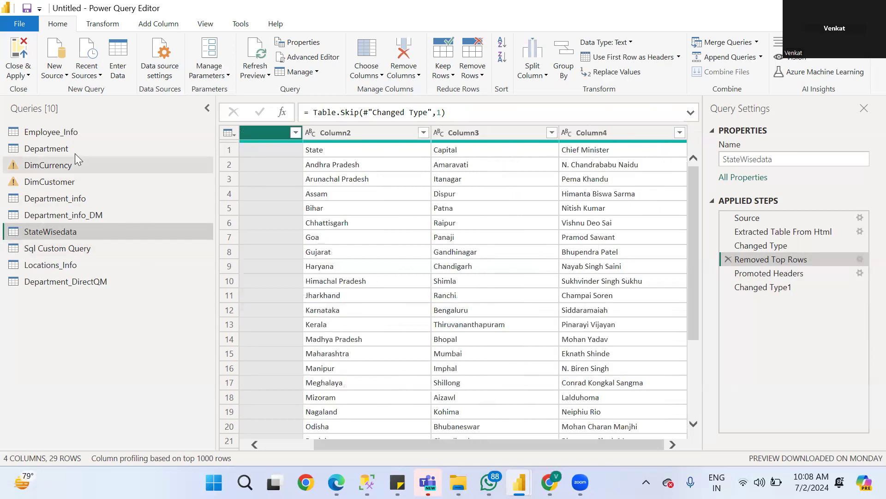
# Step: Delete the Changed Type and Grouped Rows steps from the Employee_Info query
pyautogui.click(68, 132)
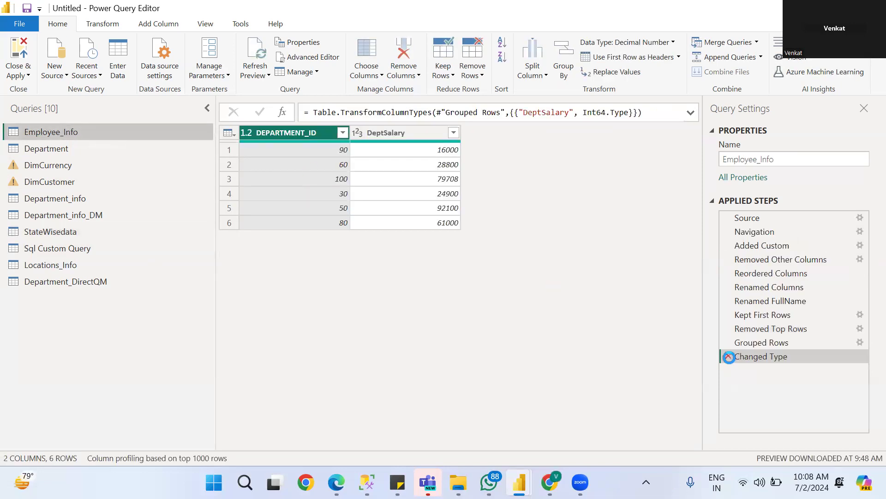
pyautogui.click(729, 357)
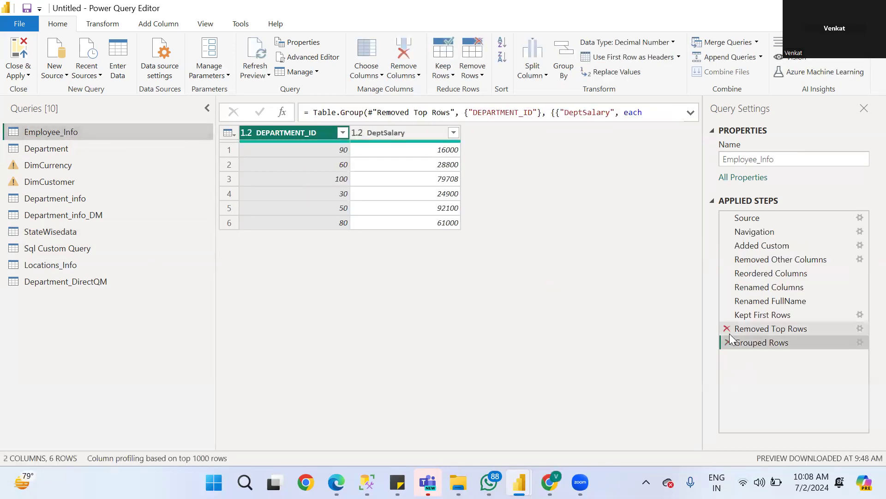
pyautogui.click(729, 341)
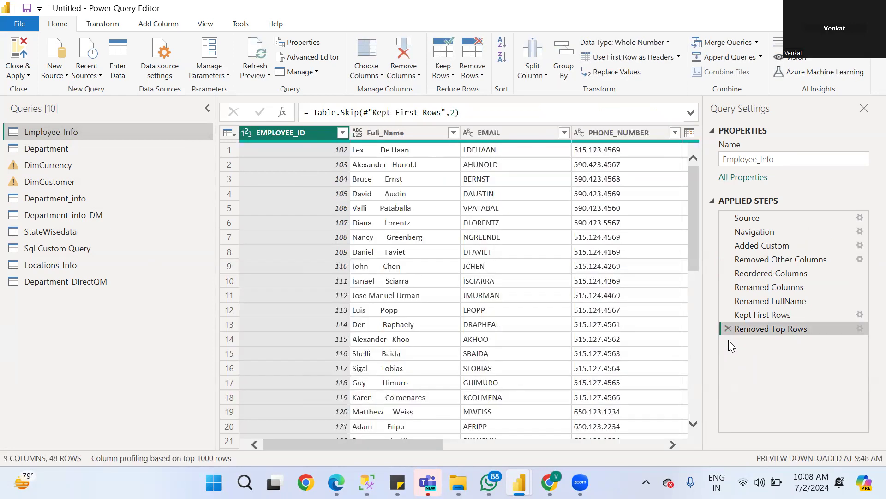
# Step: Review the remaining Employee_Info columns at the Reordered Columns and Added Custom steps
pyautogui.click(778, 270)
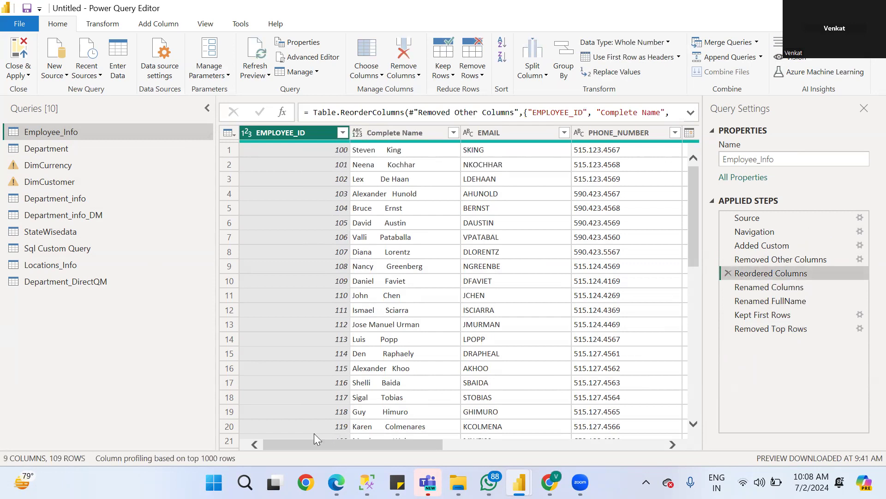
pyautogui.moveTo(284, 444); pyautogui.dragTo(506, 444)
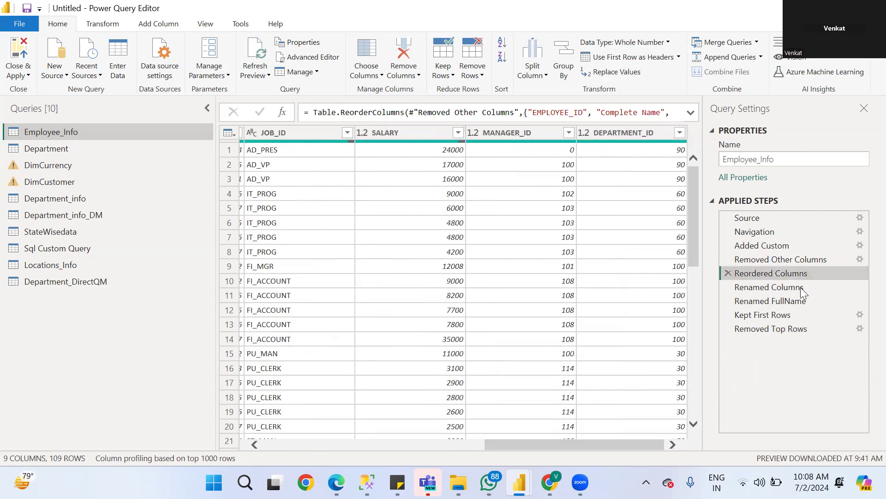
pyautogui.click(768, 247)
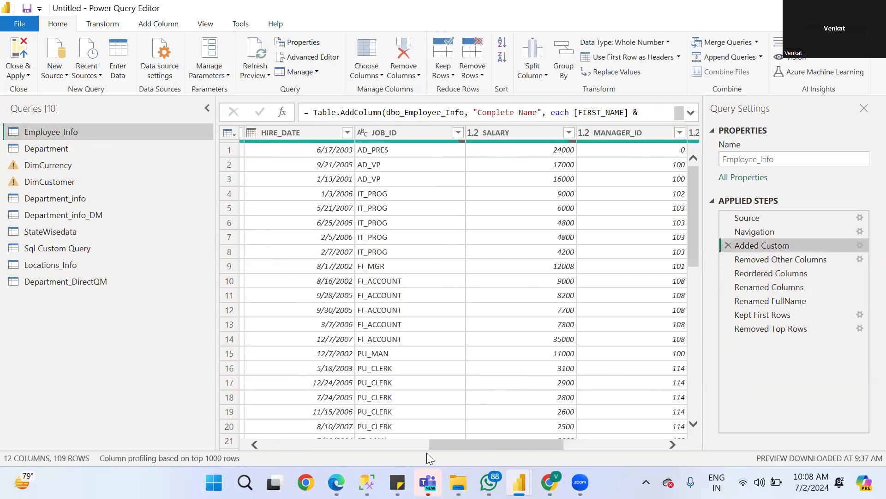
# Step: Filter the COMMISSION_PCT column of Employee_Info to keep only the value 0, directly after the Added Custom step
pyautogui.moveTo(442, 446); pyautogui.dragTo(559, 460)
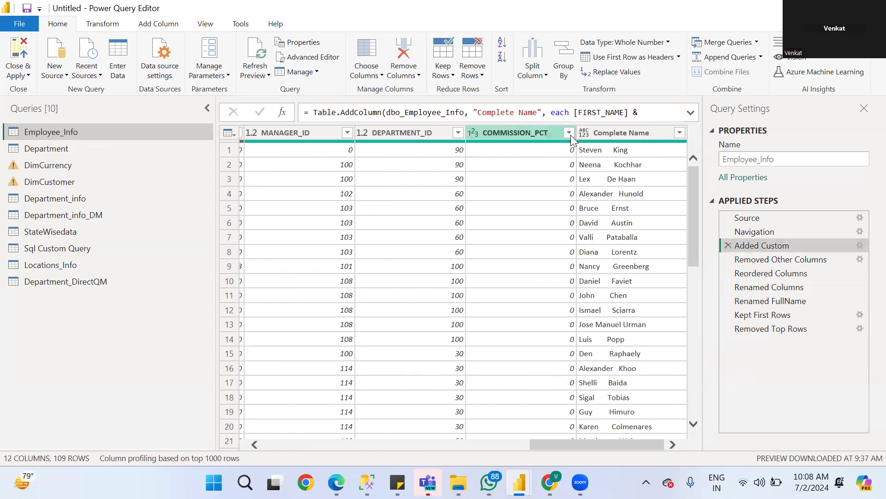
pyautogui.click(540, 133)
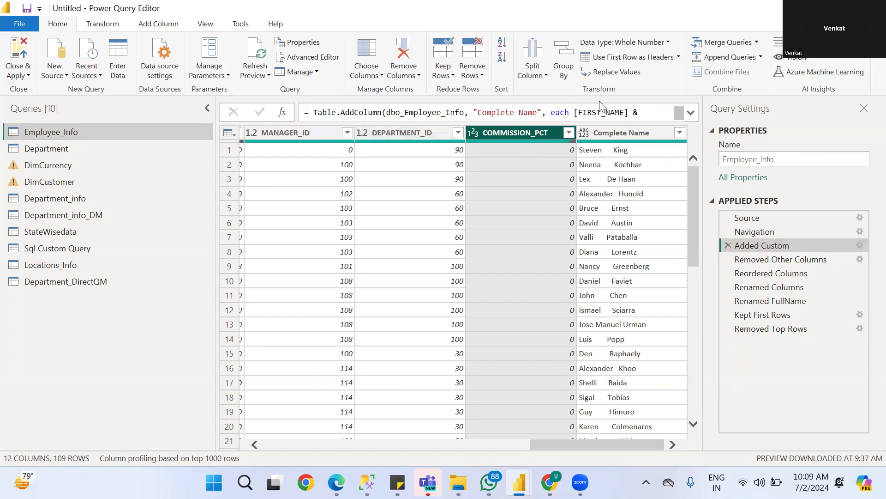
pyautogui.click(569, 133)
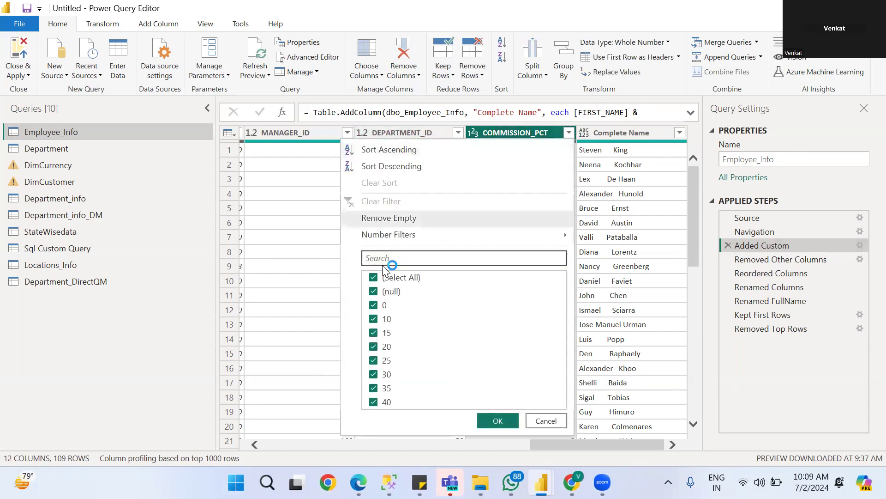
pyautogui.click(374, 277)
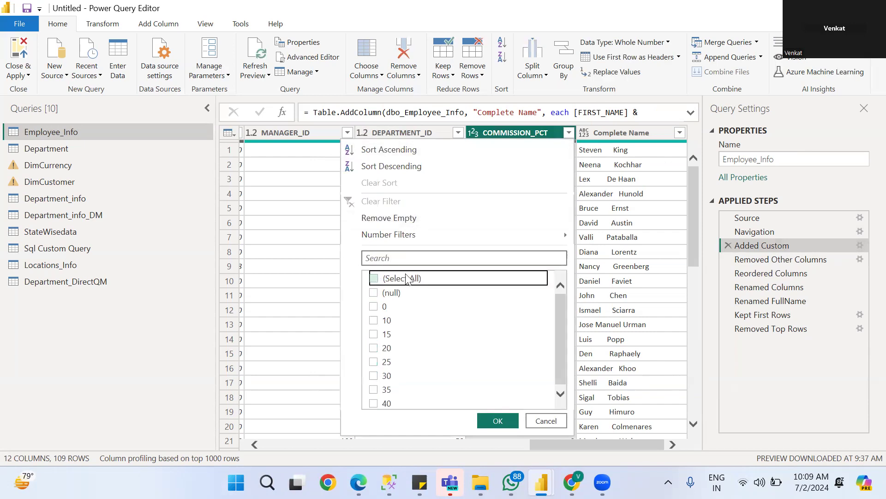
pyautogui.click(374, 306)
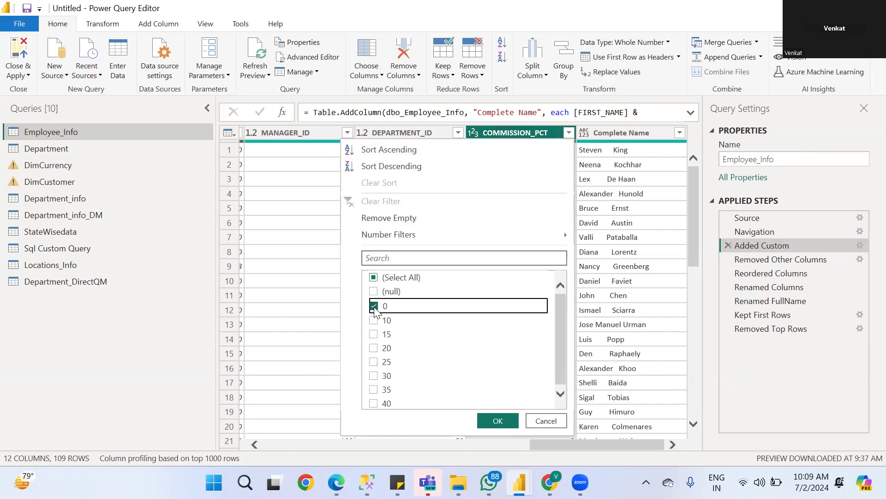
pyautogui.click(498, 420)
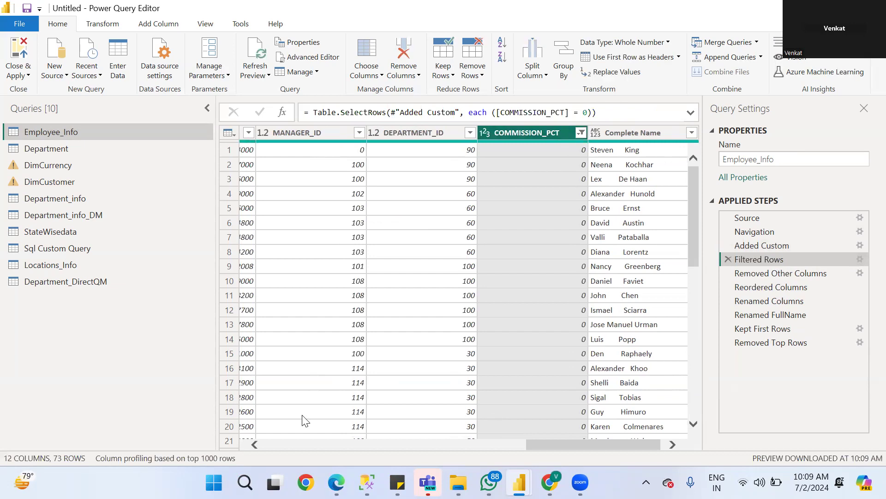
# Step: Insert a step that replaces the value 0 with 18 in the COMMISSION_PCT column
pyautogui.hscroll(1, 560, 445)
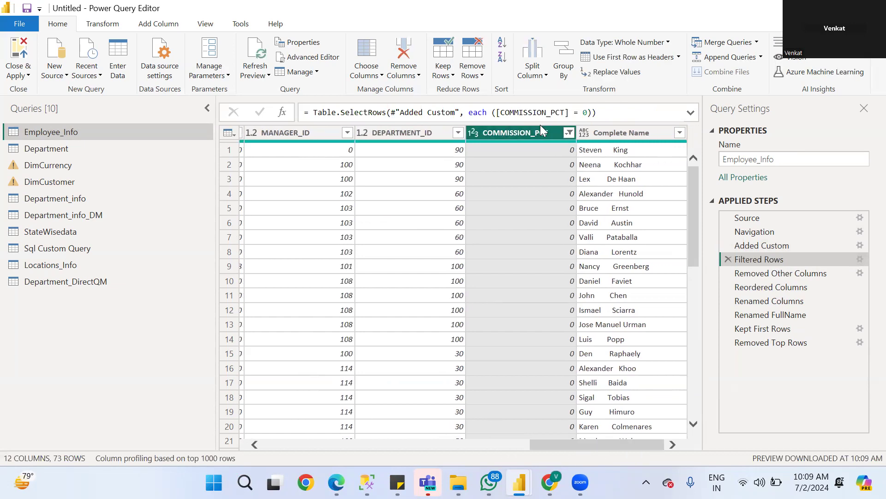
pyautogui.click(630, 72)
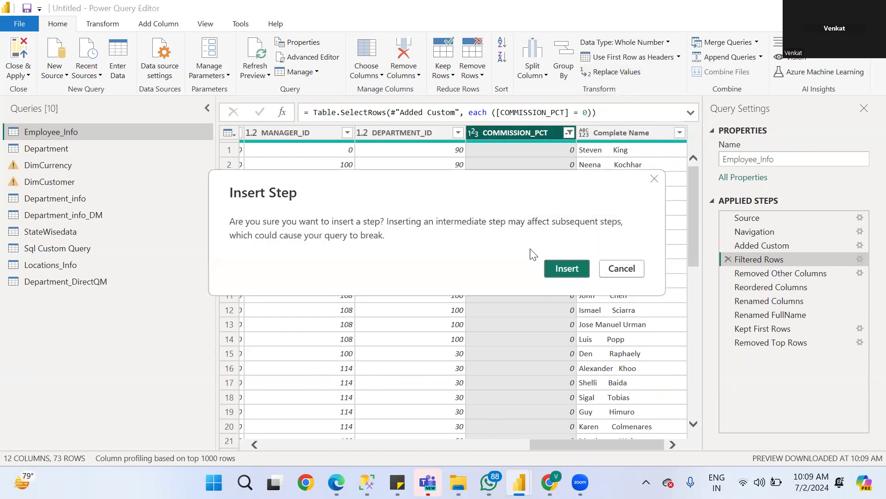
pyautogui.click(560, 269)
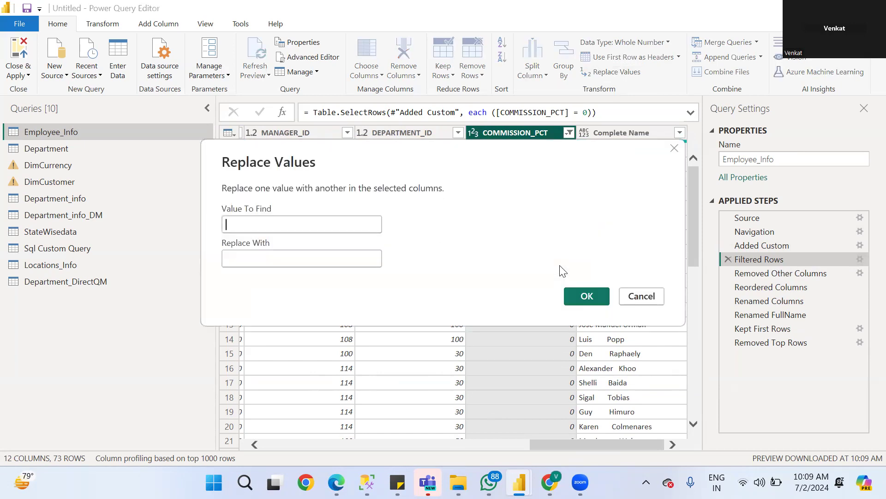
pyautogui.write('0')
pyautogui.click(250, 260)
pyautogui.write('18')
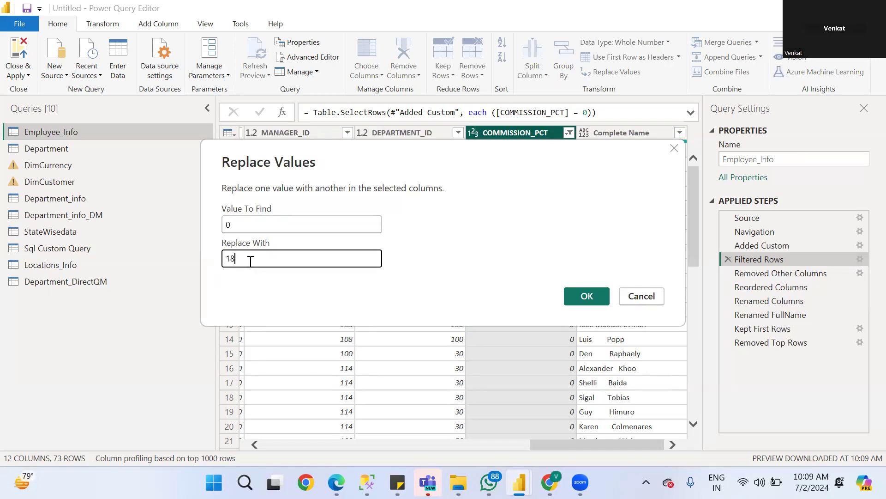
pyautogui.click(580, 295)
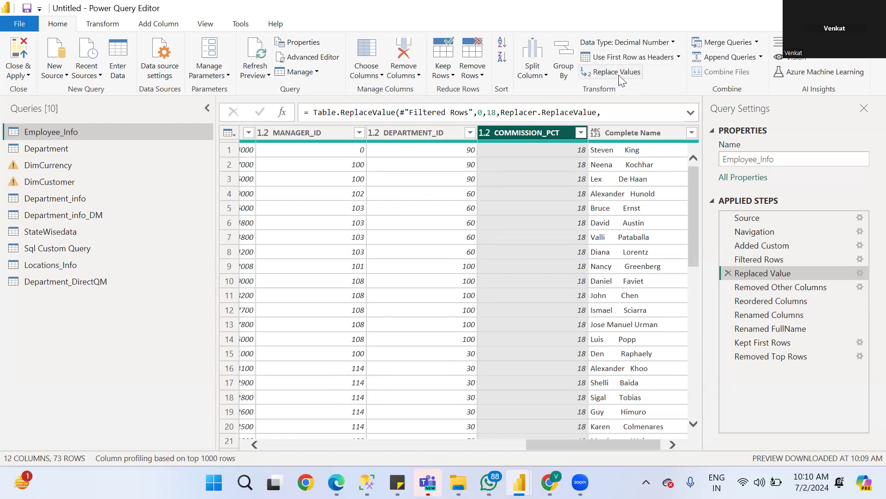
# Step: Replace the value 18 with 0 in the COMMISSION_PCT column, and compare the two Replaced Value steps
pyautogui.rightClick(532, 130)
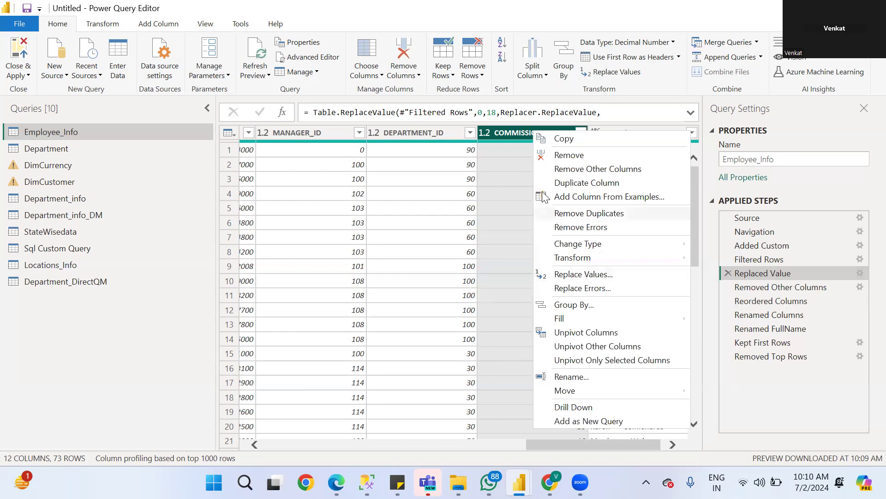
pyautogui.rightClick(509, 131)
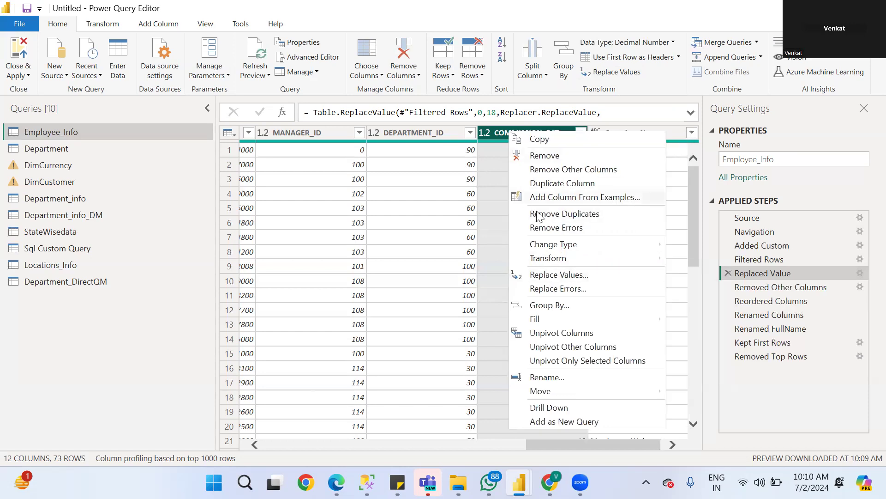
pyautogui.click(542, 275)
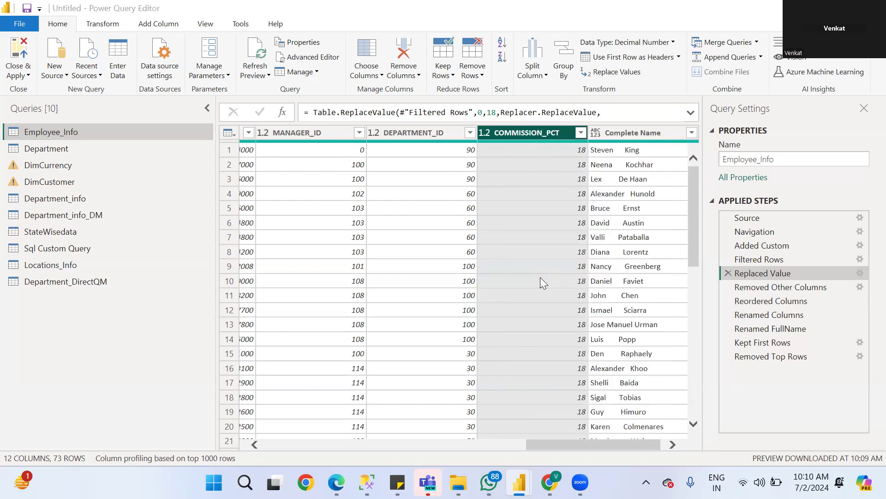
pyautogui.click(558, 271)
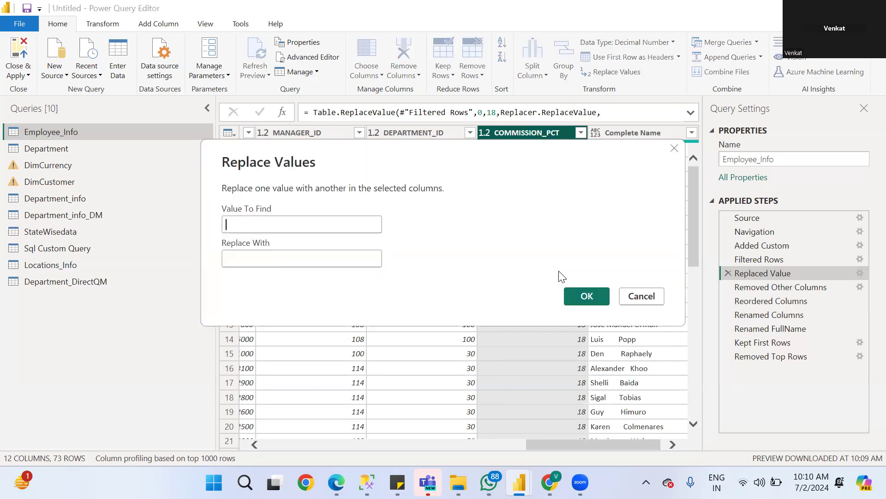
pyautogui.click(326, 223)
pyautogui.write('18')
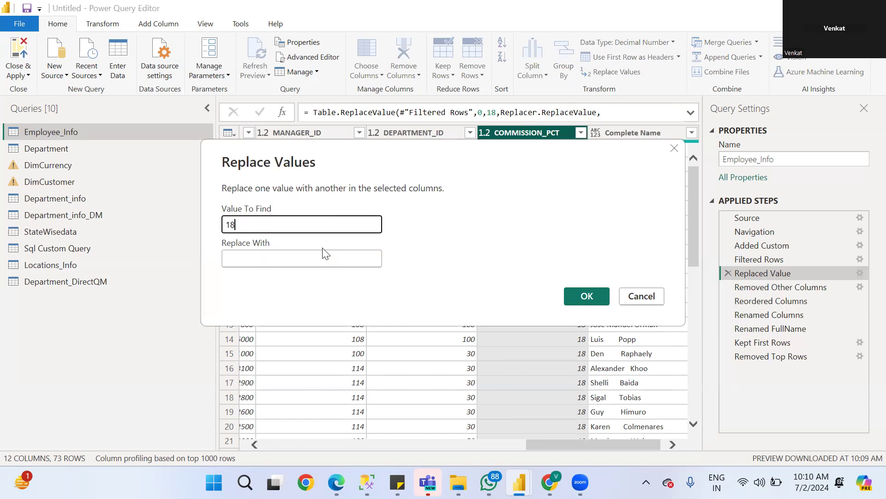
pyautogui.click(281, 259)
pyautogui.write('0')
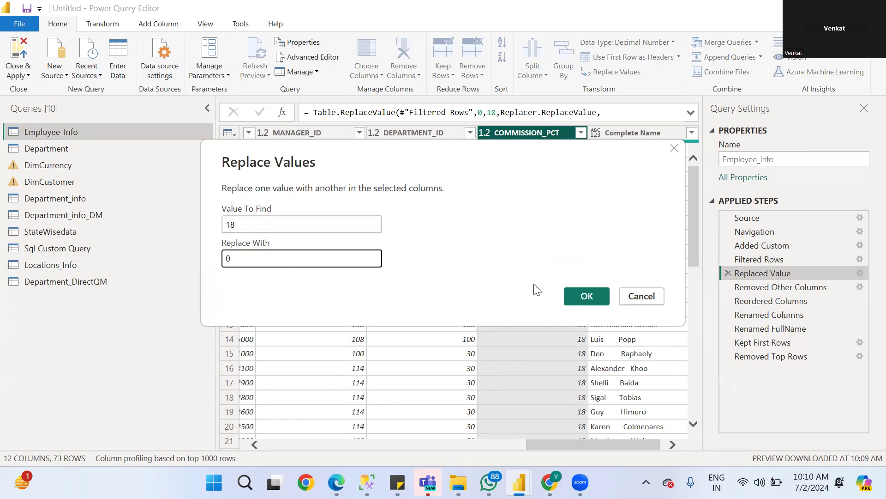
pyautogui.click(589, 296)
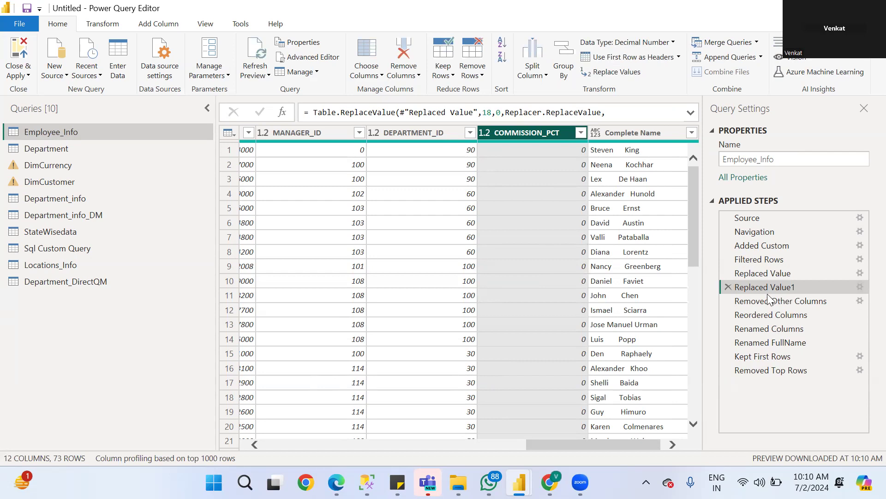
pyautogui.click(760, 274)
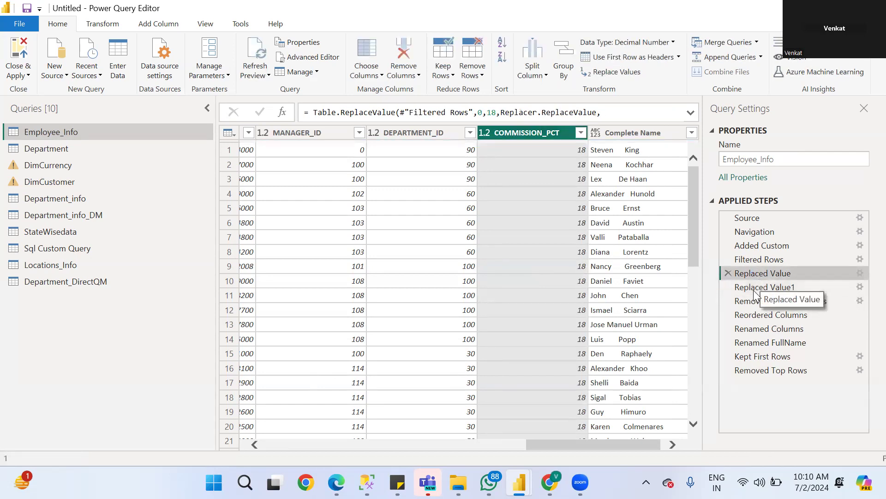
pyautogui.click(759, 287)
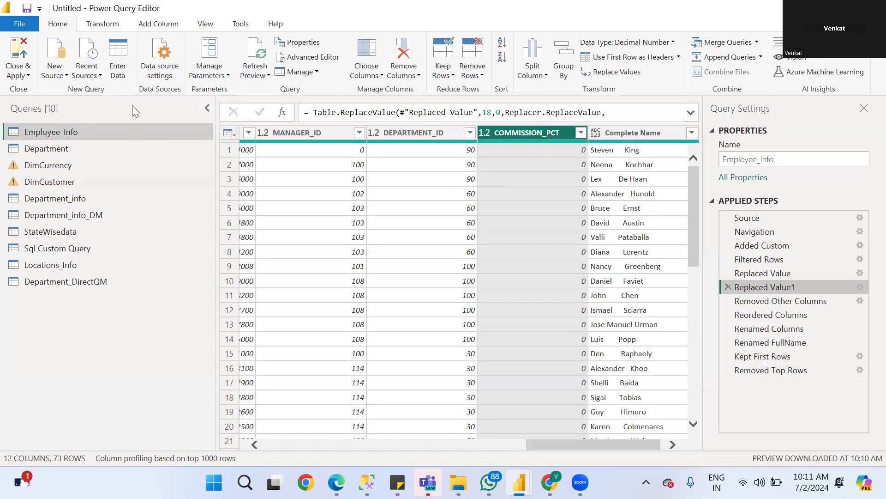
# Step: Start a manually entered table called SampleData with the columns S.No and Name
pyautogui.click(121, 48)
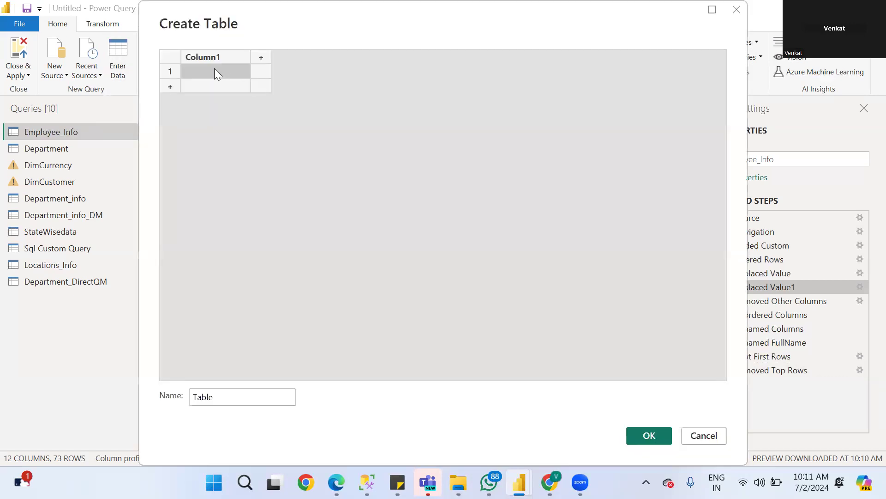
pyautogui.doubleClick(201, 398)
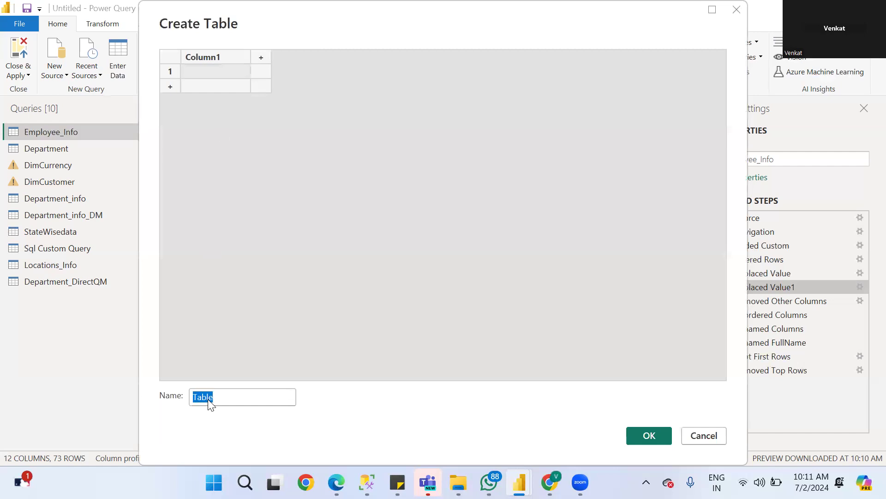
pyautogui.write('SampleData')
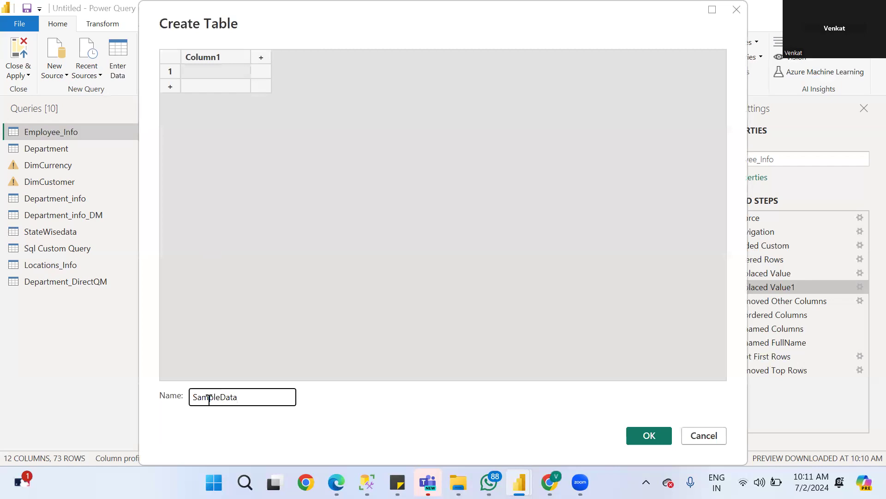
pyautogui.doubleClick(223, 59)
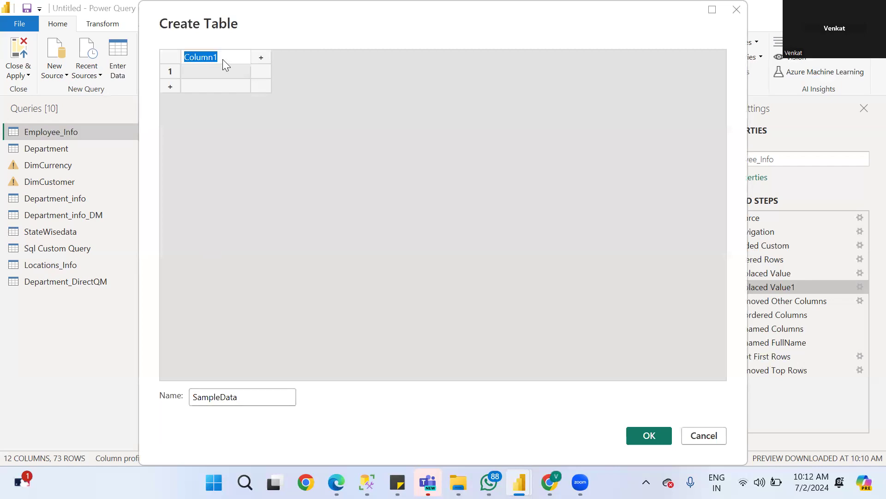
pyautogui.write('S.n')
pyautogui.press('BackSpace')
pyautogui.write('No')
pyautogui.press('Tab')
pyautogui.write('Name')
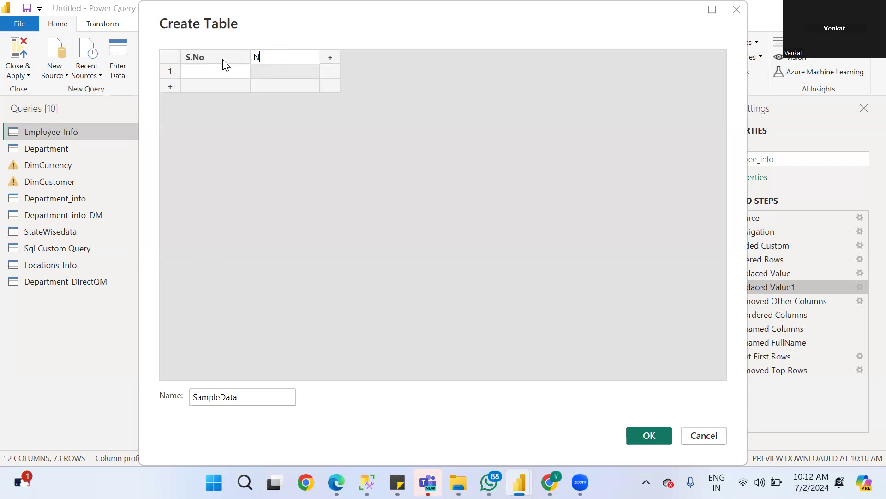
# Step: Fill the table with two rows numbered 1 and 2, entering a person's first name in each, and create it
pyautogui.click(204, 72)
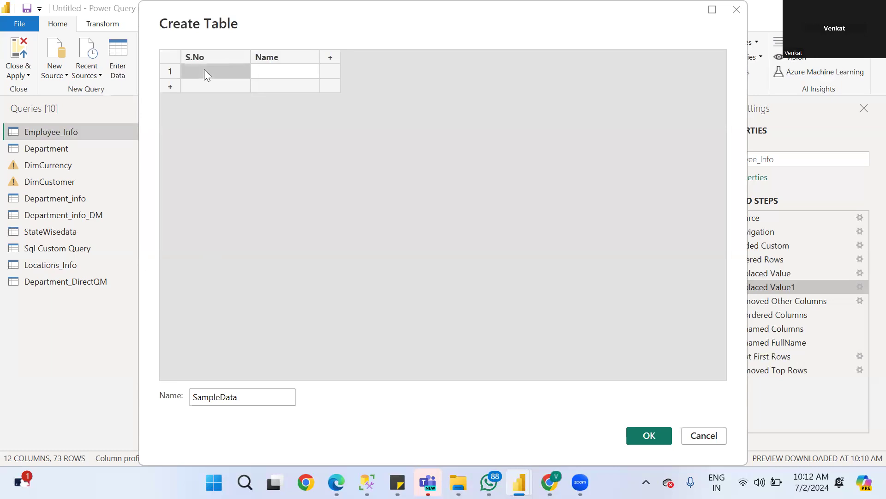
pyautogui.click(204, 73)
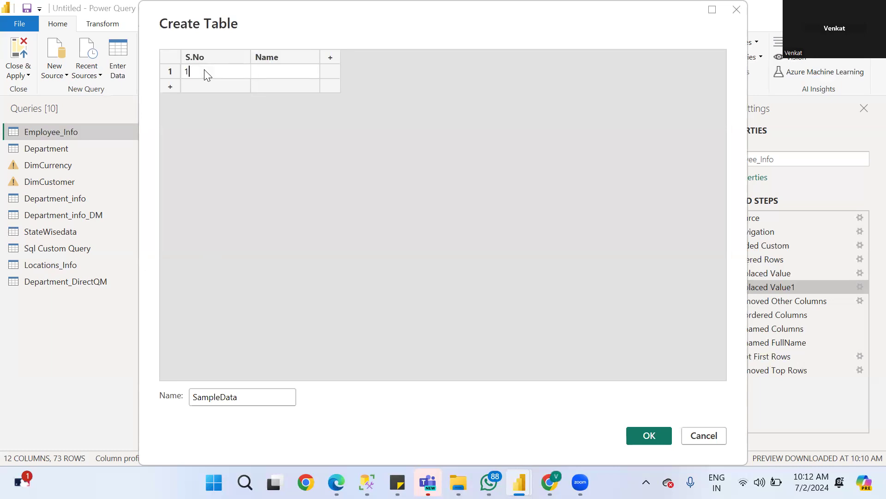
pyautogui.press('Tab')
pyautogui.write('B')
pyautogui.press('BackSpace')
pyautogui.write('Venkat')
pyautogui.click(204, 82)
pyautogui.write('2')
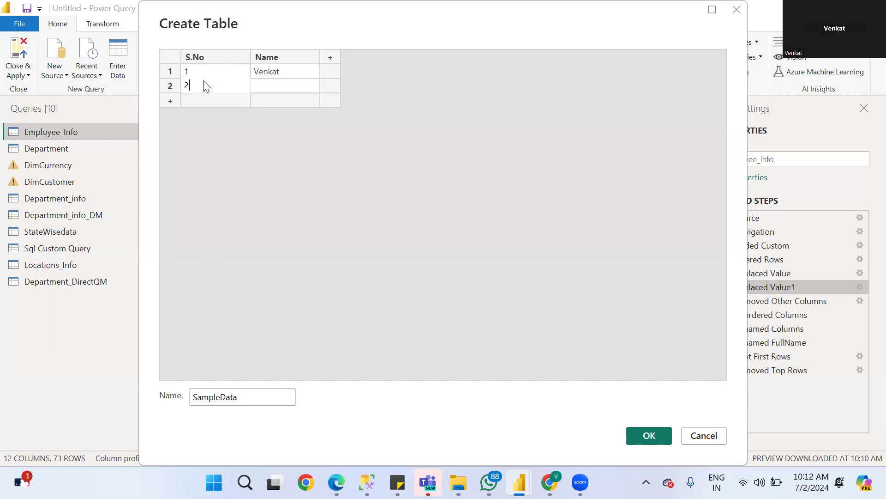
pyautogui.click(268, 87)
pyautogui.click(268, 88)
pyautogui.write('Ravi')
pyautogui.click(648, 435)
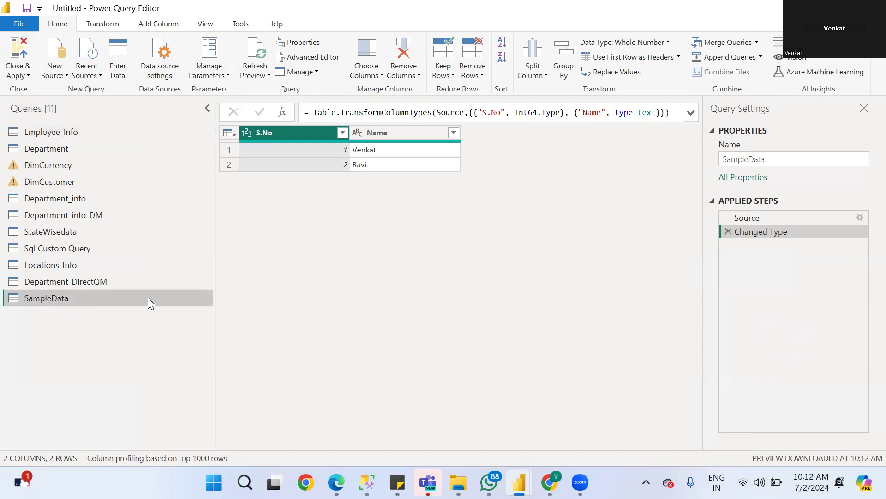
# Step: Edit the Source step of SampleData to add a third row numbered 3 with another person's first name
pyautogui.click(862, 217)
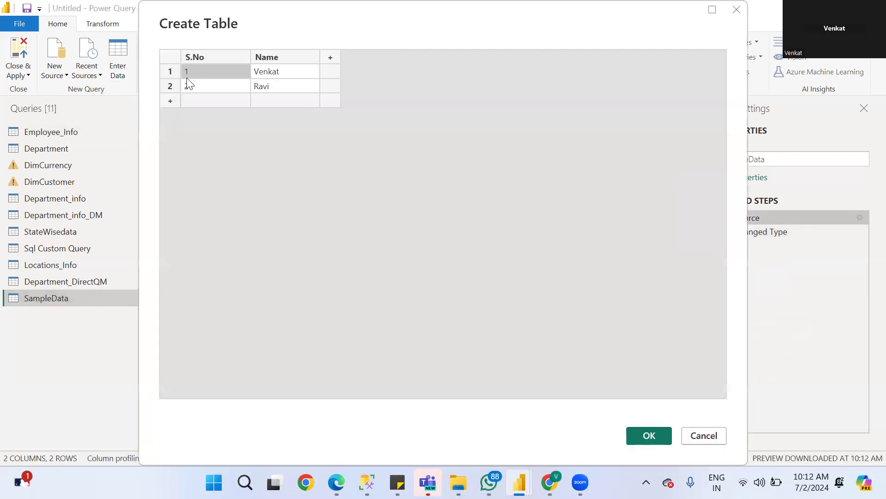
pyautogui.click(200, 105)
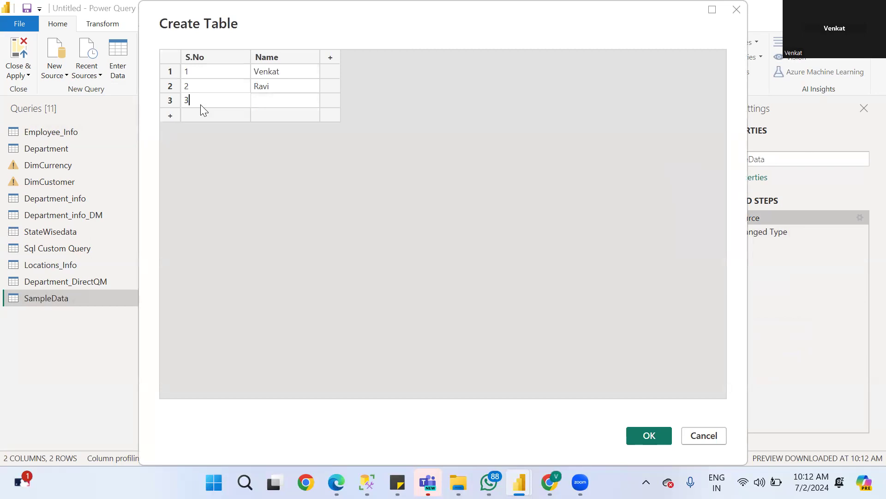
pyautogui.click(269, 102)
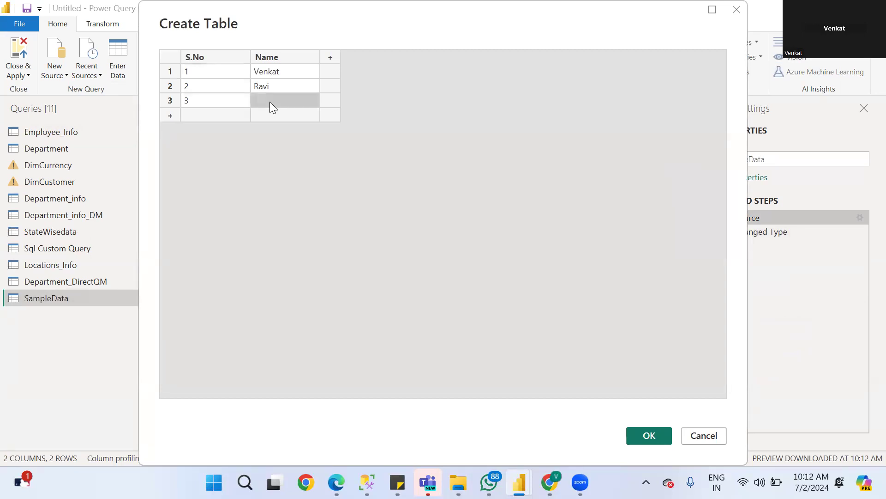
pyautogui.click(269, 102)
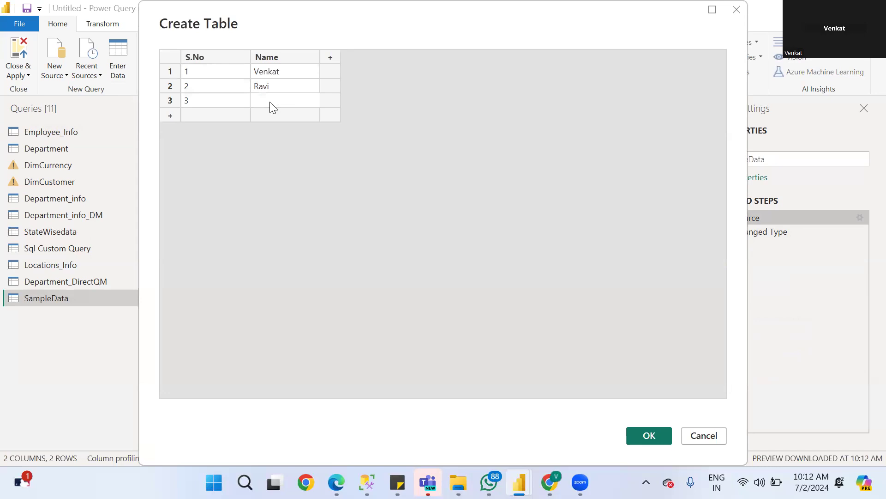
pyautogui.write('Kishore')
pyautogui.click(657, 437)
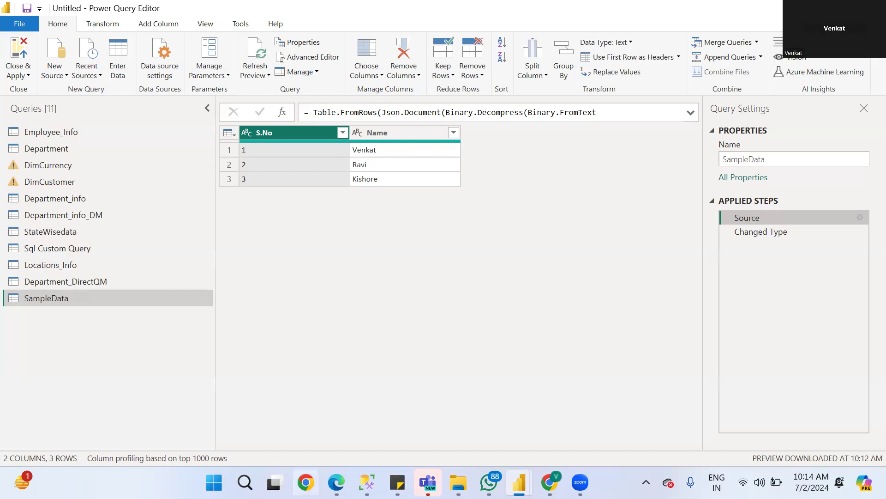
# Step: Switch to Chrome with the second Google work profile and search the web for "population in india"
pyautogui.click(306, 482)
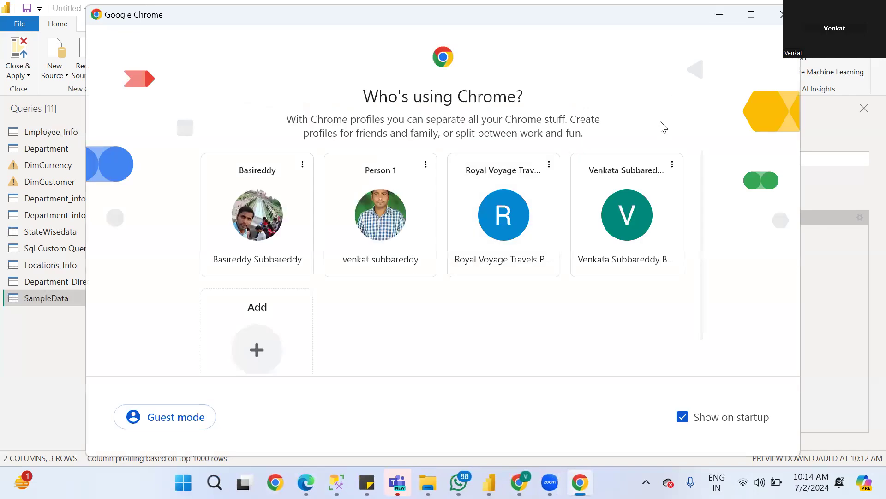
pyautogui.click(623, 205)
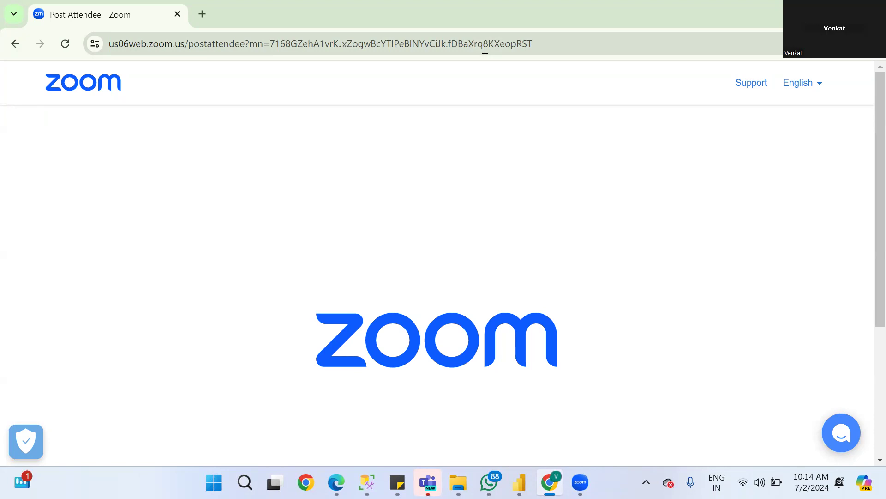
pyautogui.click(485, 48)
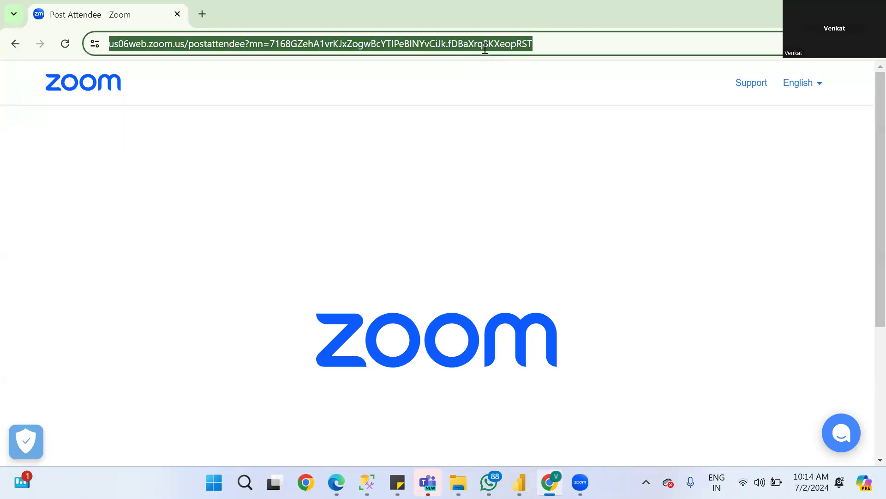
pyautogui.write('Pop')
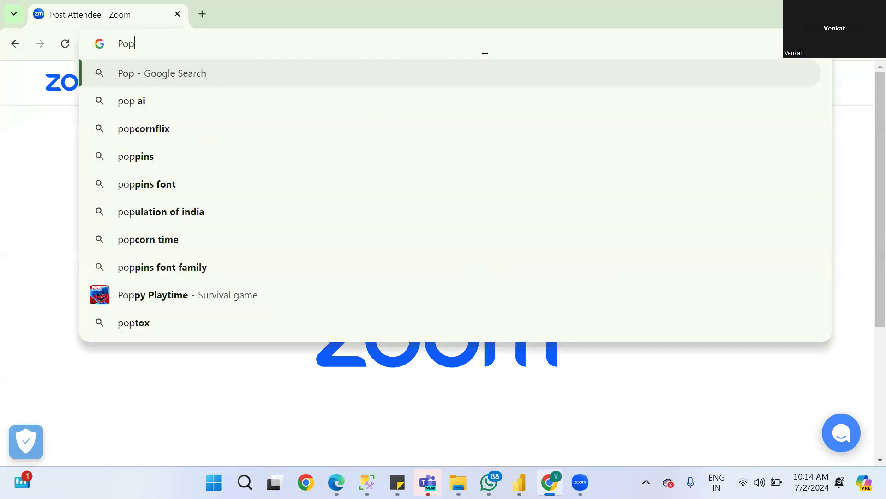
pyautogui.write('ulatio')
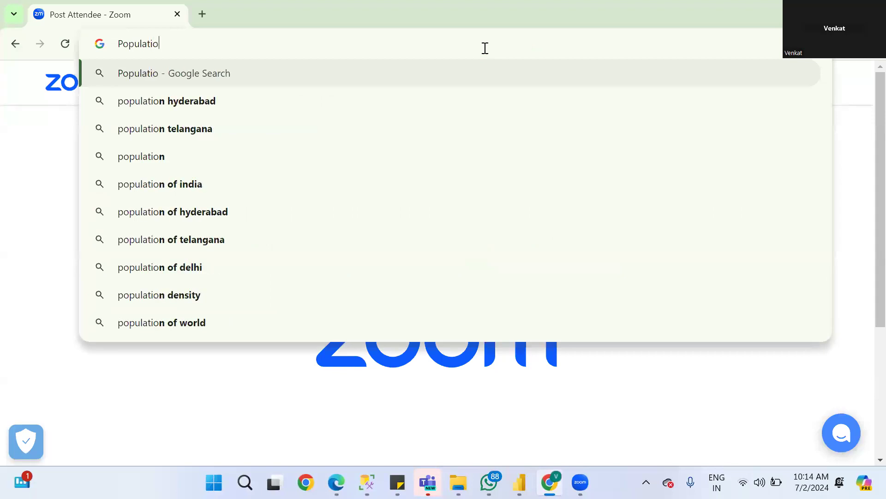
pyautogui.write('n in indu')
pyautogui.press('BackSpace')
pyautogui.write('ia')
pyautogui.press('Return')
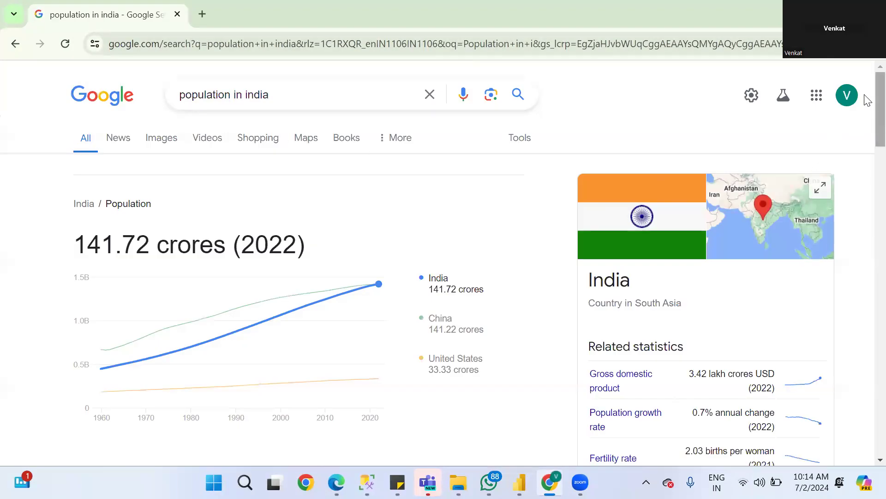
# Step: Open the Worldometer result India Population (2024) from the search results and look for its population tables
pyautogui.scroll(-15, 866, 138)
pyautogui.scroll(6, 865, 231)
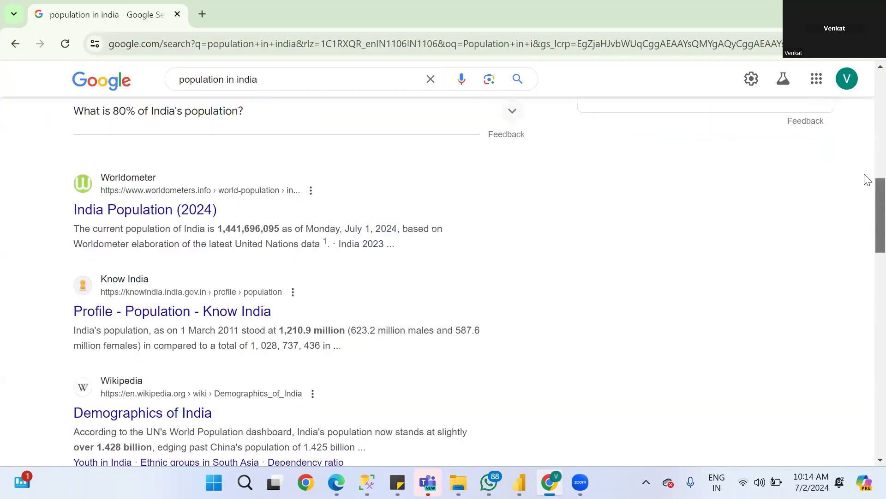
pyautogui.scroll(3, 225, 130)
pyautogui.scroll(-4, 222, 134)
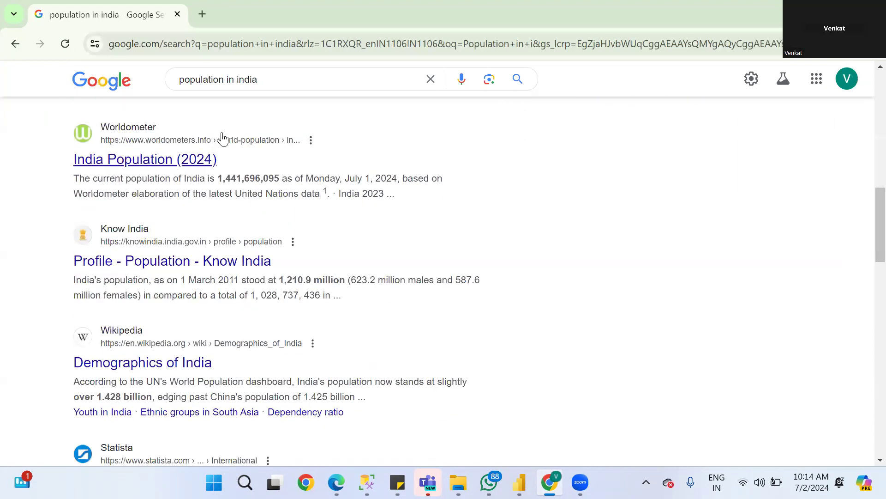
pyautogui.click(159, 160)
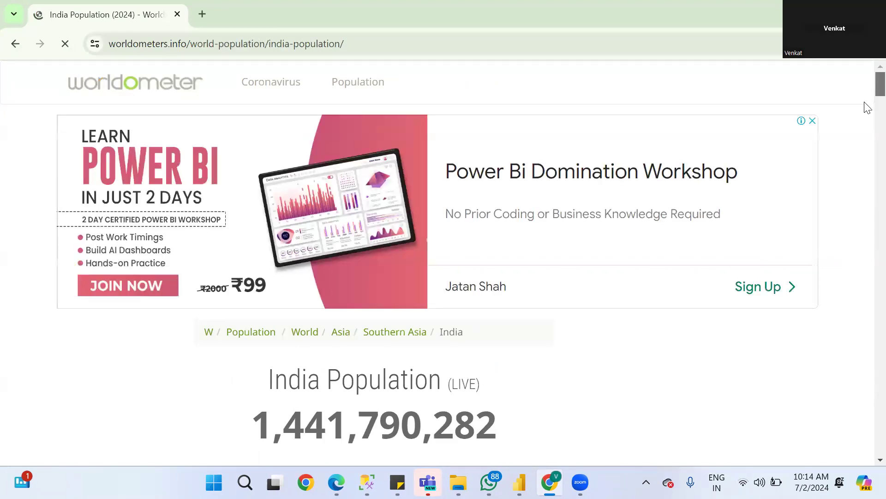
pyautogui.scroll(-5, 867, 134)
pyautogui.scroll(-10, 867, 194)
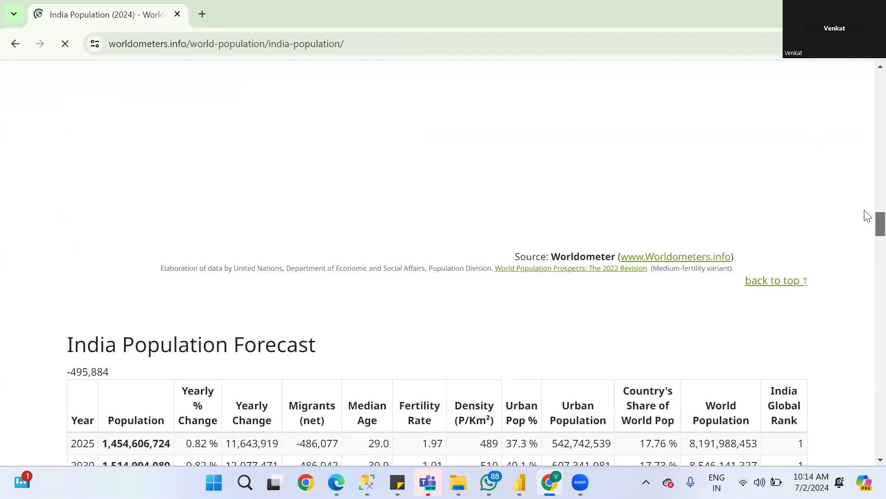
pyautogui.scroll(-2, 866, 180)
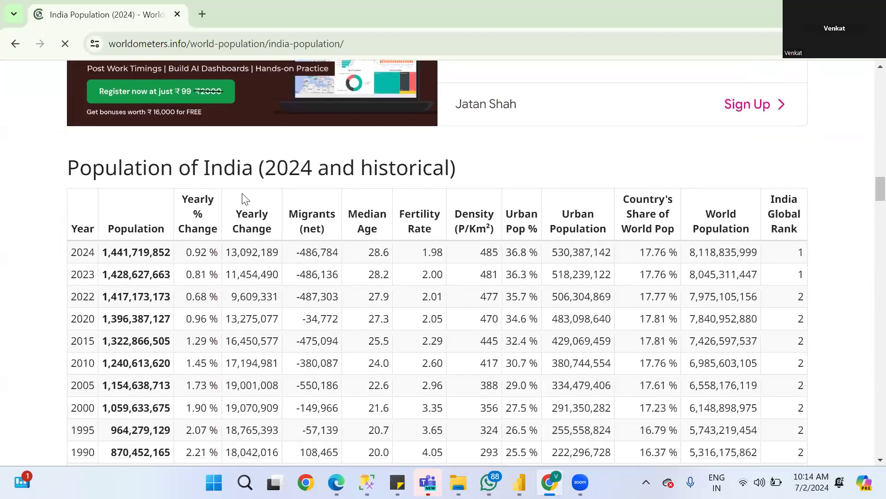
# Step: Try to copy the address of the India population page, and dismiss the advertisement covering it
pyautogui.click(315, 46)
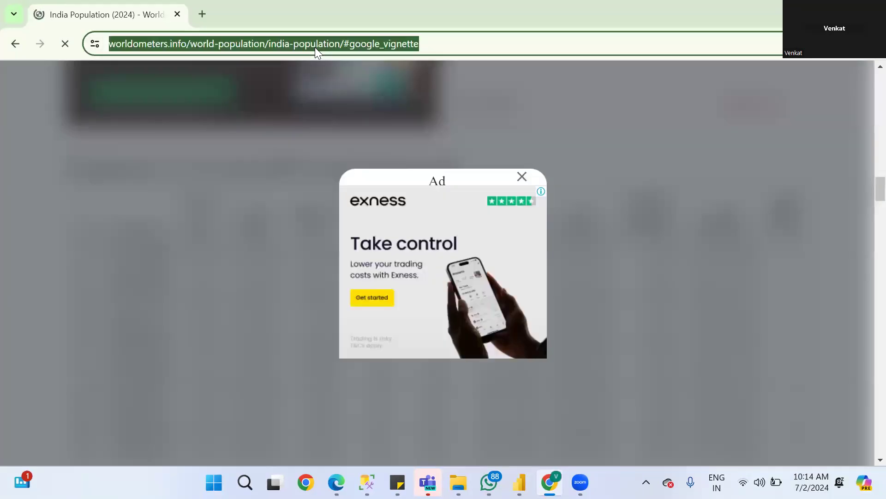
pyautogui.hotkey('alt', 'Tab')
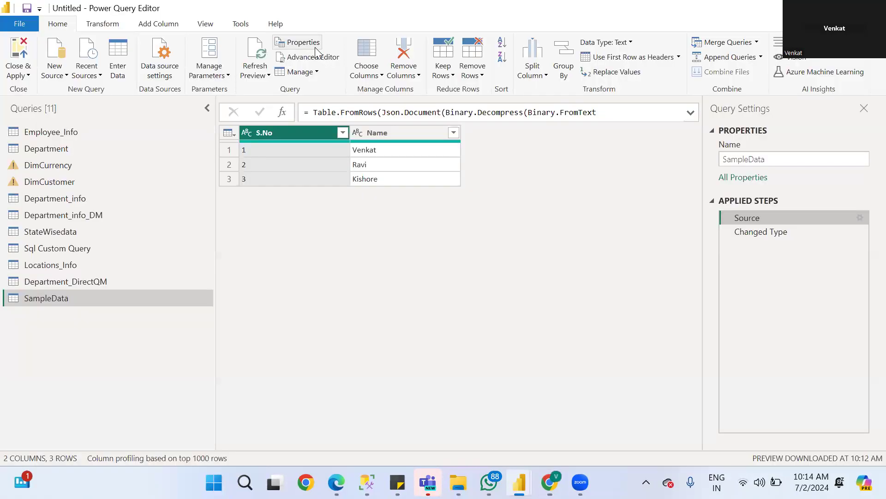
pyautogui.hotkey('alt', 'Tab')
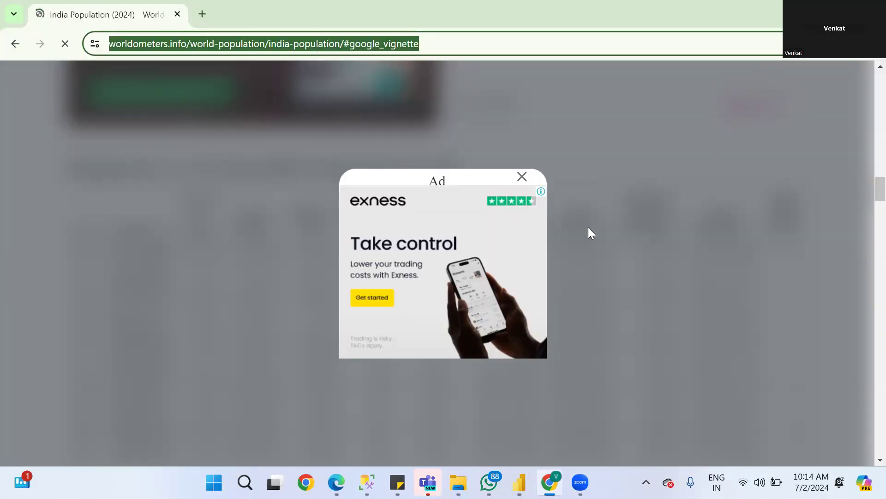
pyautogui.click(522, 176)
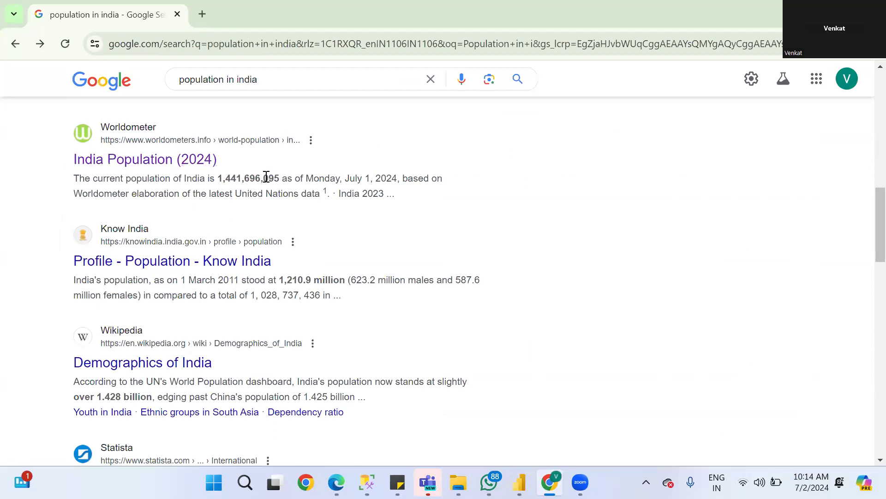
# Step: Reopen Worldometer's India Population (2024) page from the search results and copy its web address
pyautogui.click(185, 160)
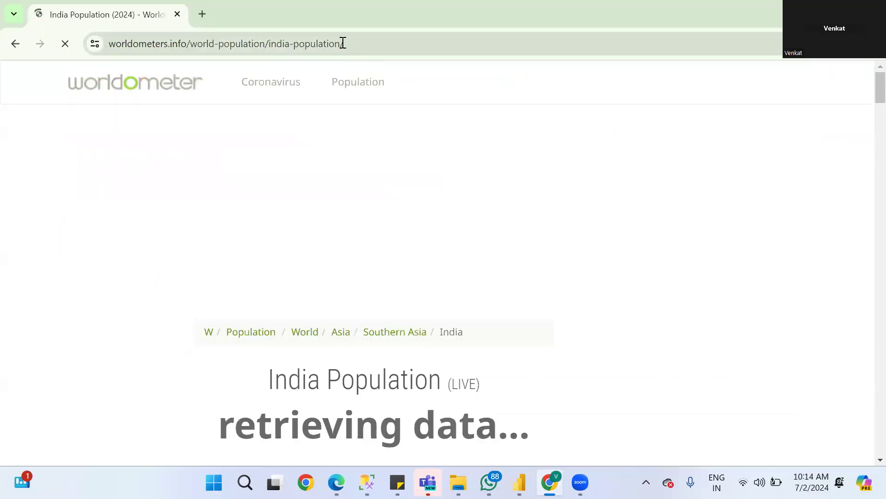
pyautogui.click(343, 43)
pyautogui.hotkey('ctrl', 'c')
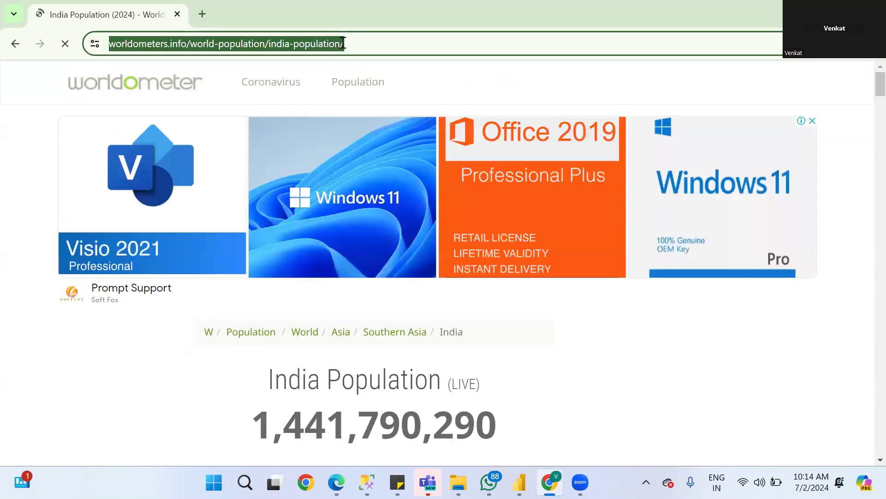
pyautogui.hotkey('alt', 'Tab')
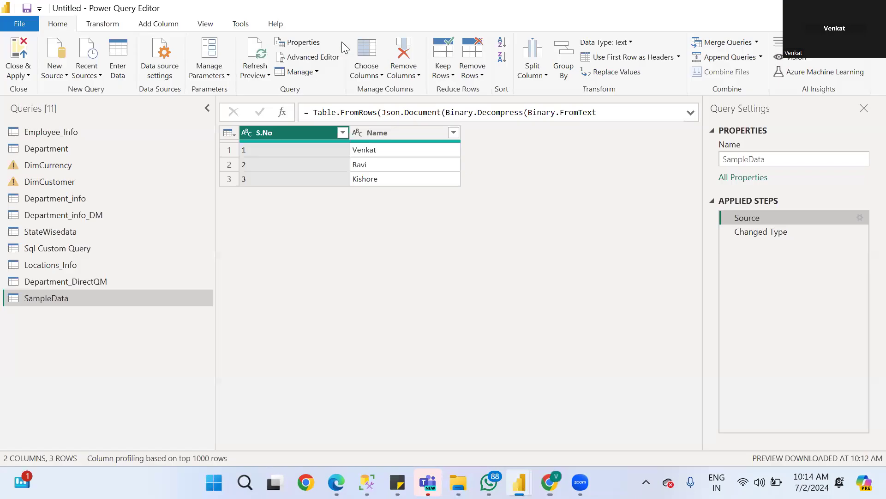
pyautogui.click(61, 73)
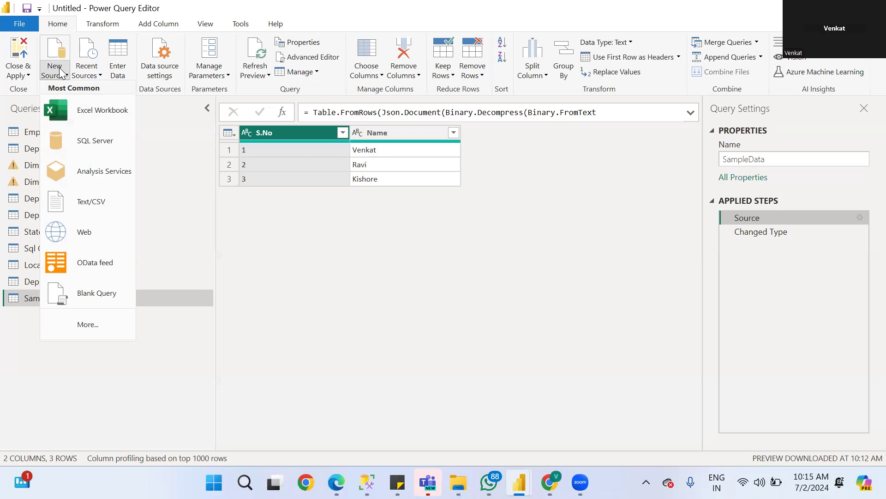
pyautogui.click(90, 235)
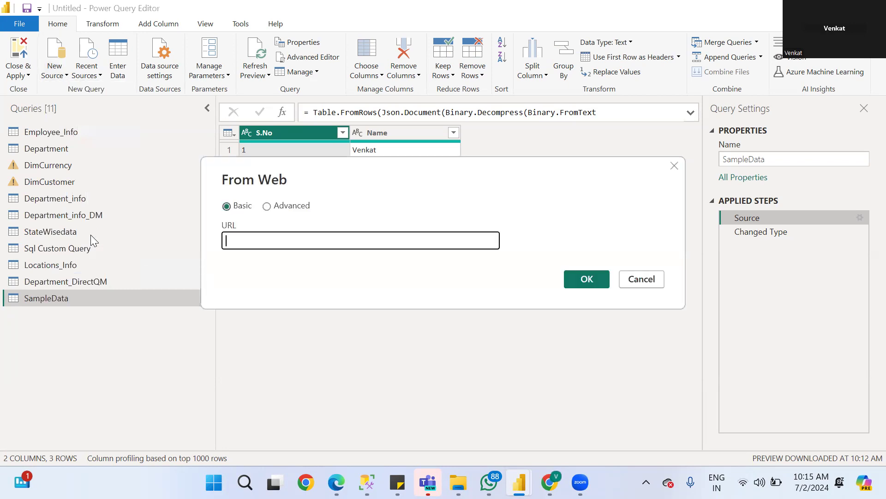
pyautogui.hotkey('ctrl', 'v')
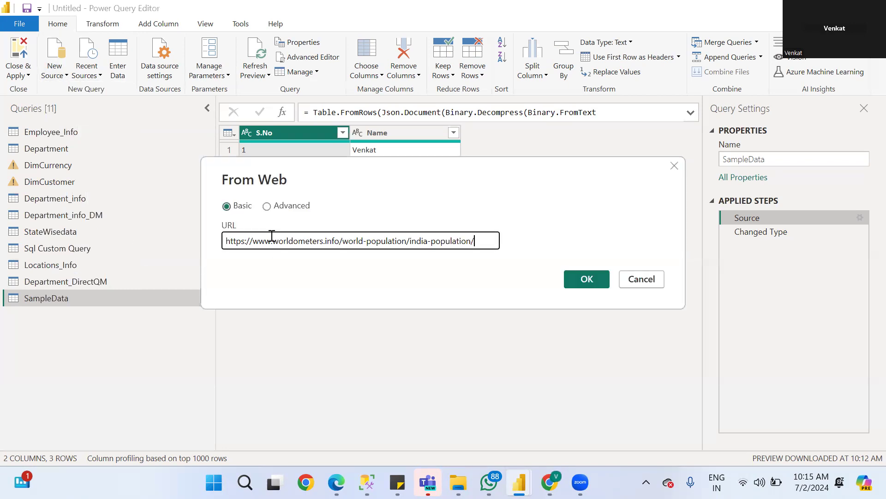
pyautogui.click(584, 276)
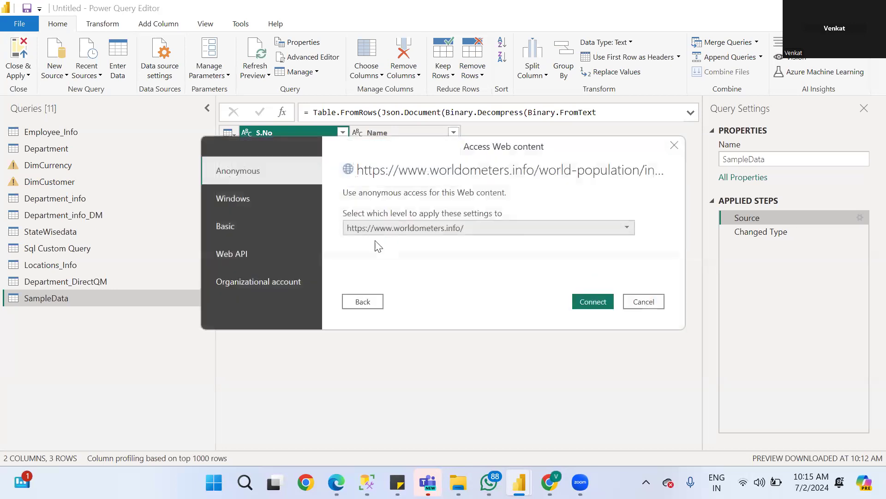
pyautogui.click(593, 301)
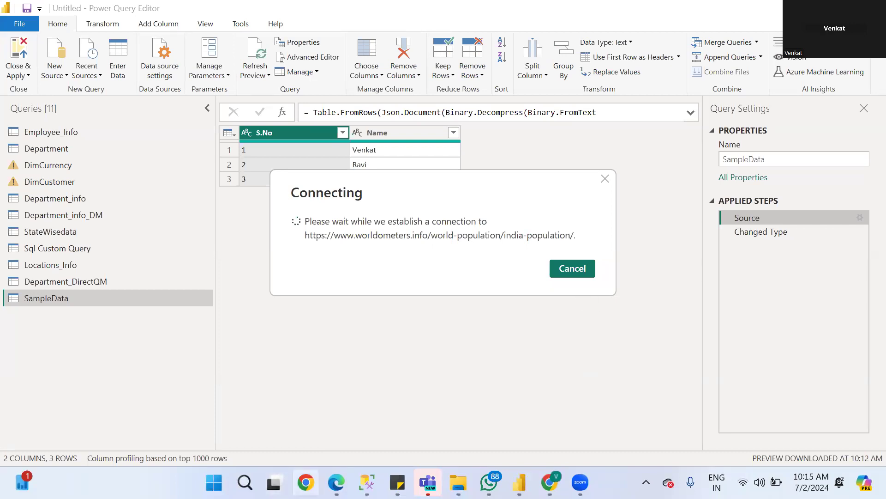
# Step: Switch back to the Worldometer page in Chrome and examine the Population of India (2024 and historical) table
pyautogui.click(306, 483)
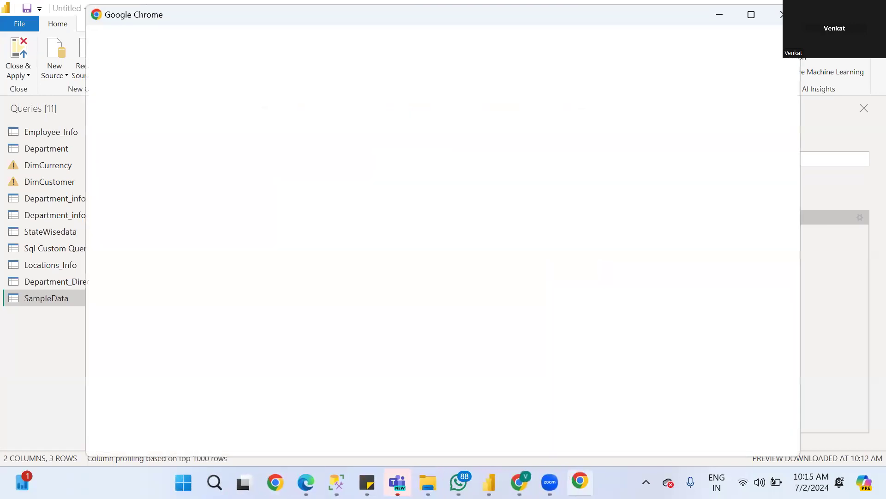
pyautogui.click(520, 482)
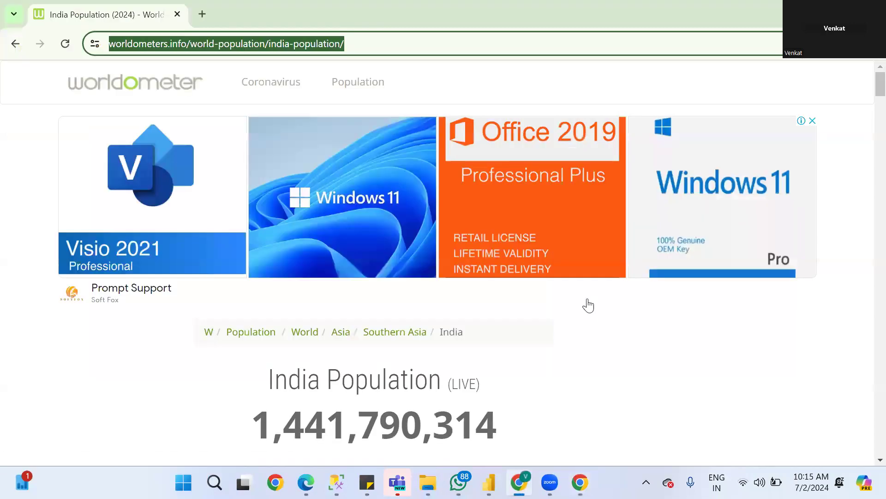
pyautogui.click(867, 129)
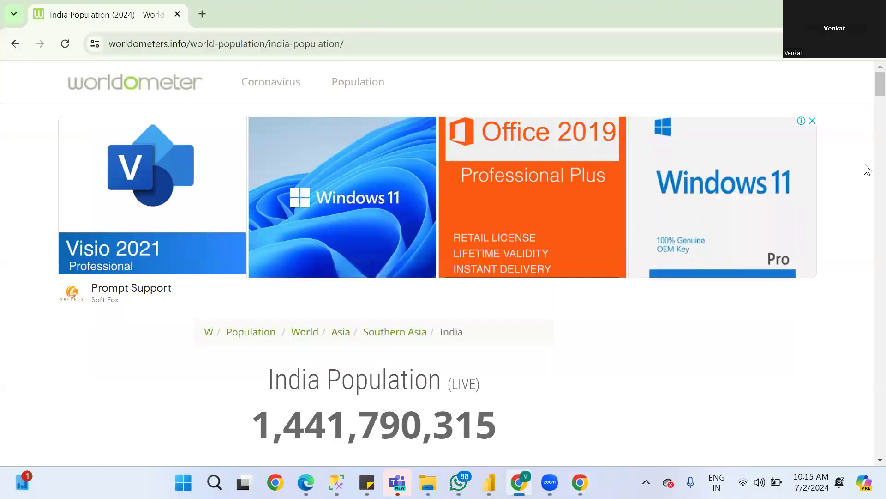
pyautogui.scroll(-10, 869, 189)
pyautogui.scroll(-10, 870, 210)
pyautogui.scroll(5, 875, 198)
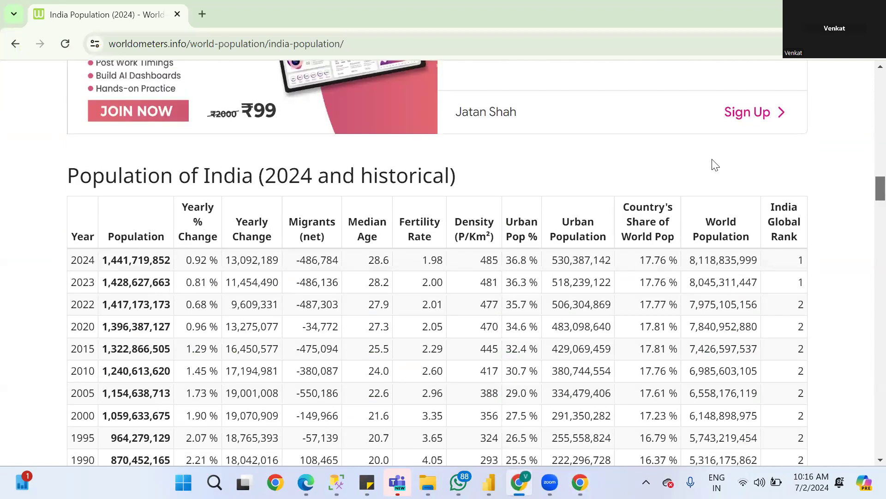
pyautogui.scroll(1, 865, 188)
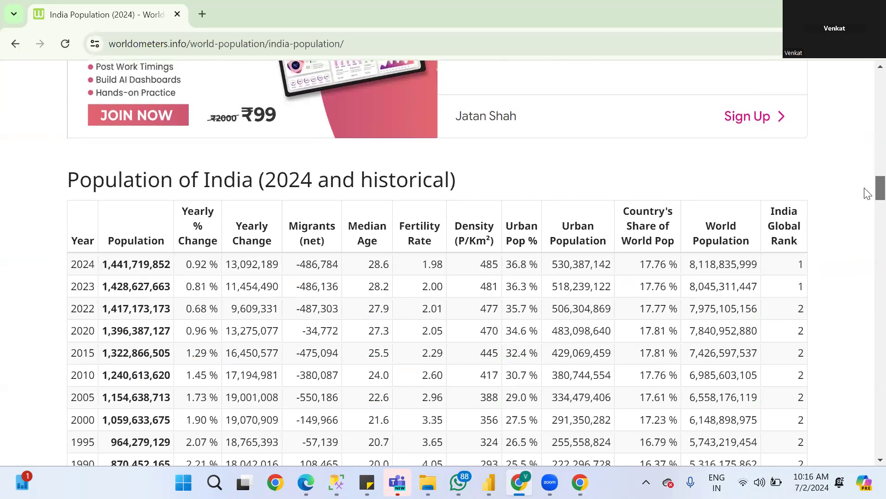
# Step: Examine the India Population Forecast table, highlighting the year 2025 and the population values for 2025 and 2030
pyautogui.scroll(-20, 866, 249)
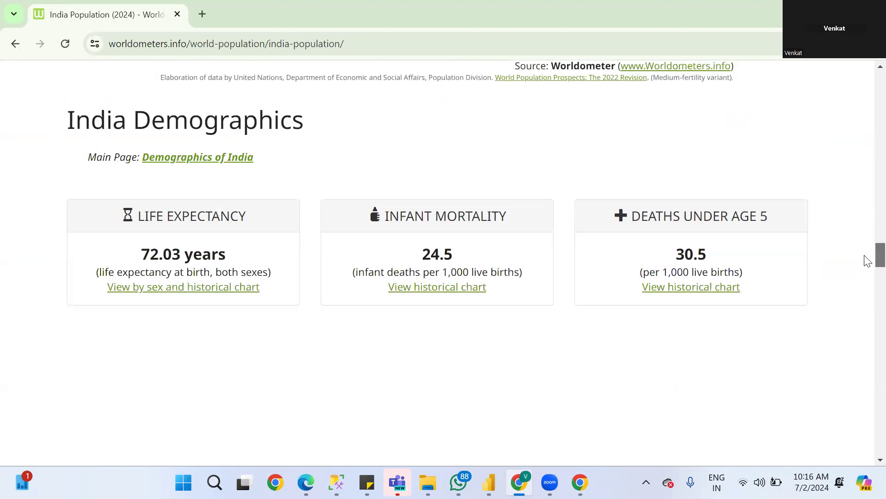
pyautogui.scroll(8, 867, 238)
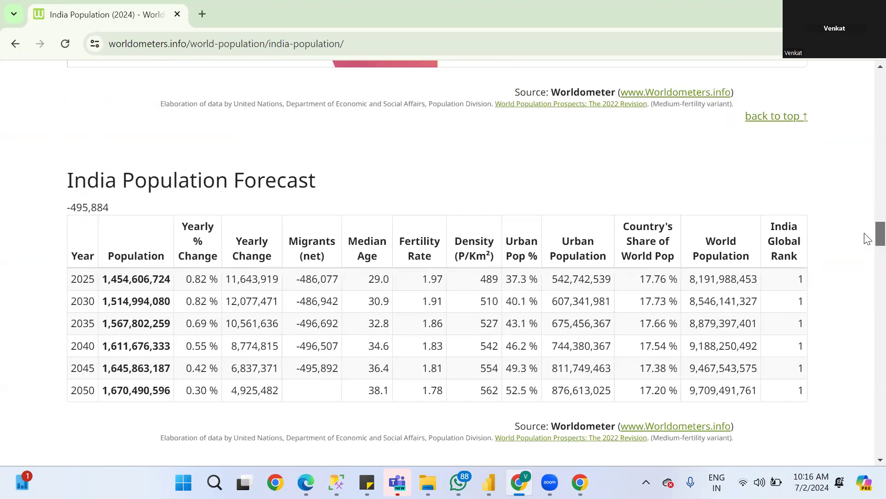
pyautogui.scroll(-2, 867, 238)
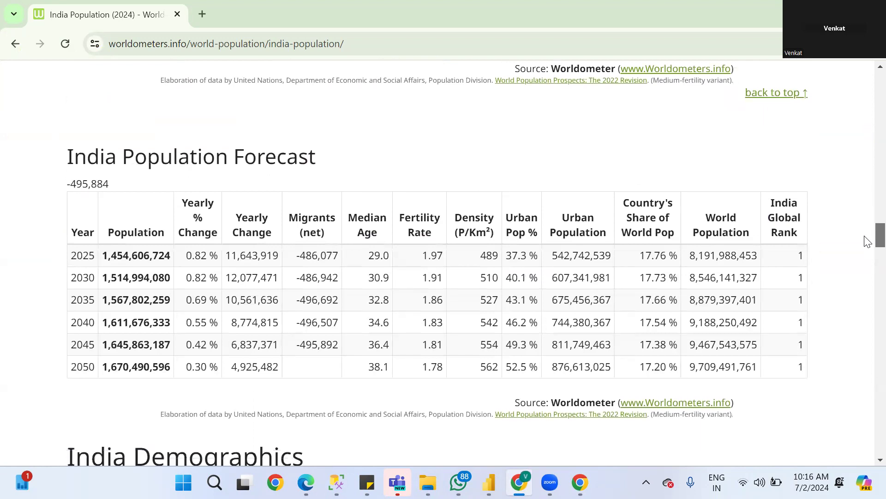
pyautogui.scroll(-1, 867, 243)
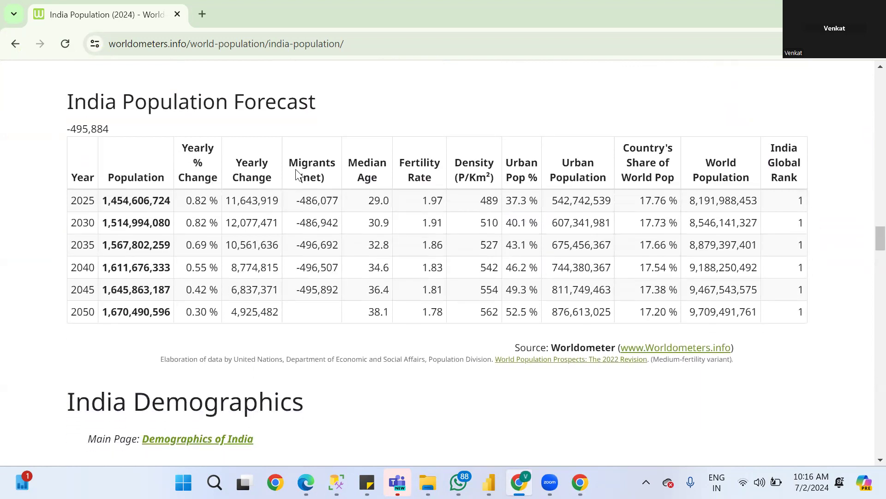
pyautogui.moveTo(71, 201); pyautogui.dragTo(96, 200)
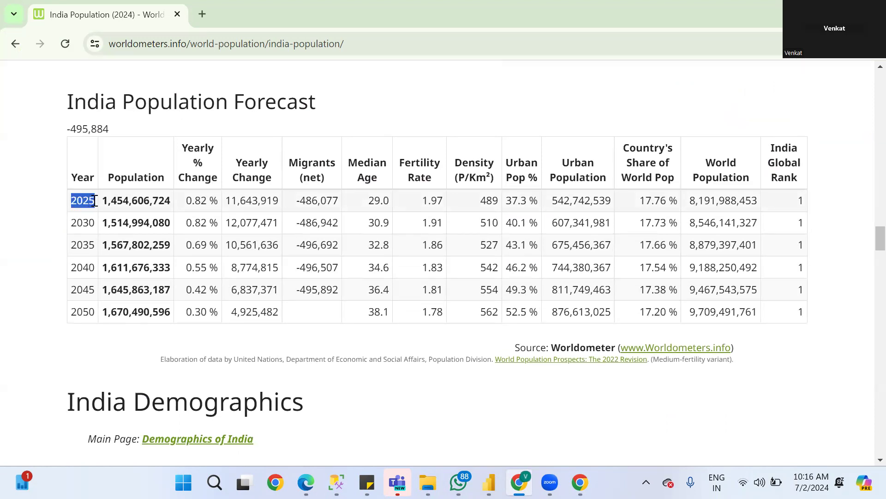
pyautogui.doubleClick(126, 199)
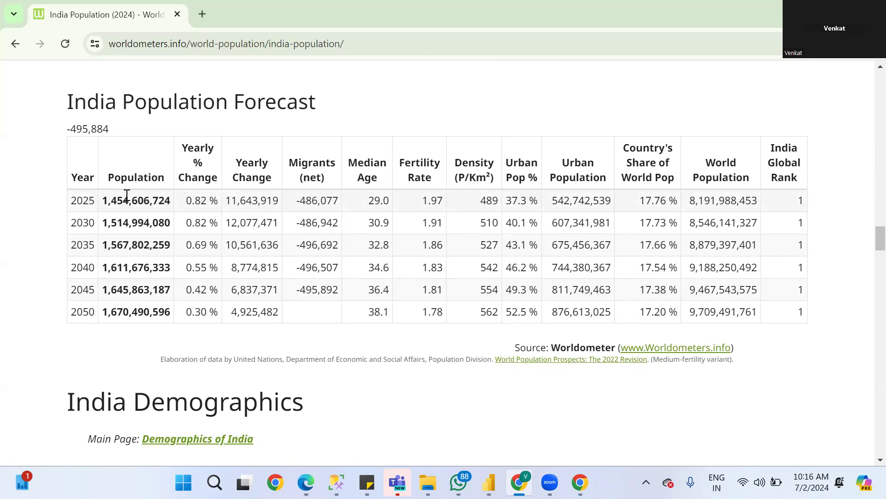
pyautogui.doubleClick(128, 223)
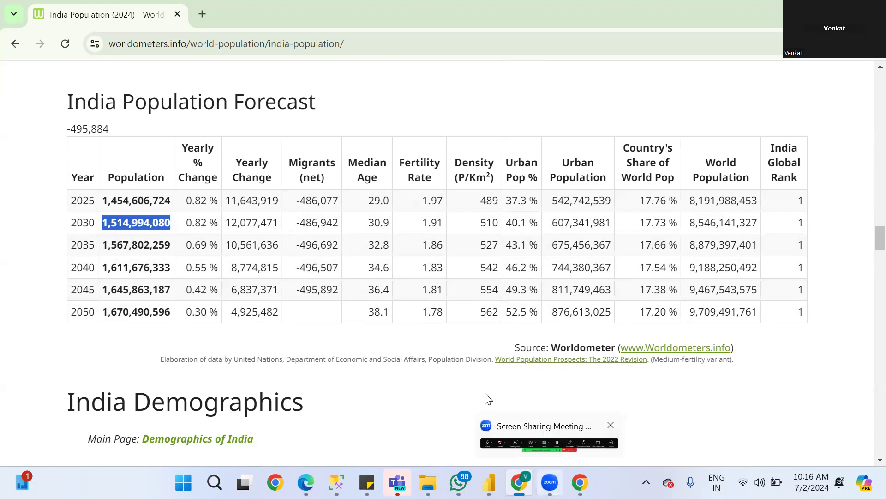
# Step: Switch back to the Navigator in Power Query Editor and preview Table 1, leaving it unselected
pyautogui.hotkey('alt', 'Tab')
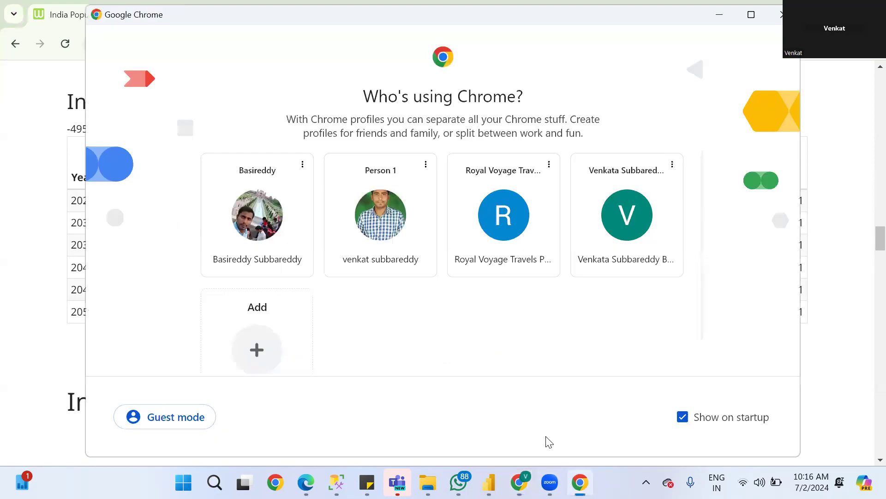
pyautogui.click(519, 482)
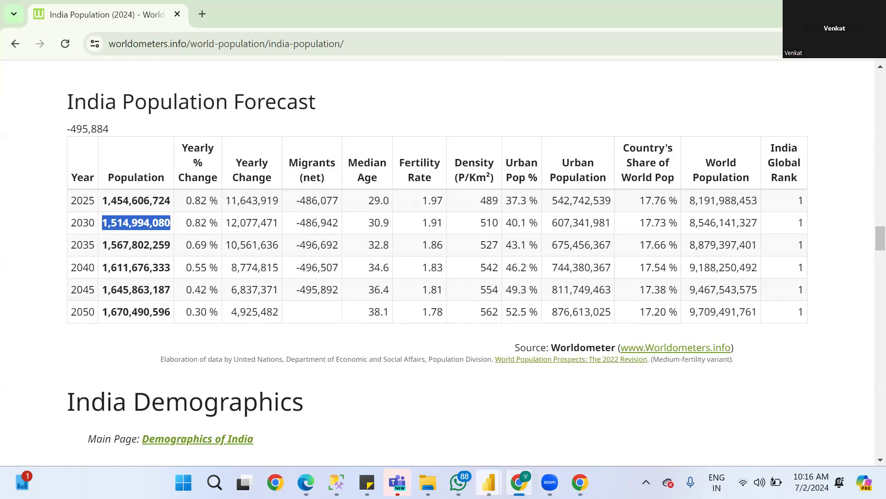
pyautogui.moveTo(489, 482)
pyautogui.click(738, 403)
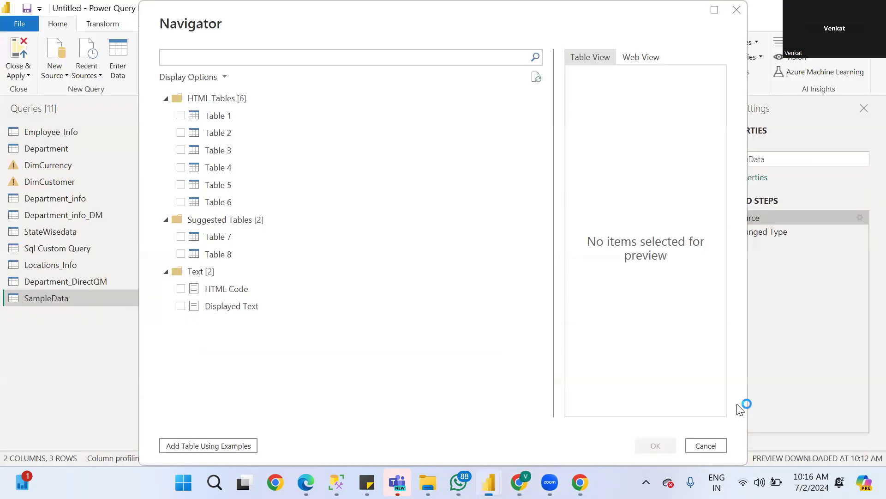
pyautogui.click(182, 116)
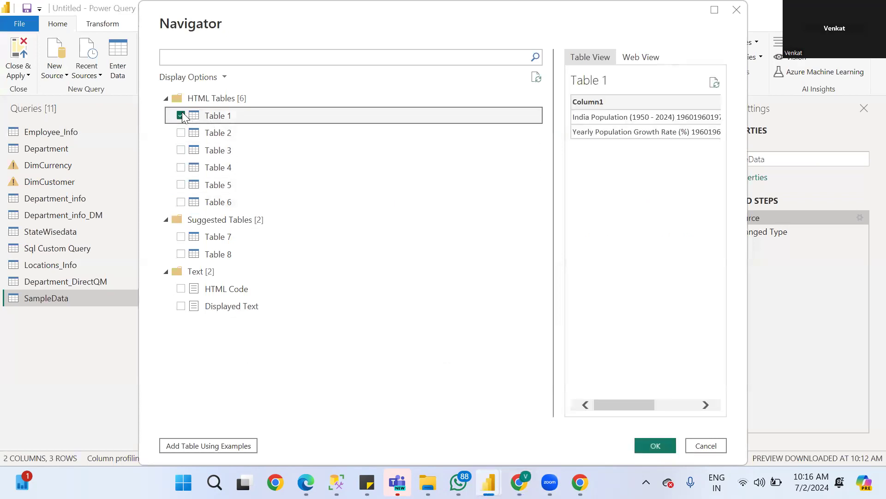
pyautogui.click(182, 116)
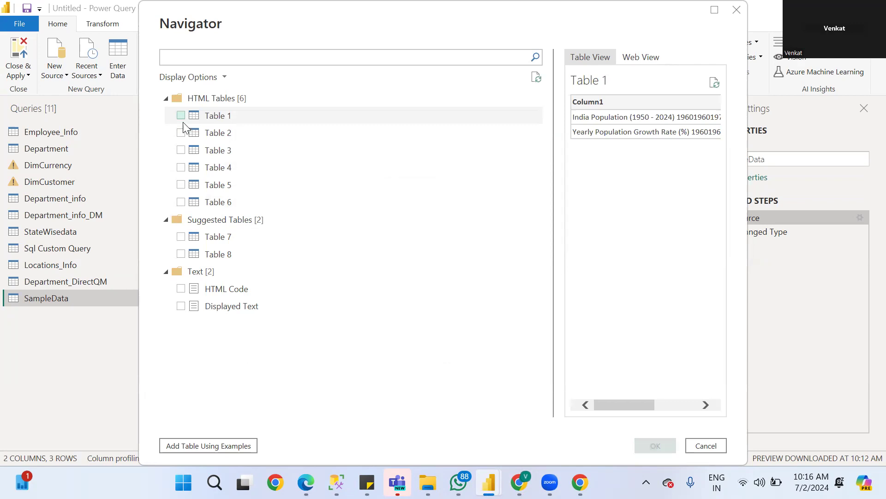
# Step: Preview Table 2 in a widened preview area, leave it unselected, and preview Table 3
pyautogui.click(182, 131)
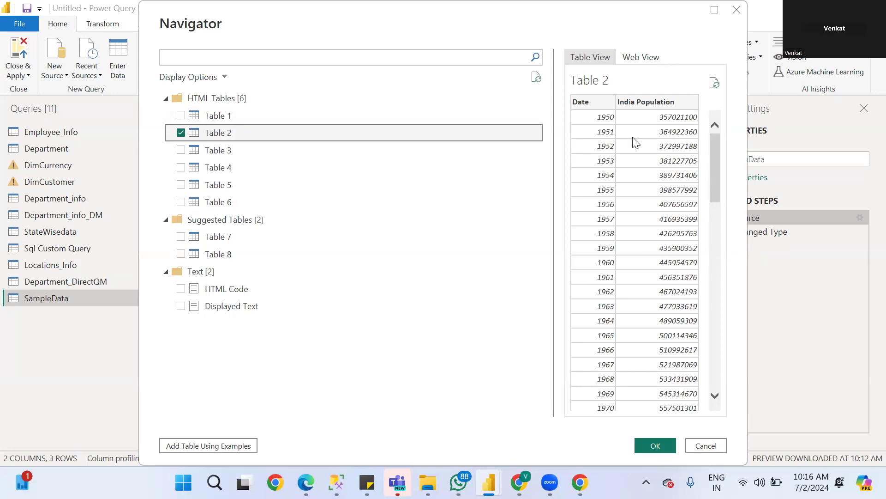
pyautogui.moveTo(551, 105); pyautogui.dragTo(332, 100)
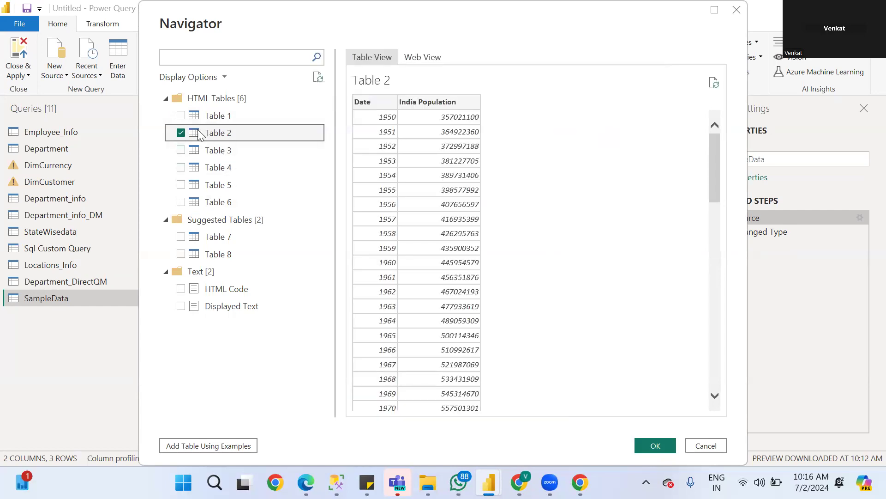
pyautogui.click(181, 133)
pyautogui.click(210, 152)
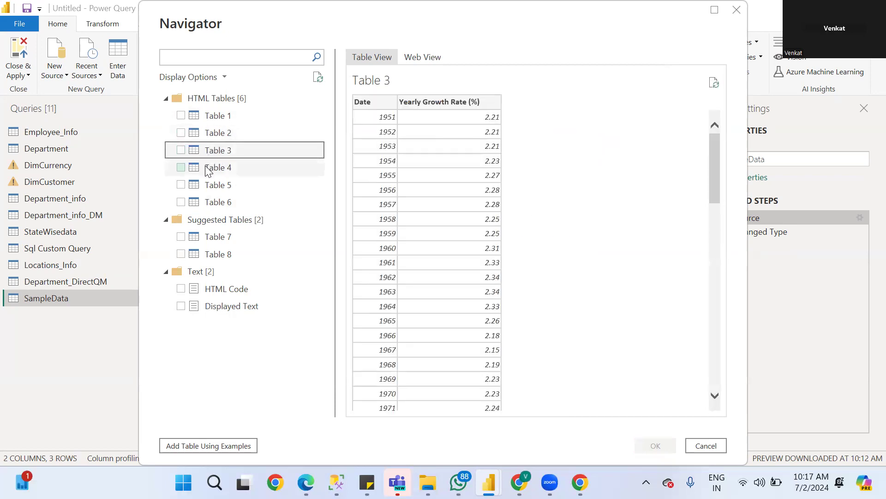
# Step: Preview Table 4 and examine its columns from Year across to World Population
pyautogui.click(206, 169)
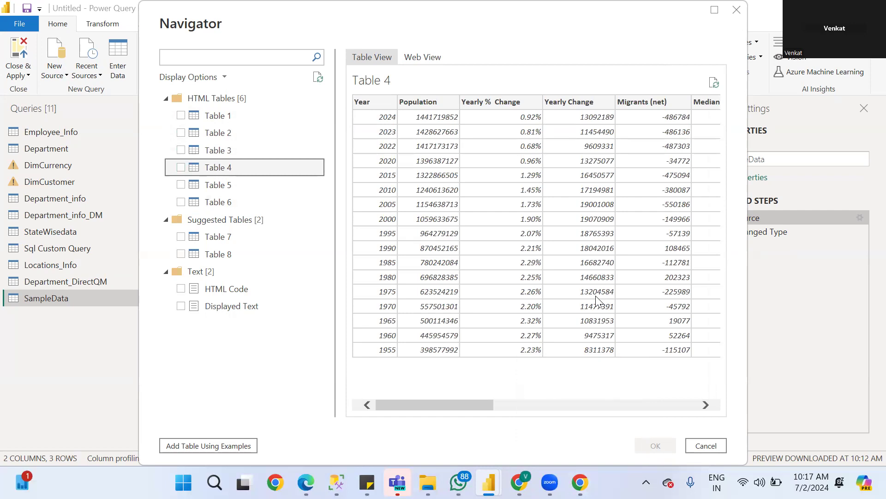
pyautogui.moveTo(424, 406); pyautogui.dragTo(629, 389)
pyautogui.hscroll(-3, 629, 389)
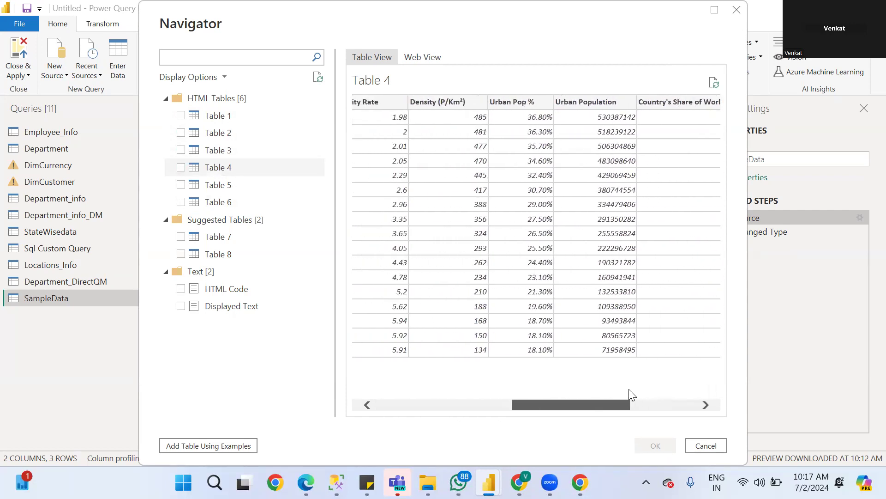
pyautogui.hscroll(-2, 629, 389)
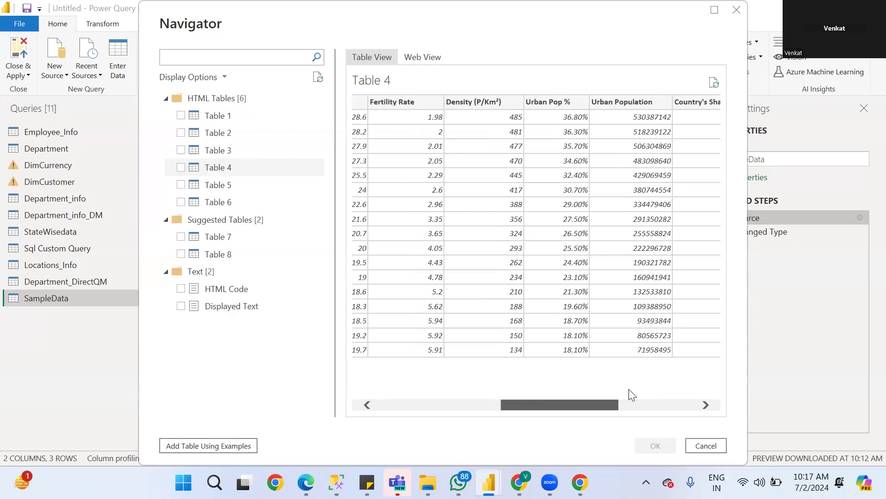
pyautogui.hscroll(-5, 632, 395)
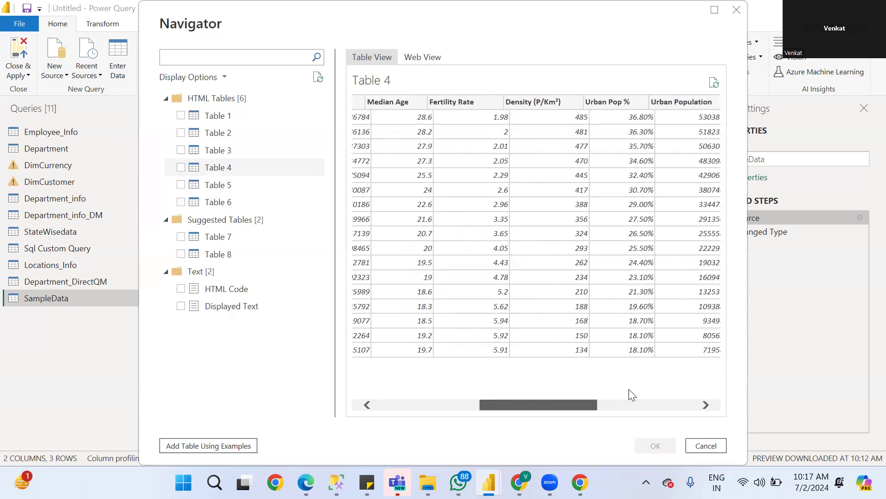
pyautogui.hscroll(10, 647, 374)
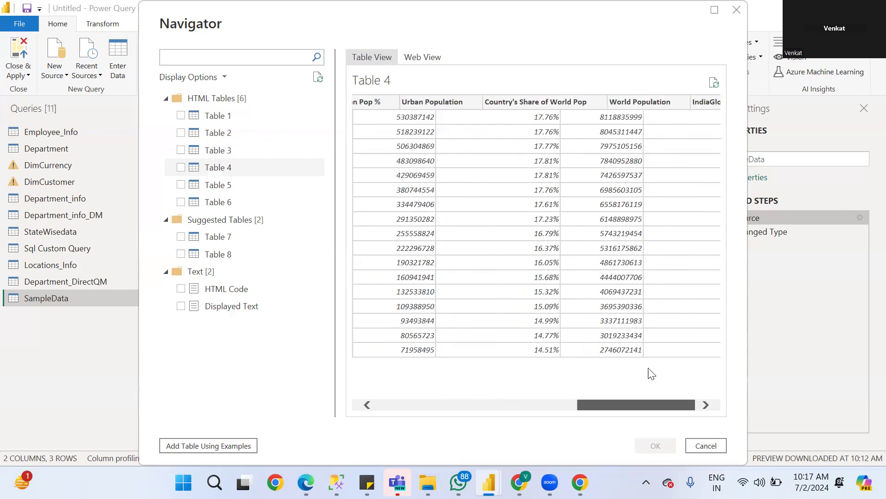
pyautogui.hscroll(-6, 714, 368)
pyautogui.hscroll(-3, 715, 368)
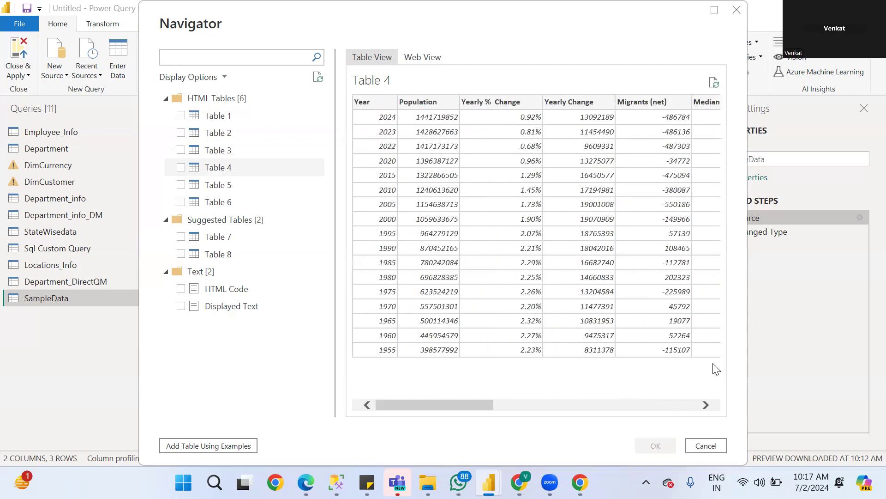
# Step: Preview Table 5 and Table 6, and return to the Table 5 preview
pyautogui.click(215, 185)
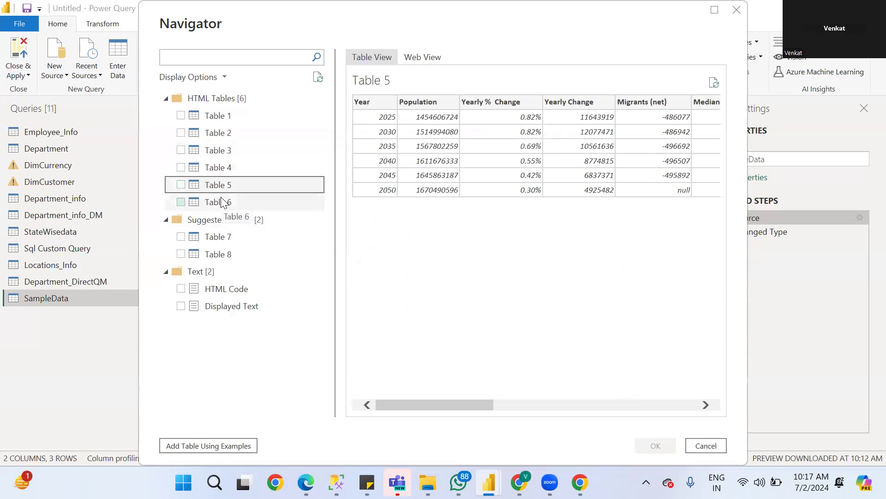
pyautogui.click(223, 204)
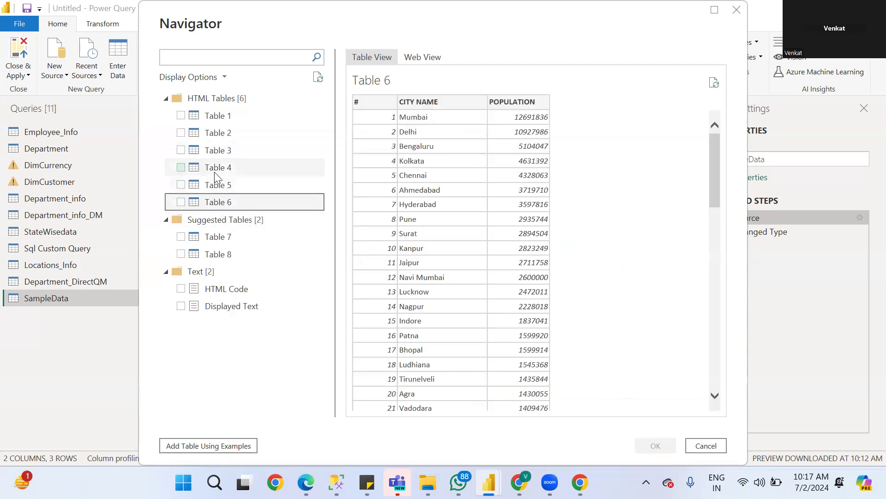
pyautogui.click(214, 186)
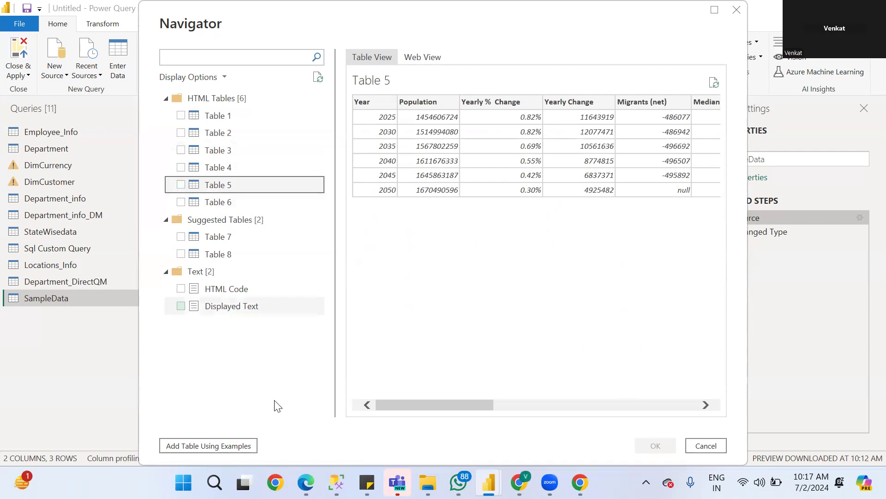
# Step: Switch to the Worldometer page in Chrome and compare its India Population Forecast table with Table 5 in the Navigator
pyautogui.click(580, 482)
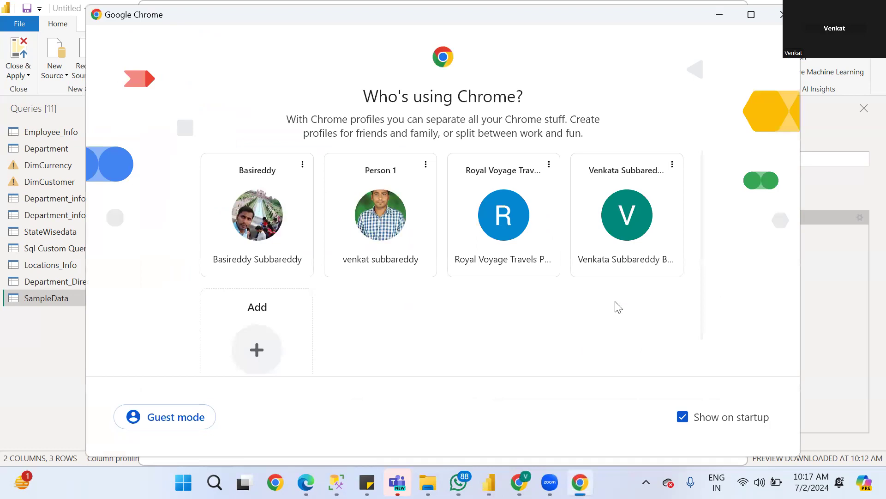
pyautogui.click(644, 245)
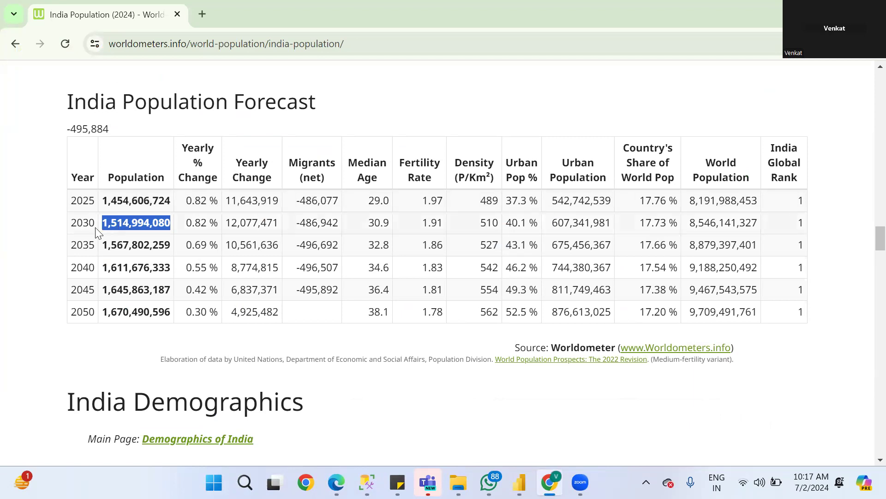
pyautogui.hotkey('alt', 'Tab')
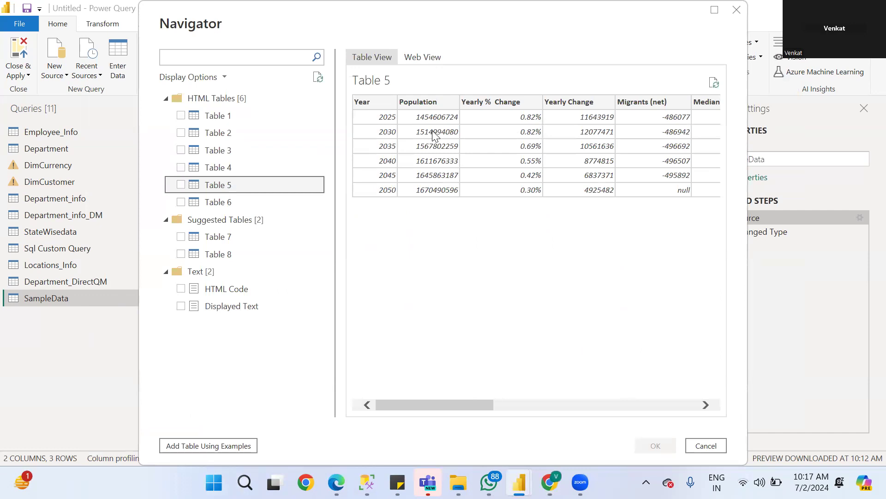
# Step: Compare Table 4 in the Navigator with Worldometer's Population of India (2024 and historical) table in Chrome
pyautogui.click(224, 169)
pyautogui.hotkey('alt', 'Tab')
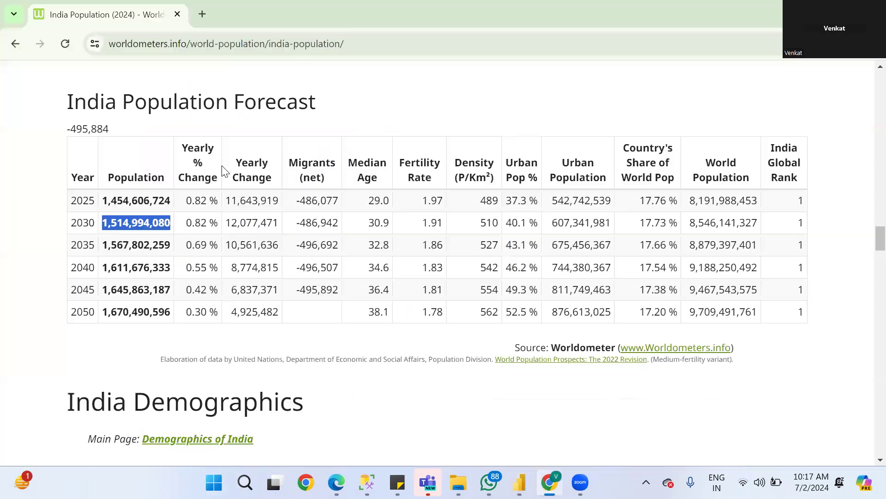
pyautogui.scroll(15, 868, 241)
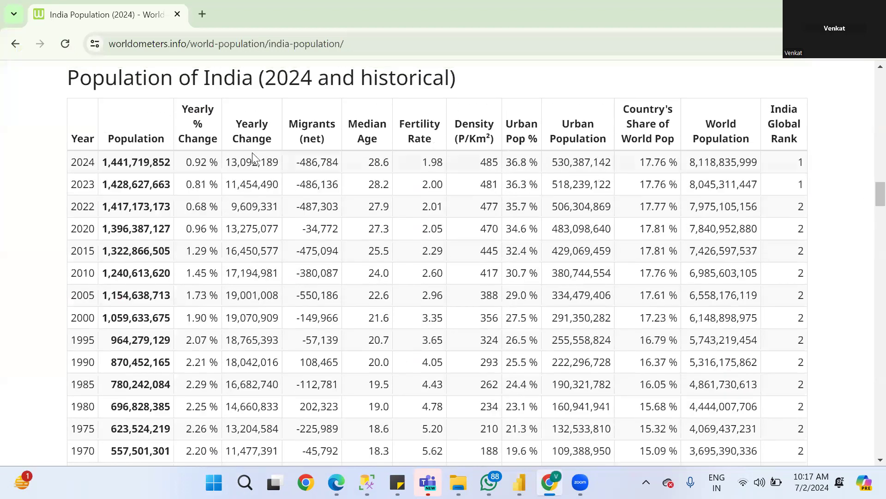
pyautogui.hotkey('alt', 'Tab')
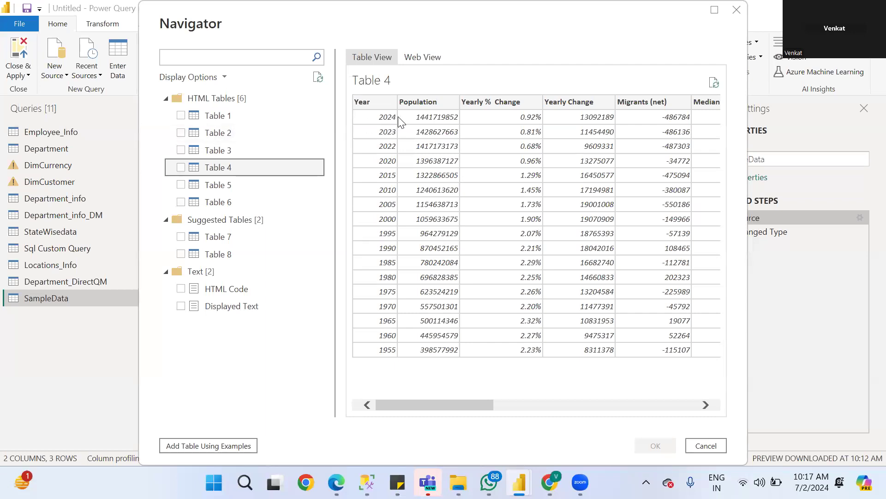
pyautogui.hotkey('alt', 'Tab')
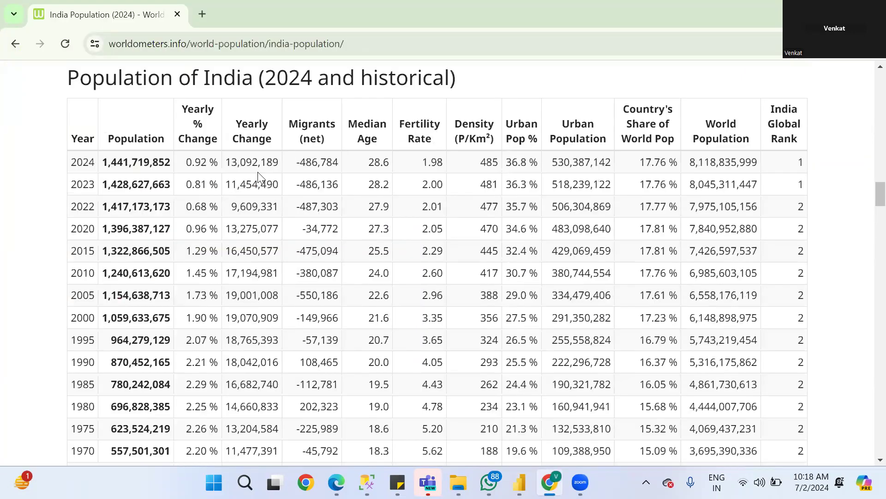
pyautogui.hotkey('alt', 'Tab')
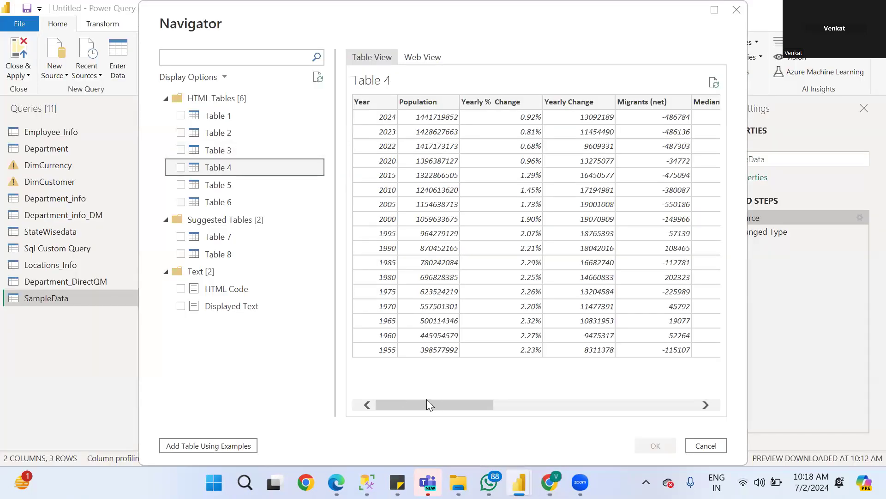
# Step: Review the remaining columns of Table 4 through IndiaGlobal Rank and mark the table for import
pyautogui.moveTo(412, 406); pyautogui.dragTo(628, 417)
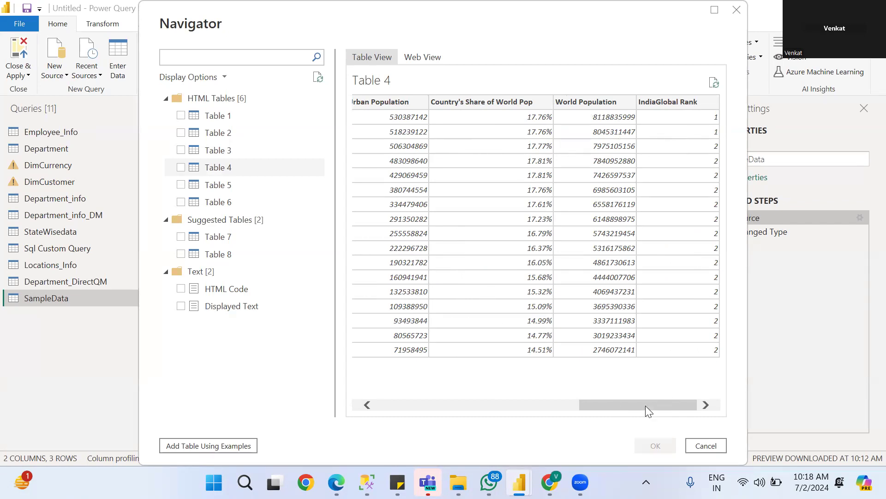
pyautogui.moveTo(646, 406); pyautogui.dragTo(707, 408)
pyautogui.hscroll(-3, 631, 407)
pyautogui.click(233, 167)
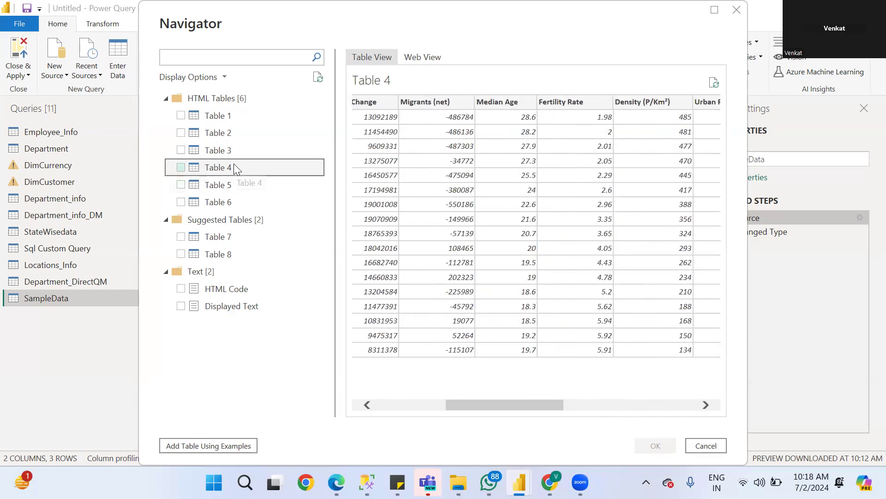
pyautogui.click(180, 167)
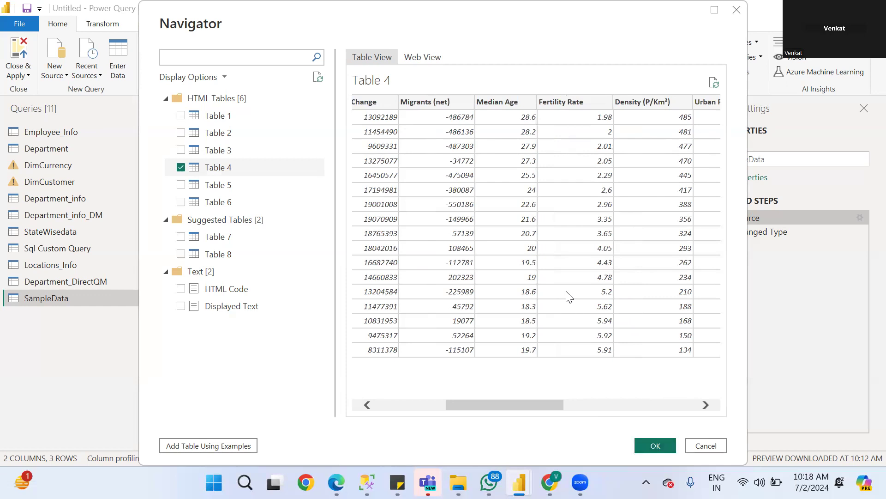
# Step: View the source page in Web View and return to the Table View preview of Table 4
pyautogui.click(423, 58)
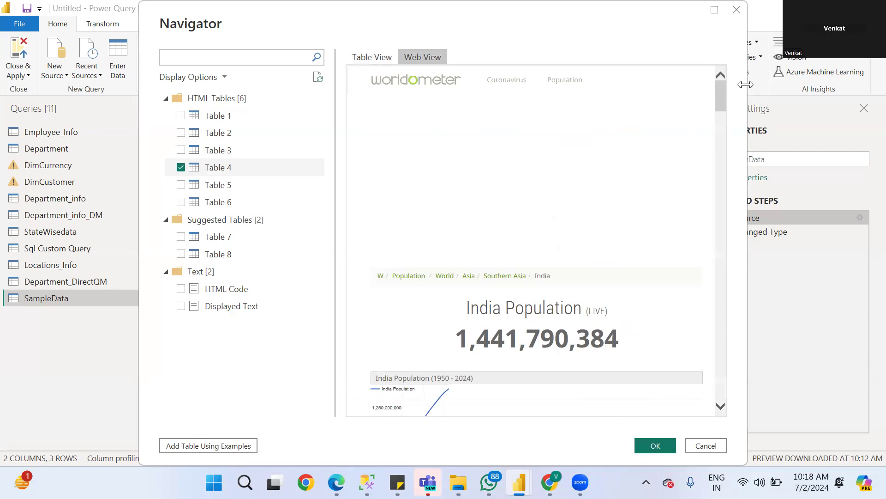
pyautogui.moveTo(721, 95)
pyautogui.mouseDown()
pyautogui.moveTo(723, 377)
pyautogui.moveTo(712, 89)
pyautogui.mouseUp()
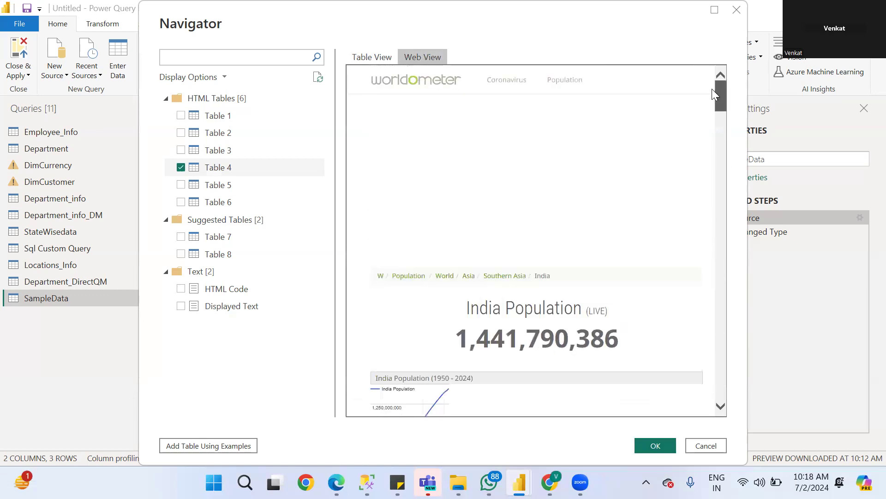
pyautogui.click(369, 56)
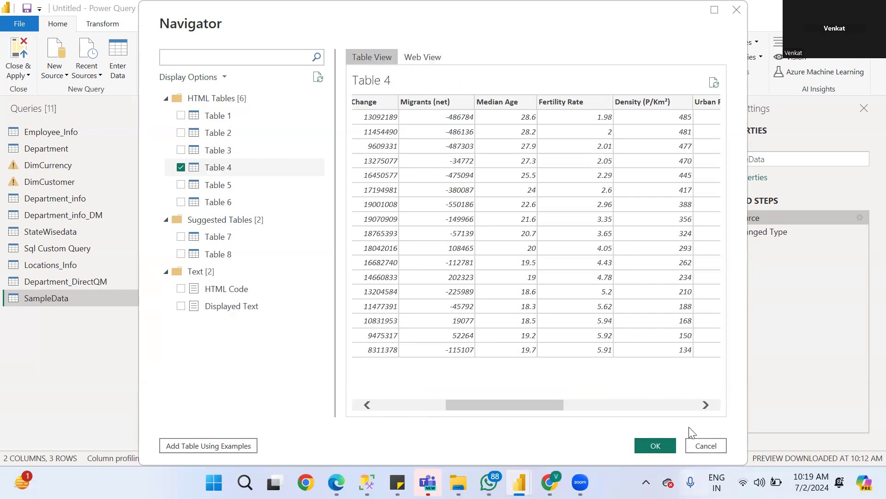
# Step: Load Table 4 into Power Query Editor as a new query and inspect its columns
pyautogui.click(643, 443)
pyautogui.hotkey('alt', 'Tab')
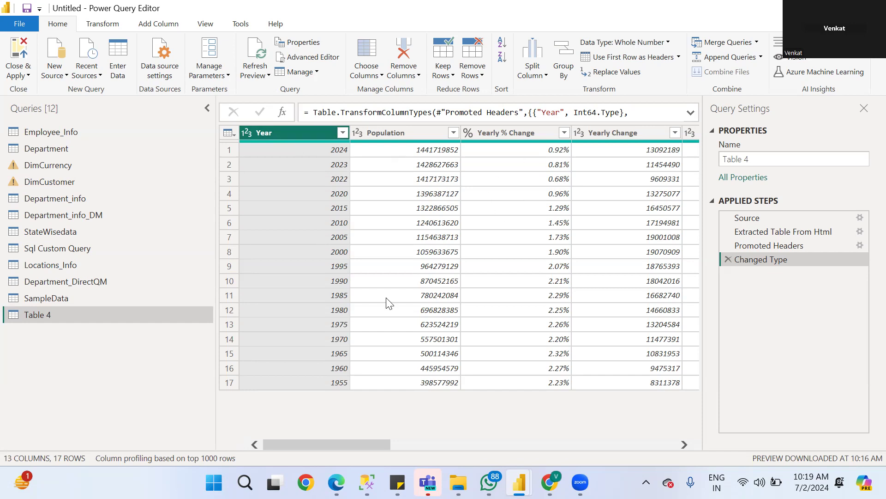
pyautogui.moveTo(349, 445); pyautogui.dragTo(257, 398)
pyautogui.click(416, 133)
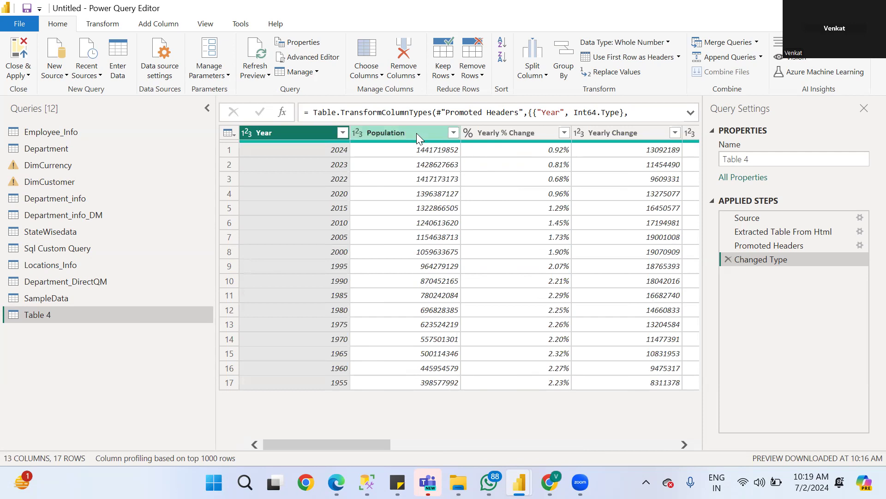